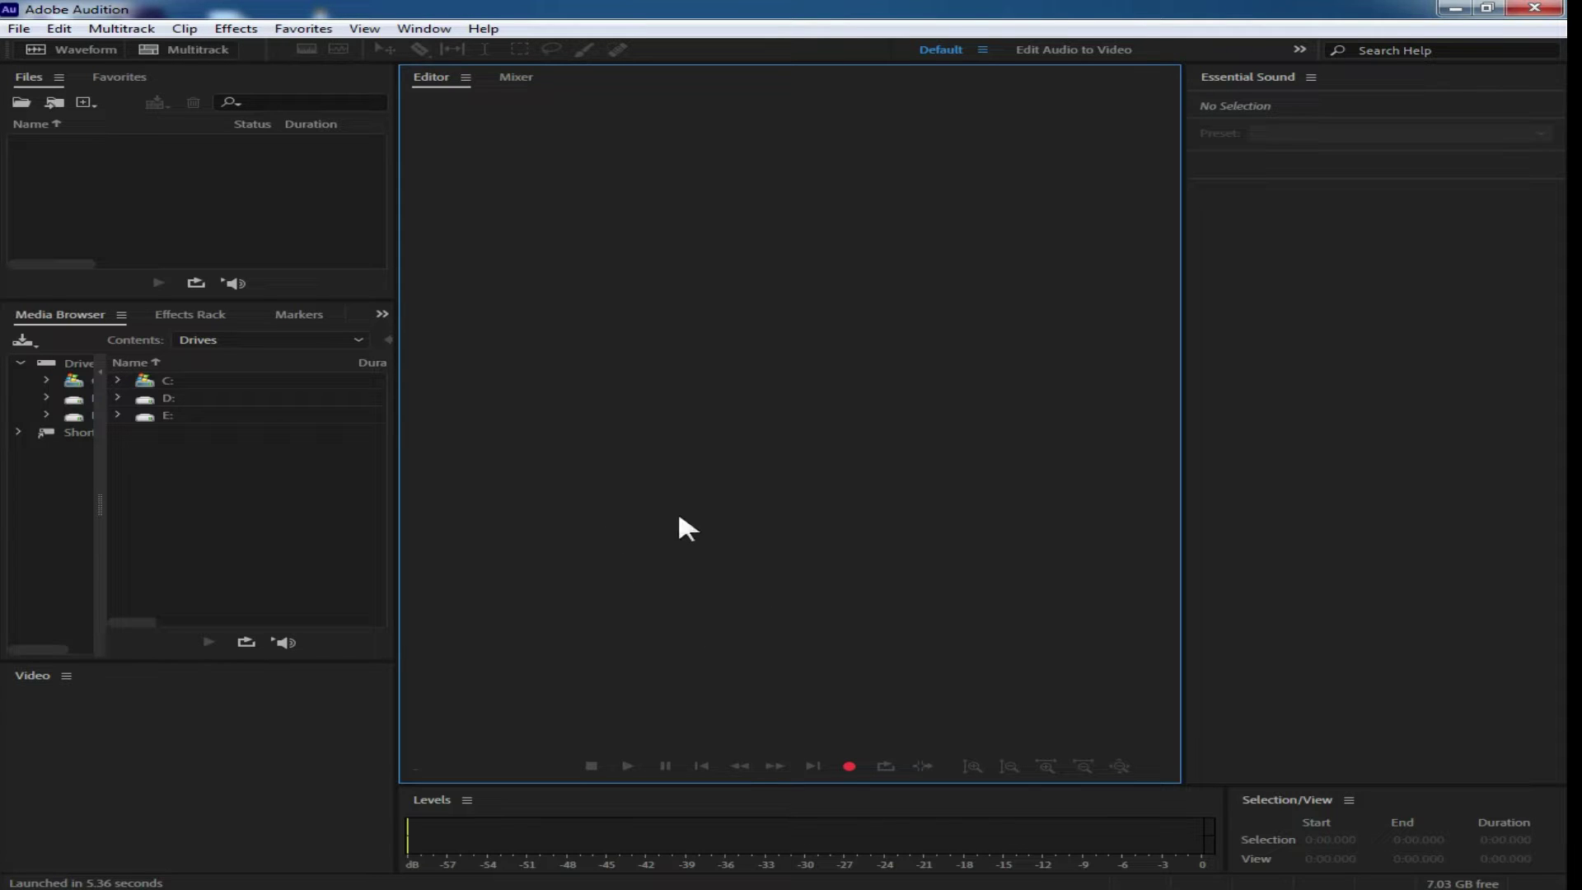
pyautogui.click(223, 771)
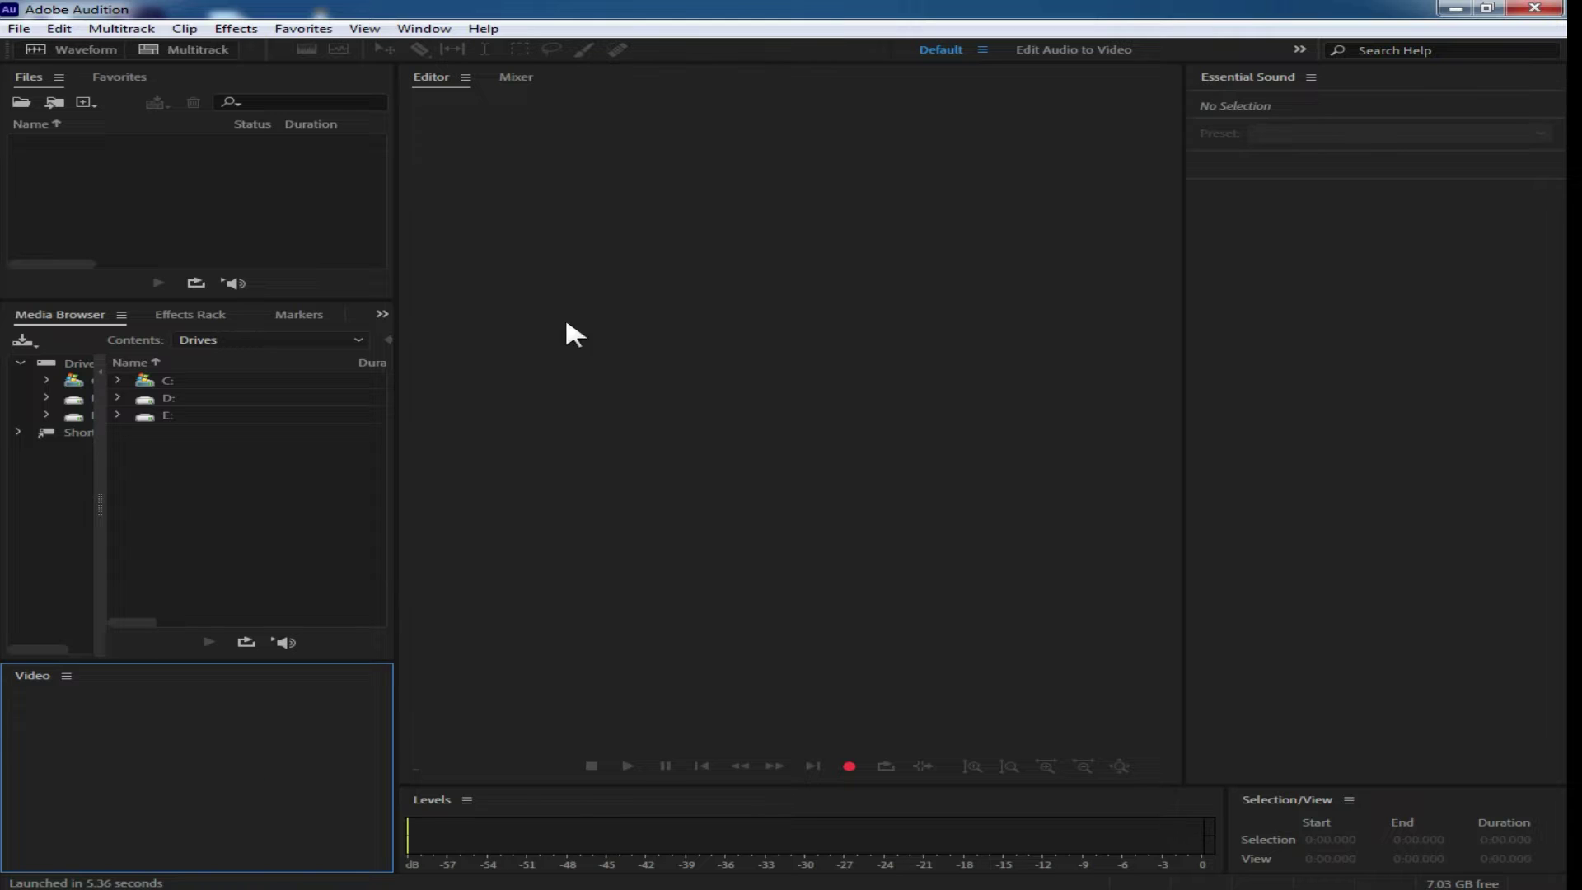
pyautogui.click(833, 287)
pyautogui.click(610, 832)
pyautogui.click(88, 464)
pyautogui.click(1350, 254)
pyautogui.click(835, 499)
pyautogui.click(731, 834)
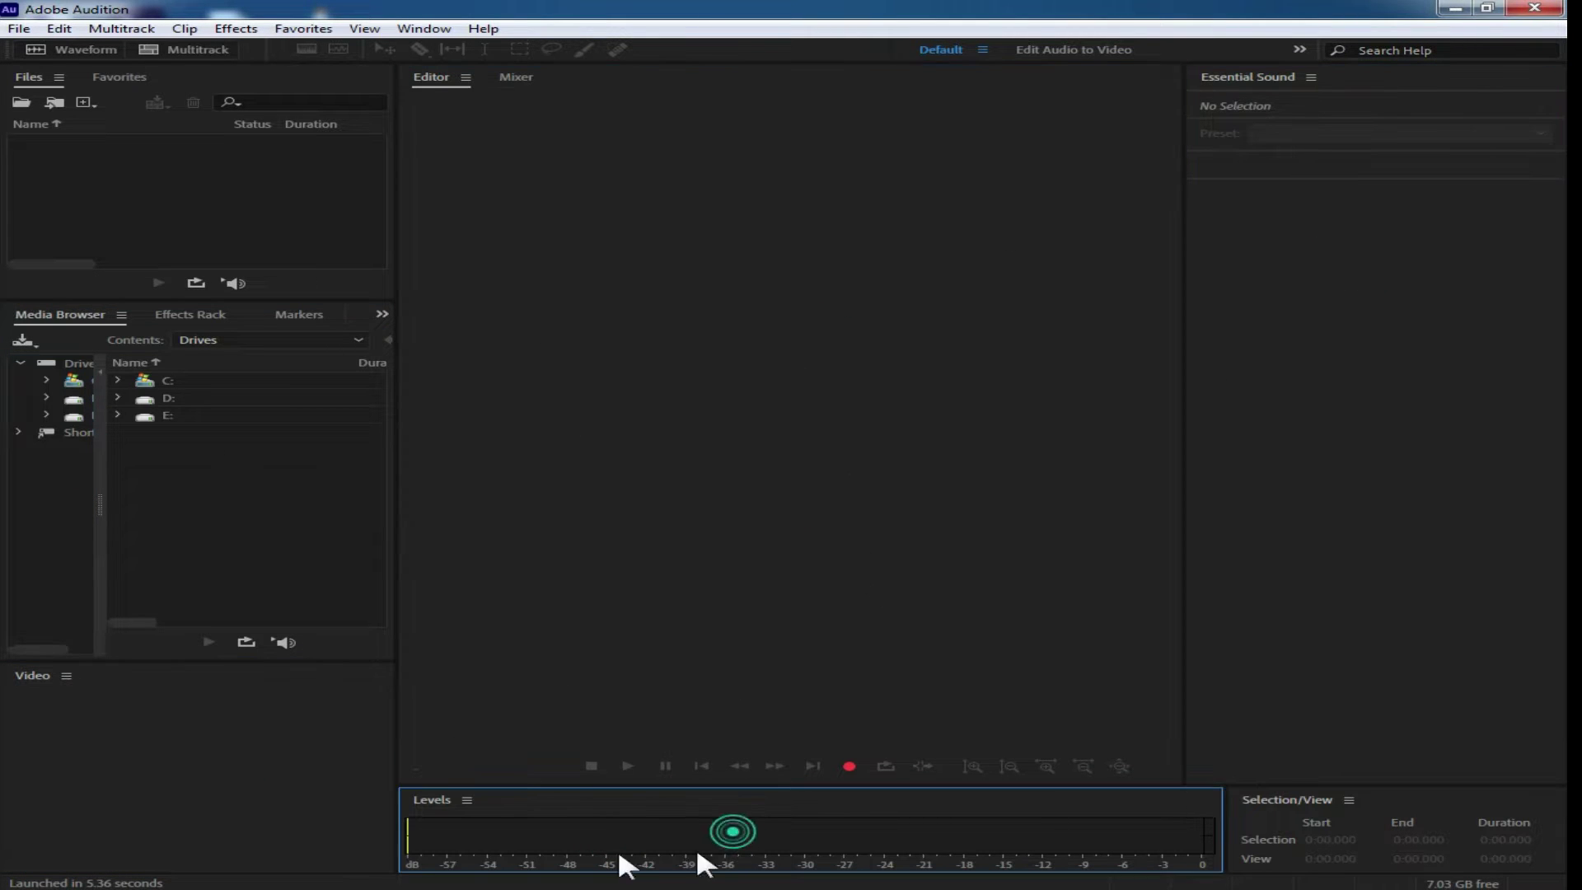
# - Create a 44100 Hz stereo, 32-bit float audio file named after the speaker and record about 9.7 seconds of speech
pyautogui.click(850, 767)
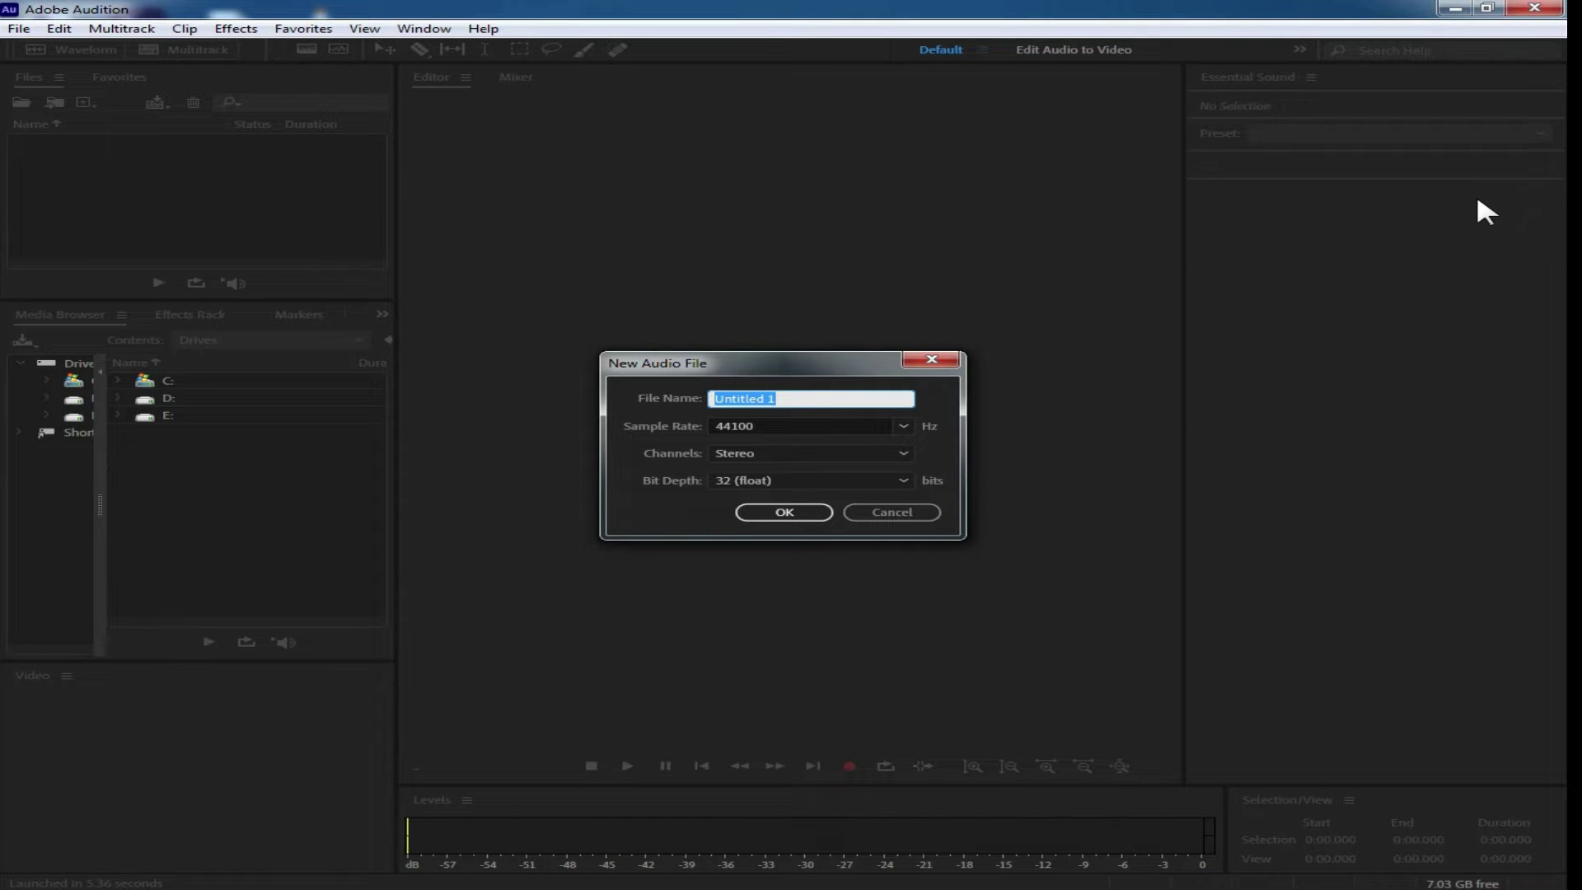
pyautogui.press('BackSpace')
pyautogui.write('Imran khan')
pyautogui.press('Return')
pyautogui.hotkey('shift', 'space')
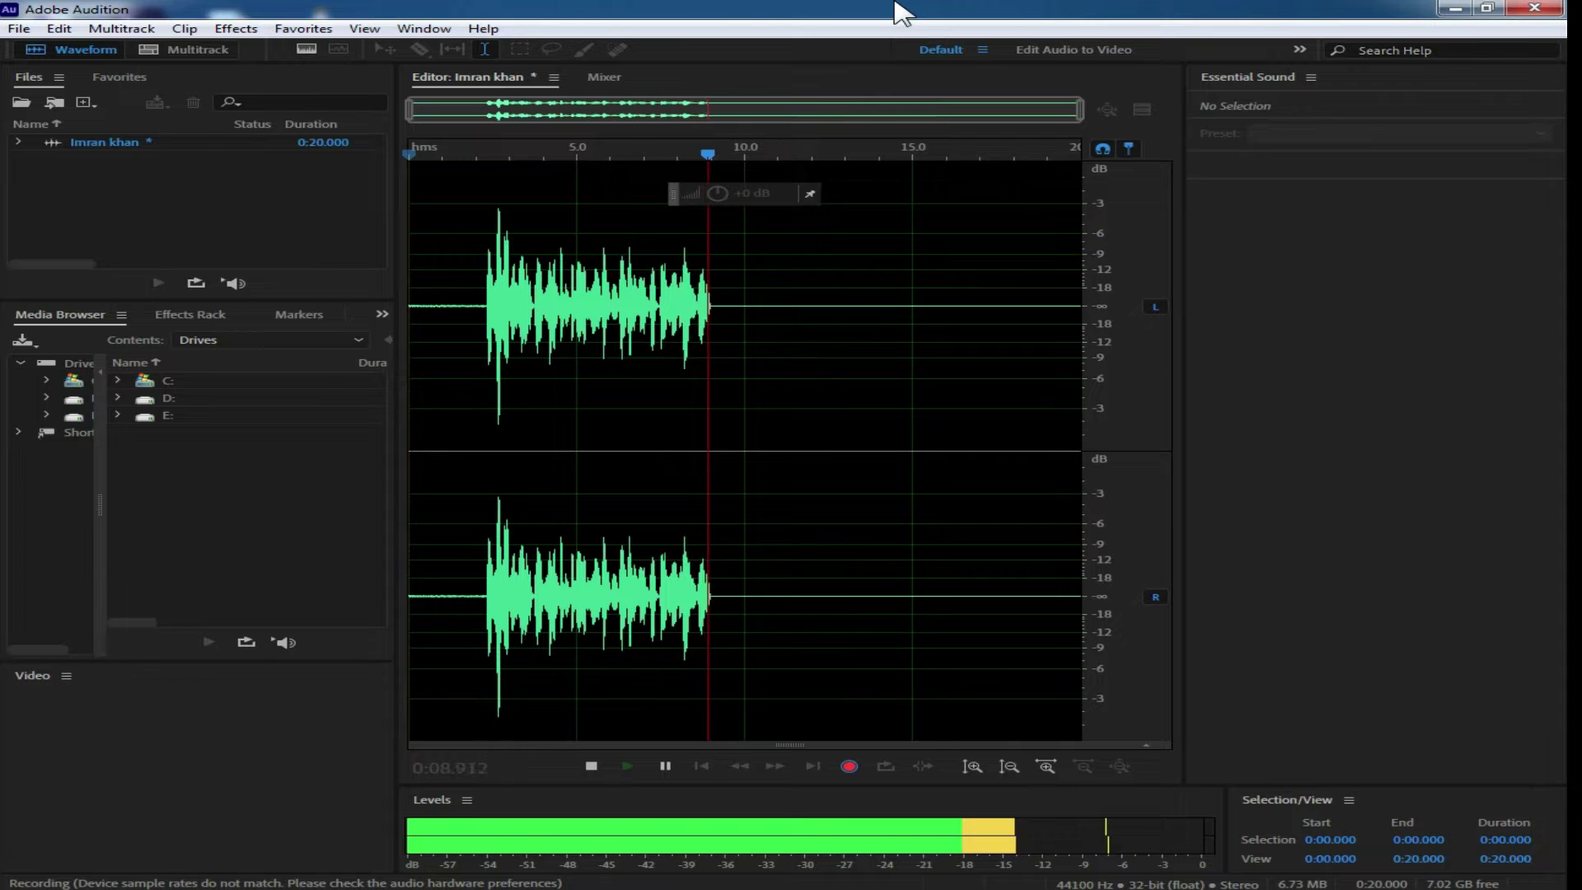
pyautogui.press('space')
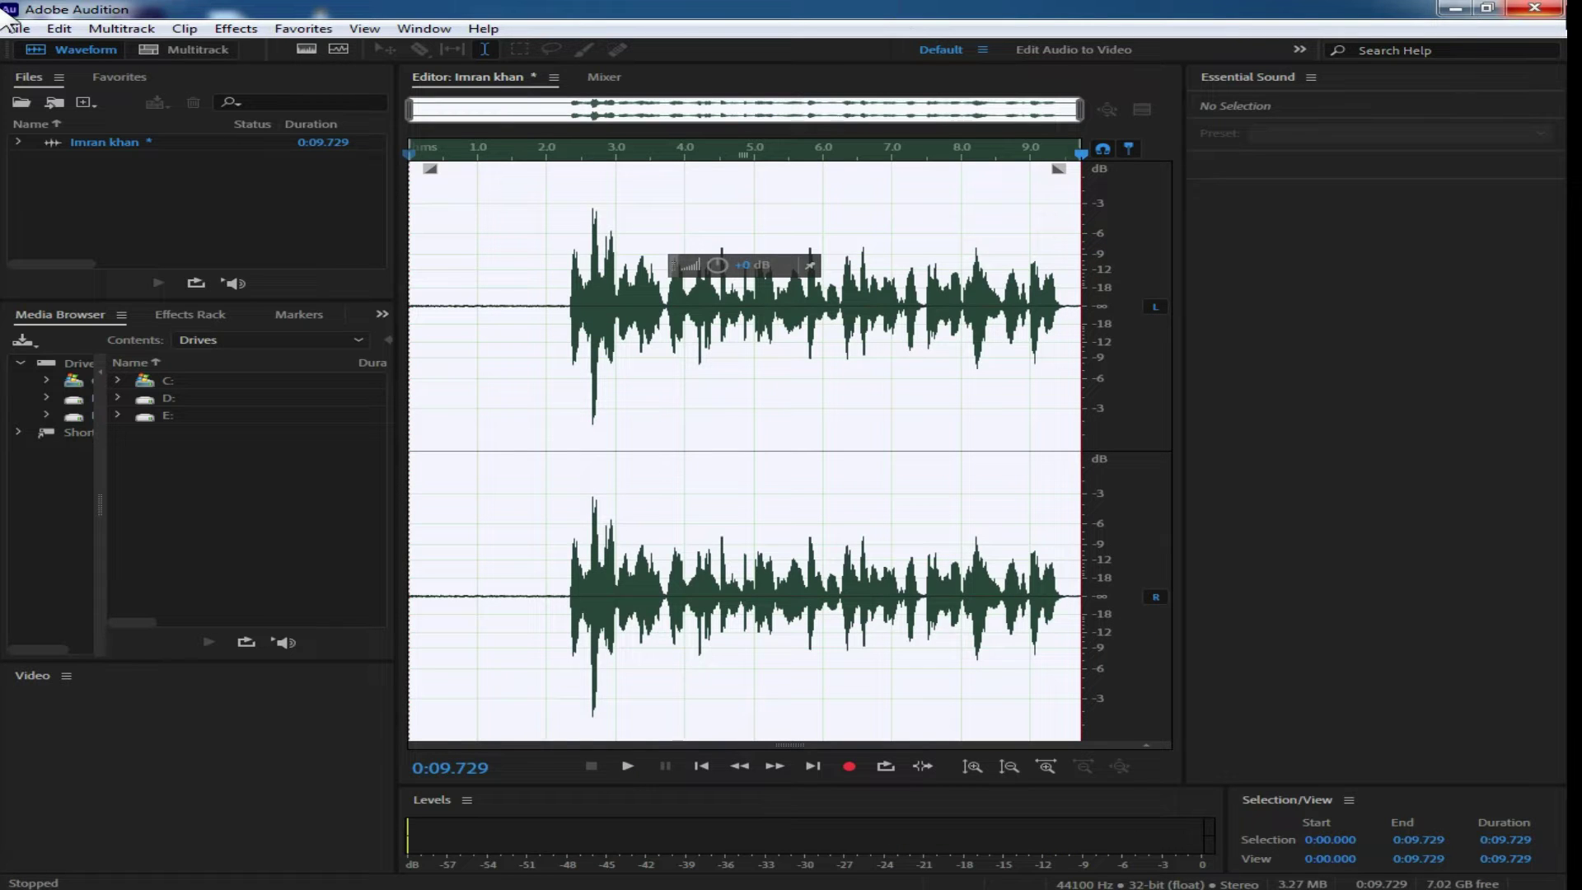
# - Play back the whole recording, and audition the silent lead-in over its first 2.16 seconds
pyautogui.press('space')
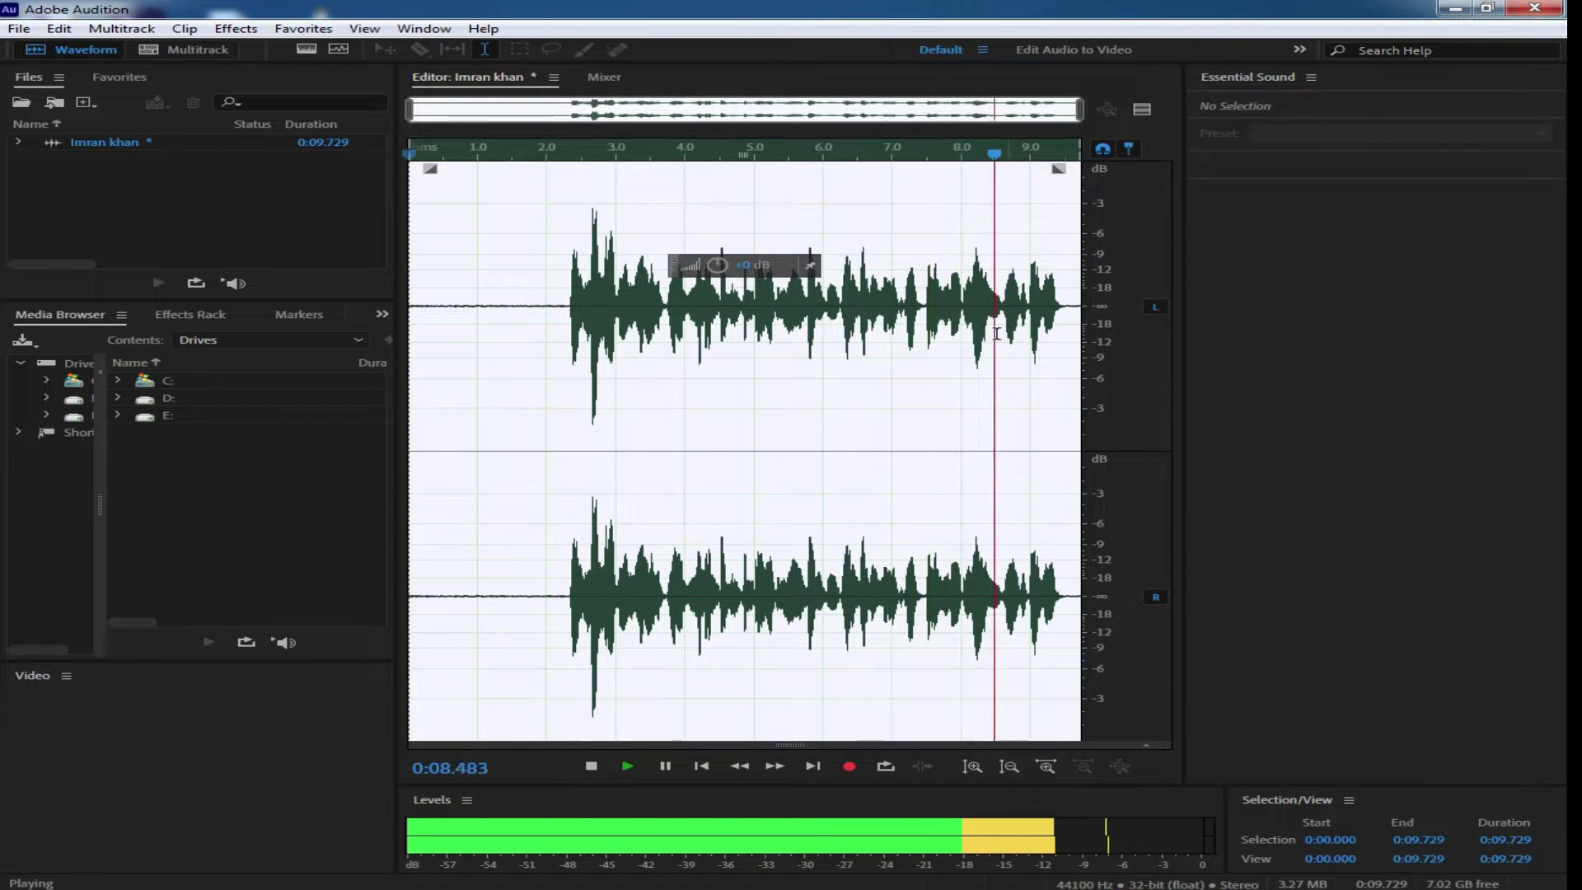
pyautogui.moveTo(558, 301); pyautogui.dragTo(409, 301)
pyautogui.press('space')
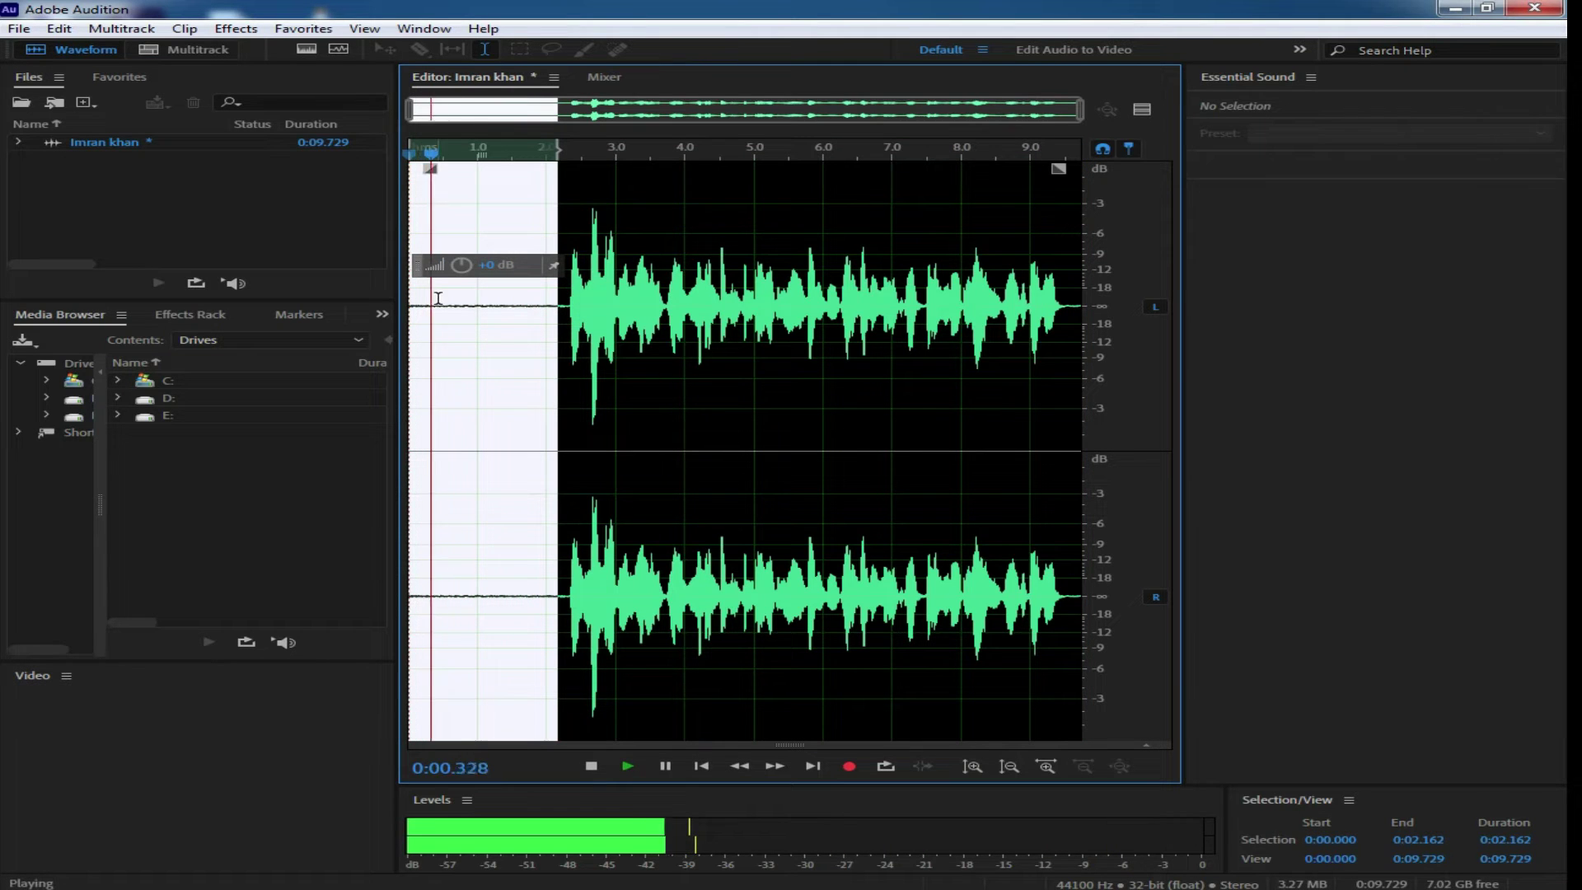
pyautogui.click(484, 316)
pyautogui.click(233, 772)
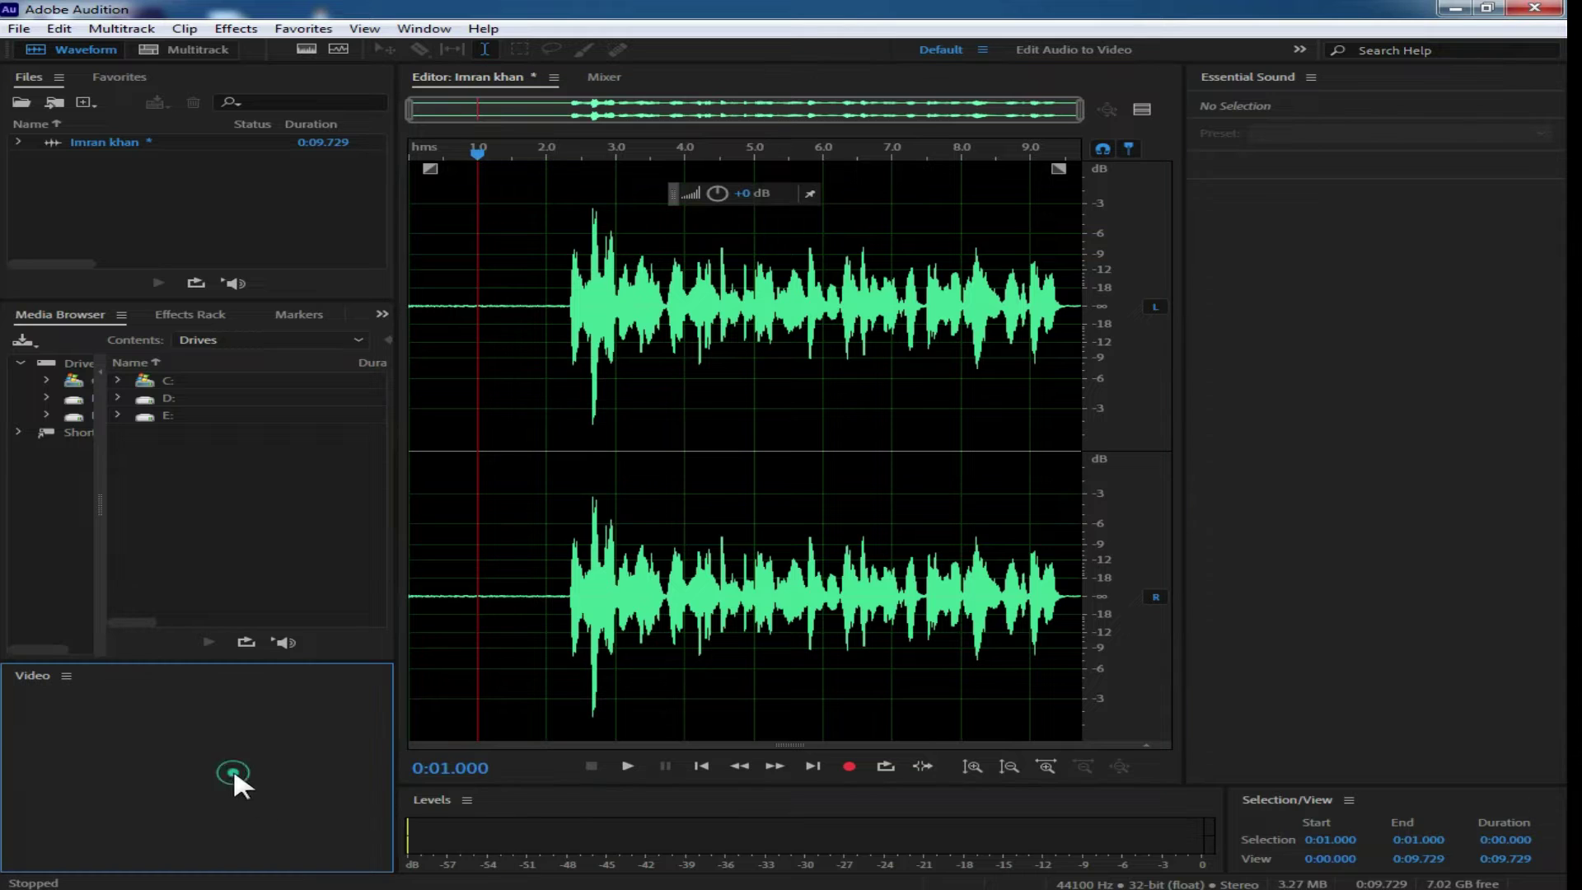
pyautogui.click(586, 819)
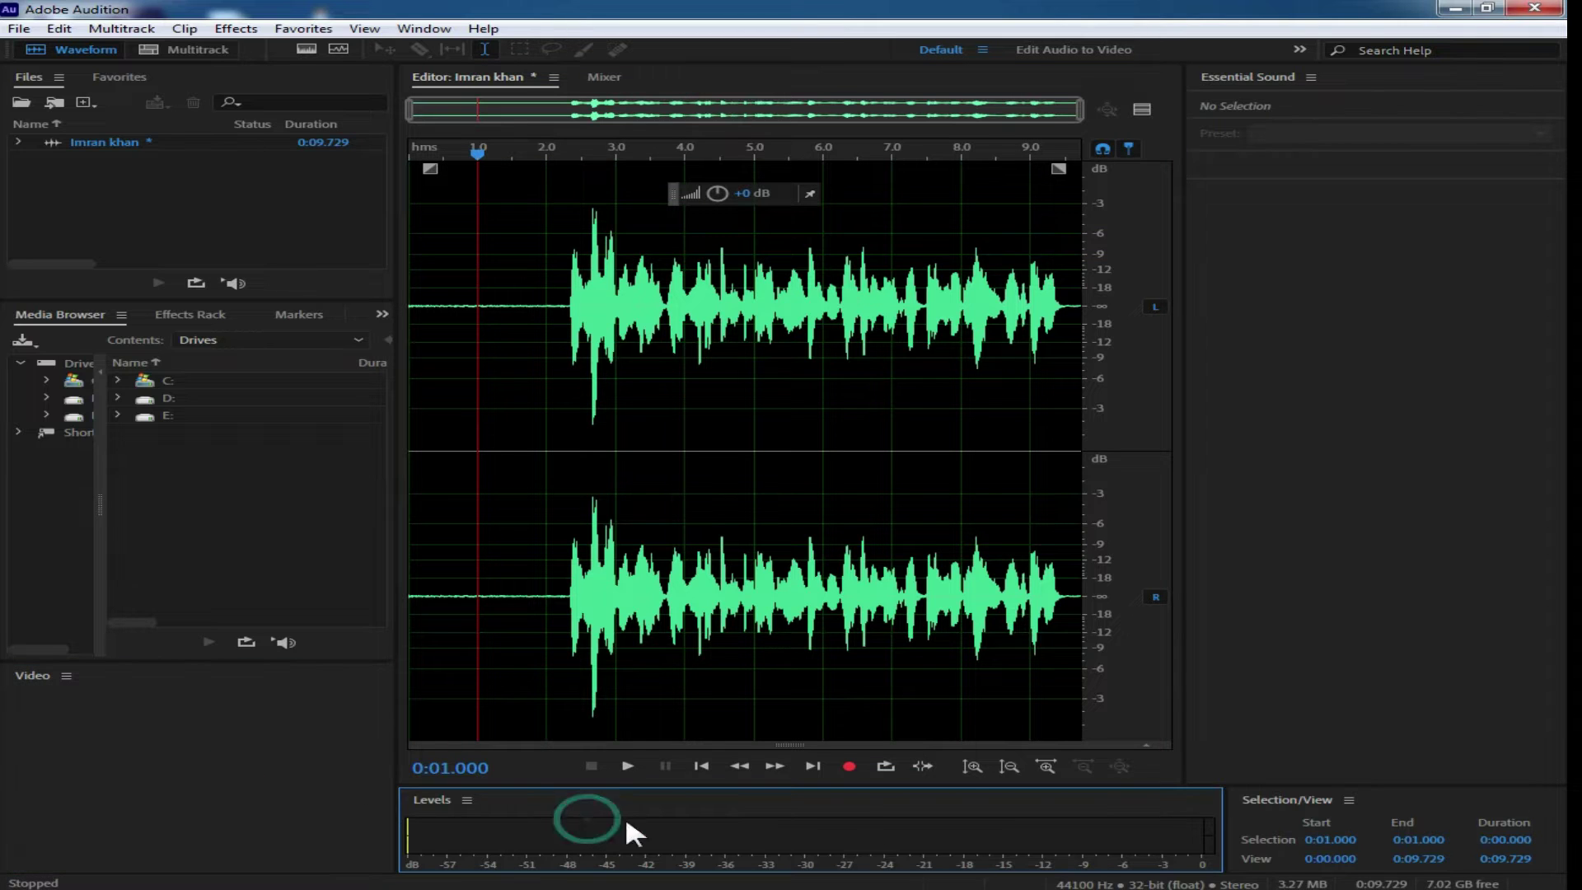
# - Audition the start of the speech from just before its first sound, and highlight the loud peak between 2.57 and 2.80 seconds
pyautogui.click(556, 281)
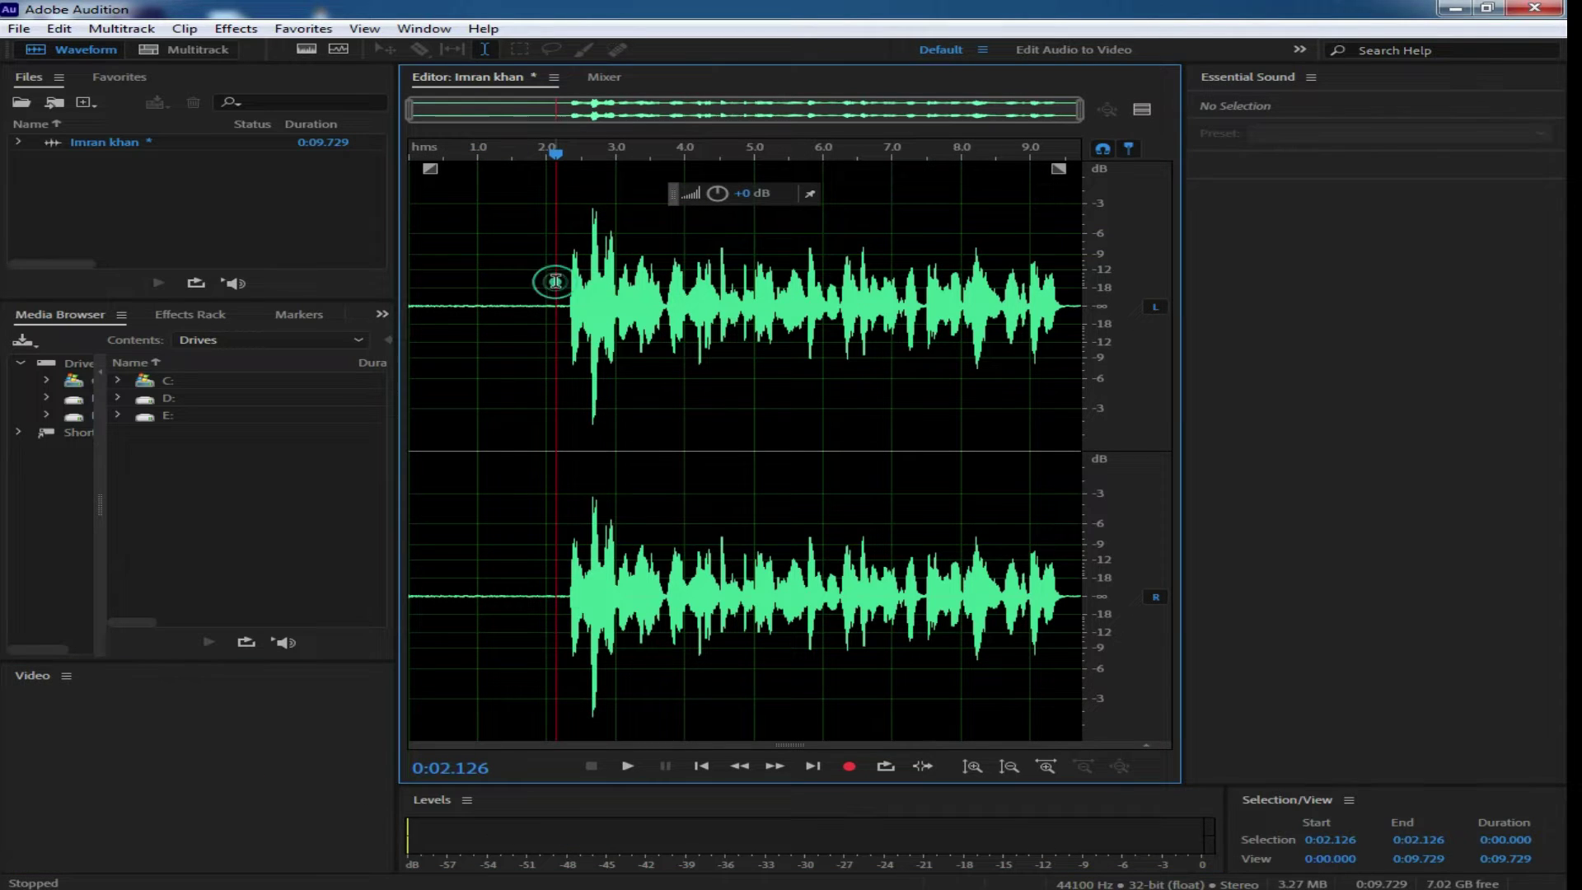
pyautogui.press('space')
pyautogui.press('space')
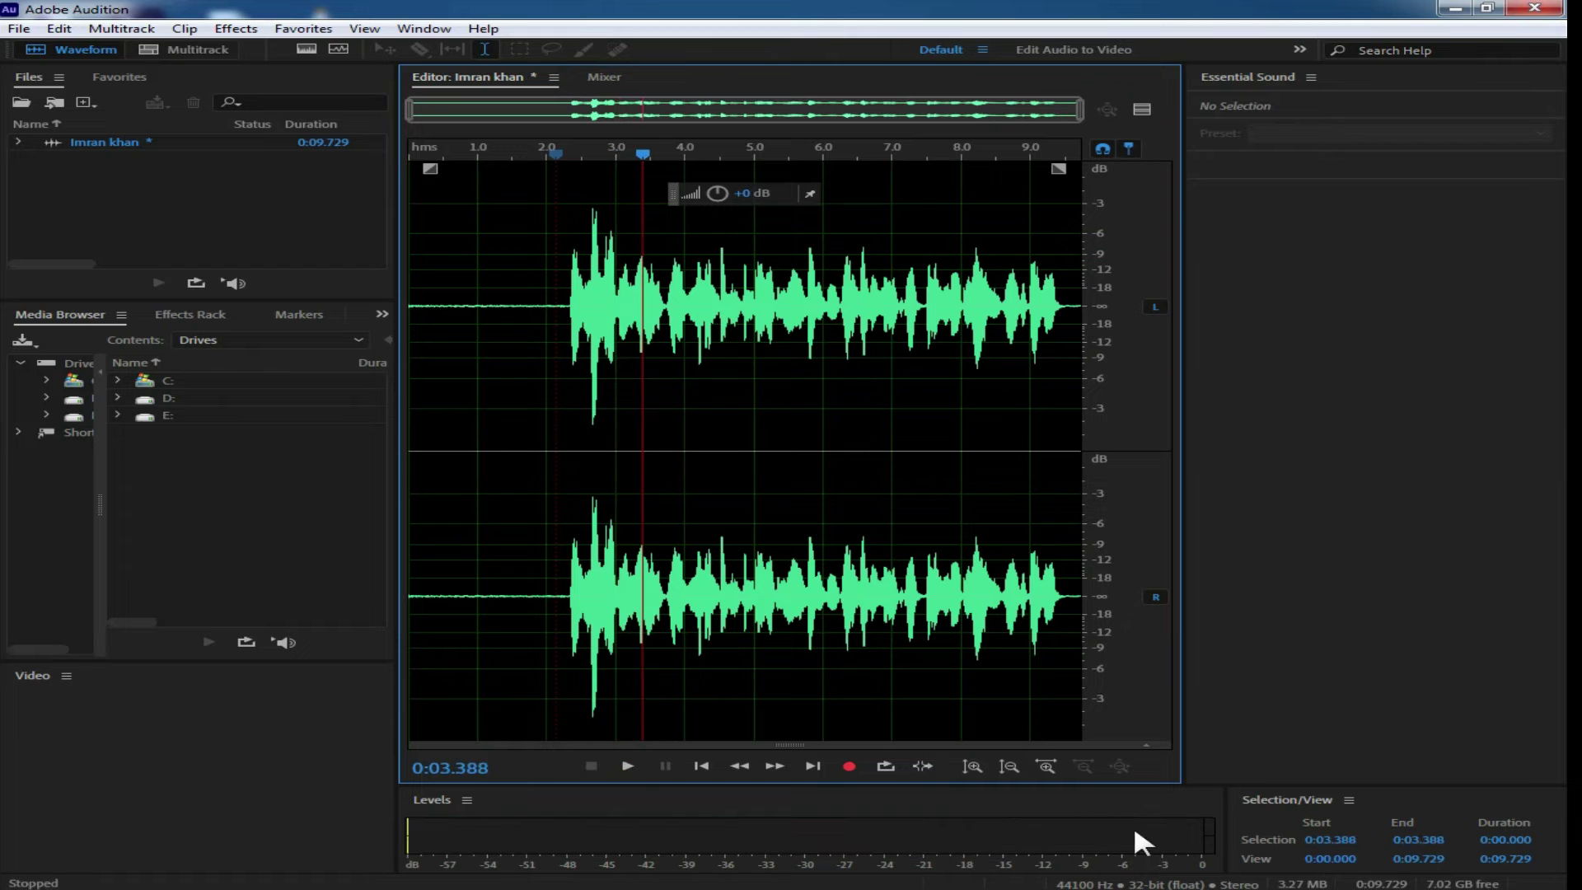
pyautogui.moveTo(586, 256); pyautogui.dragTo(602, 256)
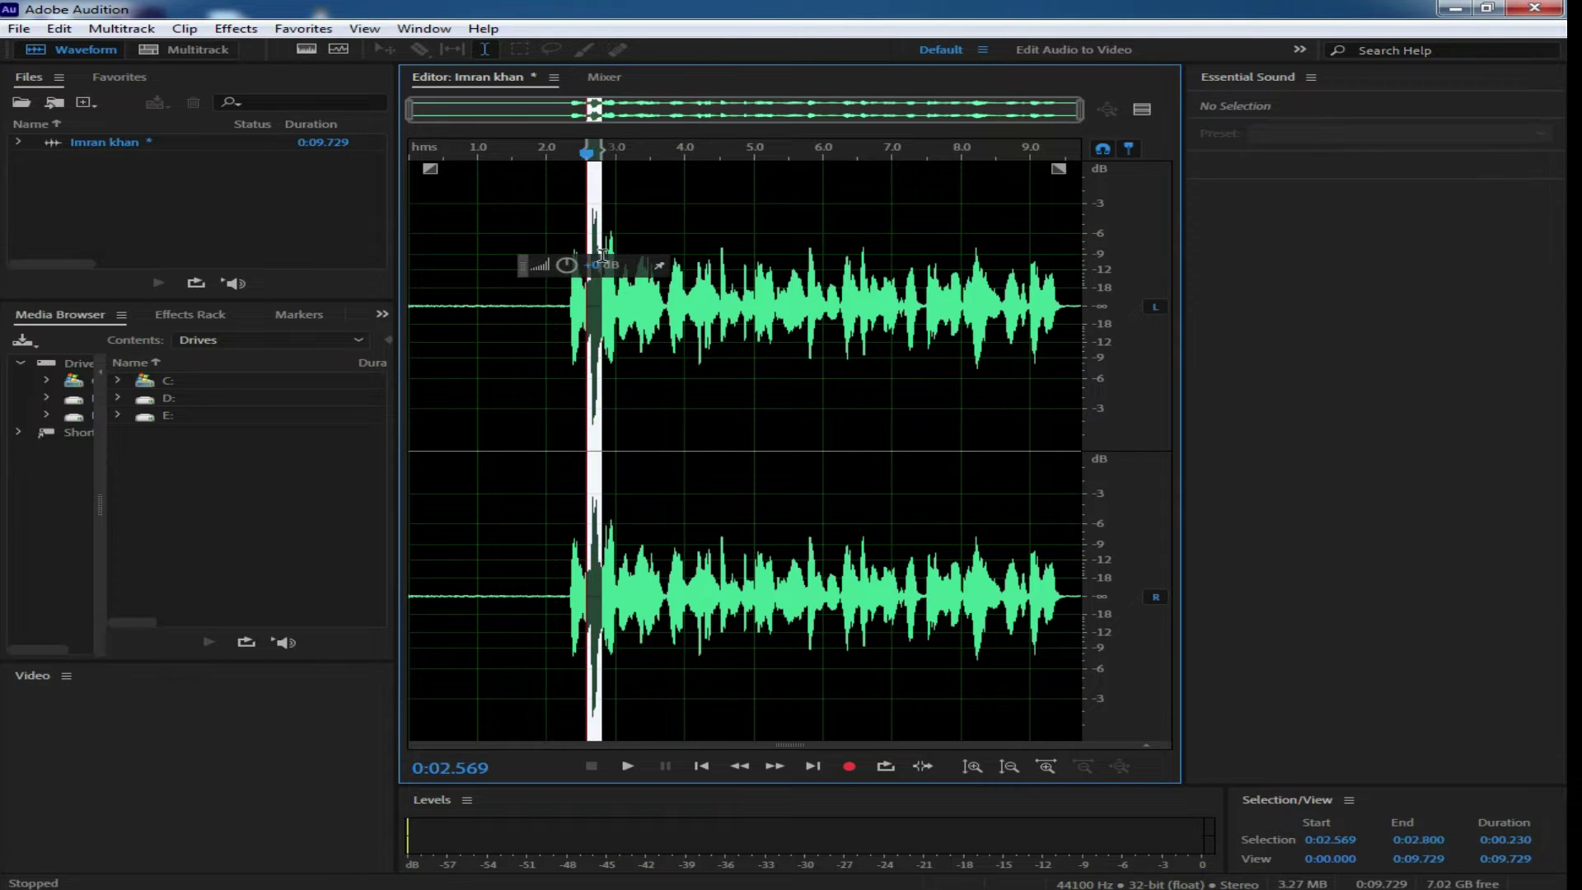
pyautogui.click(564, 226)
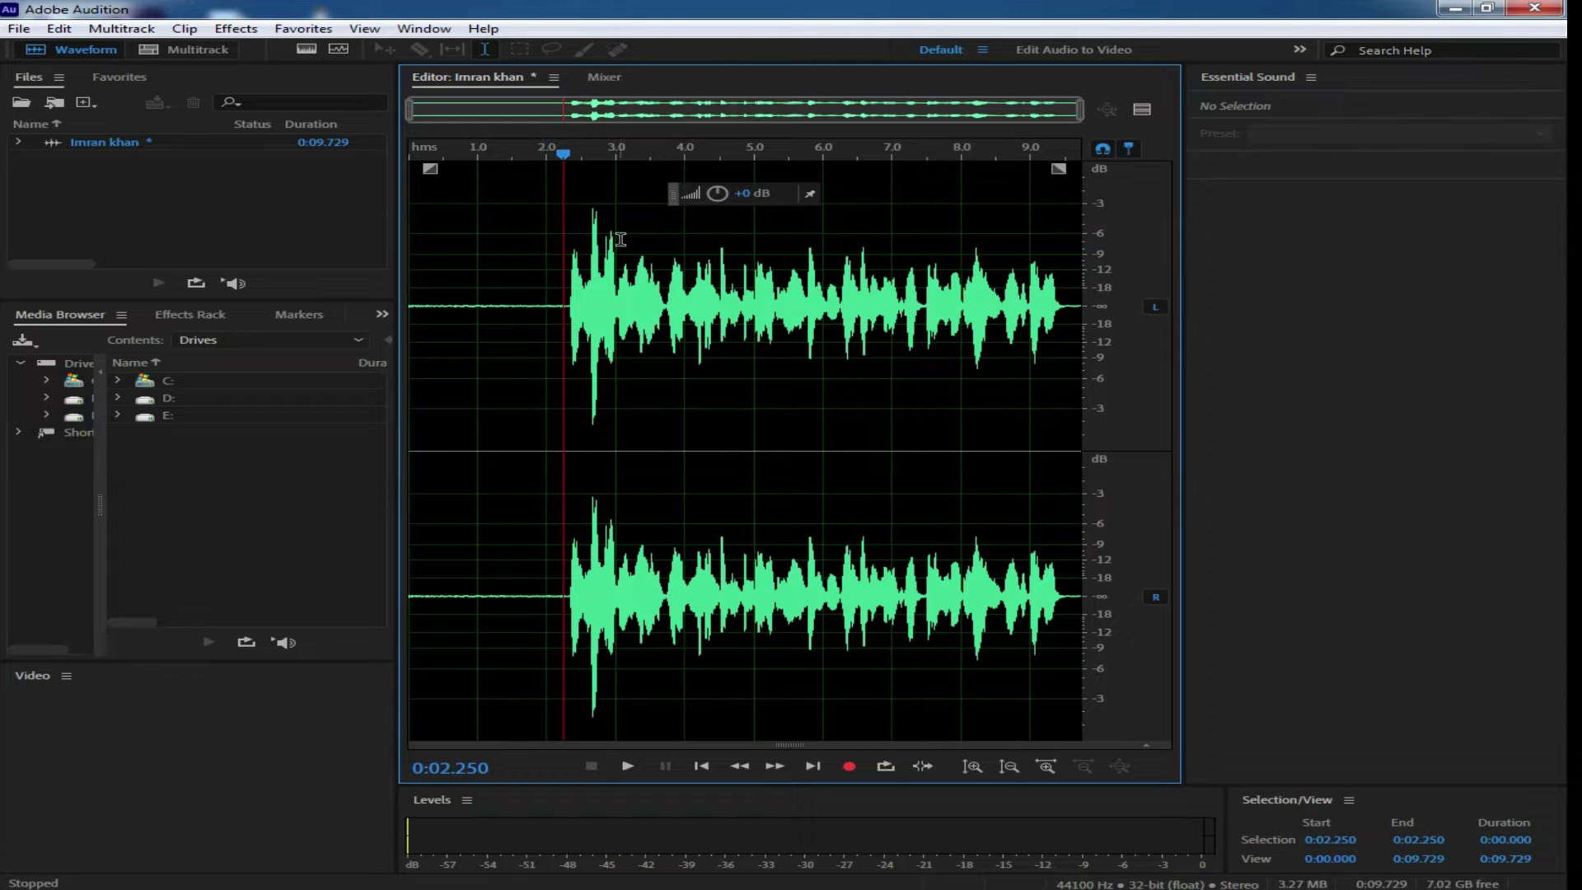
pyautogui.press('space')
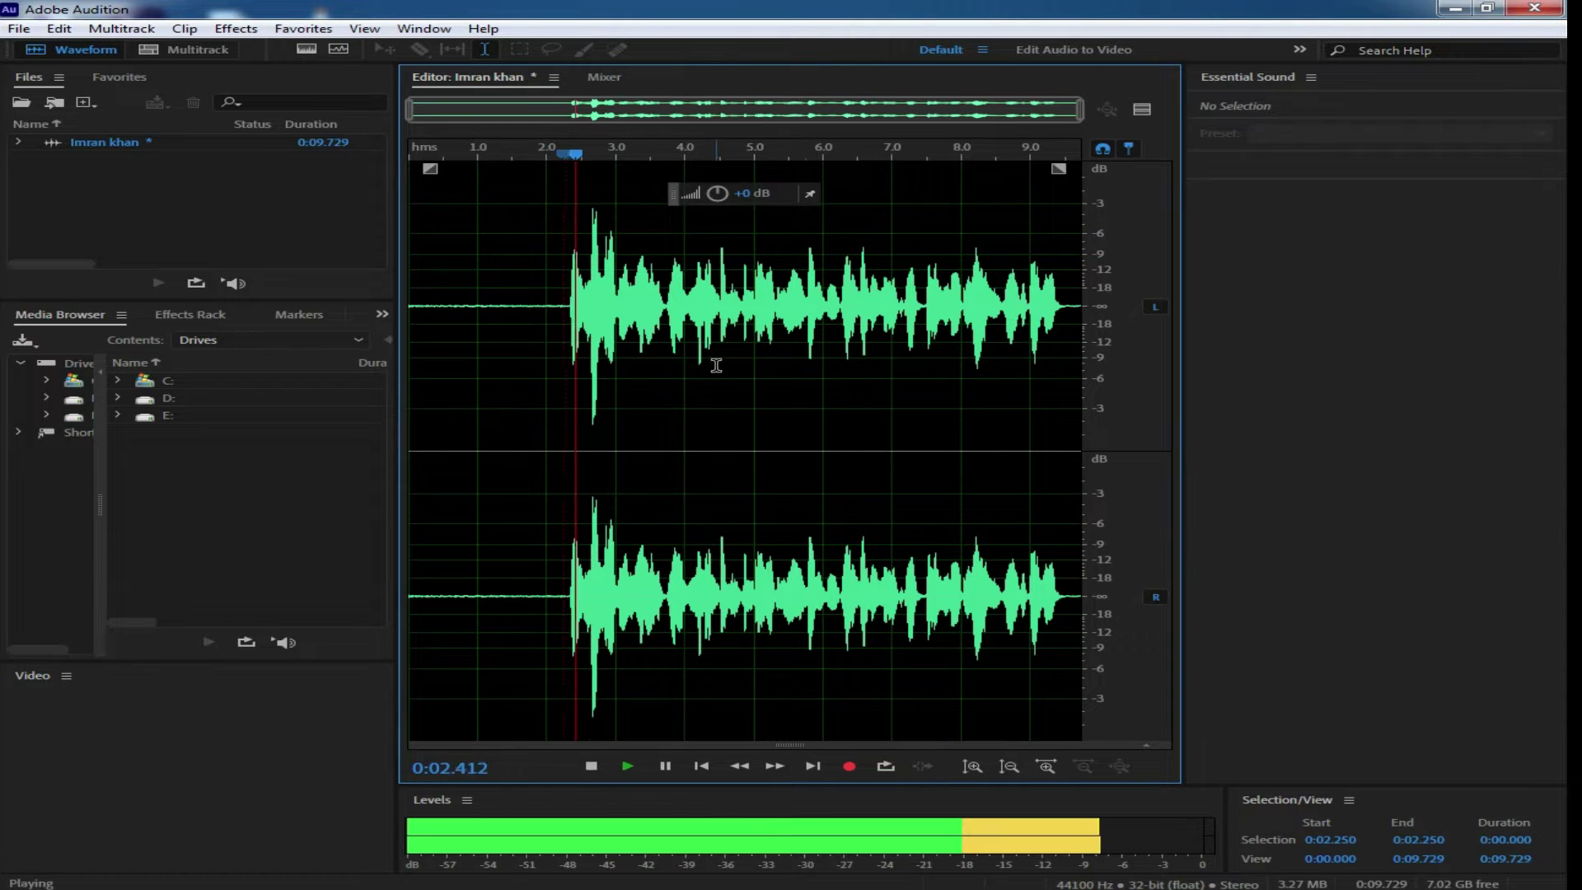
pyautogui.press('space')
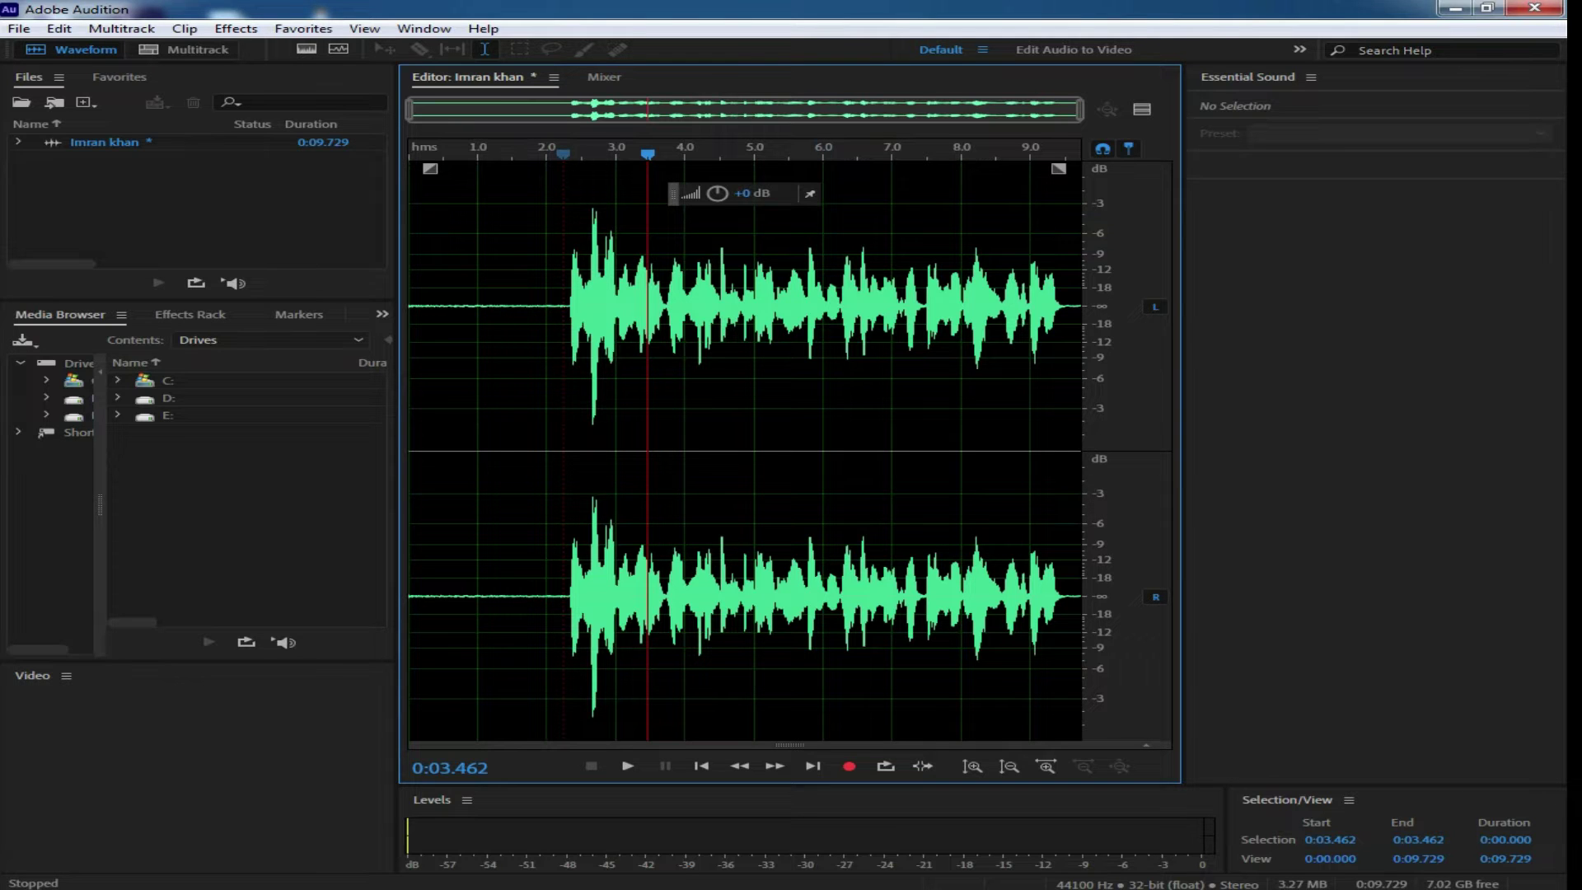
# - Check the system playback volume and close the volume control
pyautogui.click(1457, 882)
pyautogui.moveTo(1448, 657)
pyautogui.mouseDown()
pyautogui.moveTo(1460, 740)
pyautogui.moveTo(1447, 651)
pyautogui.mouseUp()
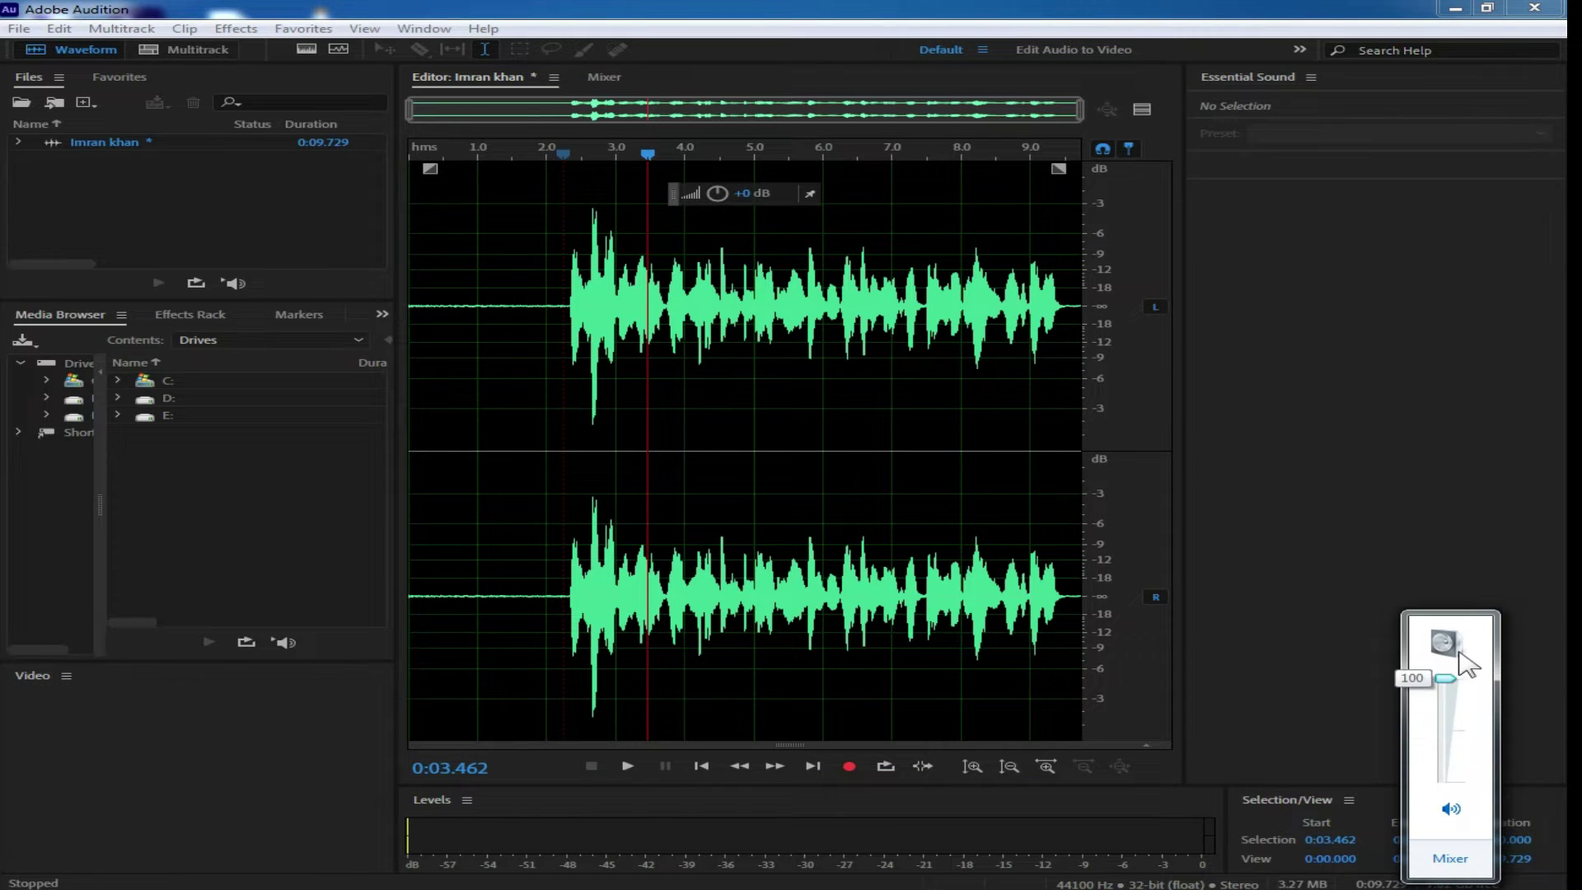
pyautogui.click(1096, 11)
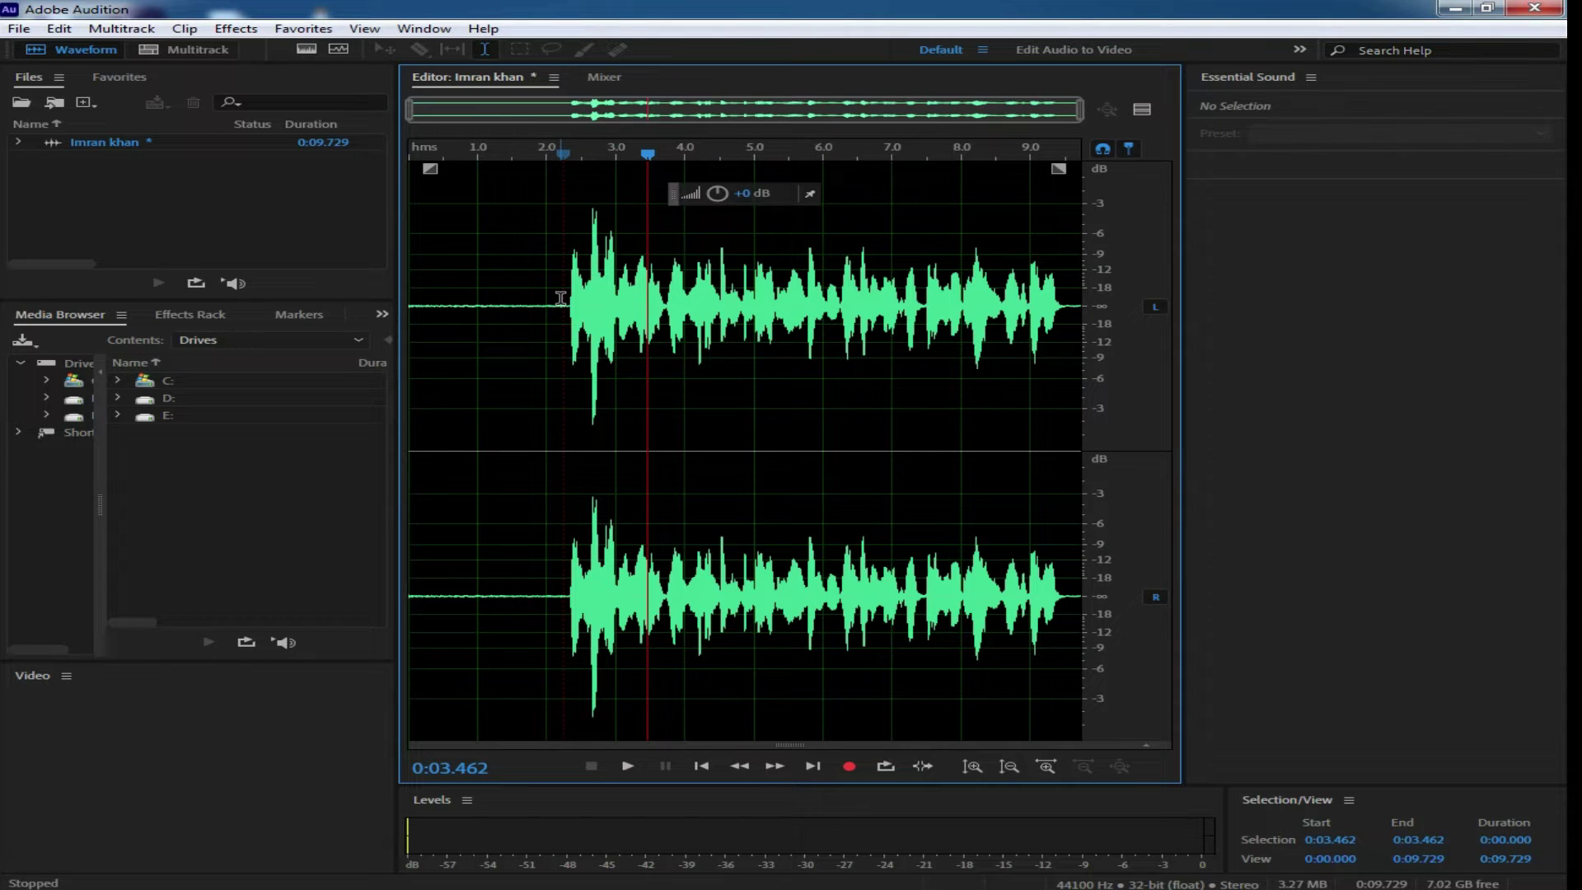
pyautogui.click(504, 297)
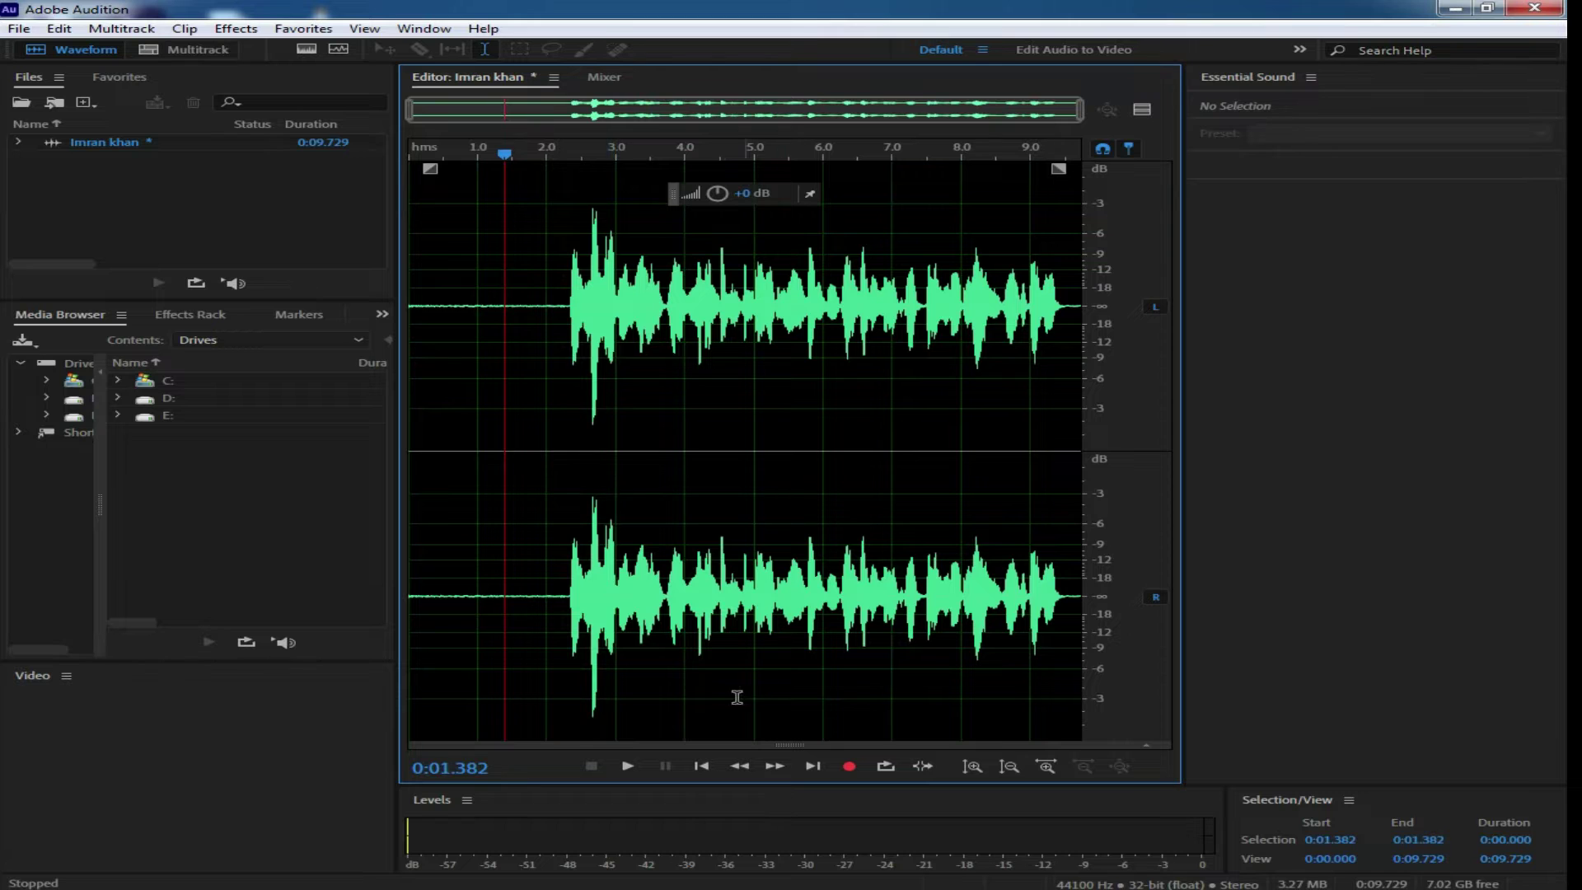
pyautogui.hotkey('ctrl', 'a')
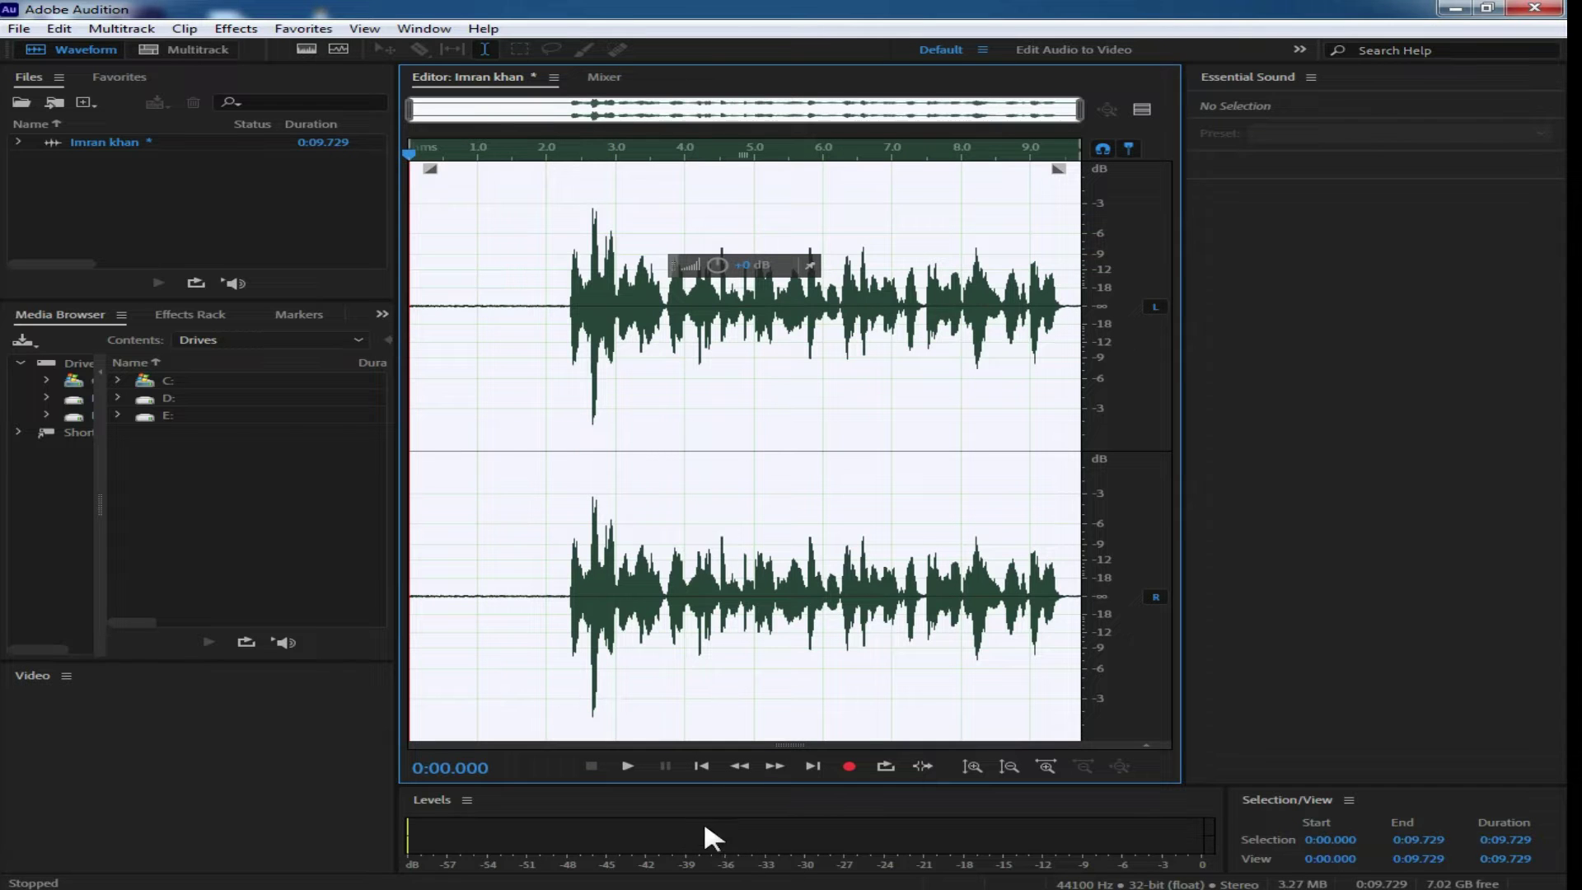
pyautogui.click(256, 771)
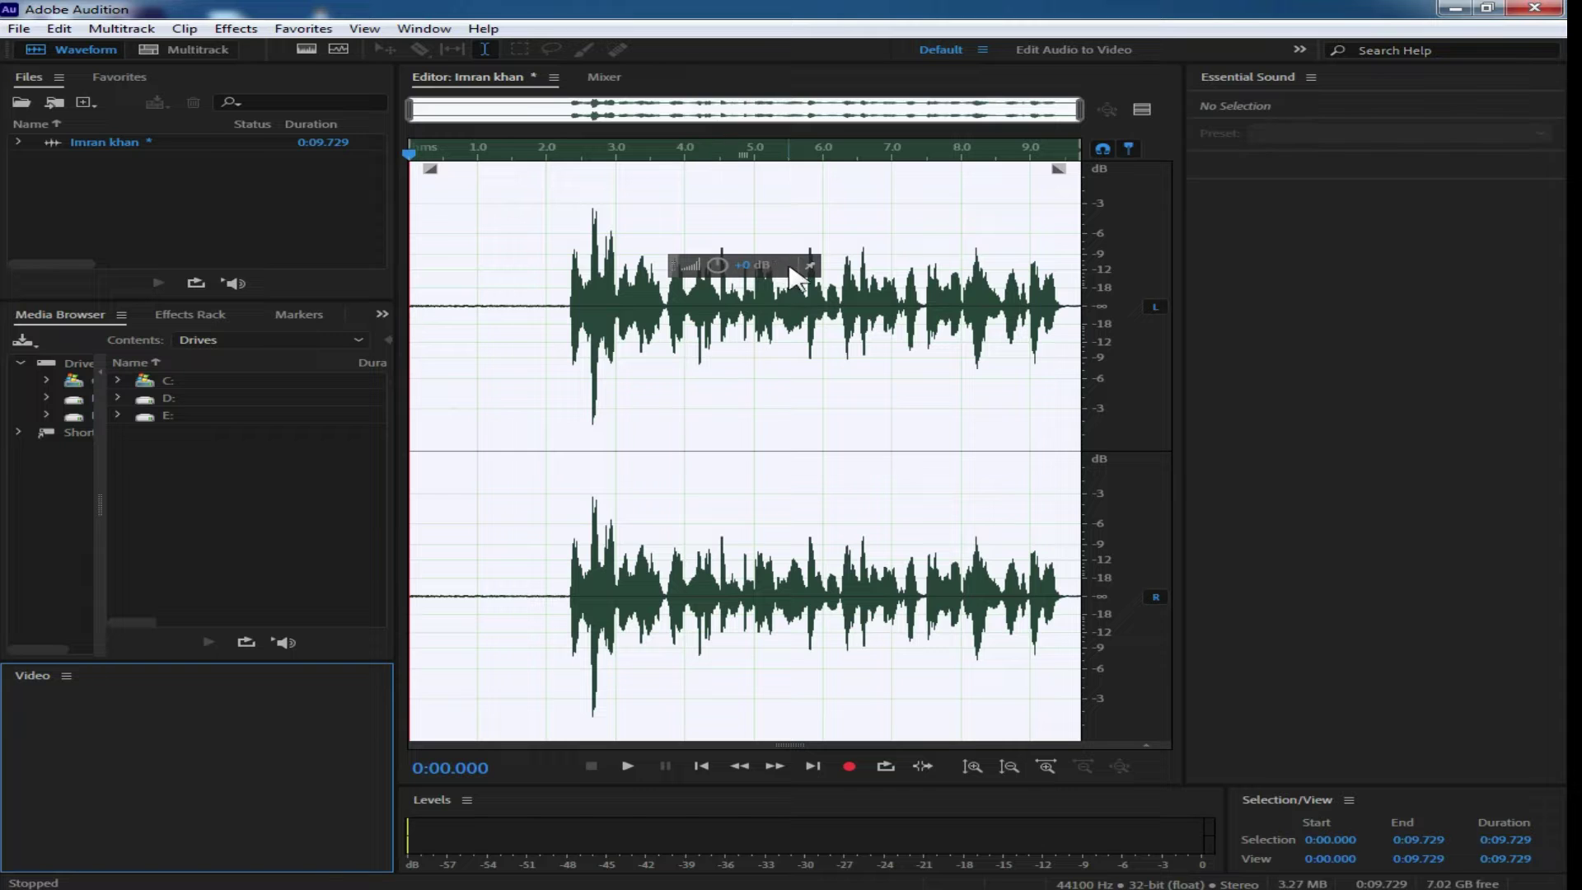
pyautogui.click(427, 32)
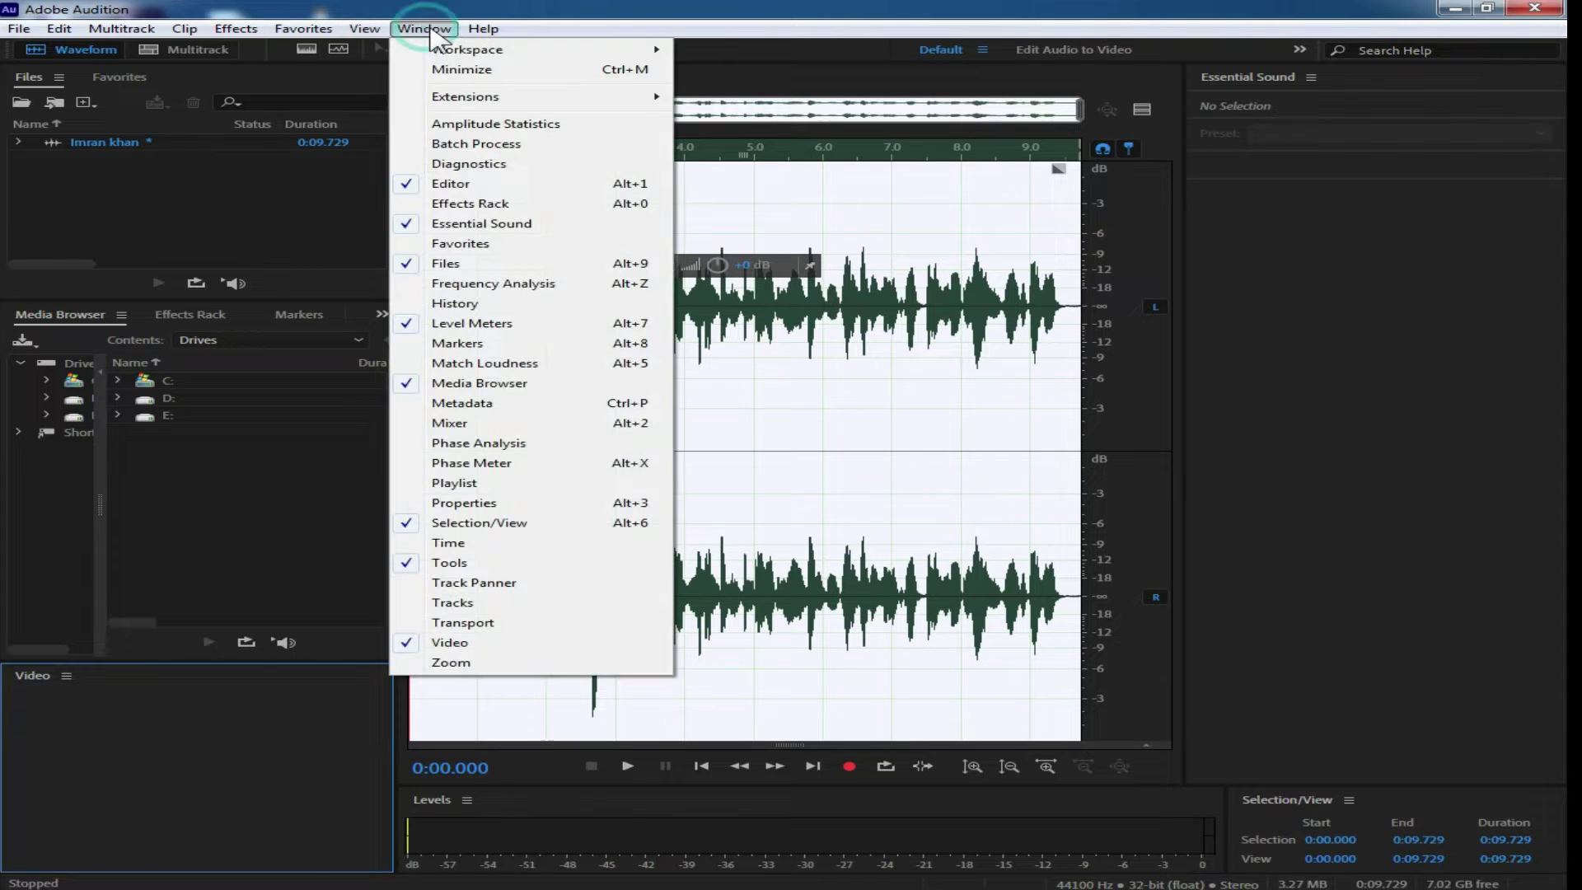
pyautogui.click(999, 298)
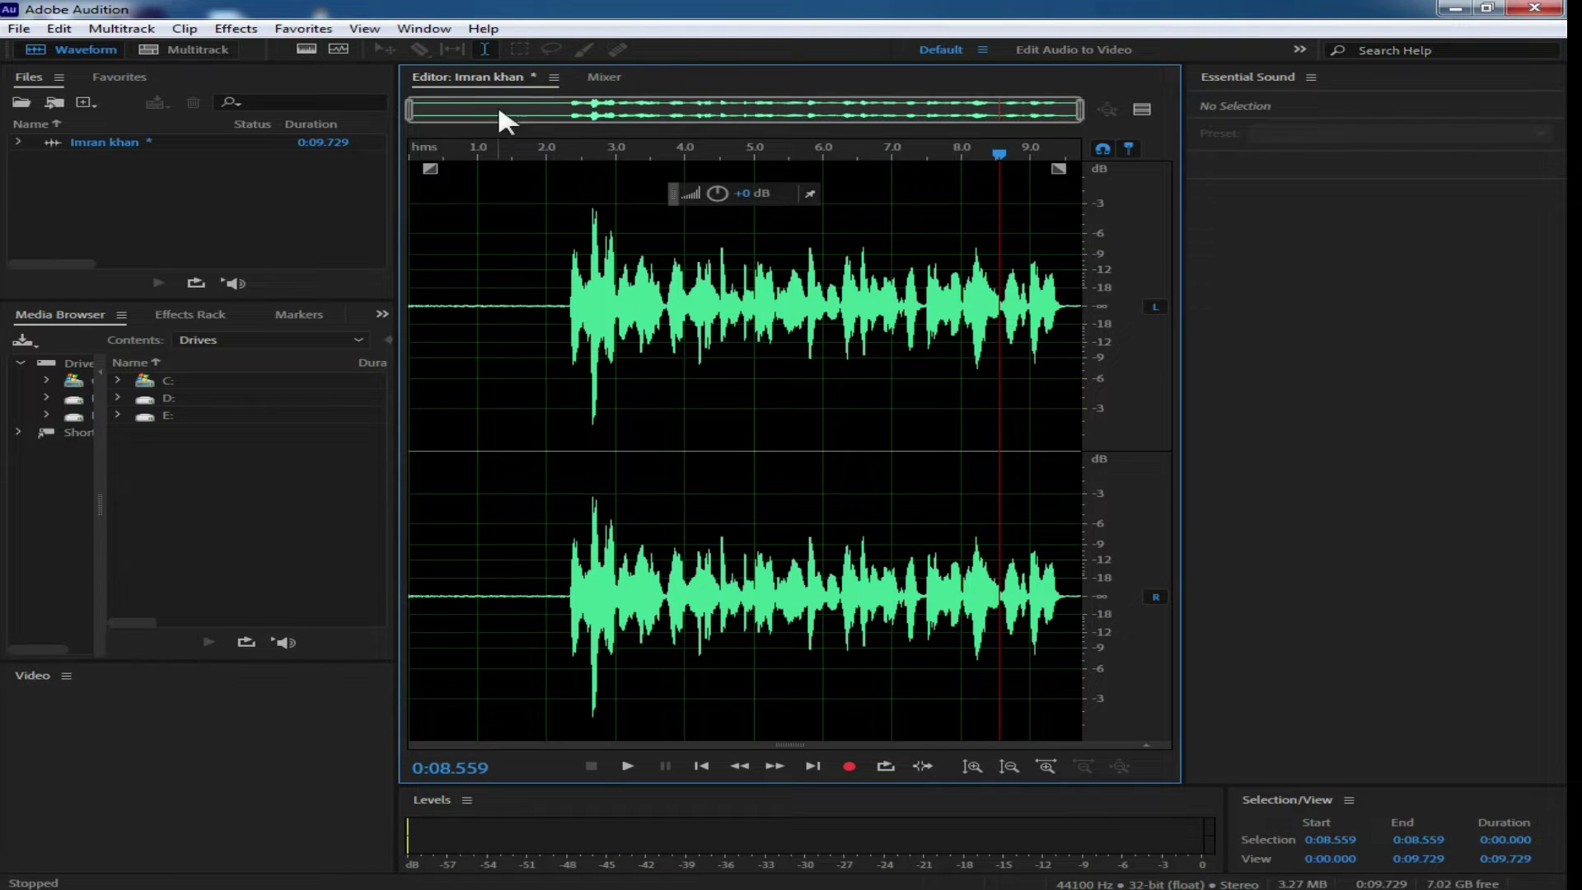
# - Hide the Editor panel and show it again
pyautogui.click(423, 28)
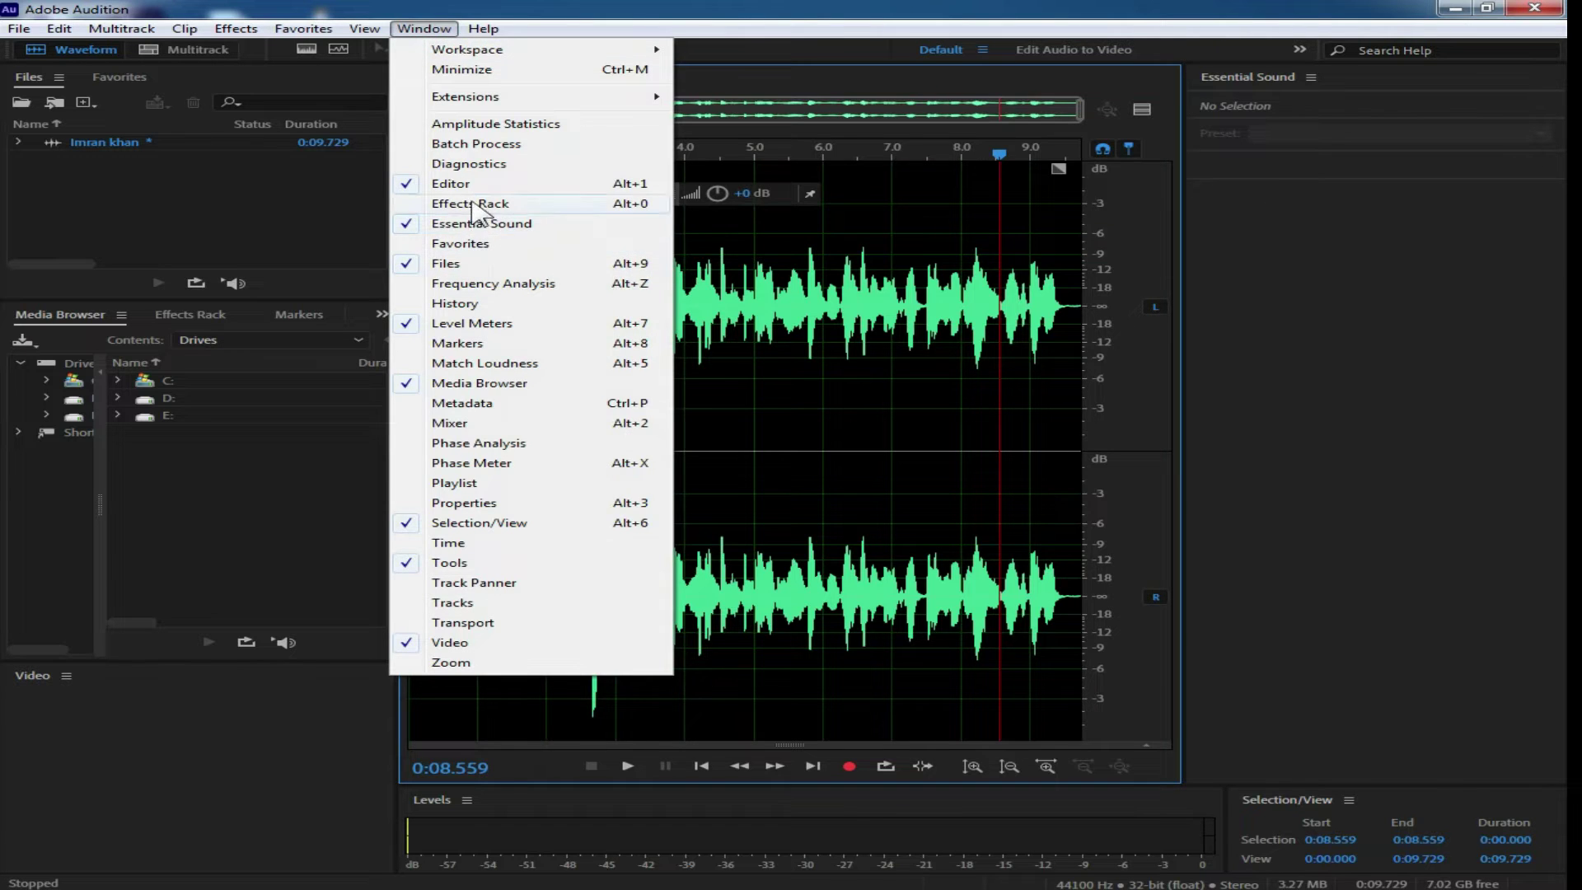
pyautogui.click(449, 483)
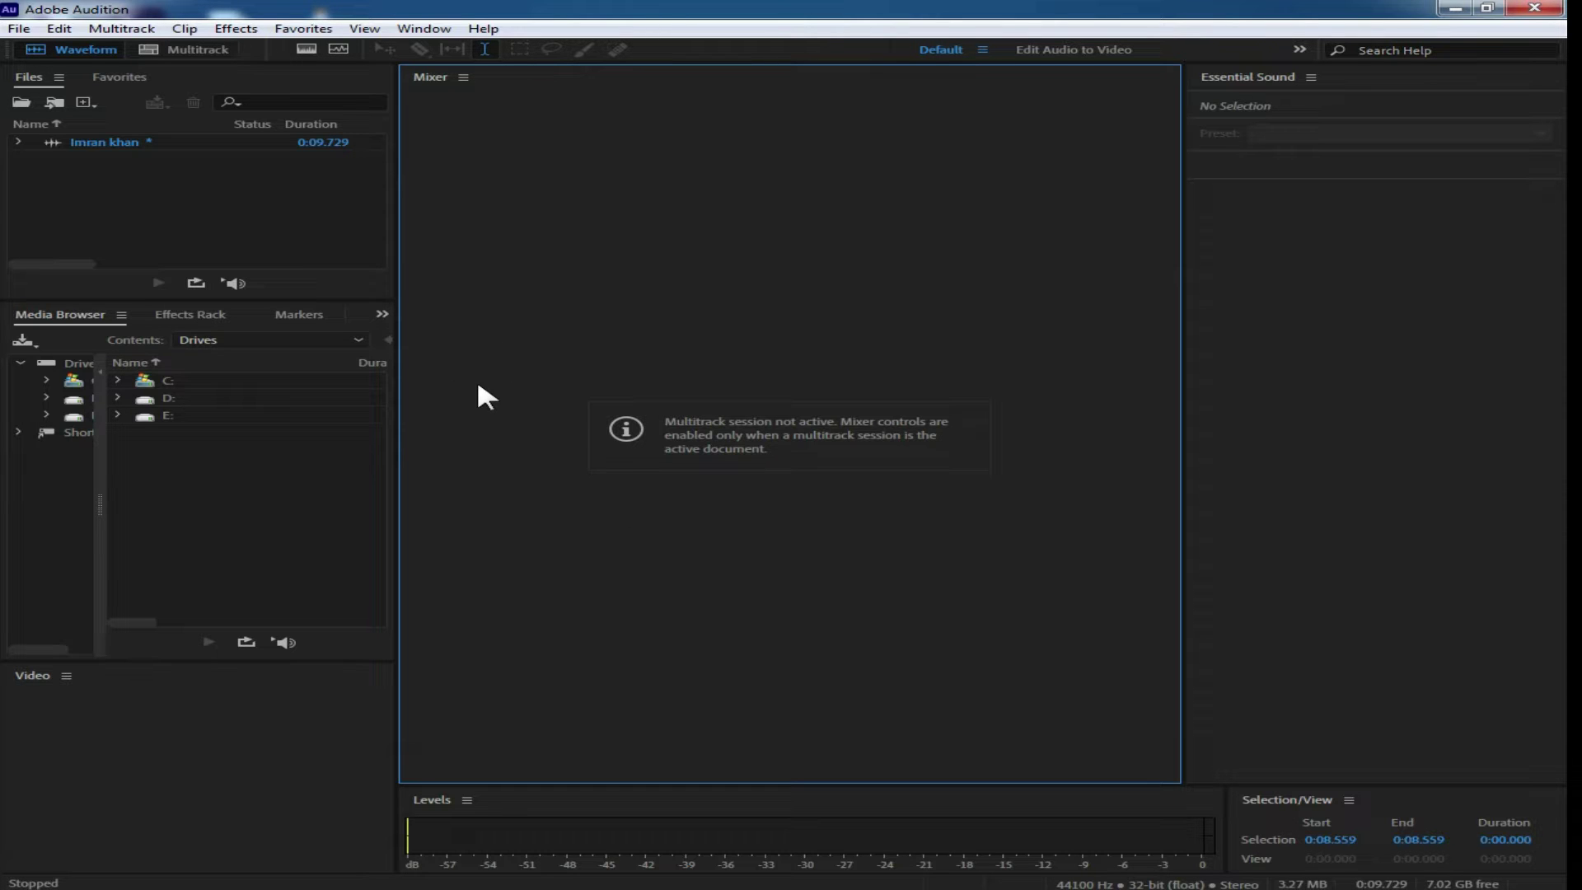
pyautogui.click(429, 29)
pyautogui.press('Right')
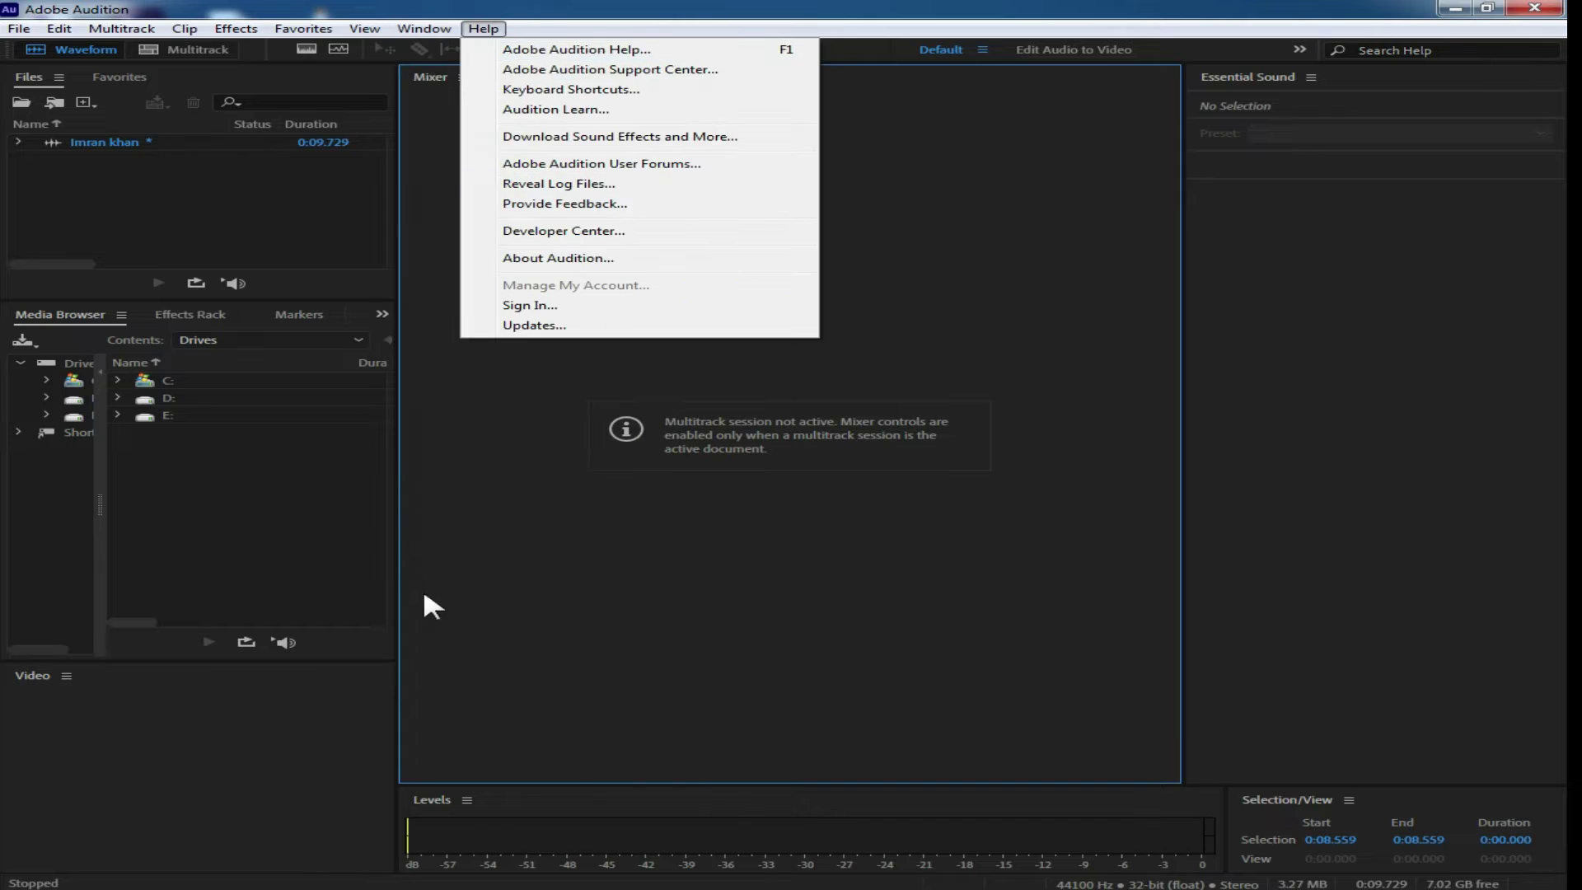
pyautogui.moveTo(422, 28)
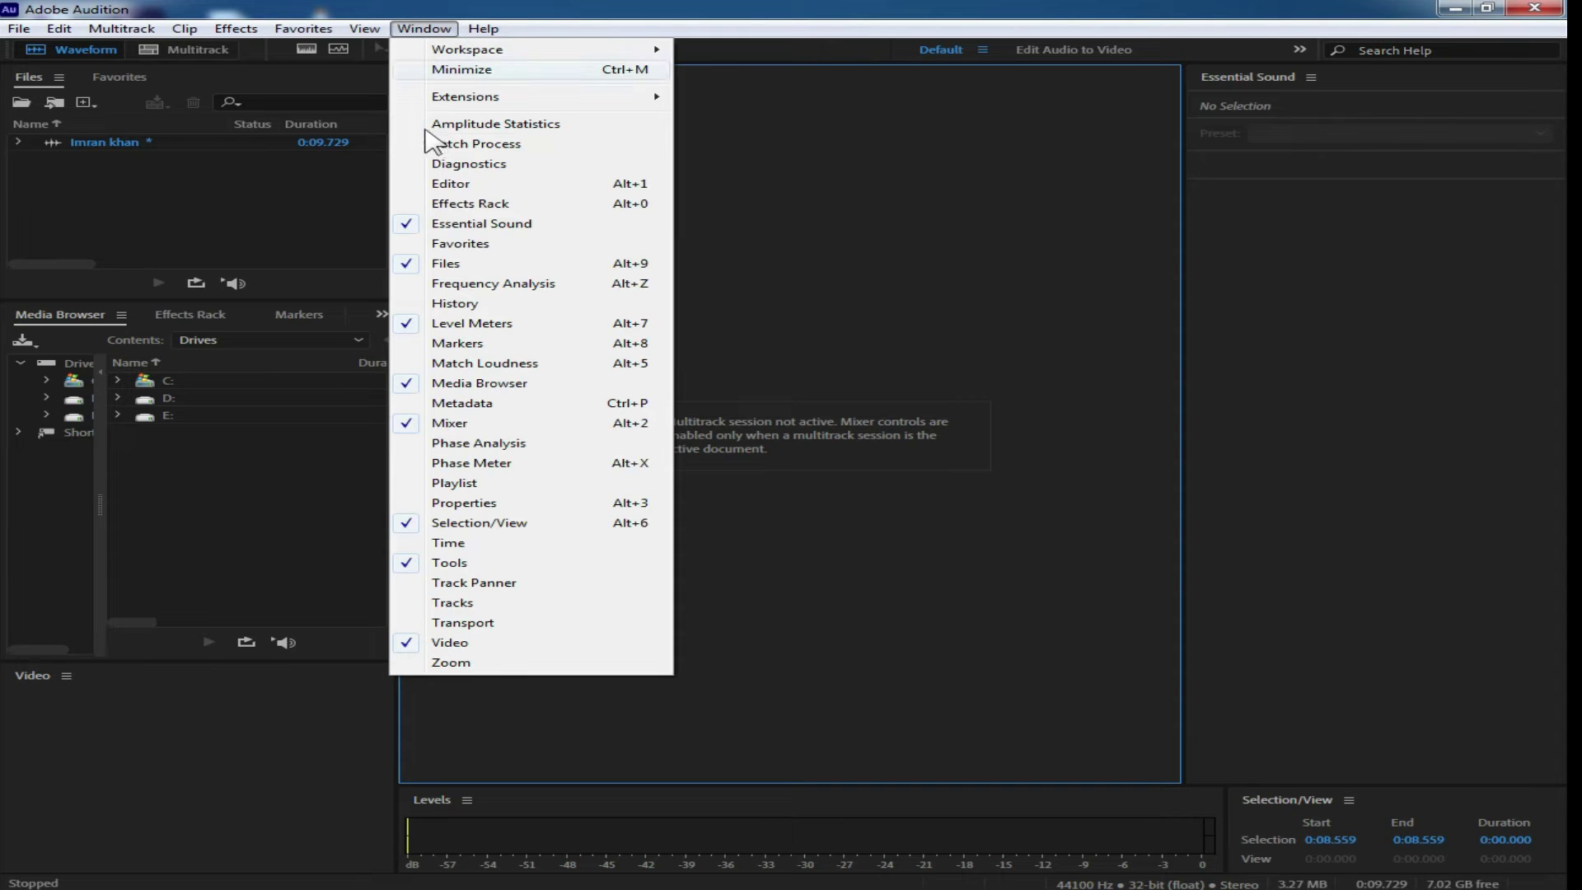
pyautogui.click(453, 184)
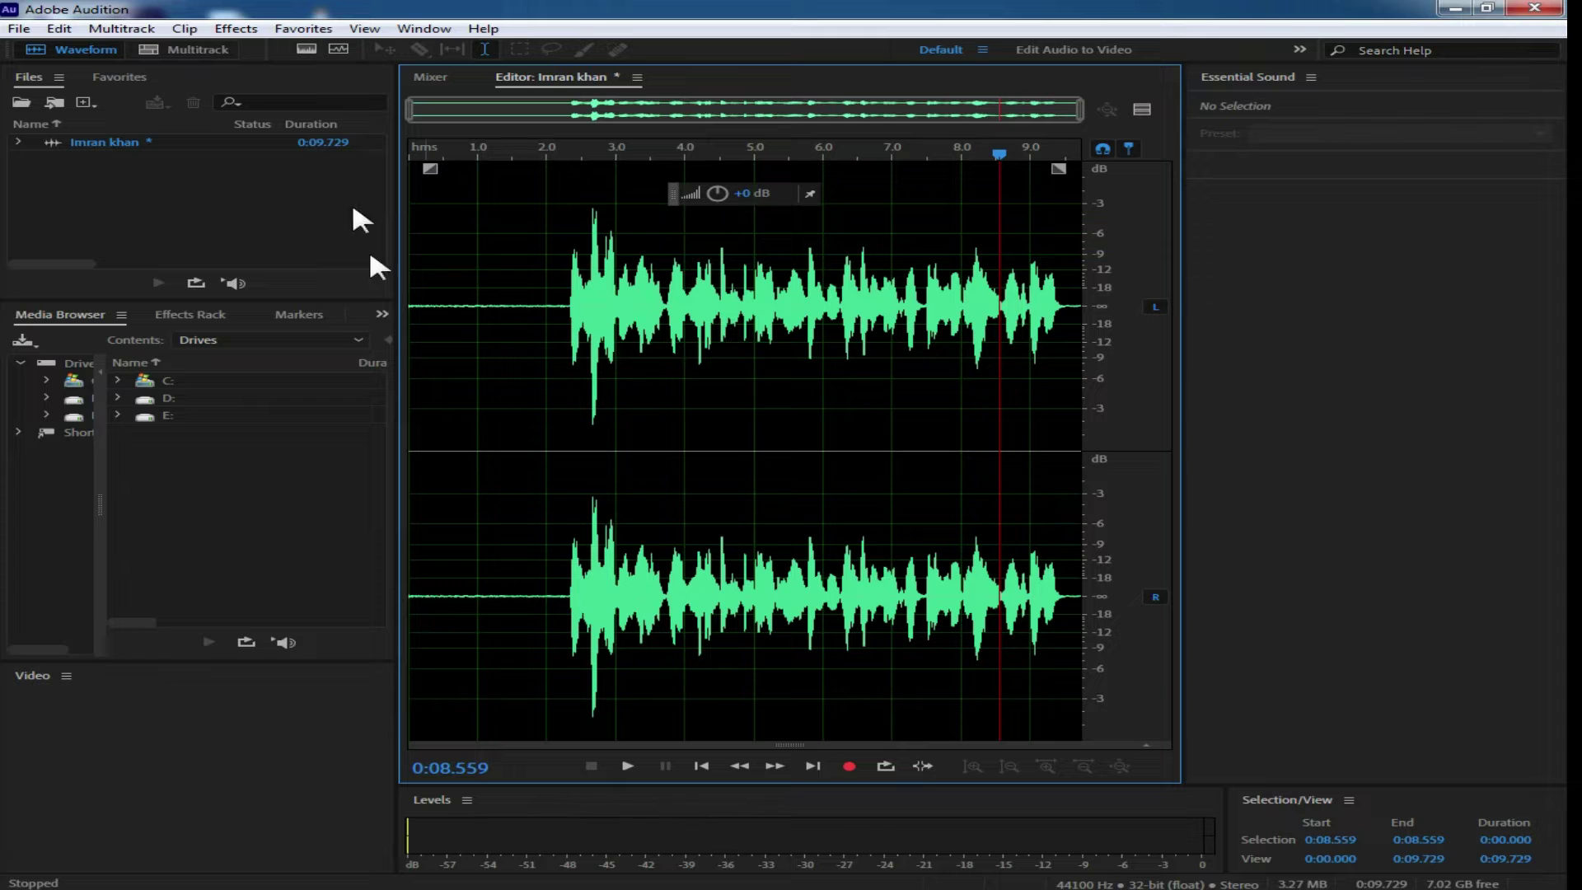
# - Hide the Level Meters panel and show it again
pyautogui.click(419, 27)
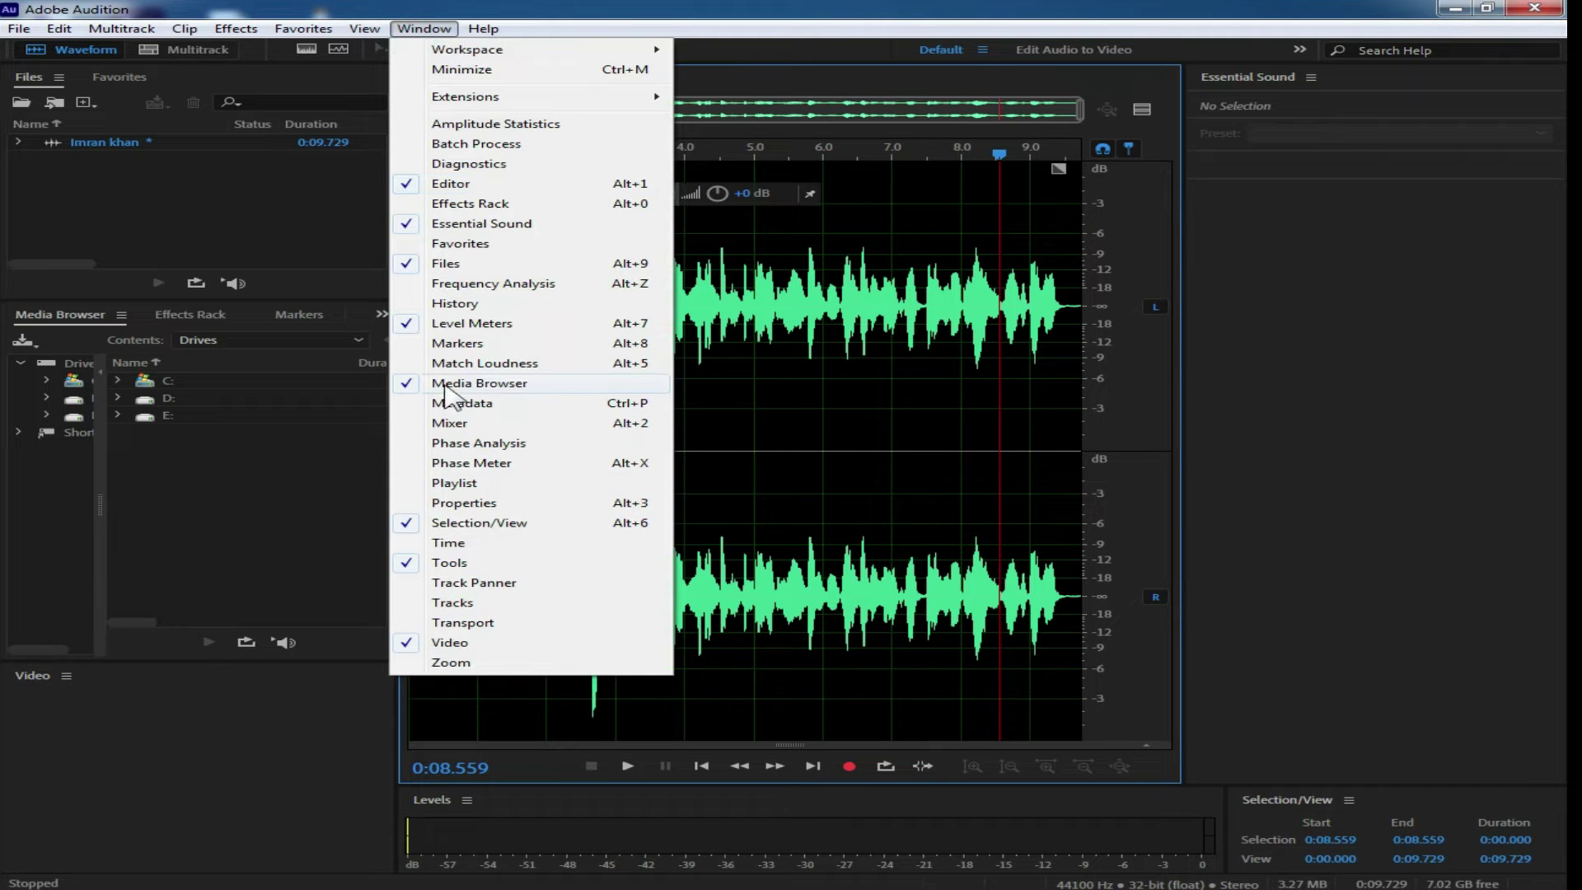
pyautogui.click(465, 324)
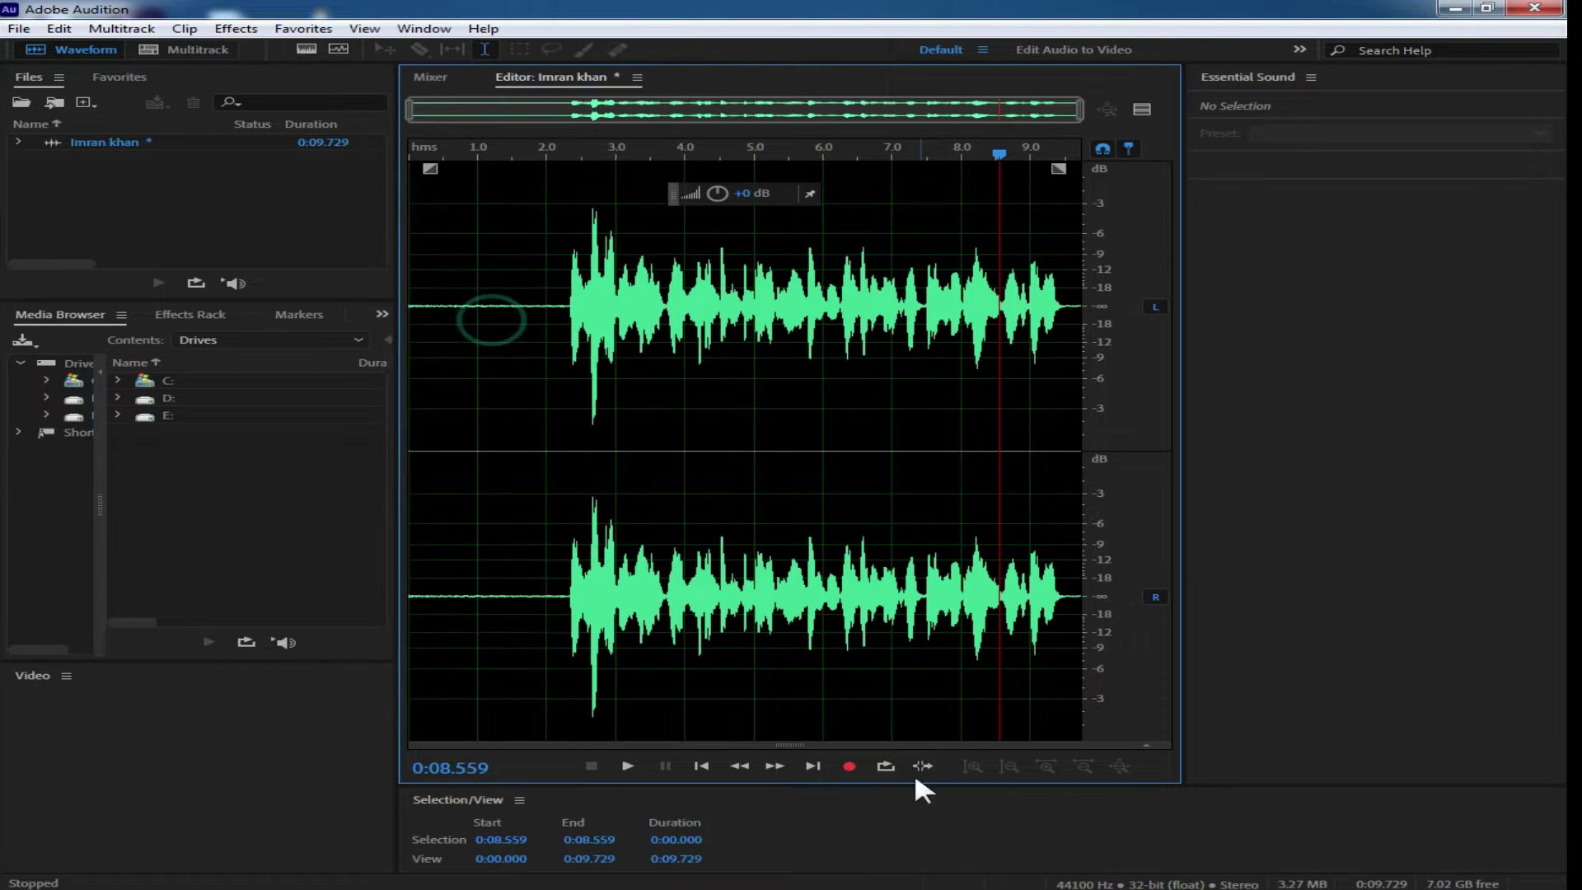
pyautogui.click(421, 28)
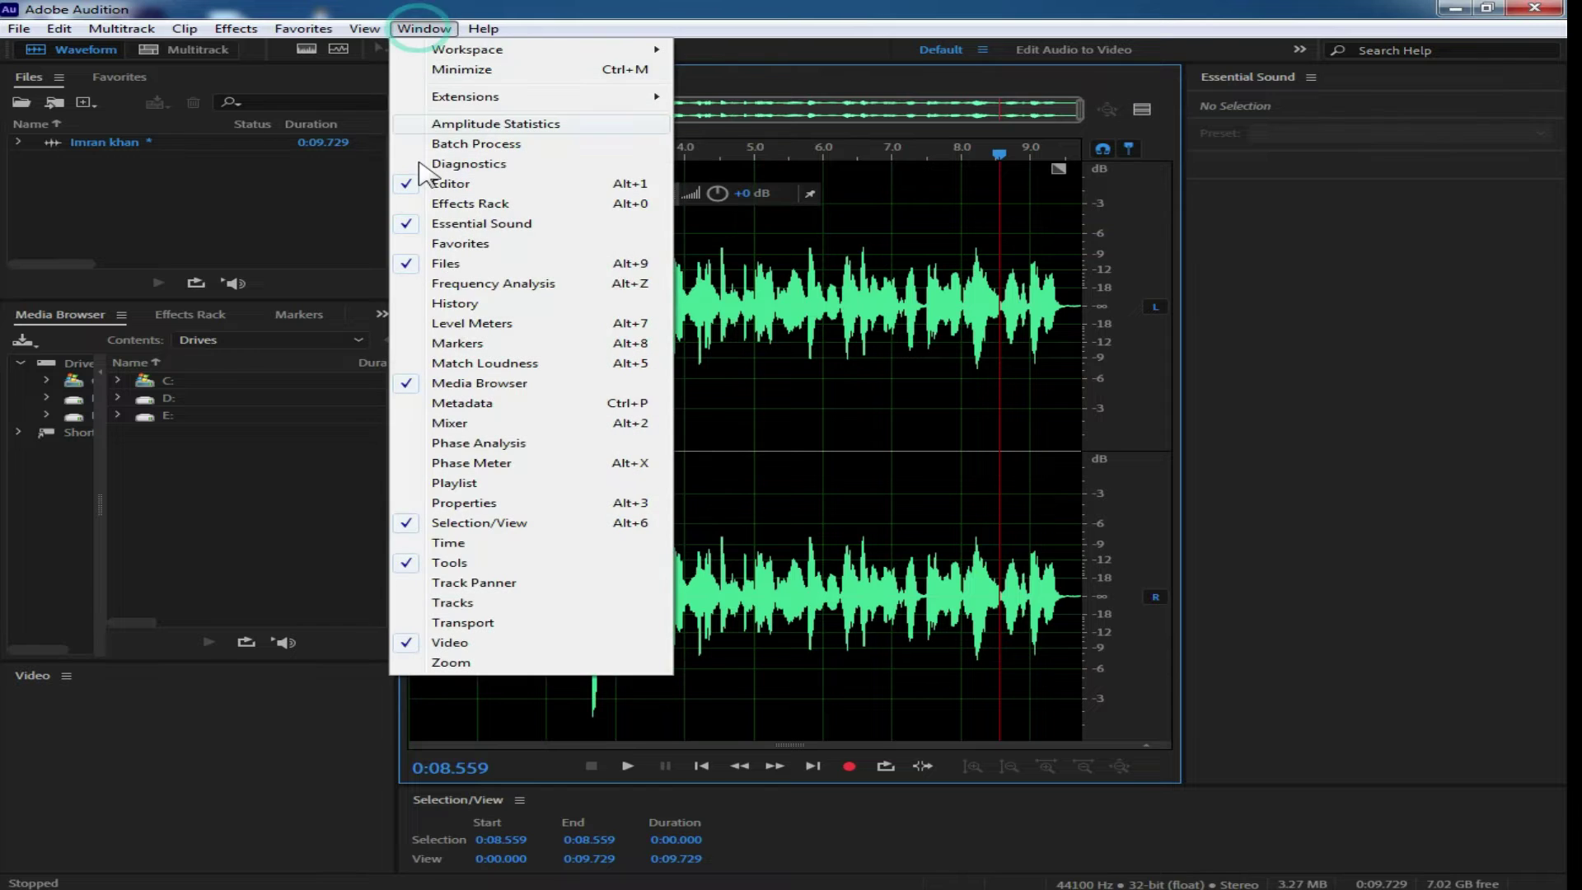
pyautogui.click(503, 323)
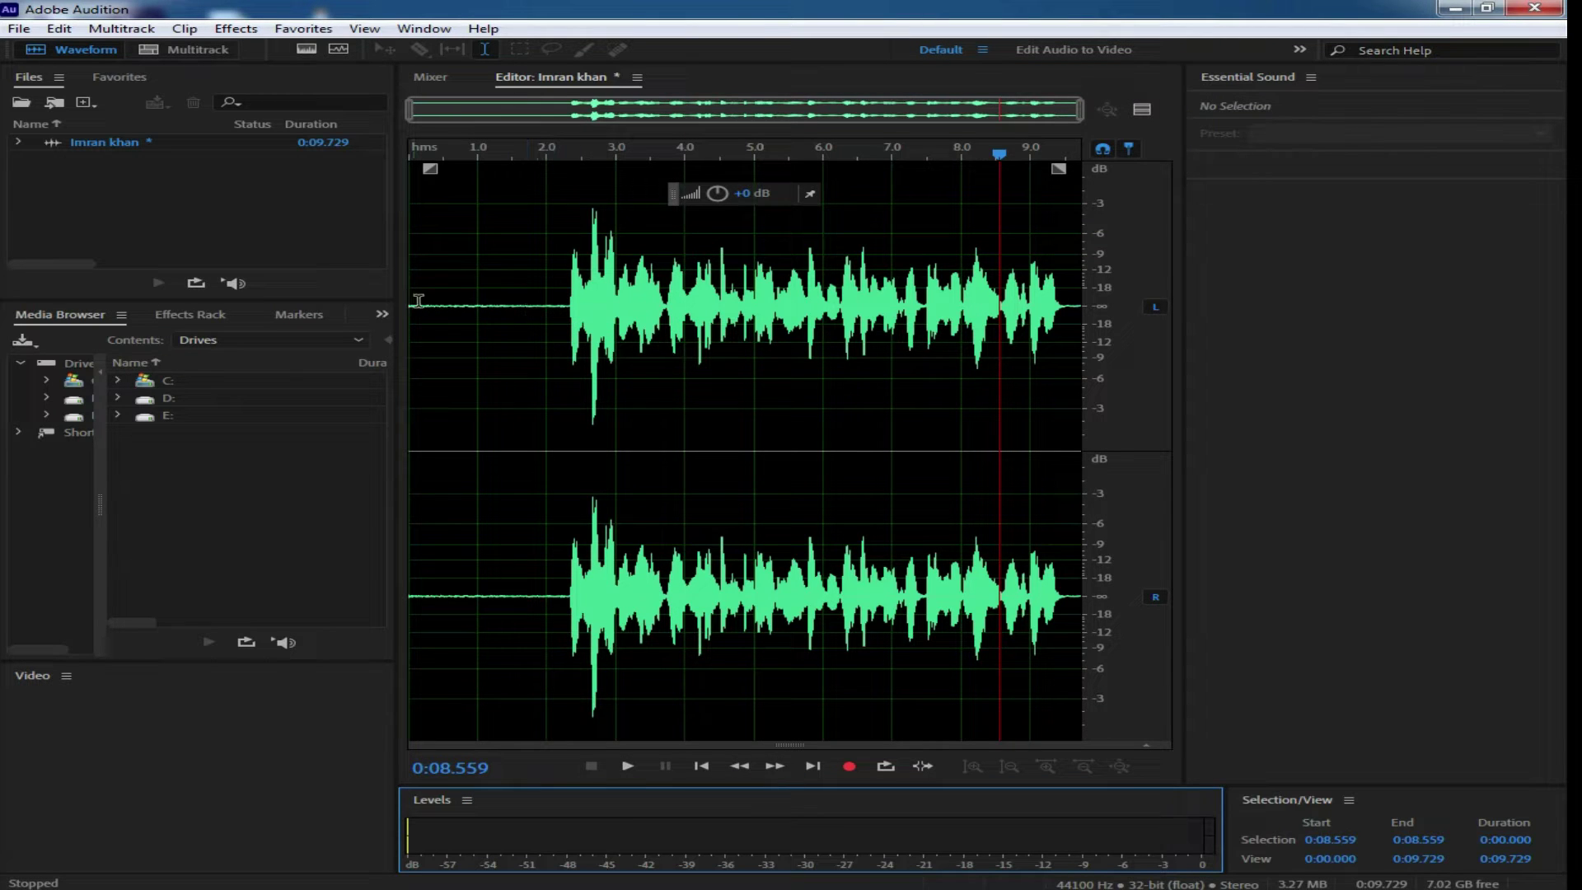
# - Highlight the quiet lead-in from 0 to 2 seconds, clear the selection, and place the playhead at 1.000 second
pyautogui.moveTo(546, 314); pyautogui.dragTo(406, 314)
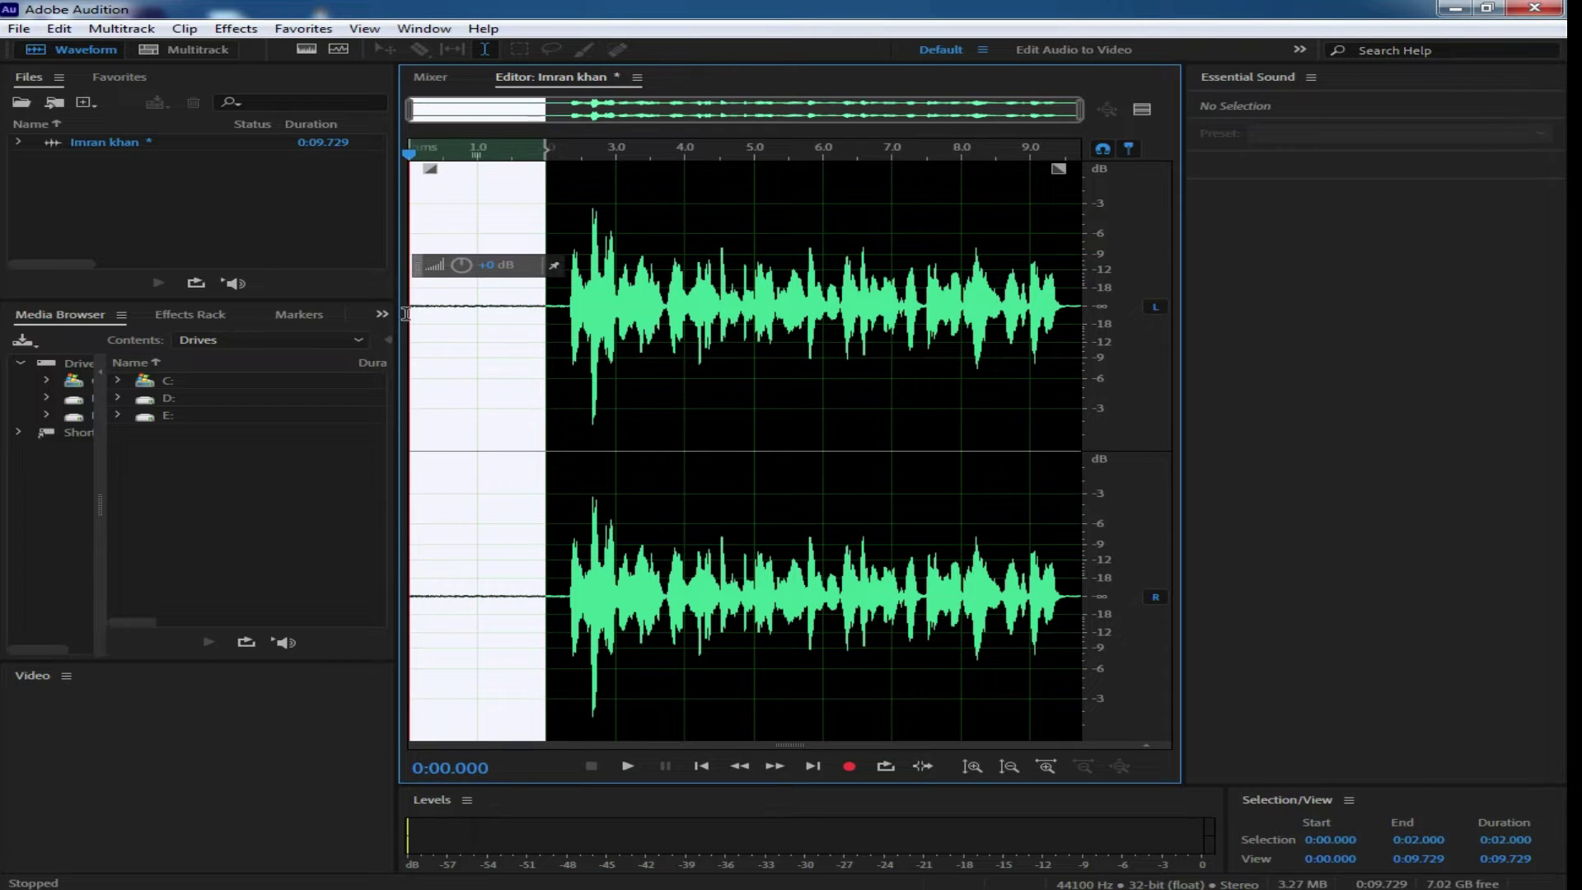
pyautogui.click(522, 330)
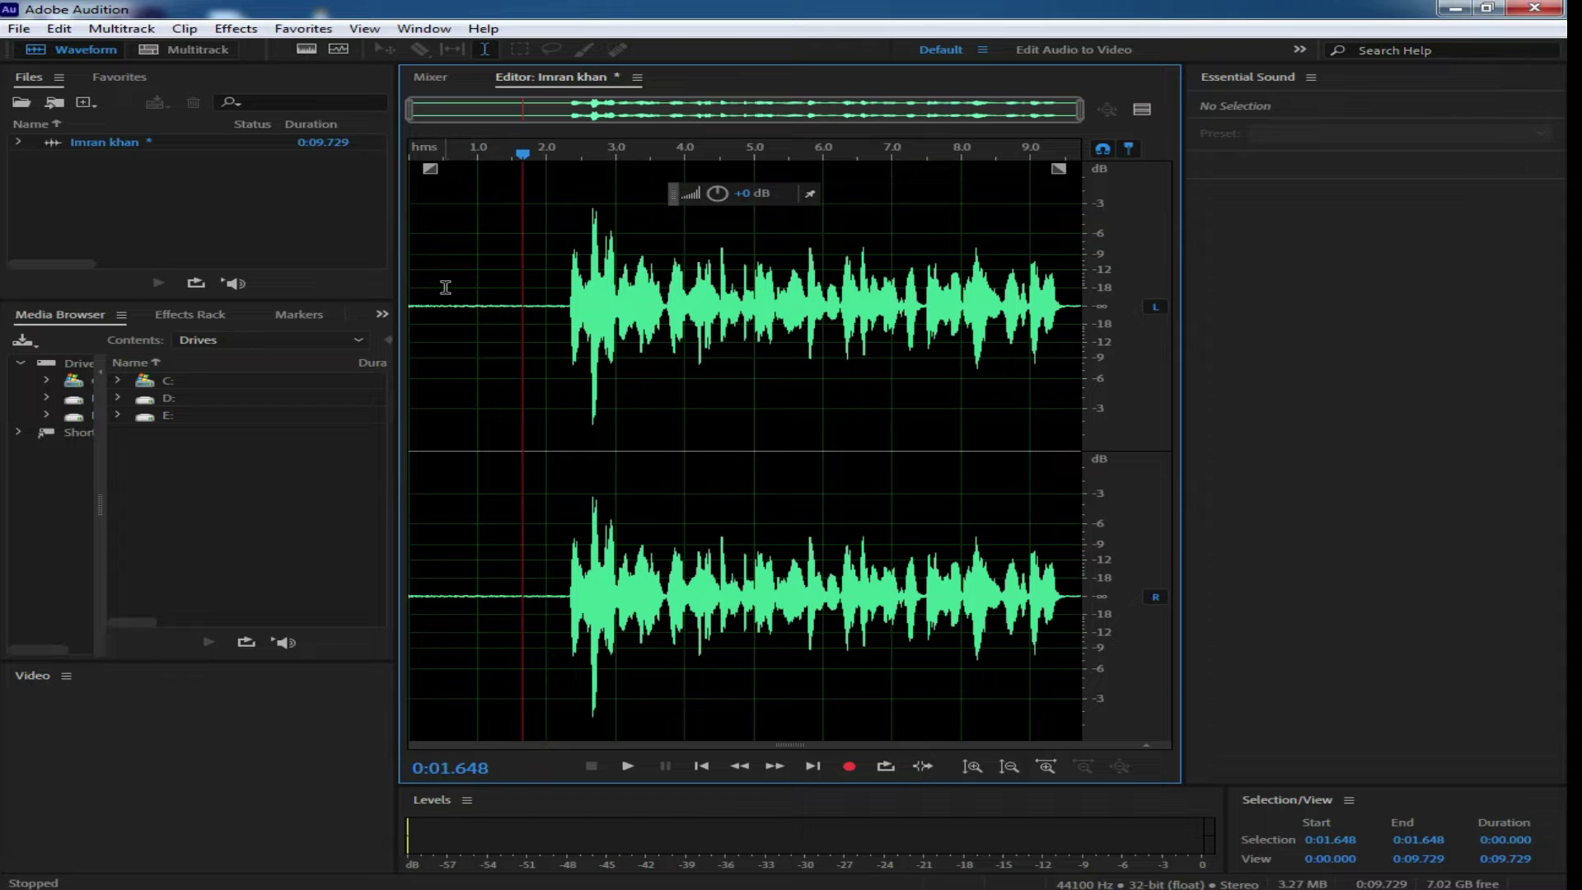
pyautogui.click(478, 281)
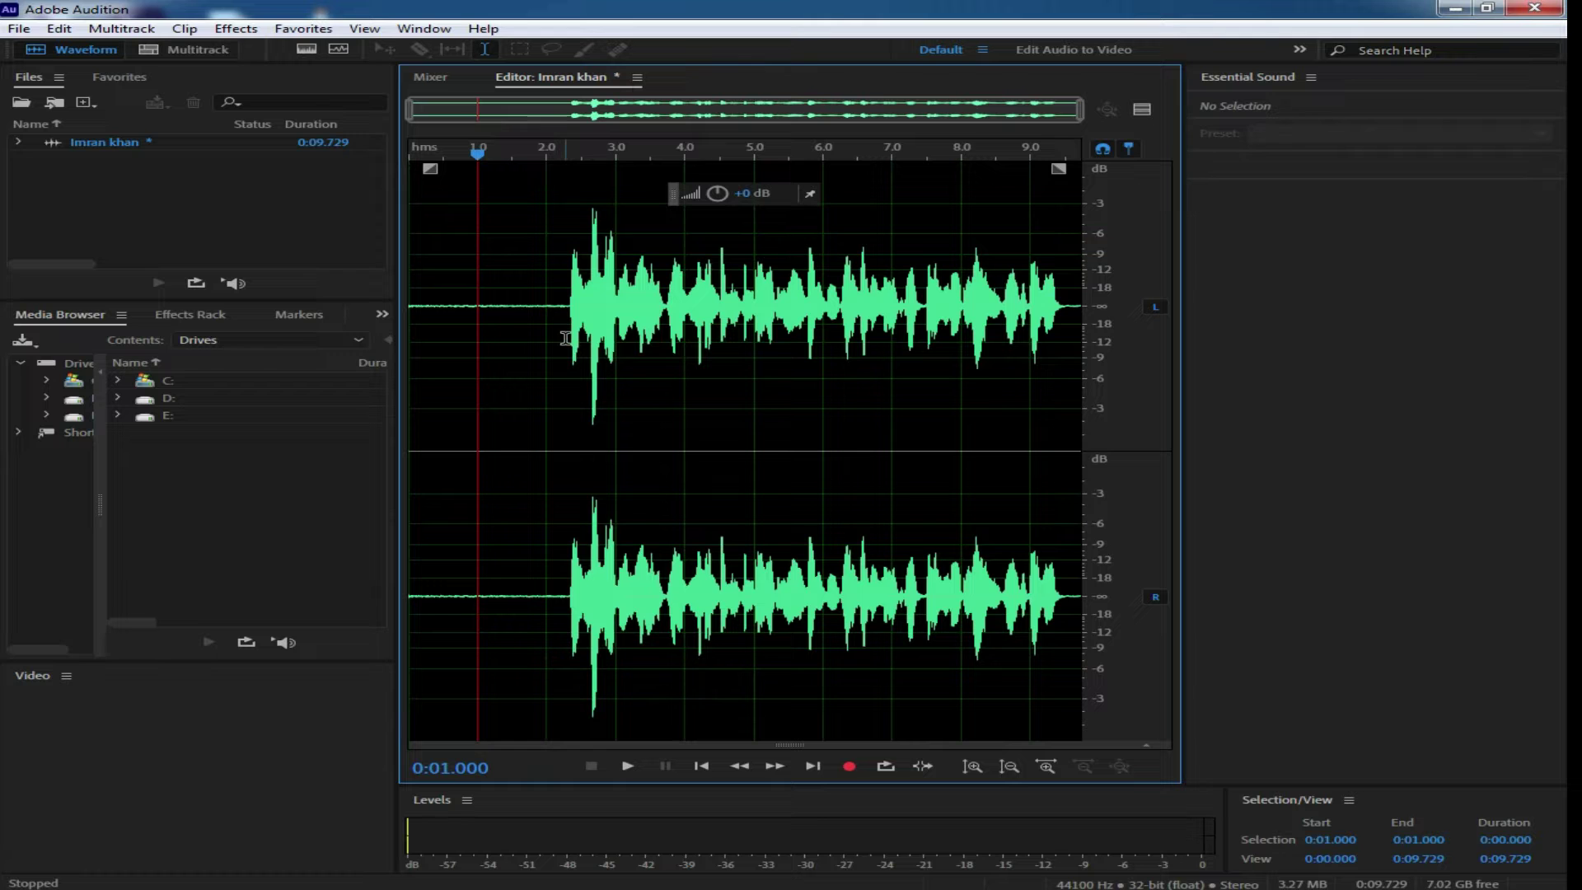
# - Examine the background noise up close around the 1-second mark of the lead-in, returning to the full waveform
pyautogui.press('=')
pyautogui.press('=')
pyautogui.press('=')
pyautogui.press('=')
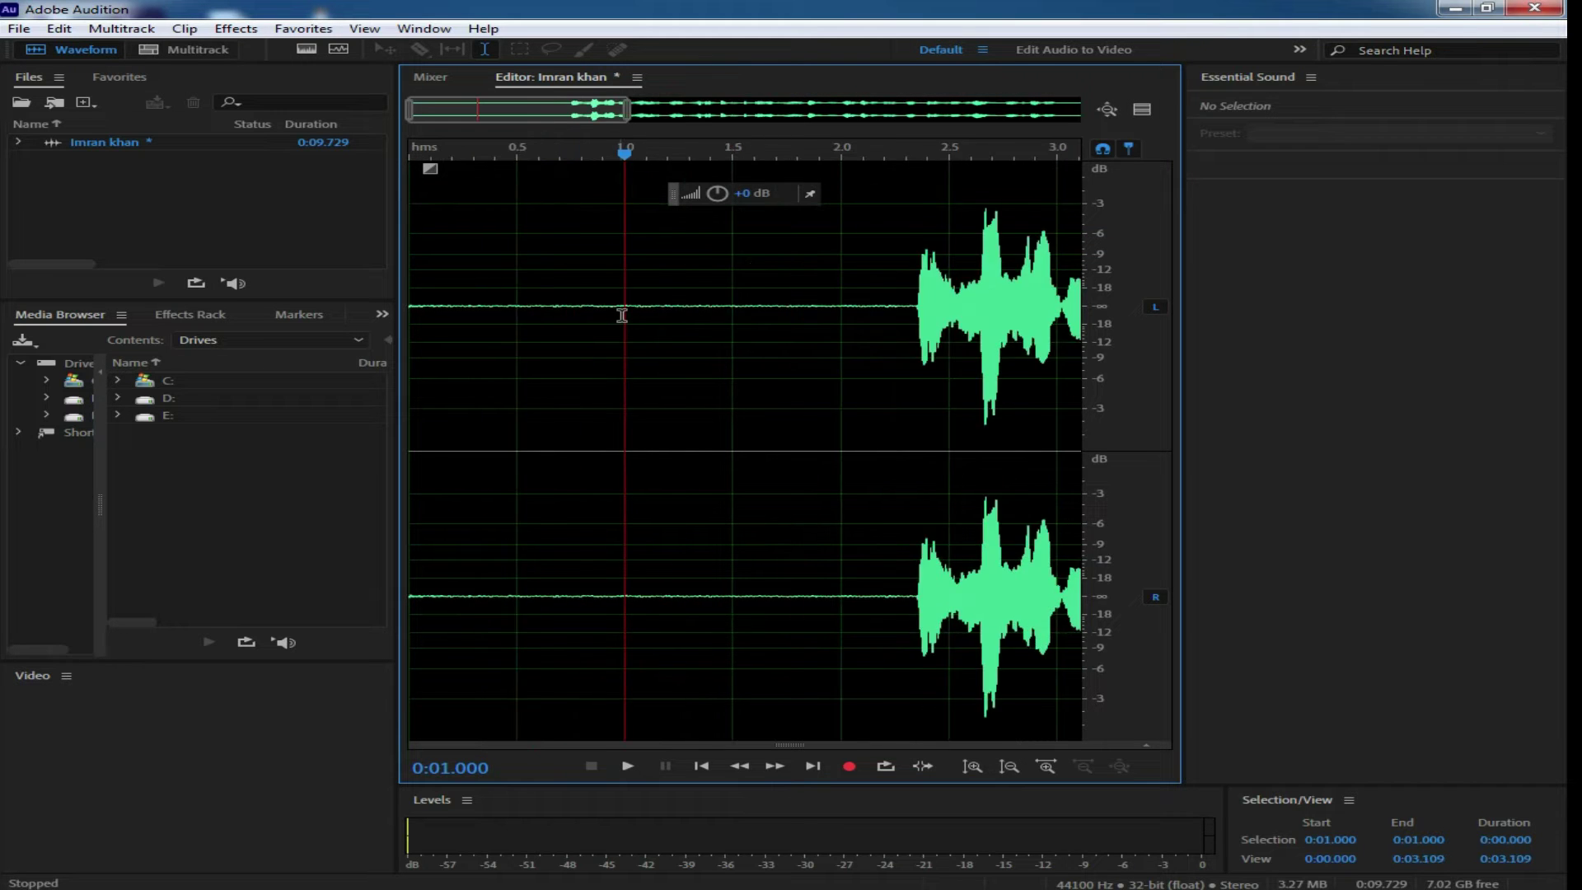
pyautogui.press('=')
pyautogui.press('=')
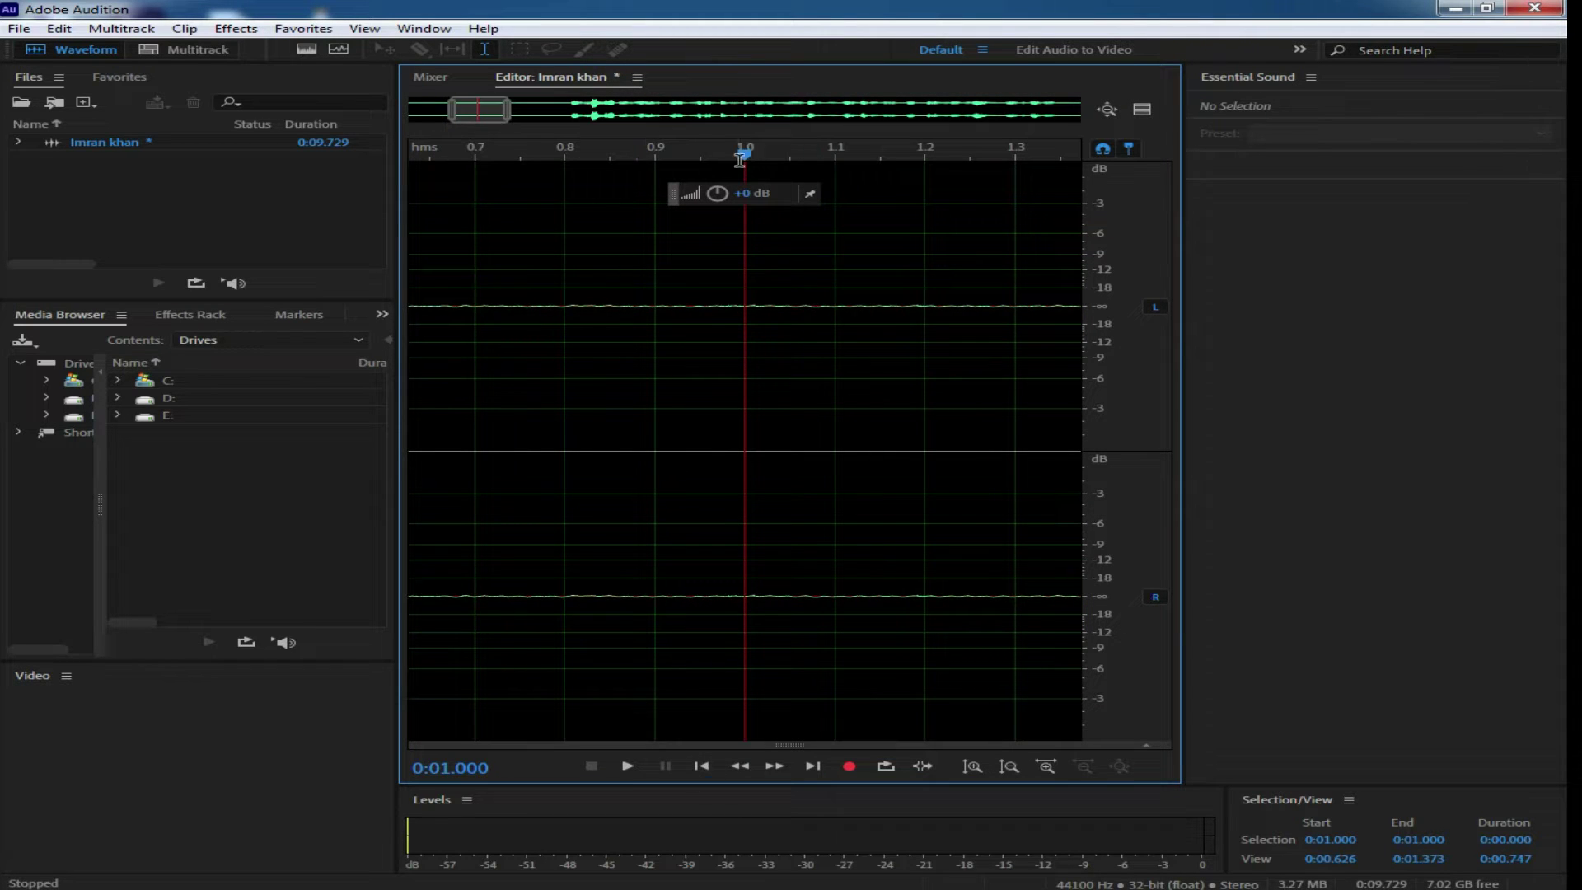
pyautogui.moveTo(746, 156); pyautogui.dragTo(565, 238)
pyautogui.scroll(-5, 572, 238)
pyautogui.click(566, 239)
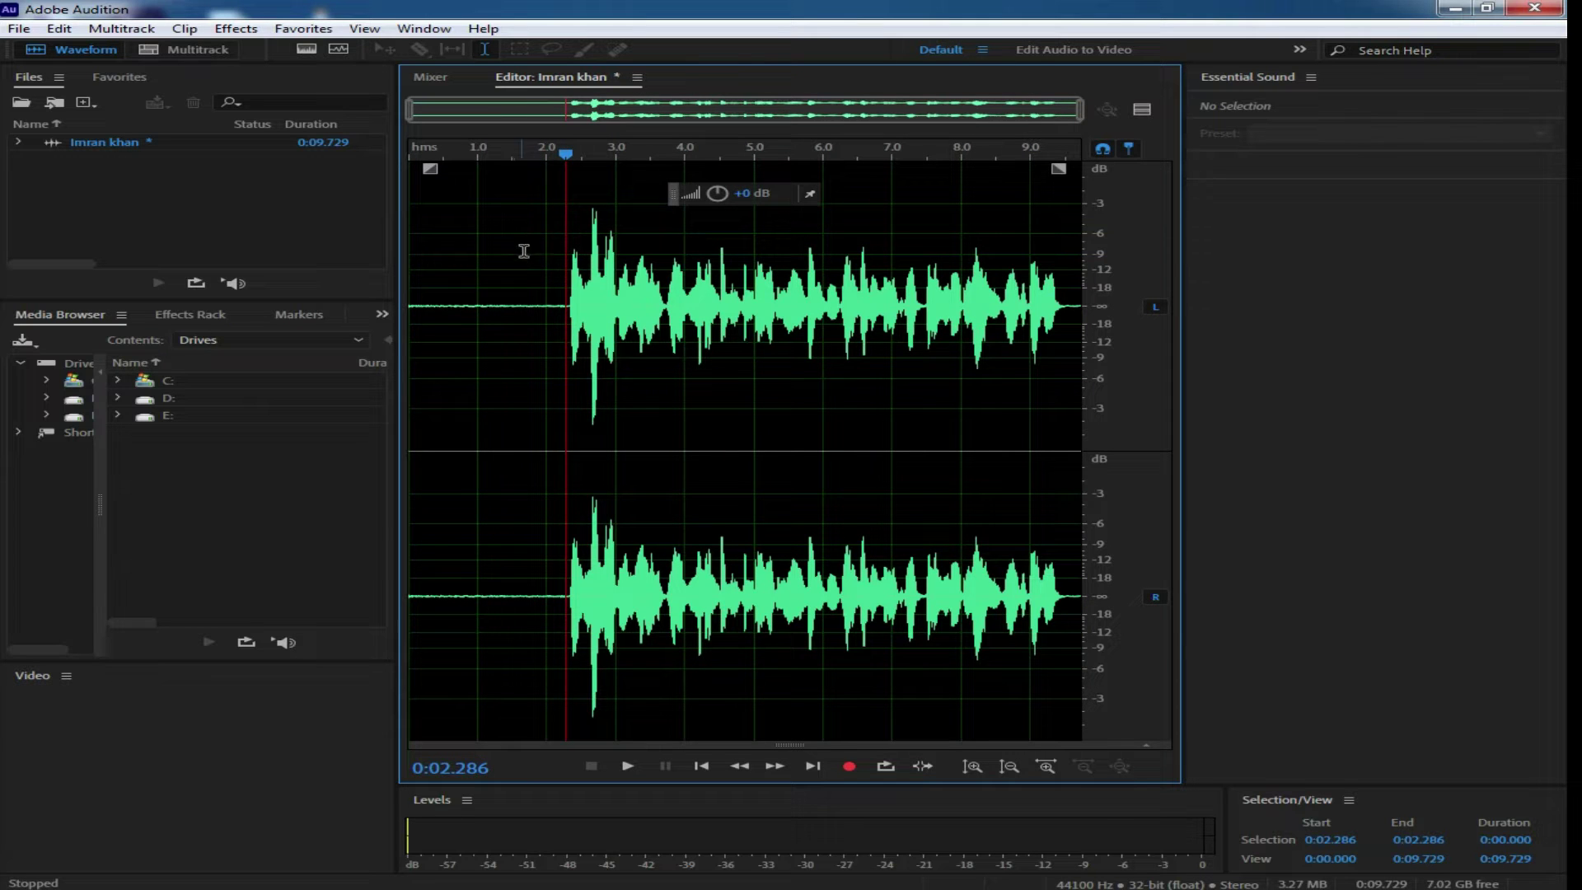
# - Silence the noisy lead-in from the start of the recording to 2.339 seconds, just before the speech begins
pyautogui.click(547, 287)
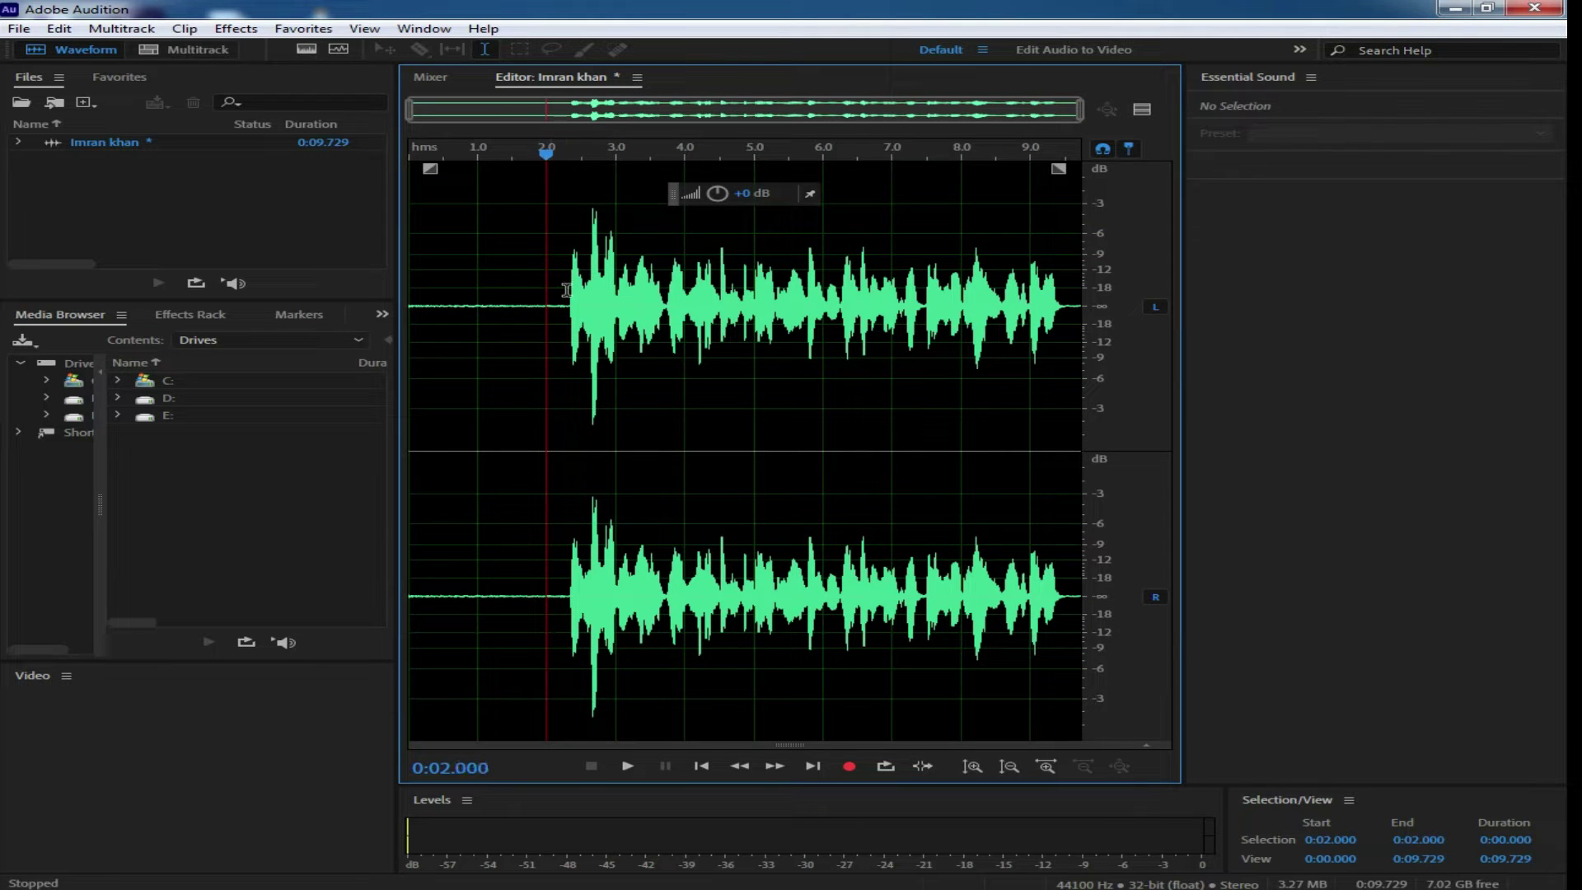
pyautogui.moveTo(569, 295); pyautogui.dragTo(356, 298)
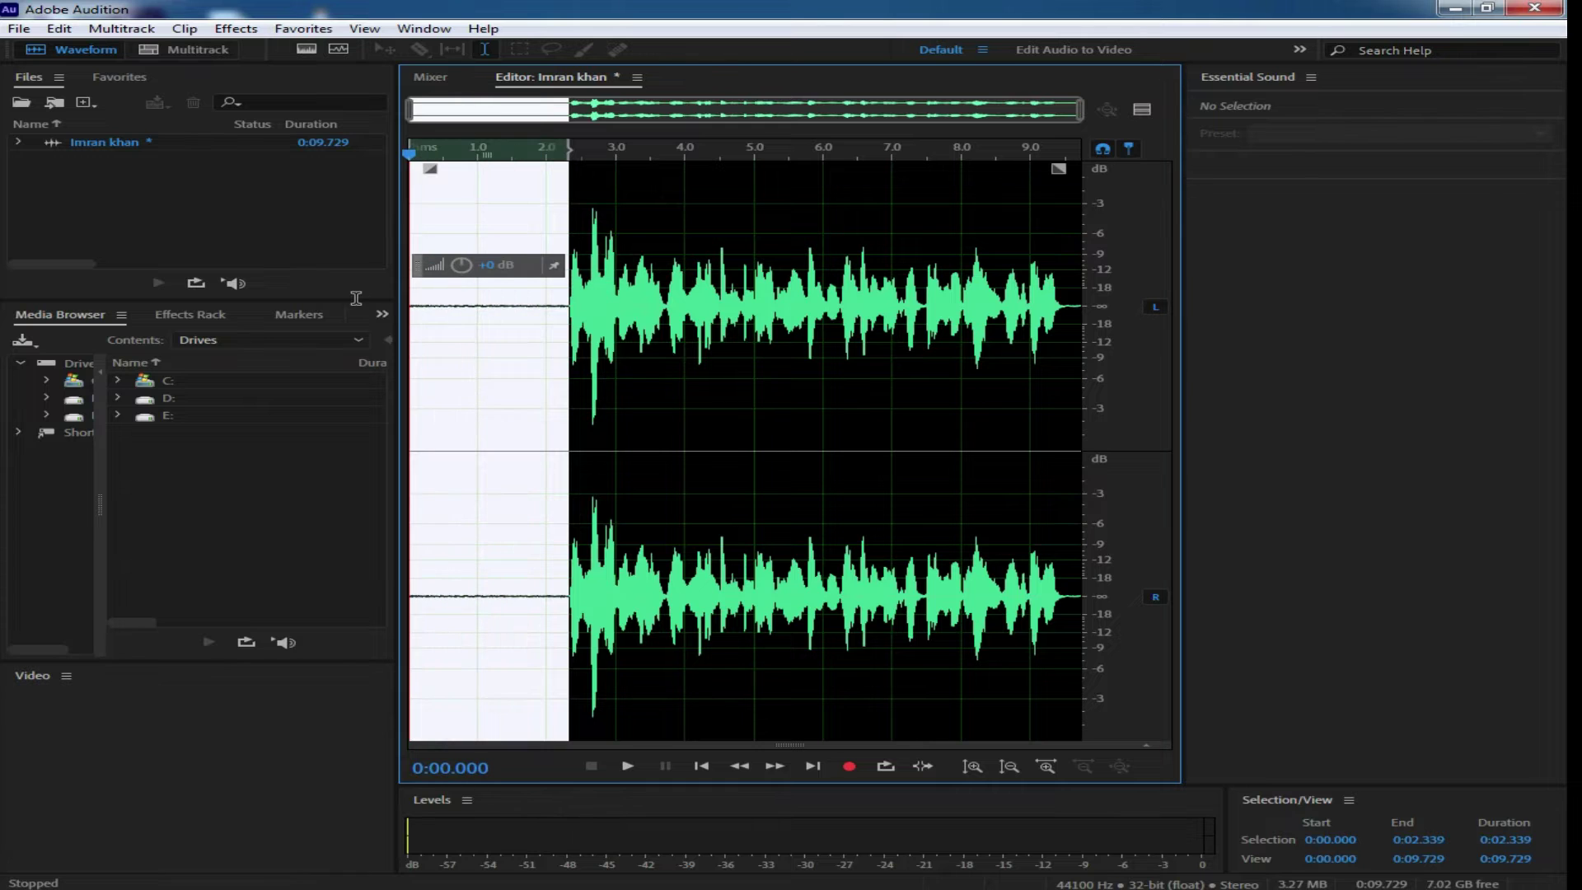
pyautogui.rightClick(530, 307)
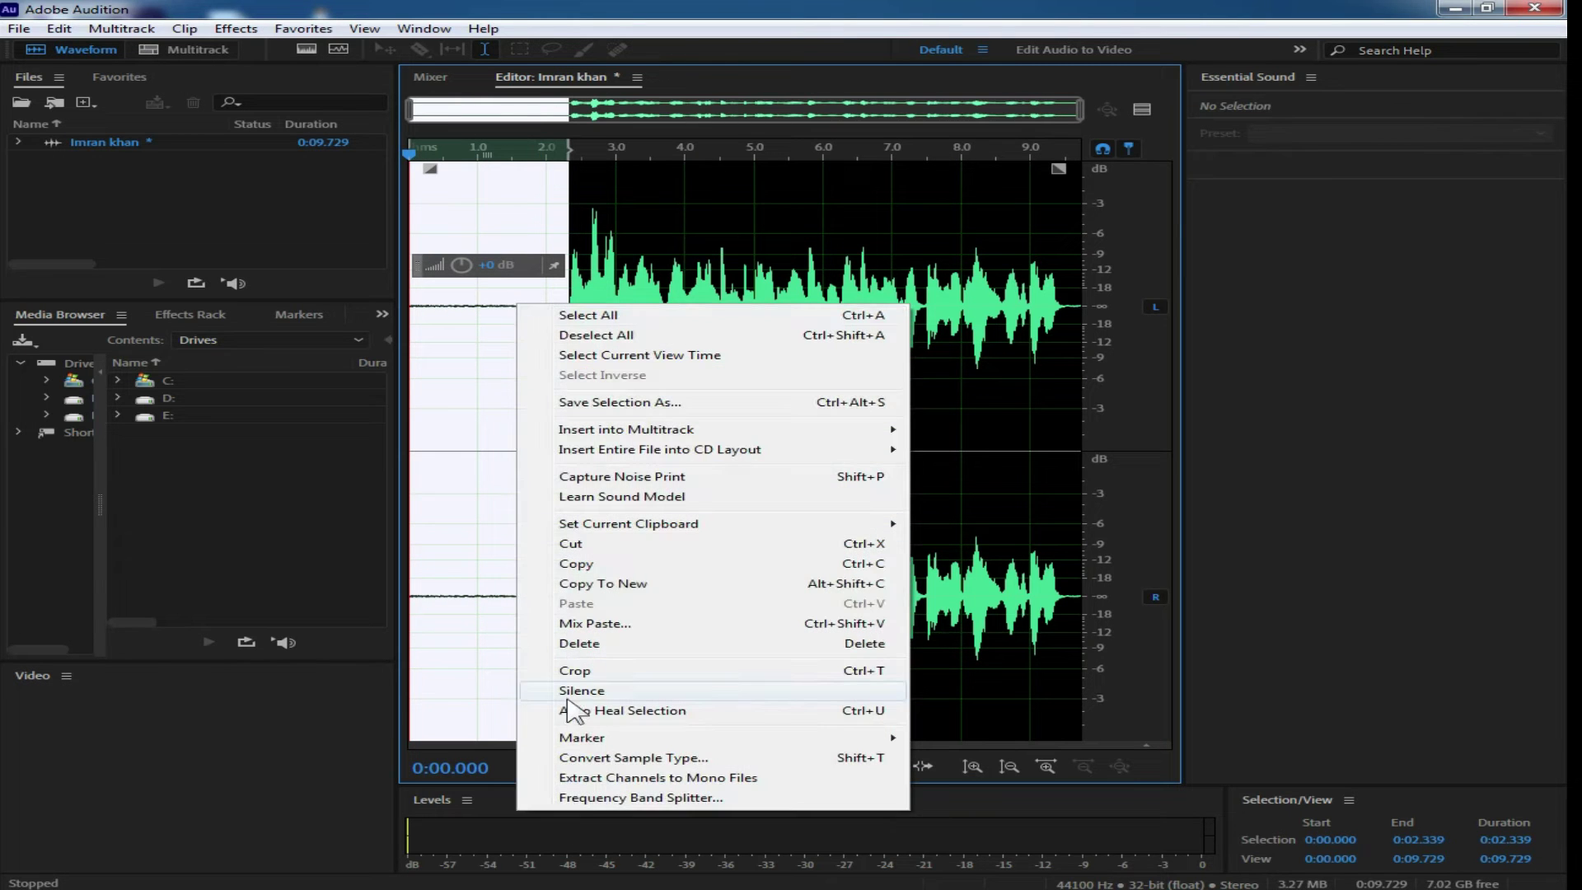
pyautogui.click(593, 695)
# - Play the recording from near its start to check the silenced lead-in
pyautogui.click(509, 313)
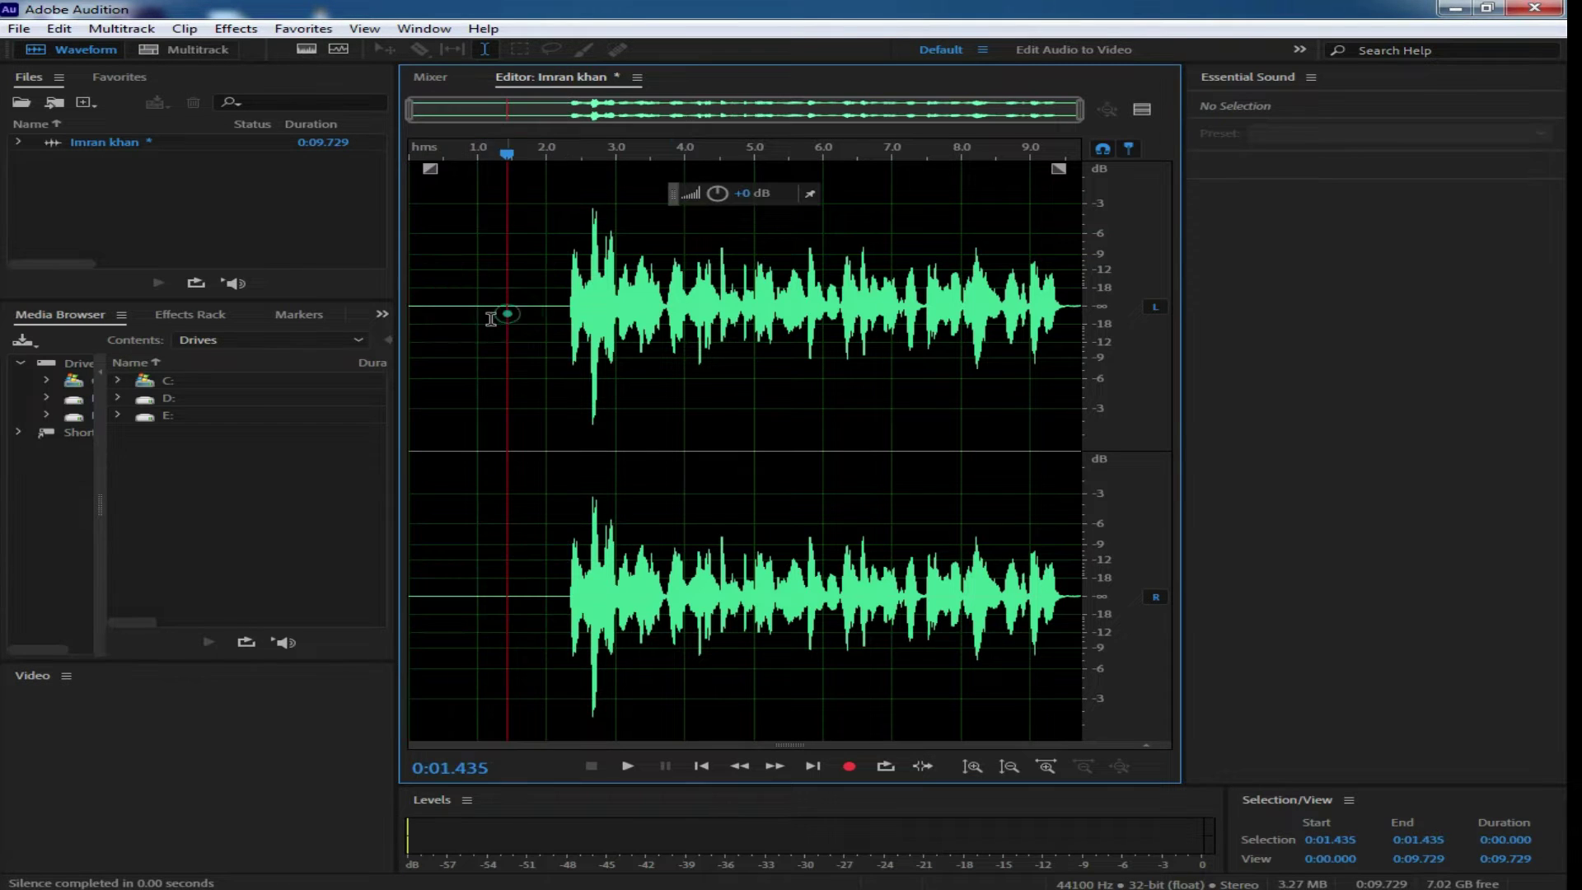
pyautogui.click(430, 310)
pyautogui.press('space')
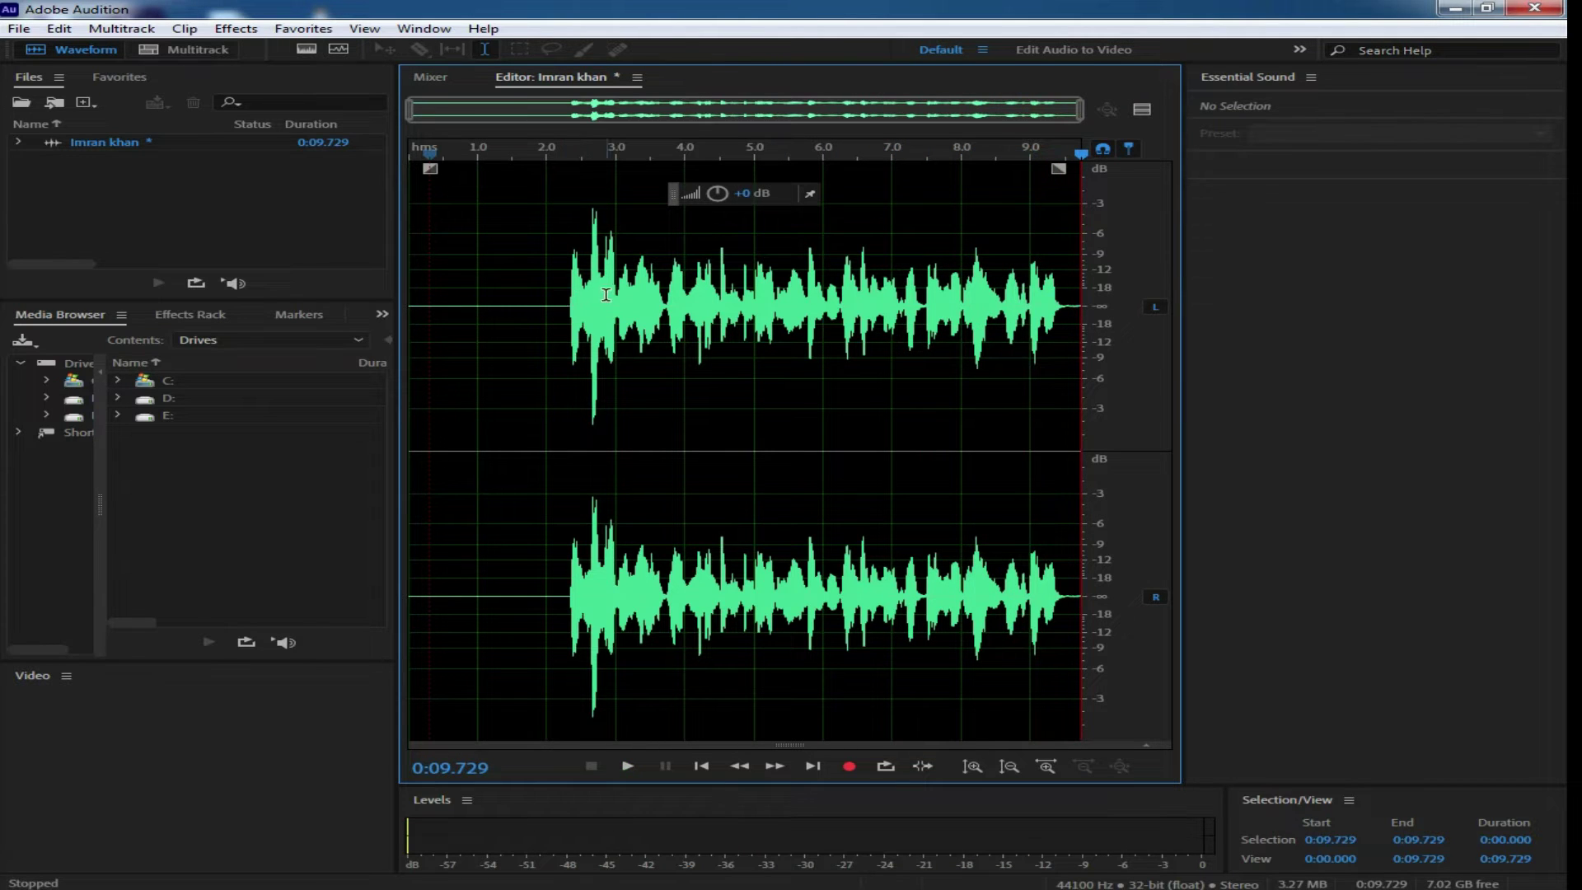
# - Apply Adaptive Noise Reduction to the speech from 2.303 seconds to the end, with High Quality Mode switched off
pyautogui.click(568, 291)
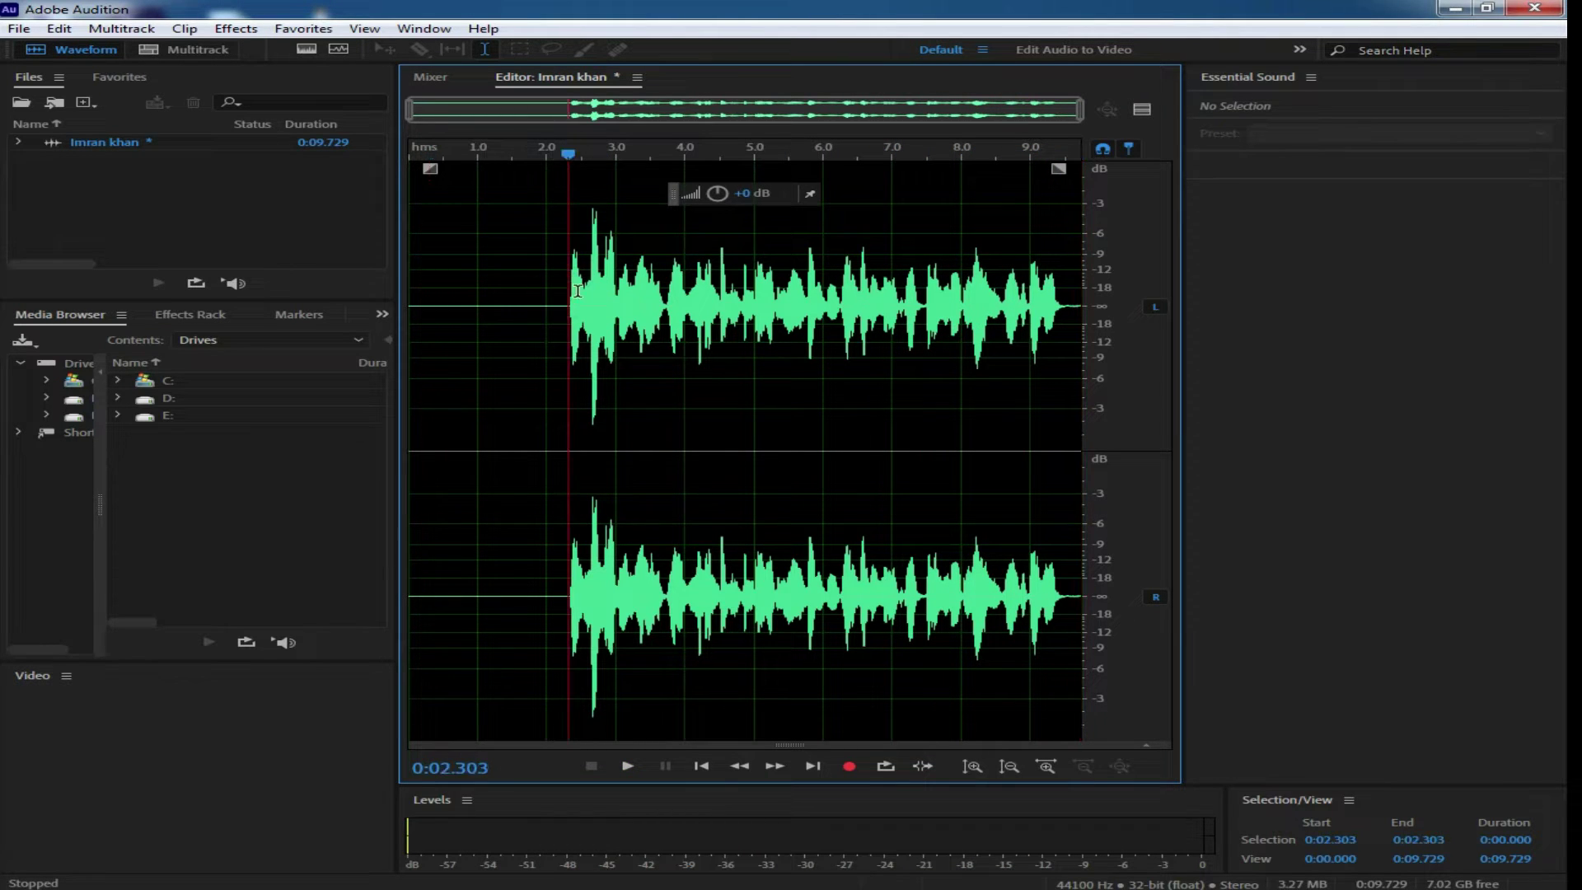
pyautogui.moveTo(568, 291); pyautogui.dragTo(1299, 290)
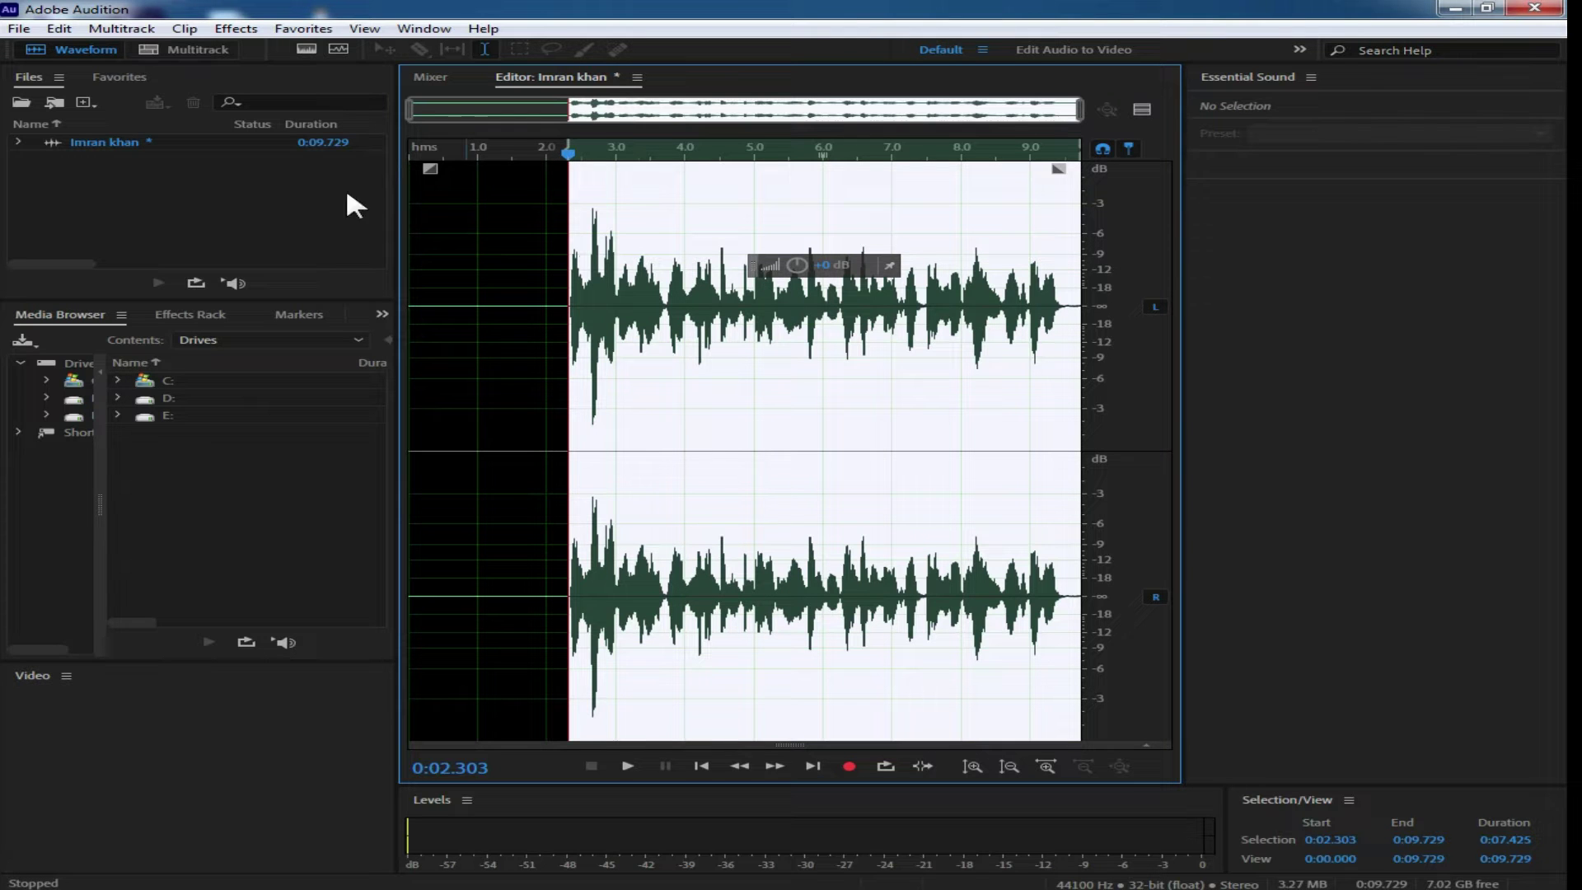
pyautogui.click(239, 31)
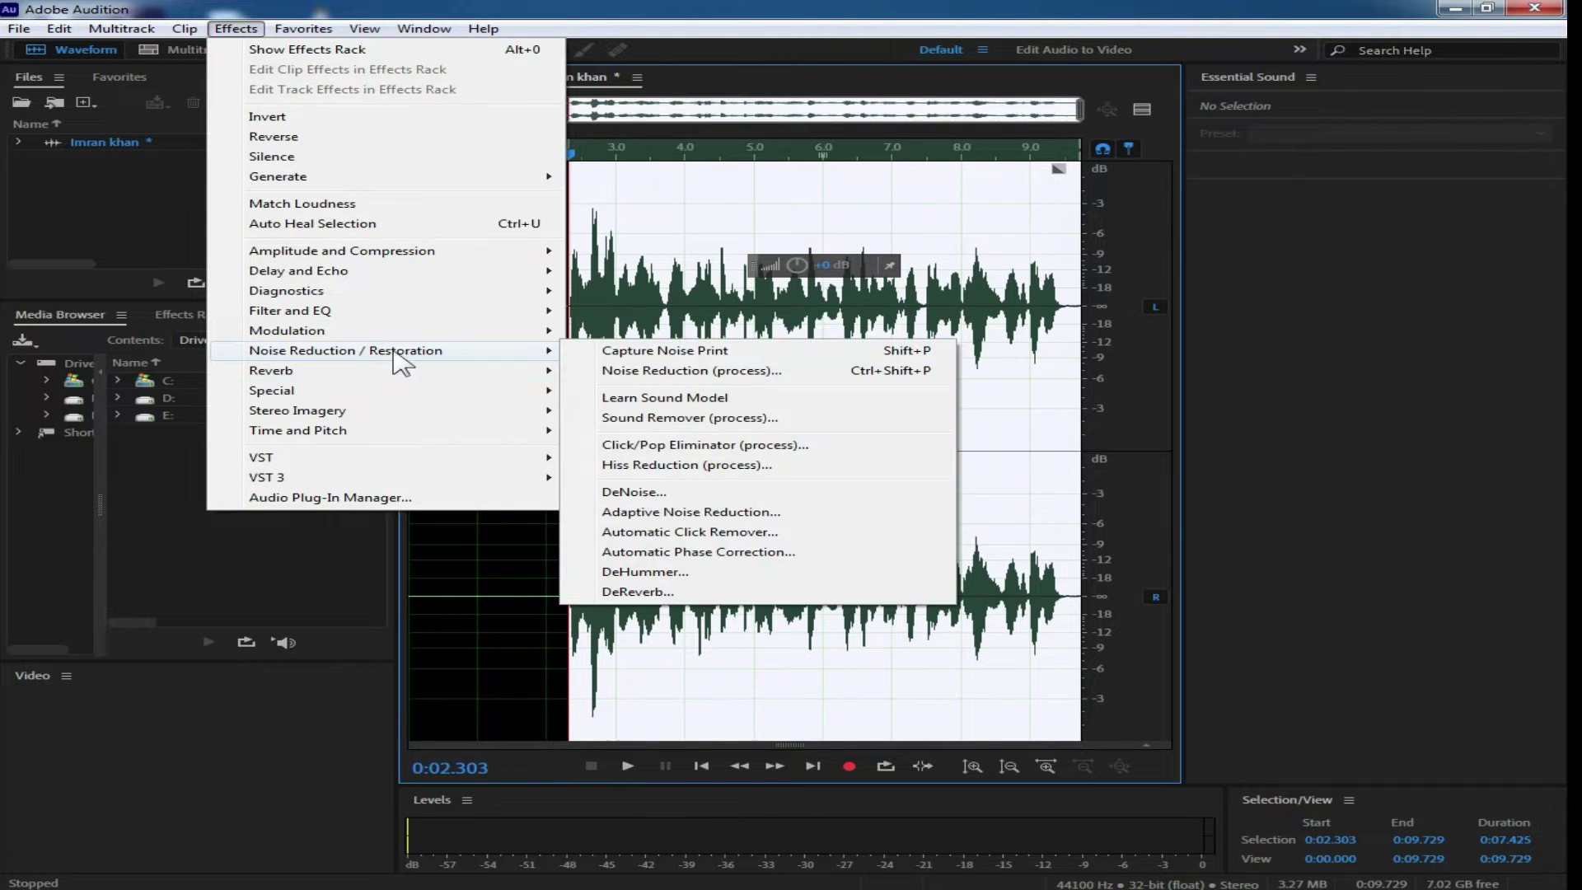
pyautogui.moveTo(398, 356)
pyautogui.click(729, 511)
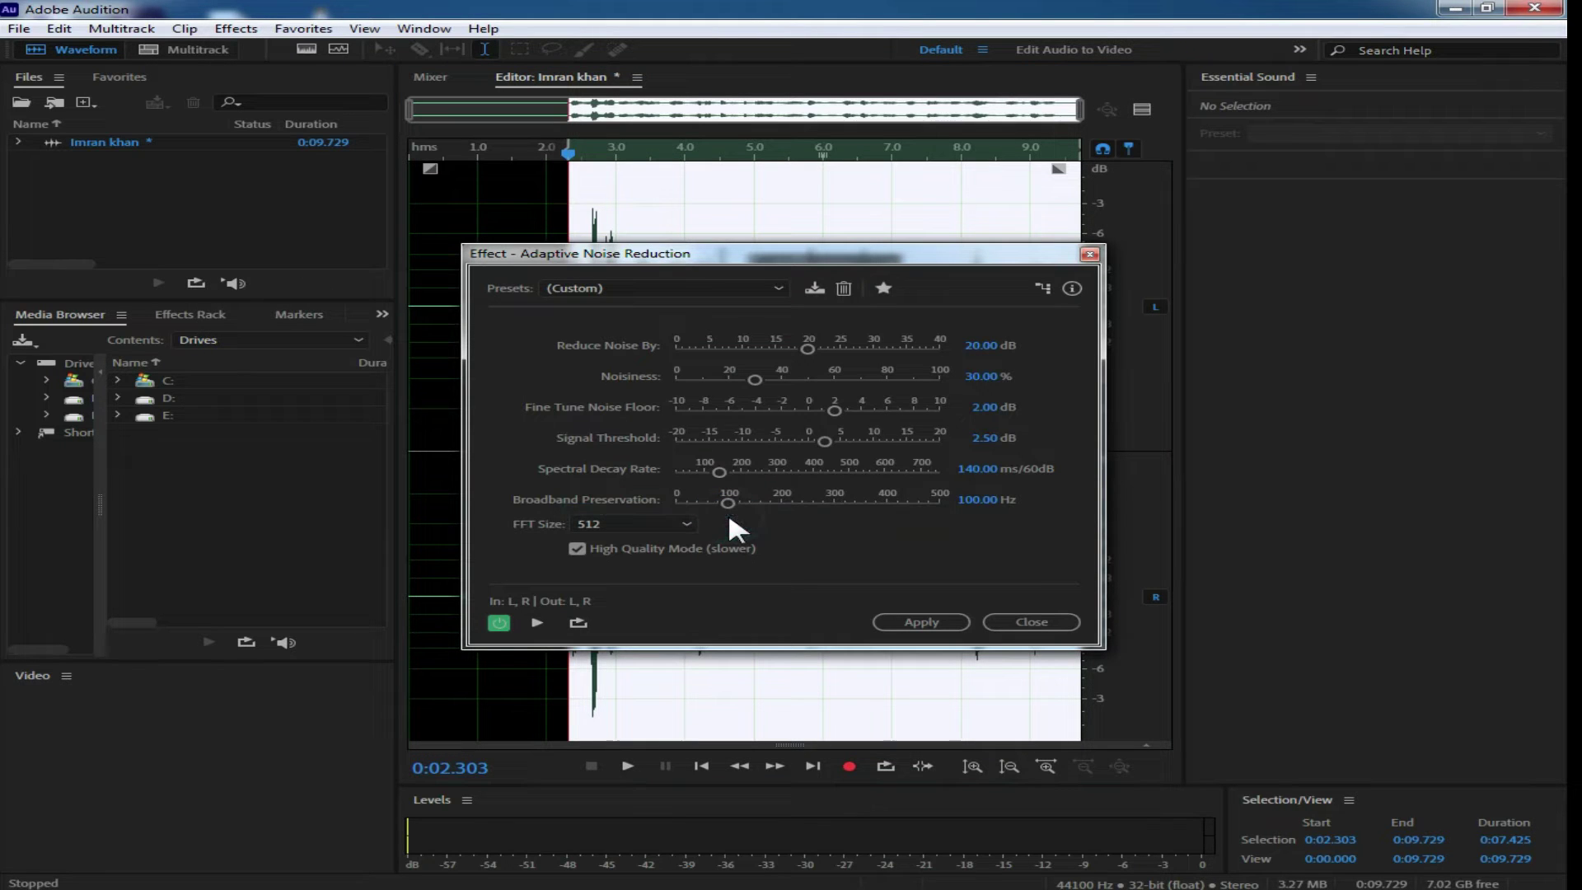
pyautogui.click(578, 550)
pyautogui.click(950, 620)
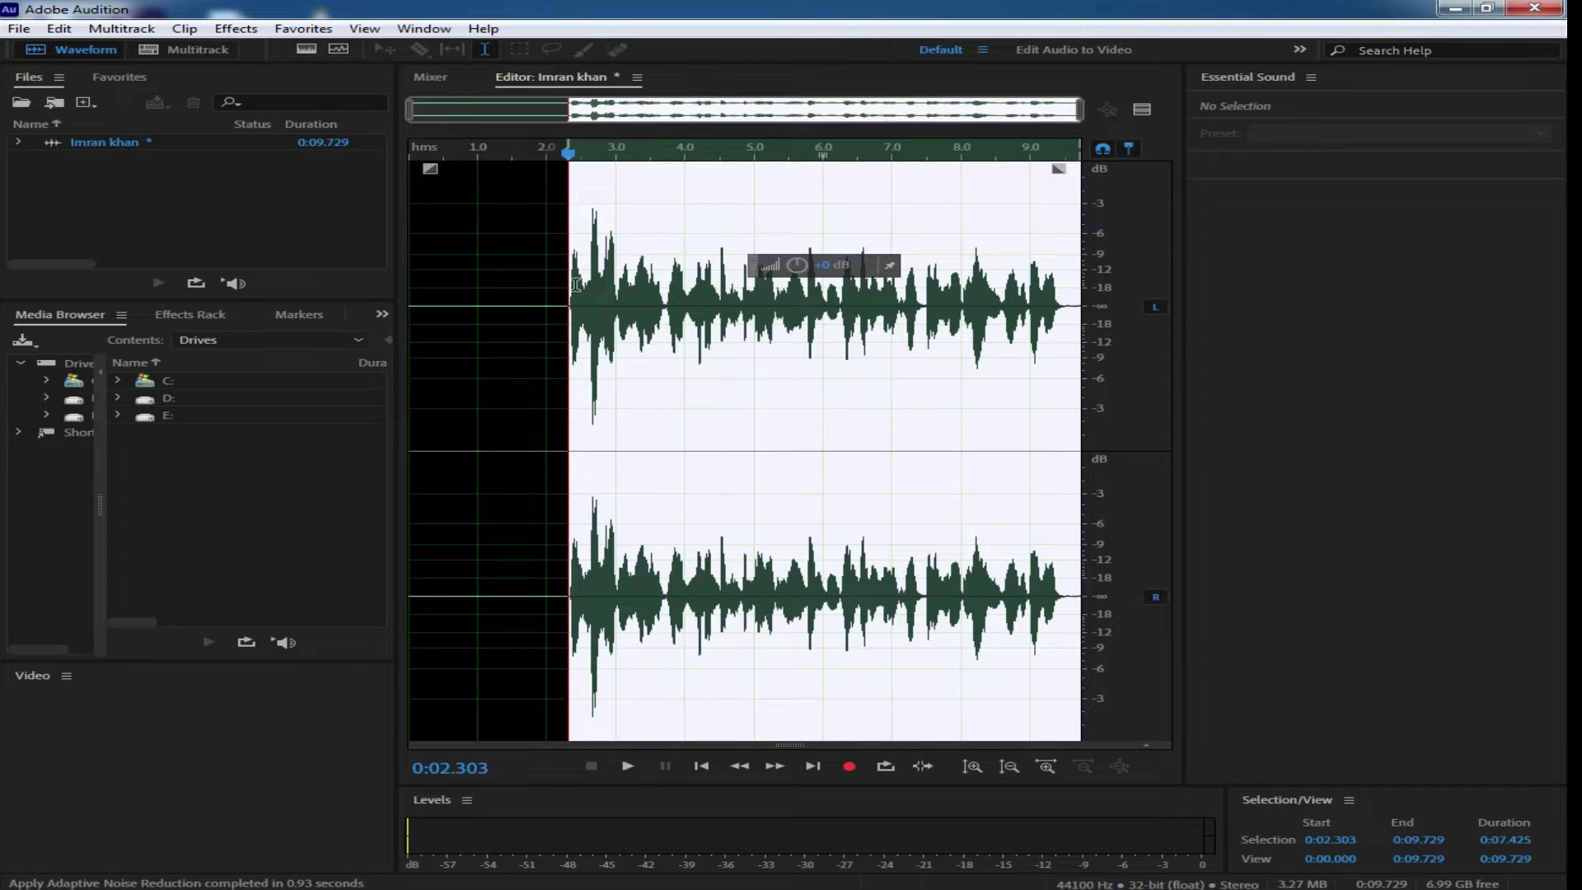
# - Audition the noise-reduced speech from 1.789 seconds and highlight the portion between 3.756 and 9.000 seconds
pyautogui.click(531, 293)
pyautogui.press('space')
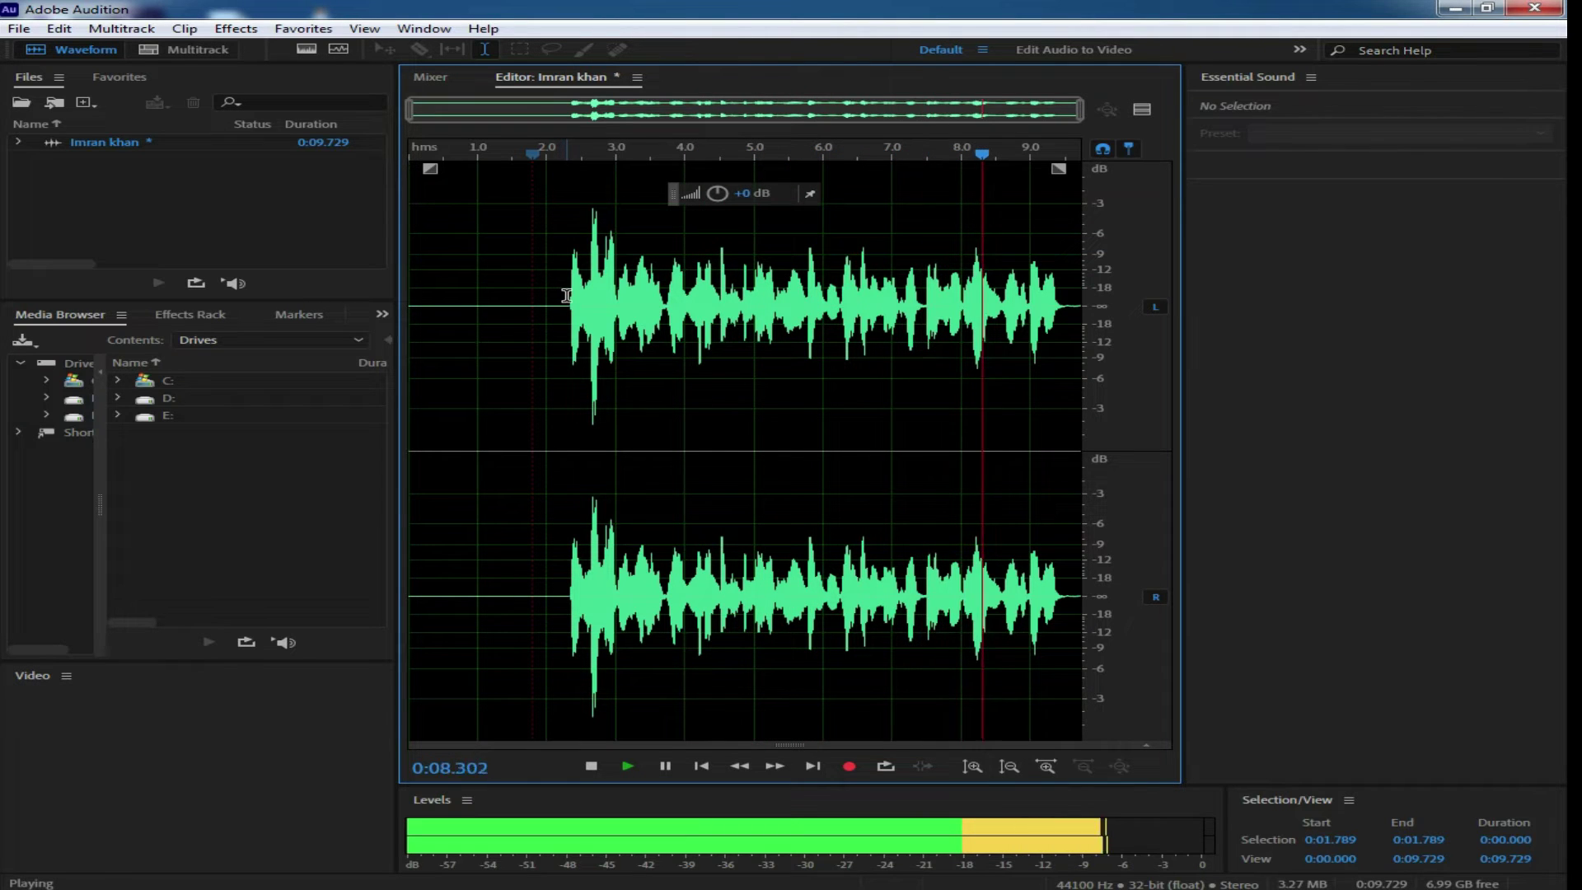
pyautogui.moveTo(575, 277); pyautogui.dragTo(1029, 313)
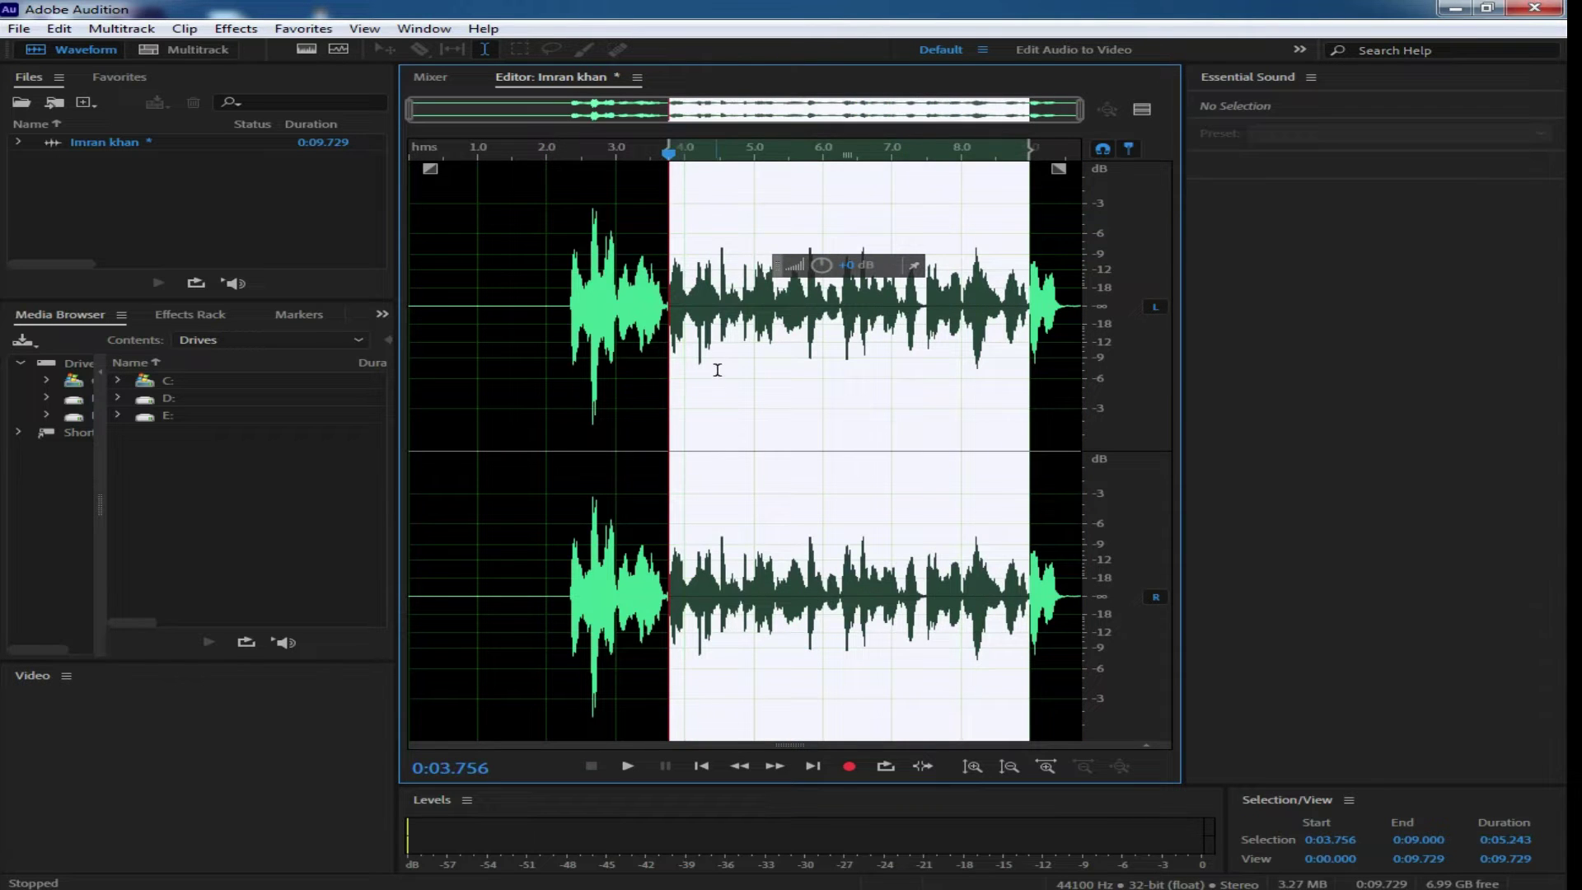
# - Clear the waveform selection, check the system playback volume, and dismiss the volume control
pyautogui.click(904, 460)
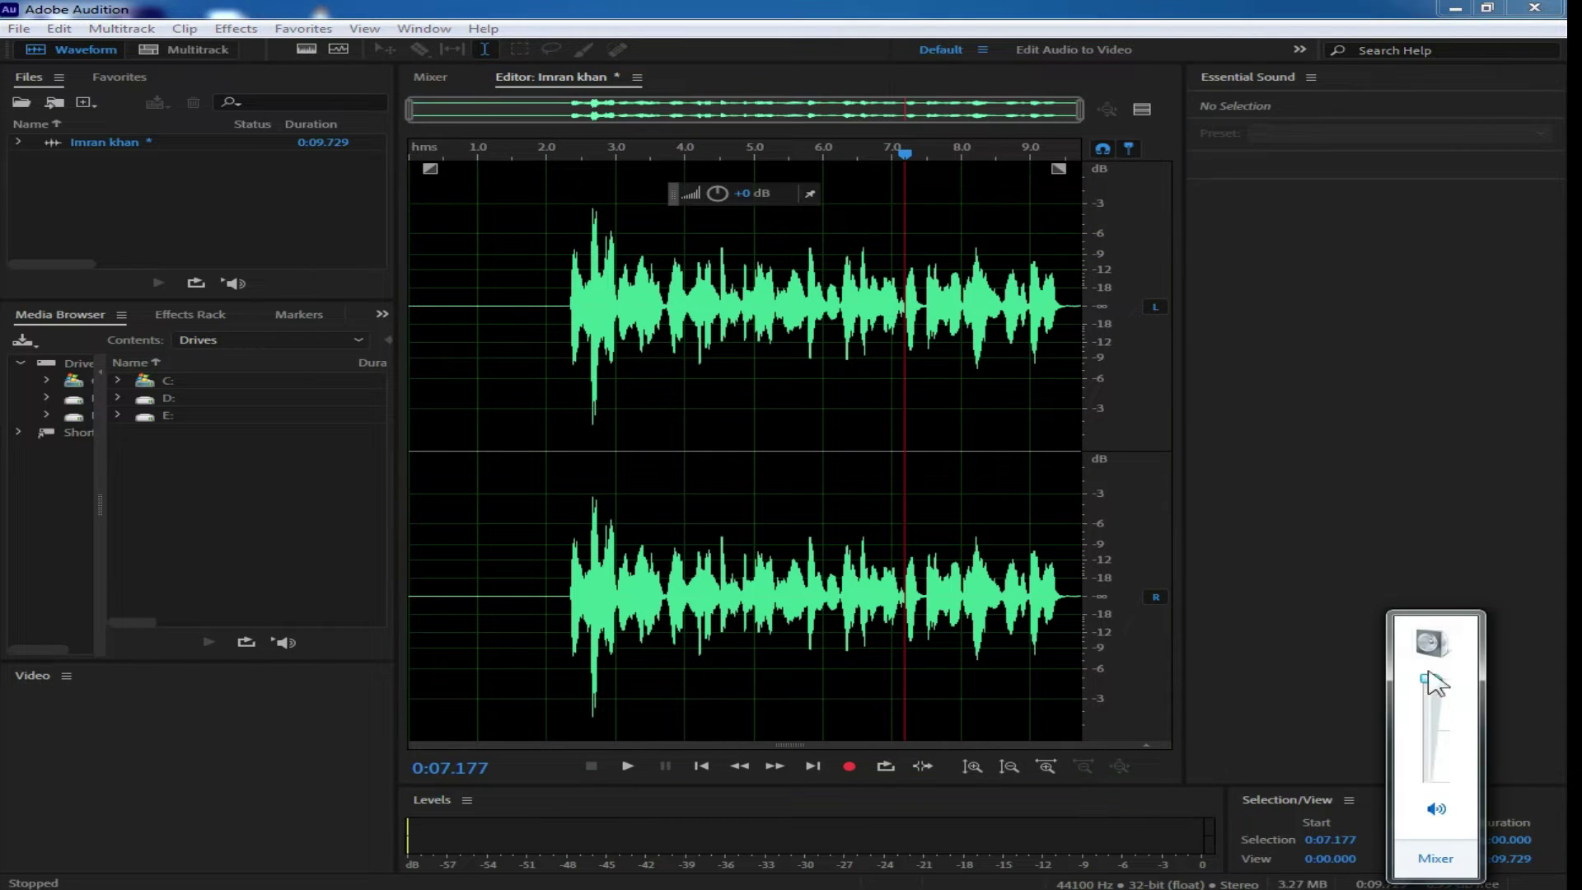
pyautogui.click(893, 7)
pyautogui.click(665, 257)
# - Normalize the audio from 2.000 seconds to the end to 100%, treating all channels equally
pyautogui.click(556, 264)
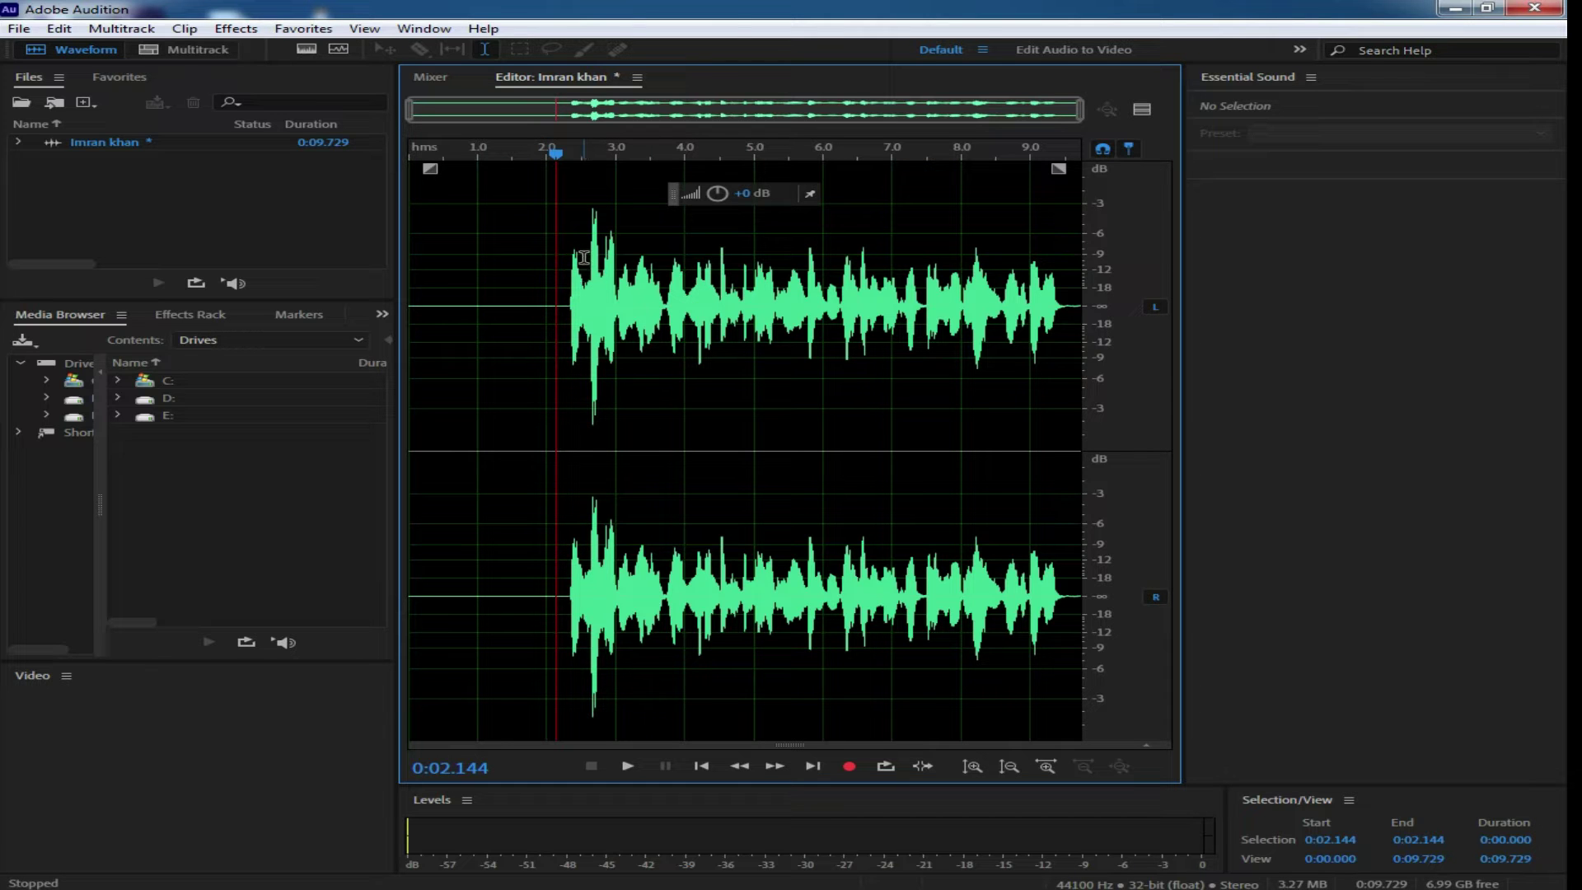
pyautogui.moveTo(555, 263); pyautogui.dragTo(1081, 263)
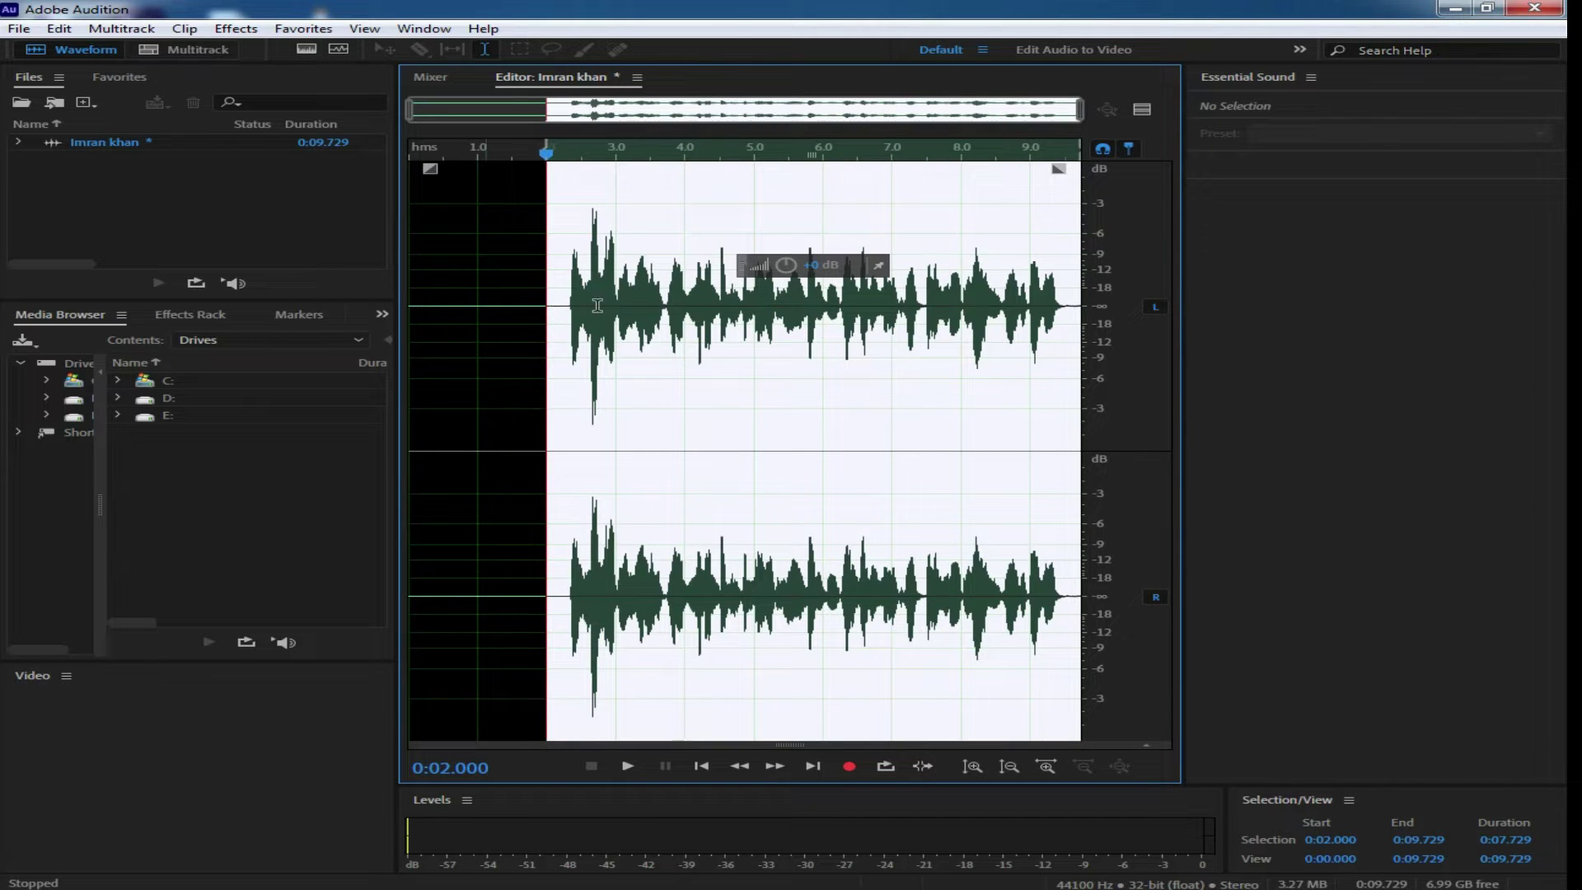
pyautogui.click(237, 29)
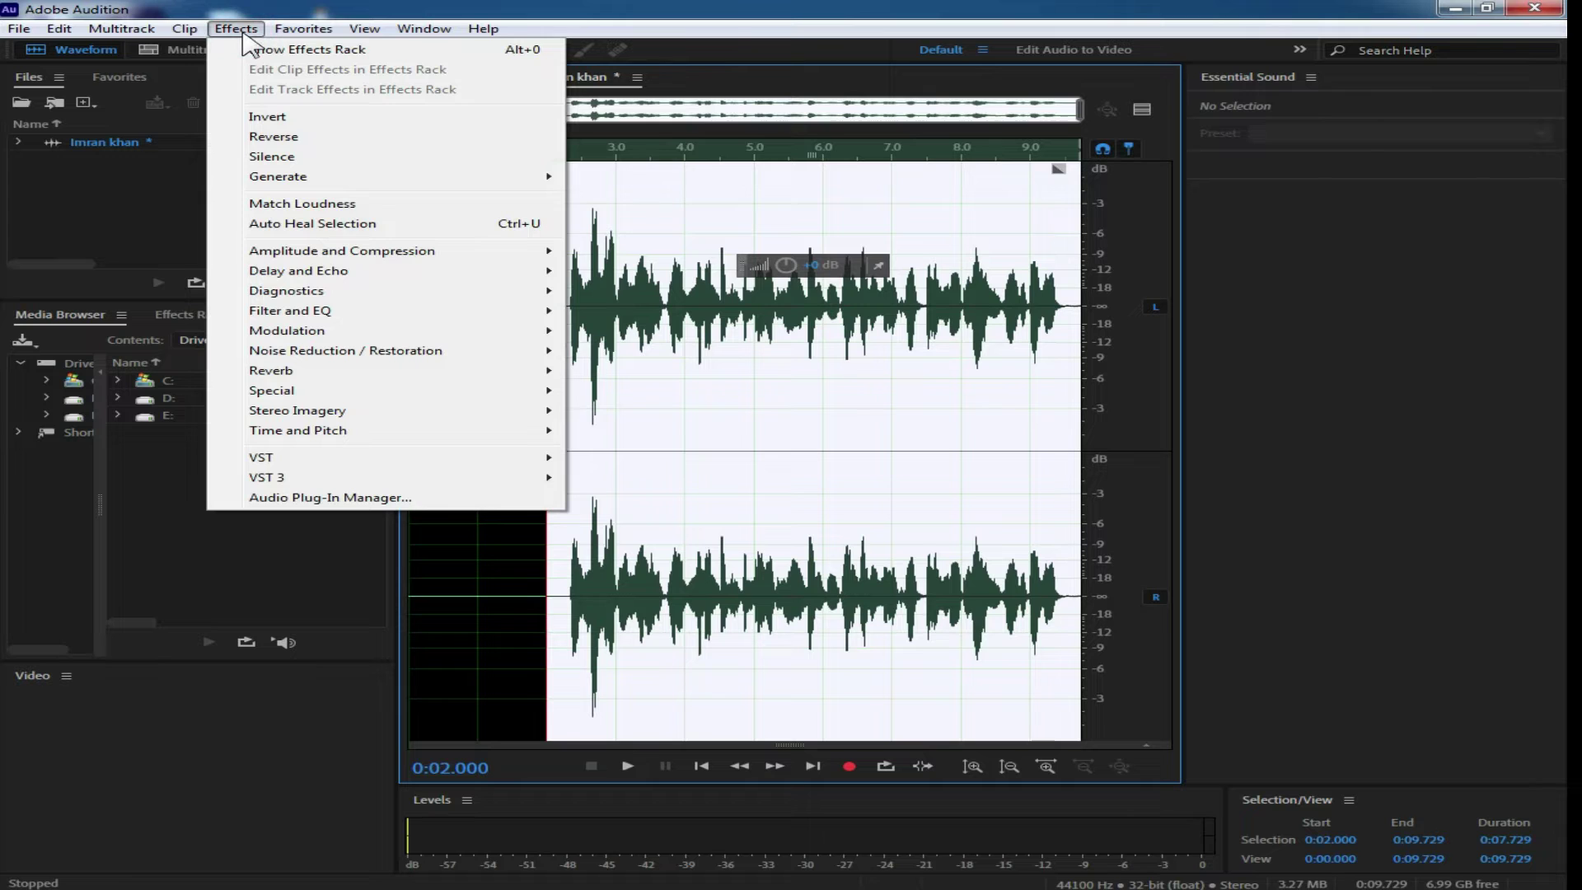
pyautogui.moveTo(378, 281)
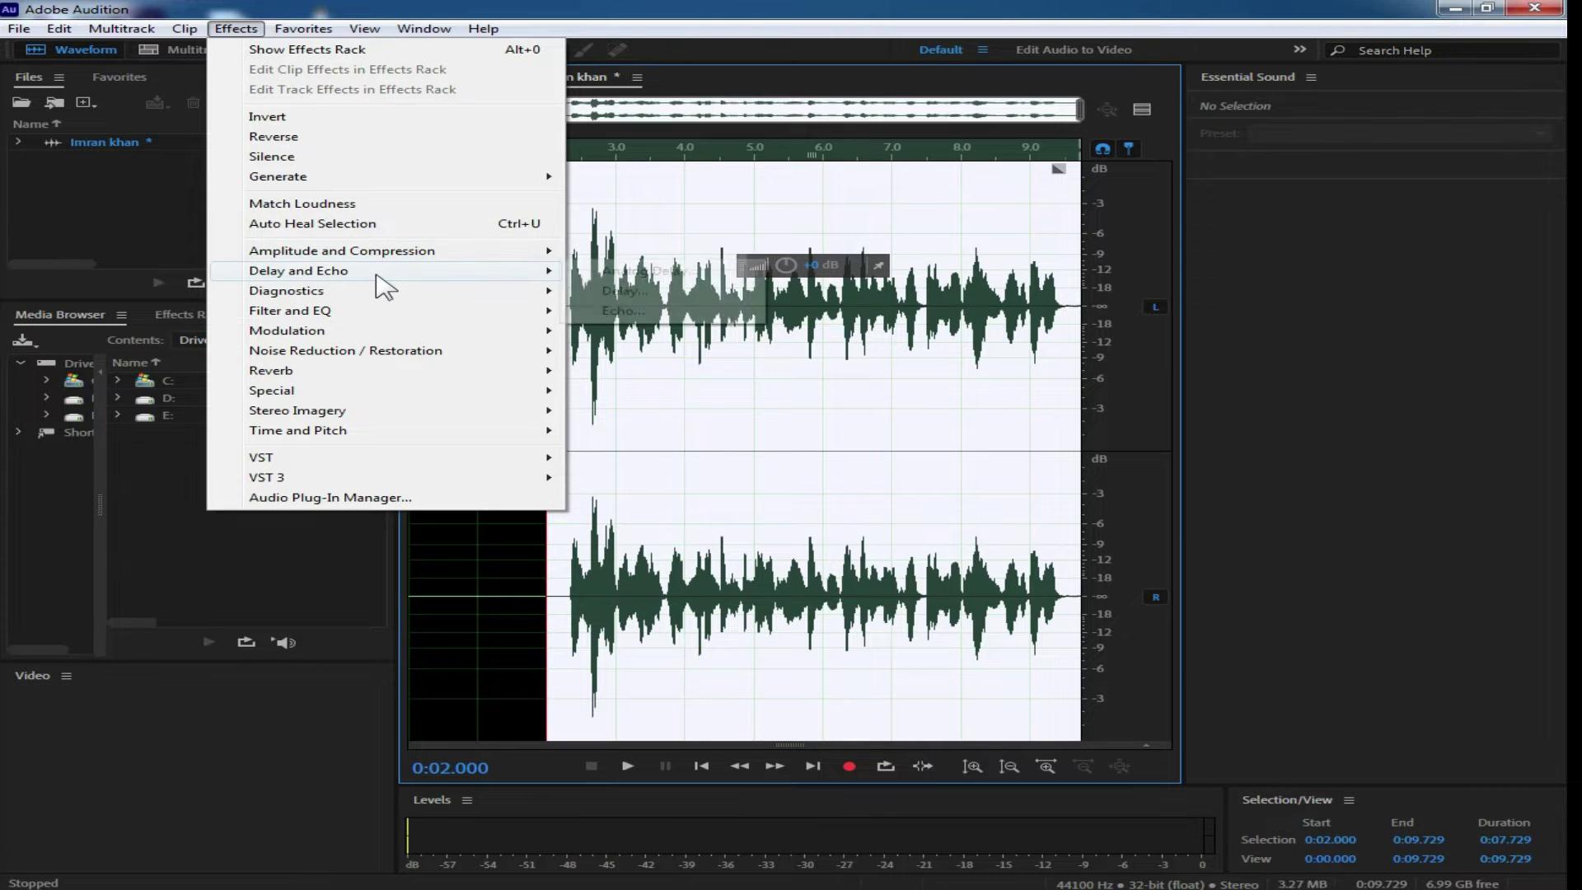
pyautogui.moveTo(383, 311)
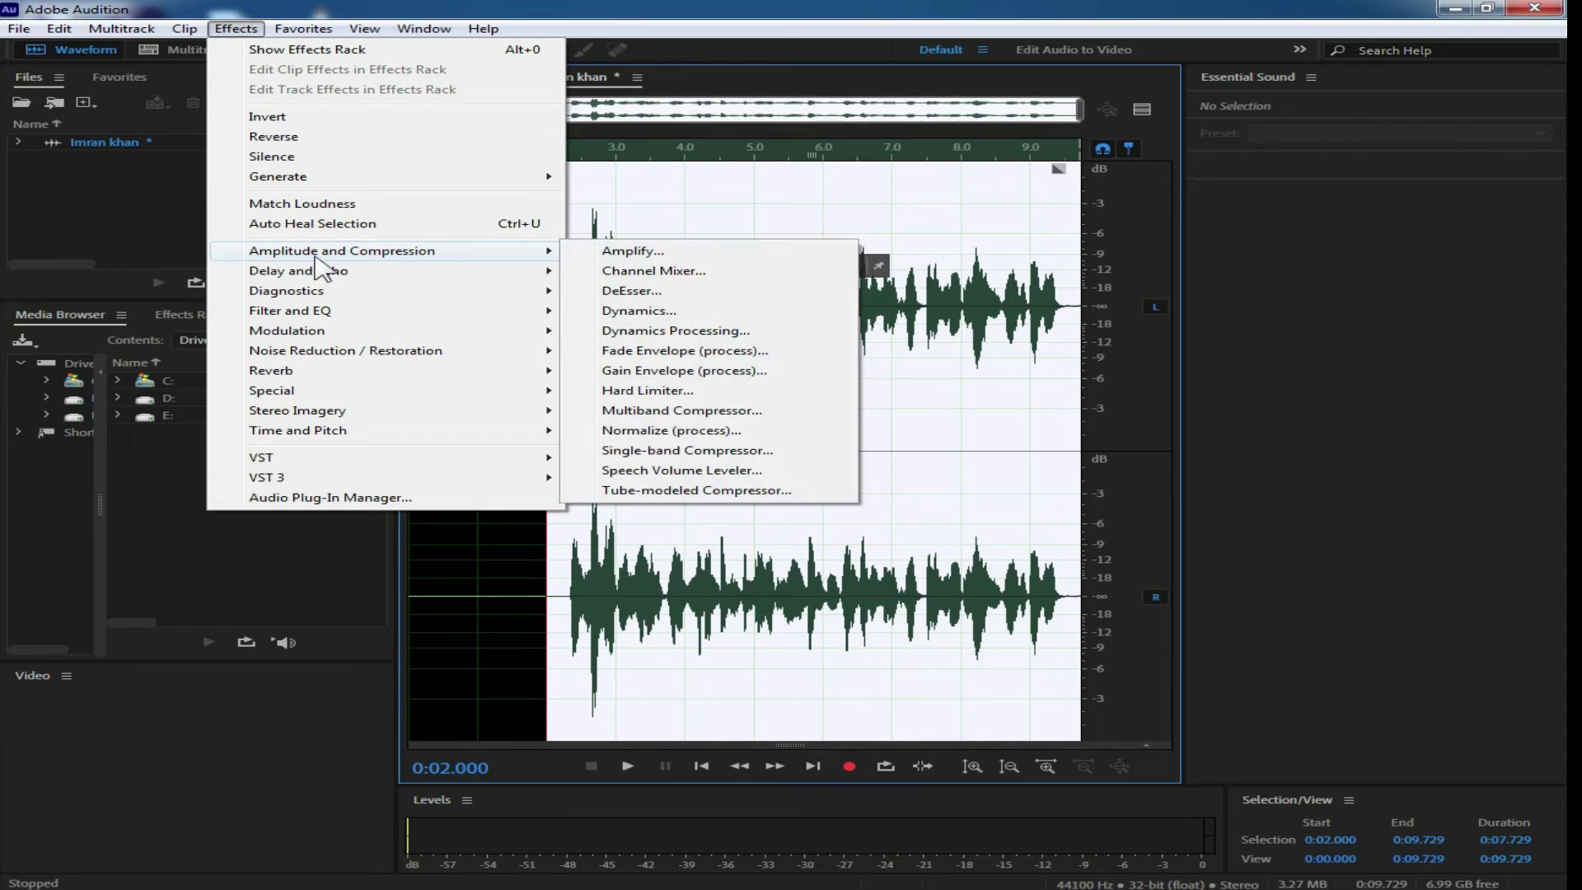
pyautogui.moveTo(455, 265)
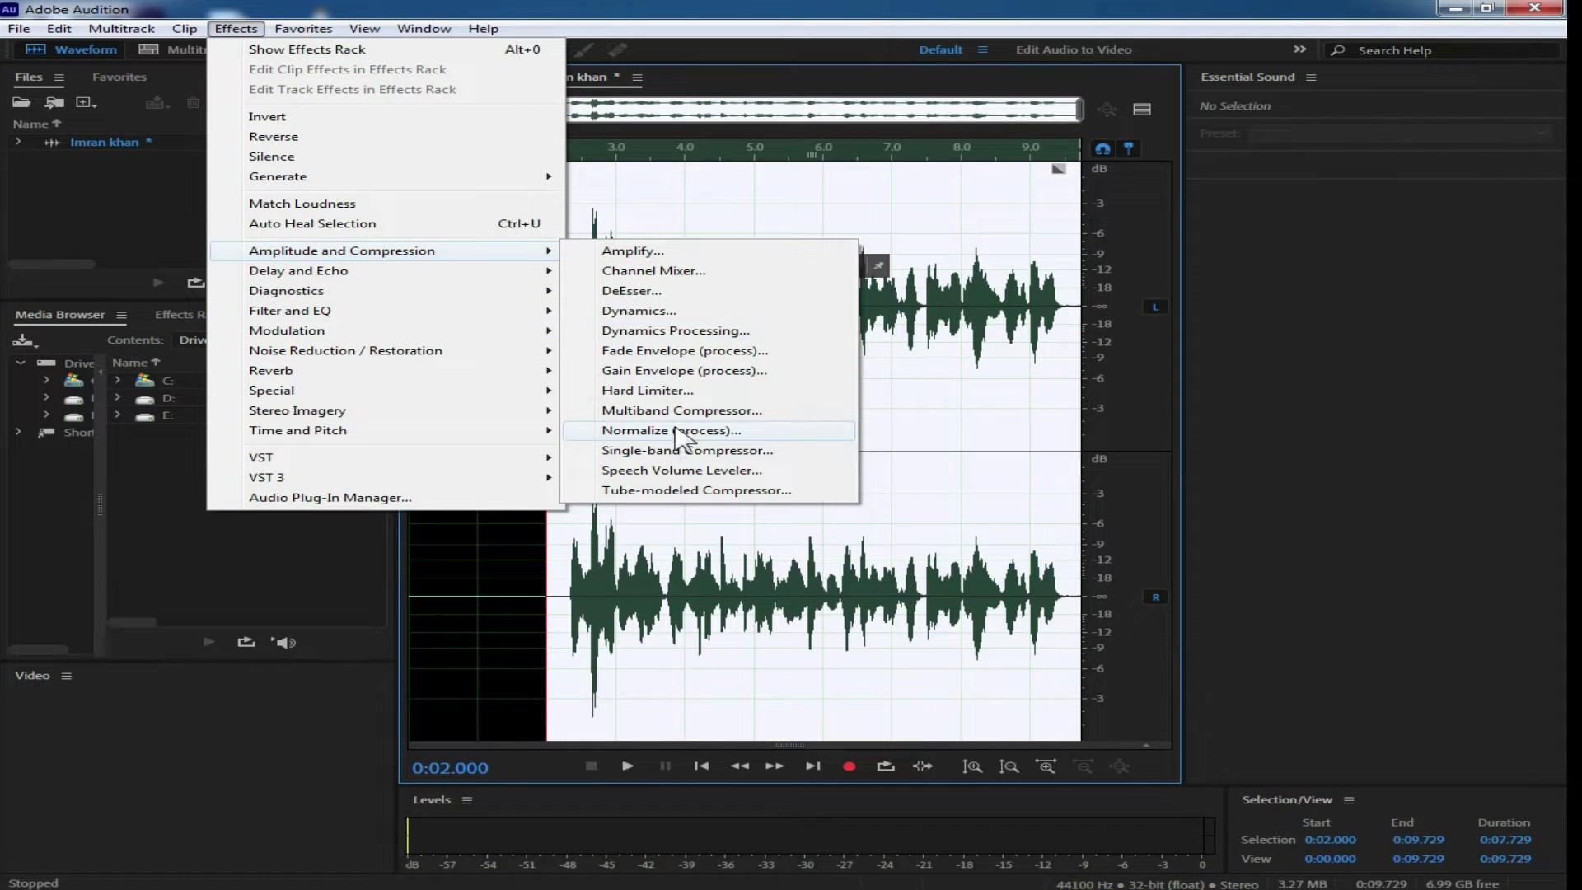
pyautogui.click(718, 430)
pyautogui.moveTo(718, 376); pyautogui.dragTo(751, 439)
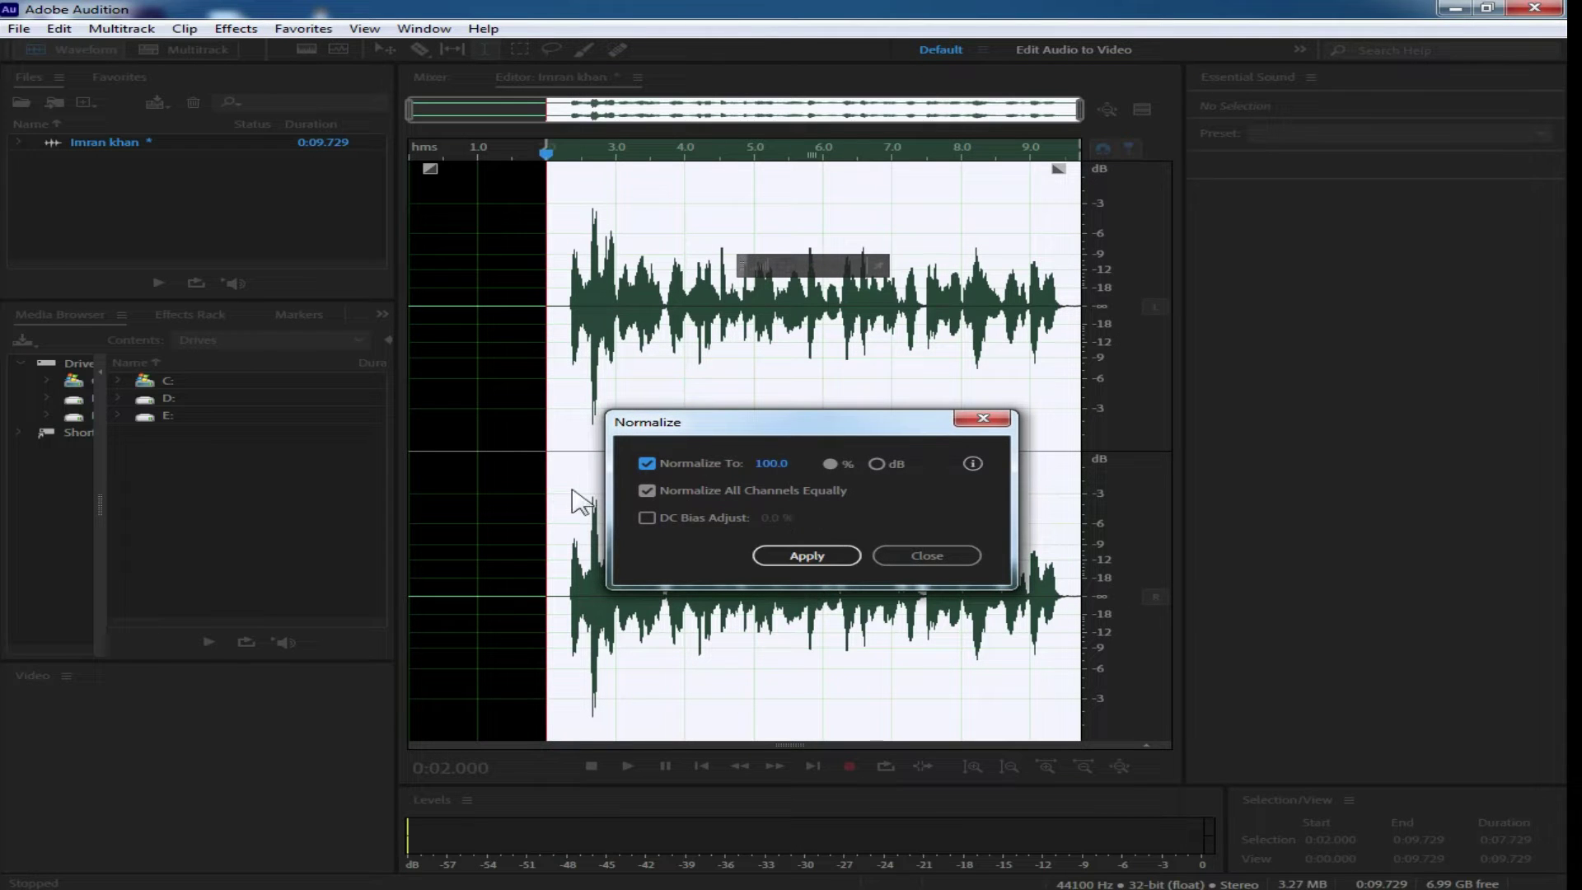
pyautogui.click(826, 558)
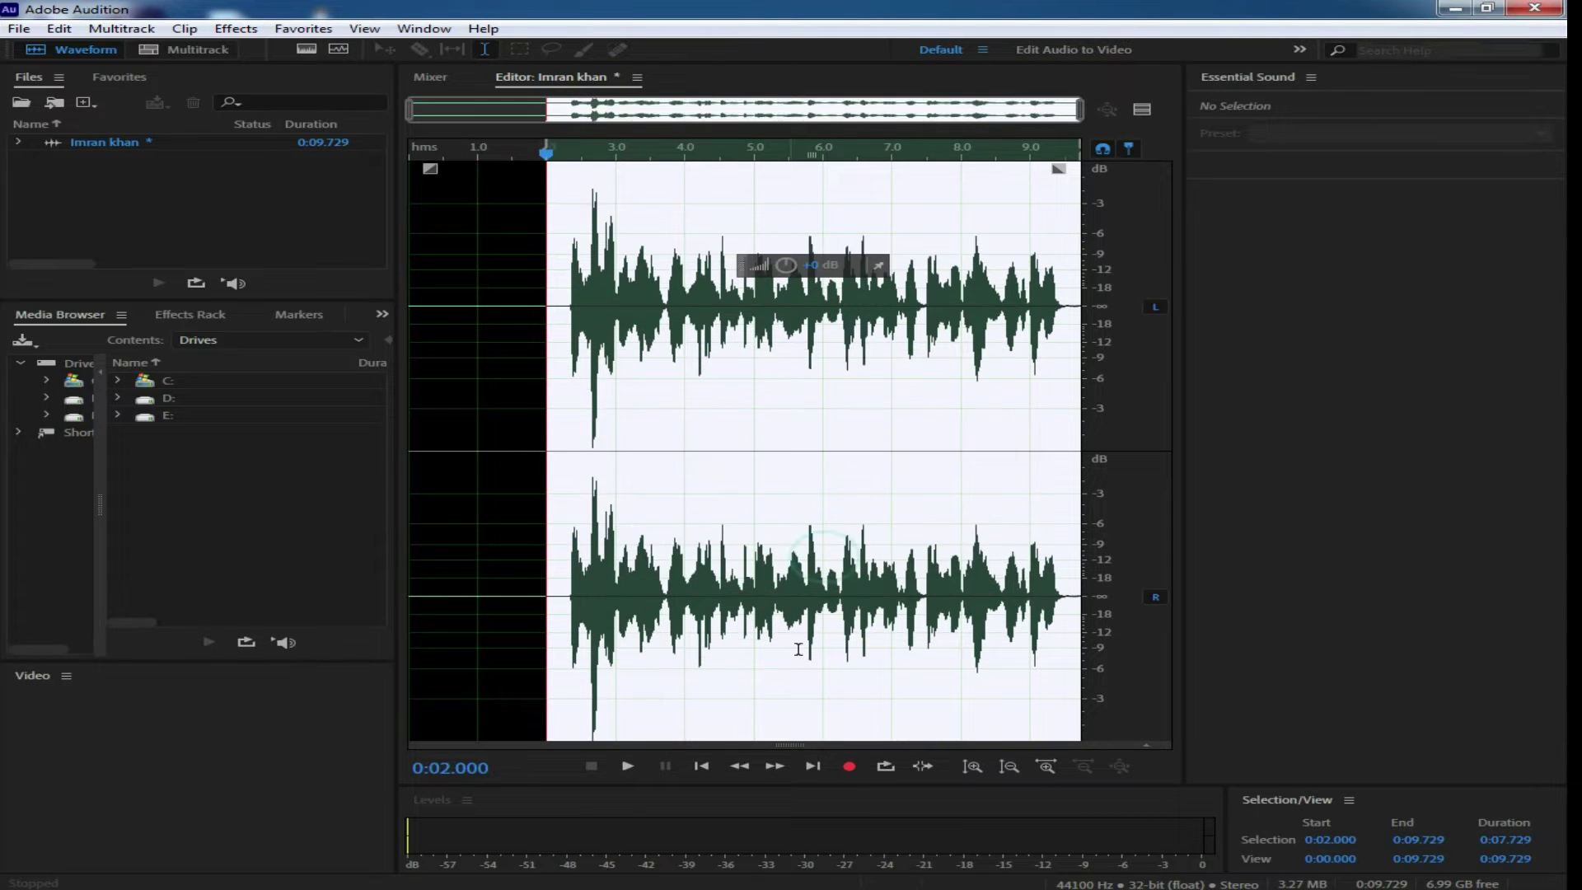
# - Play the normalized speech from 2.000 seconds to the end and highlight the quiet tail from 9.481 to 9.605 seconds
pyautogui.click(554, 264)
pyautogui.press('space')
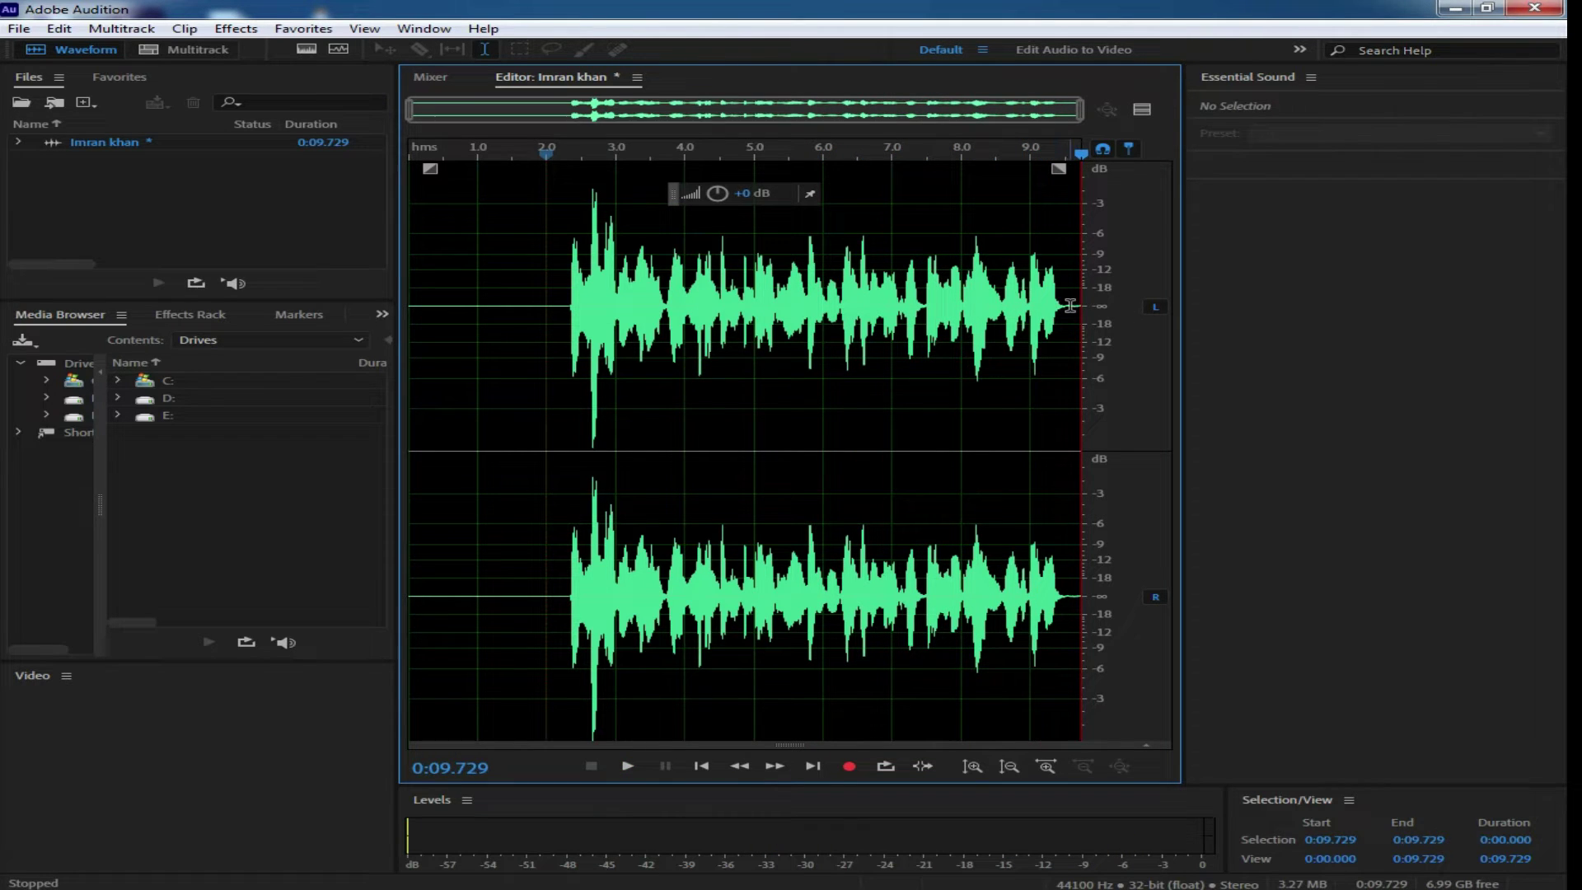
pyautogui.moveTo(1065, 303); pyautogui.dragTo(1069, 319)
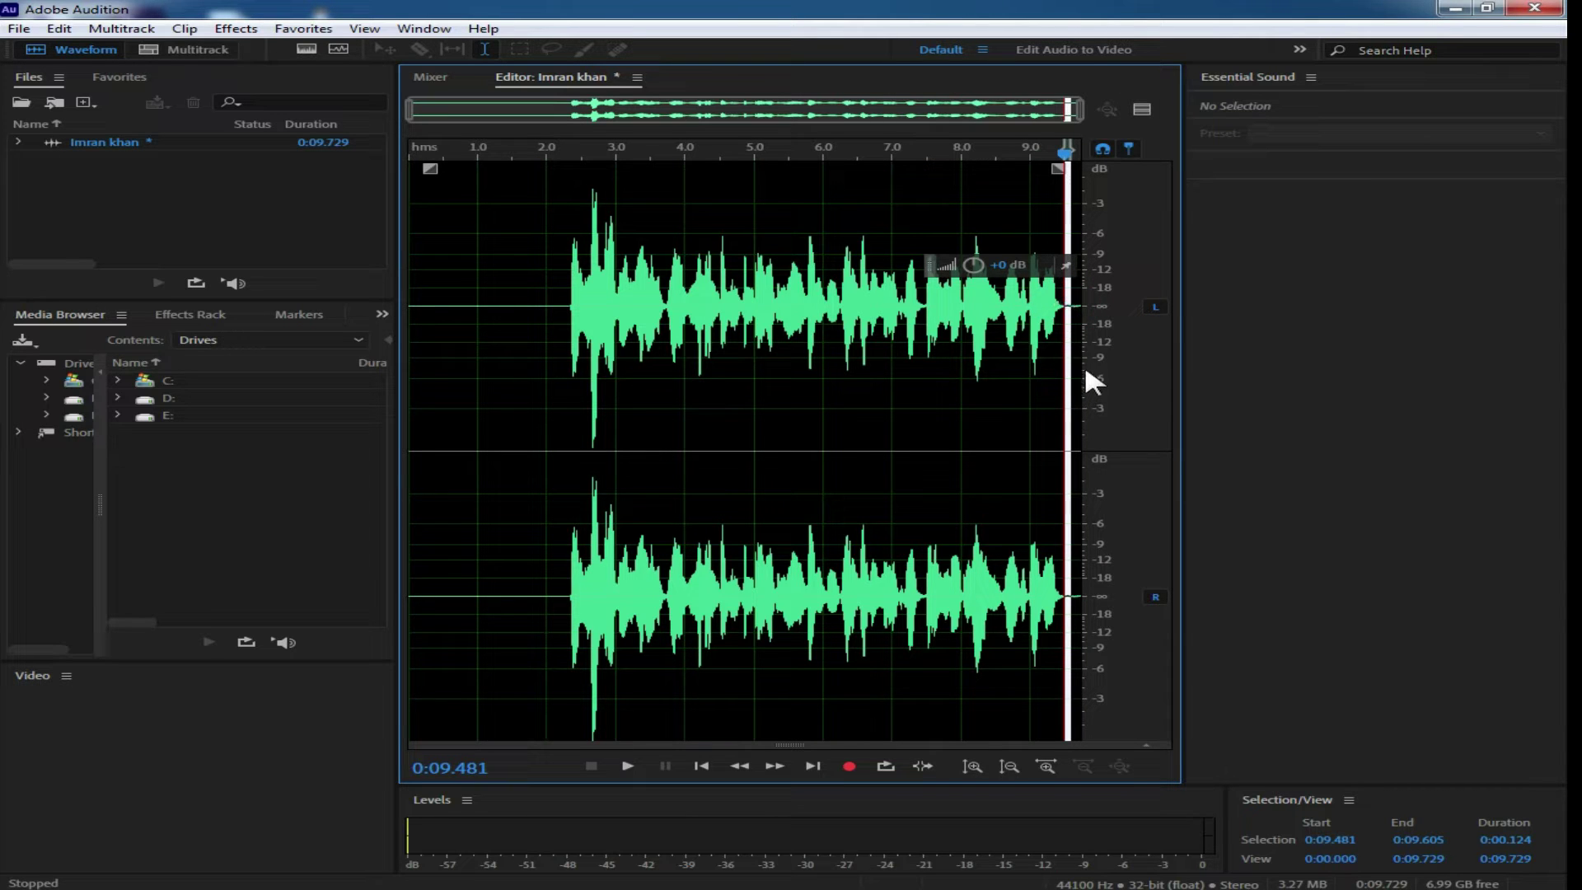
# - Silence the quiet tail from 9.412 seconds to the end of the recording and delete that section
pyautogui.scroll(5, 1046, 325)
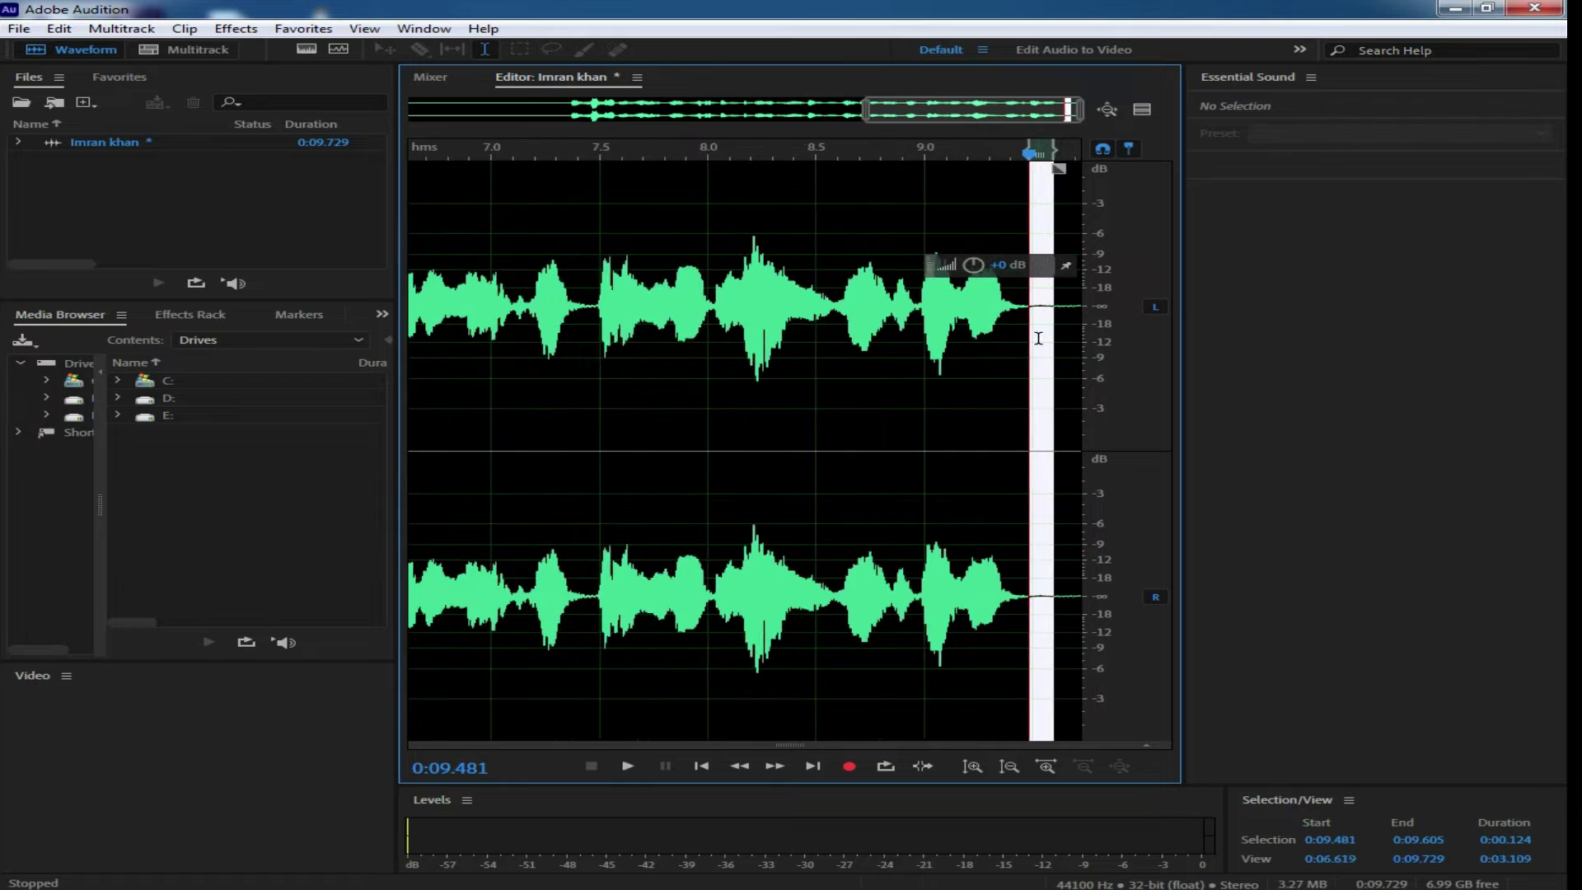
pyautogui.scroll(2, 924, 326)
pyautogui.moveTo(702, 305); pyautogui.dragTo(1086, 314)
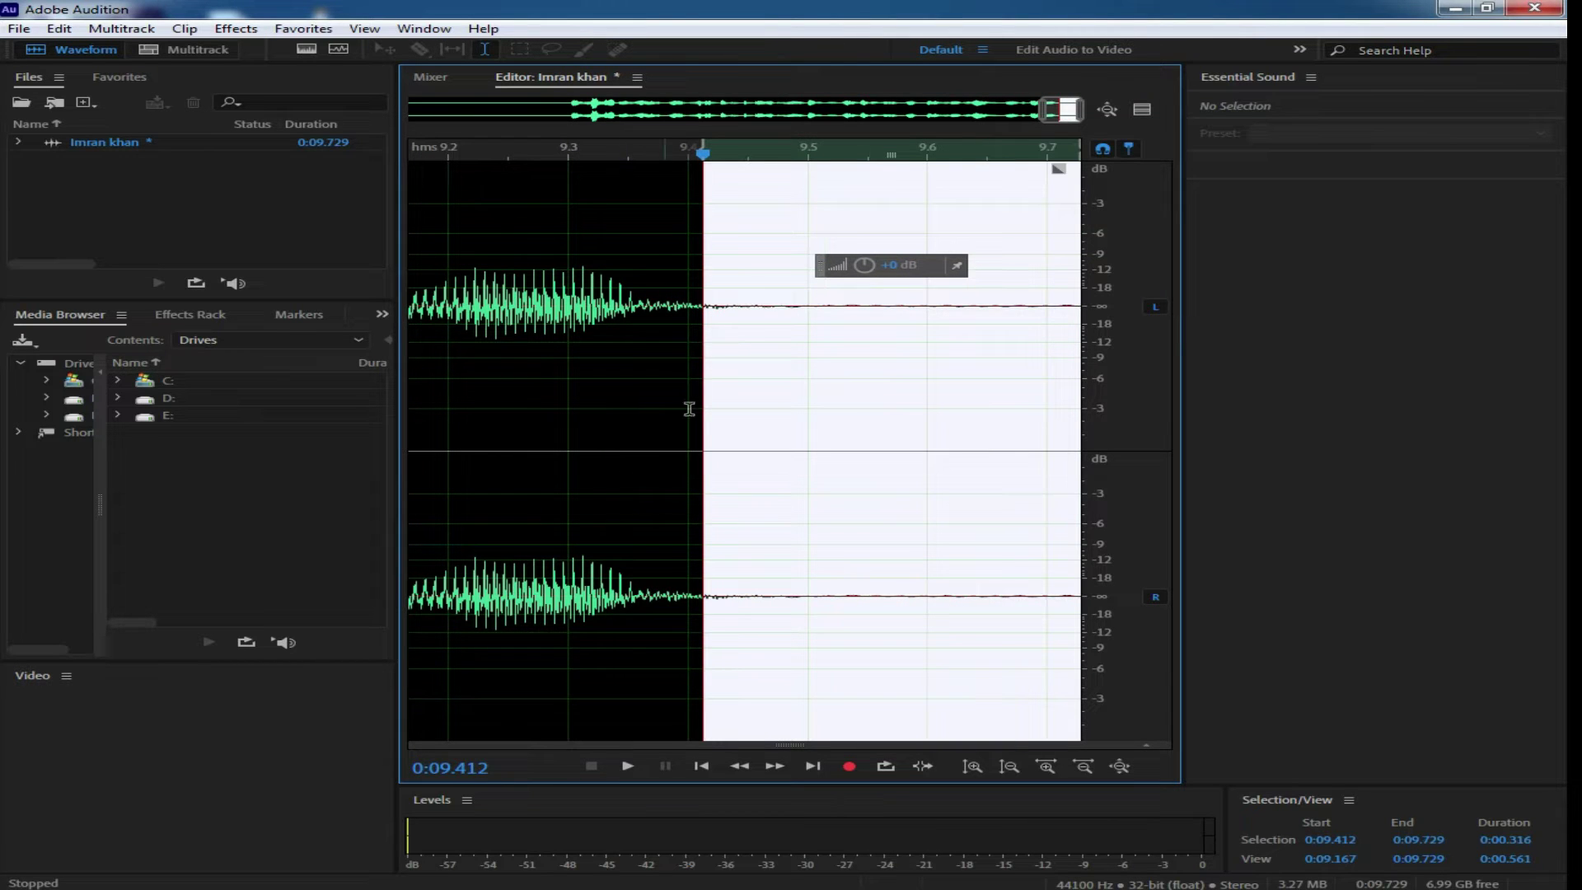
pyautogui.rightClick(754, 297)
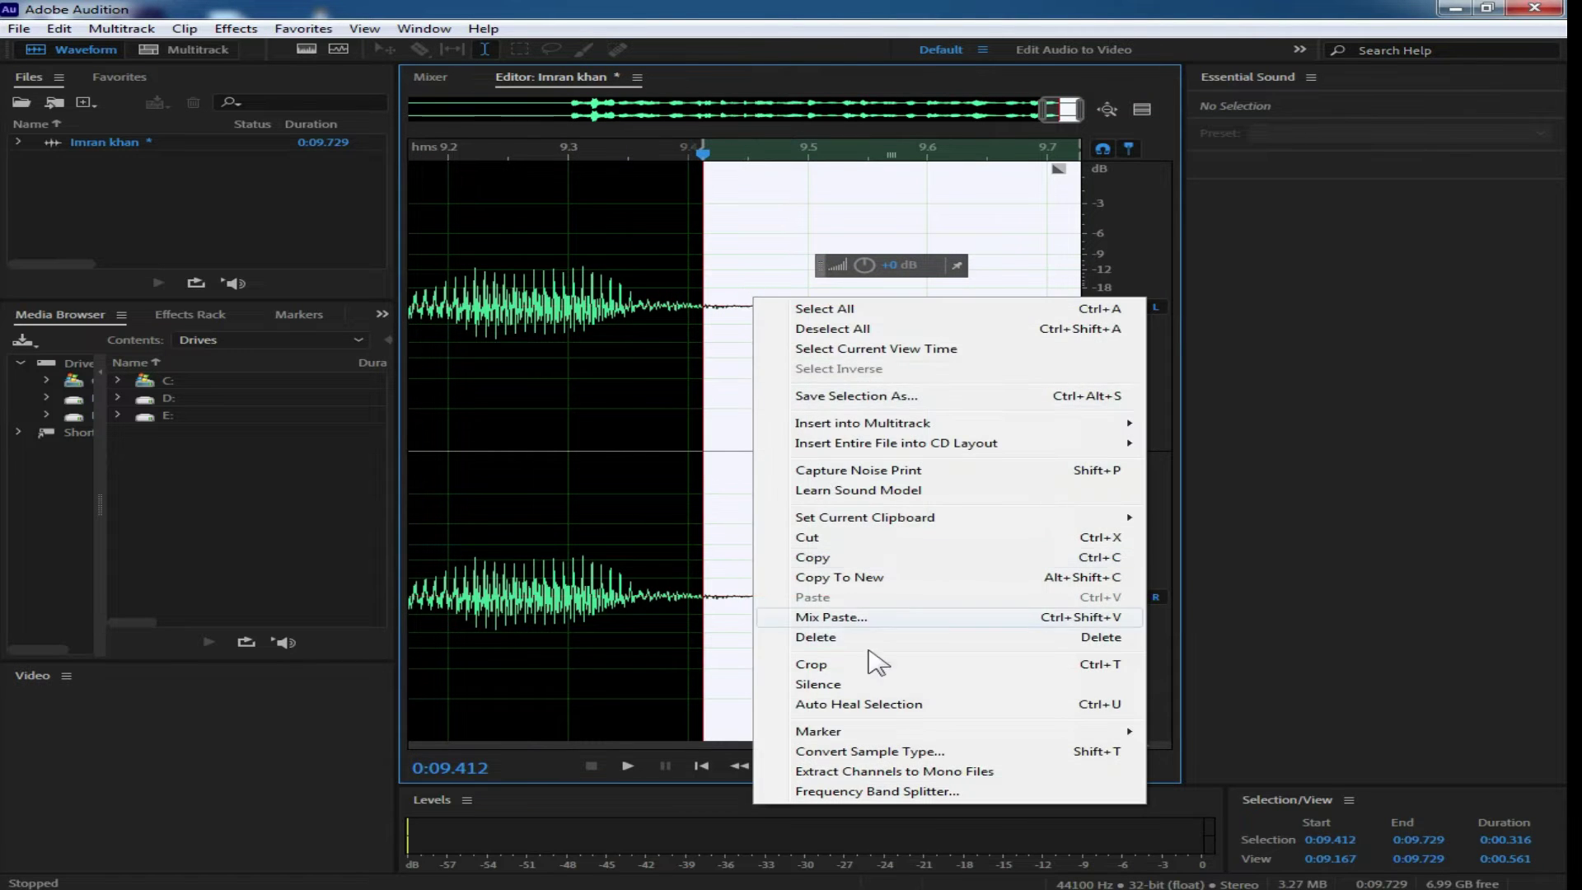
pyautogui.click(818, 684)
pyautogui.rightClick(727, 291)
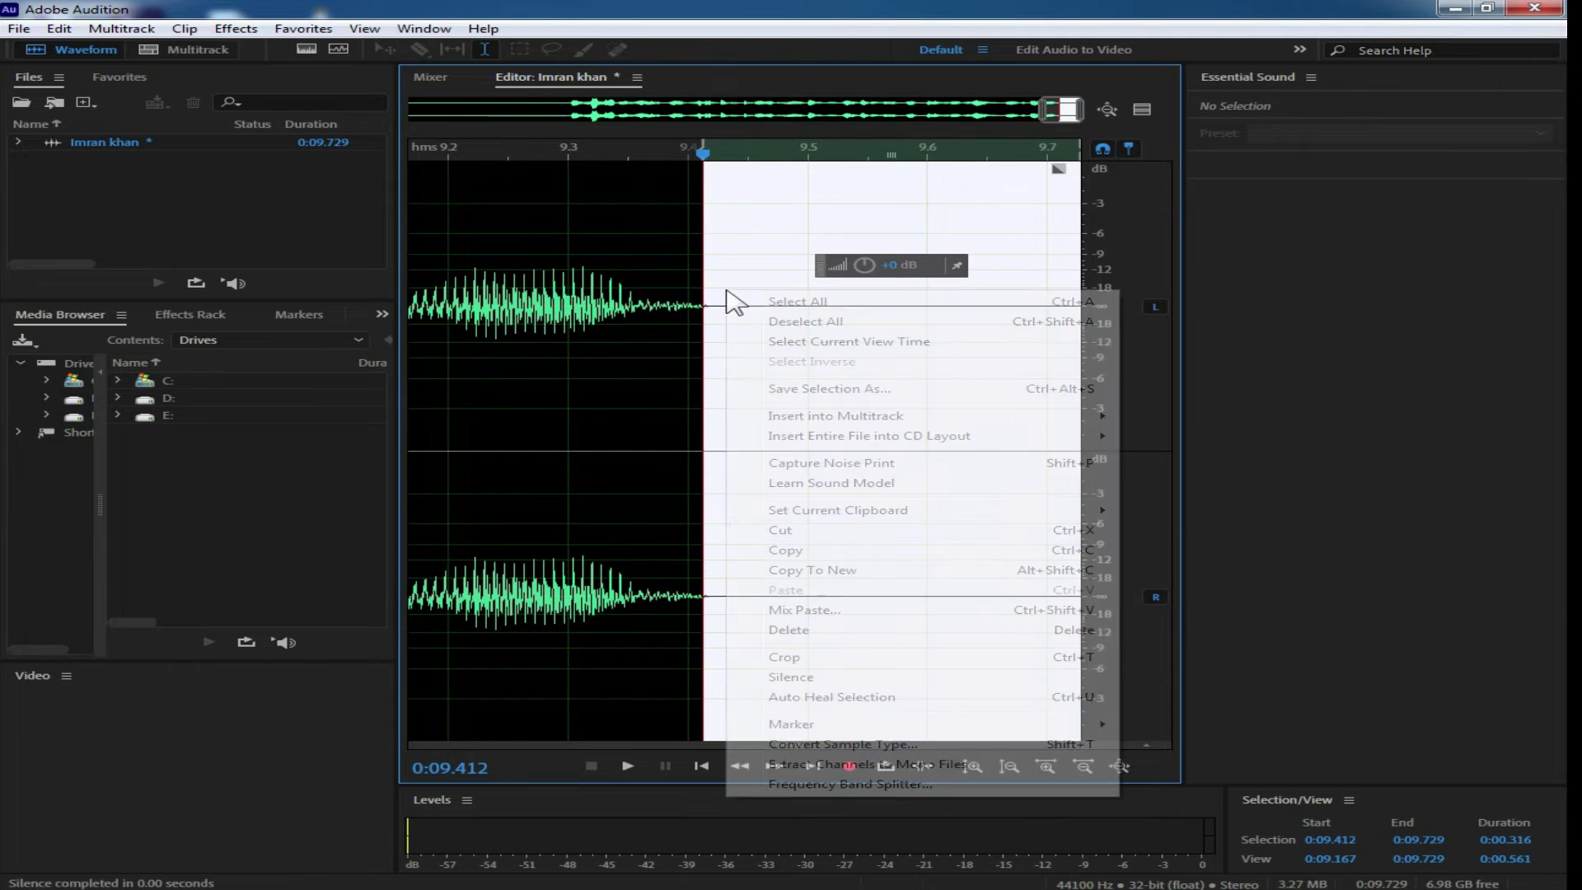
pyautogui.click(816, 631)
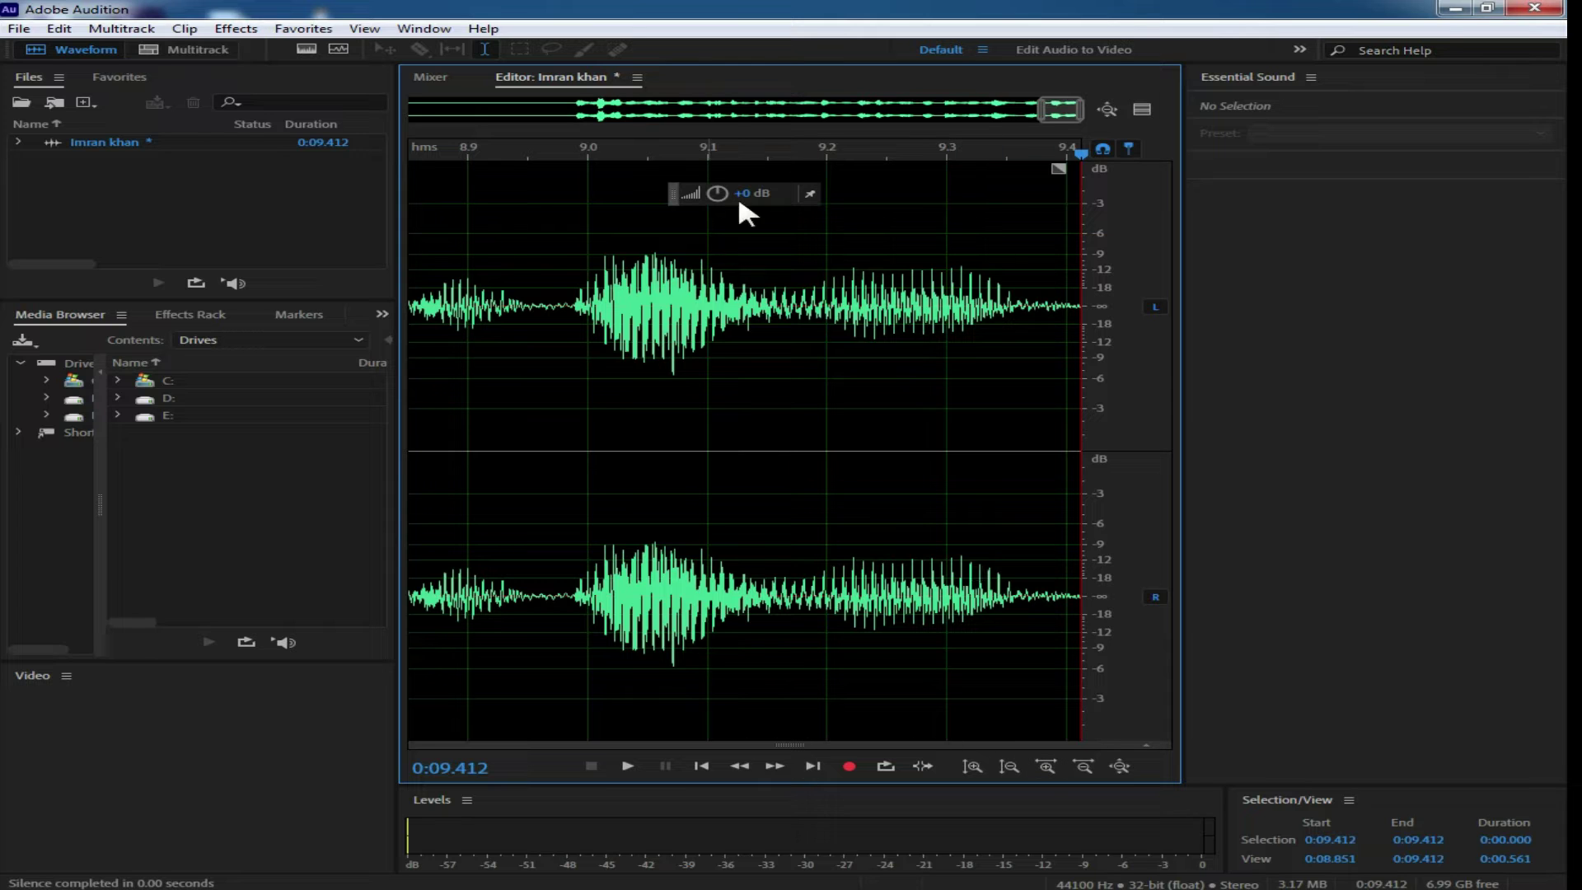
# - Try deleting the audio from 9.232 seconds to the end, undo the deletion, and clear the selection
pyautogui.click(865, 290)
pyautogui.hotkey('shift', 'End')
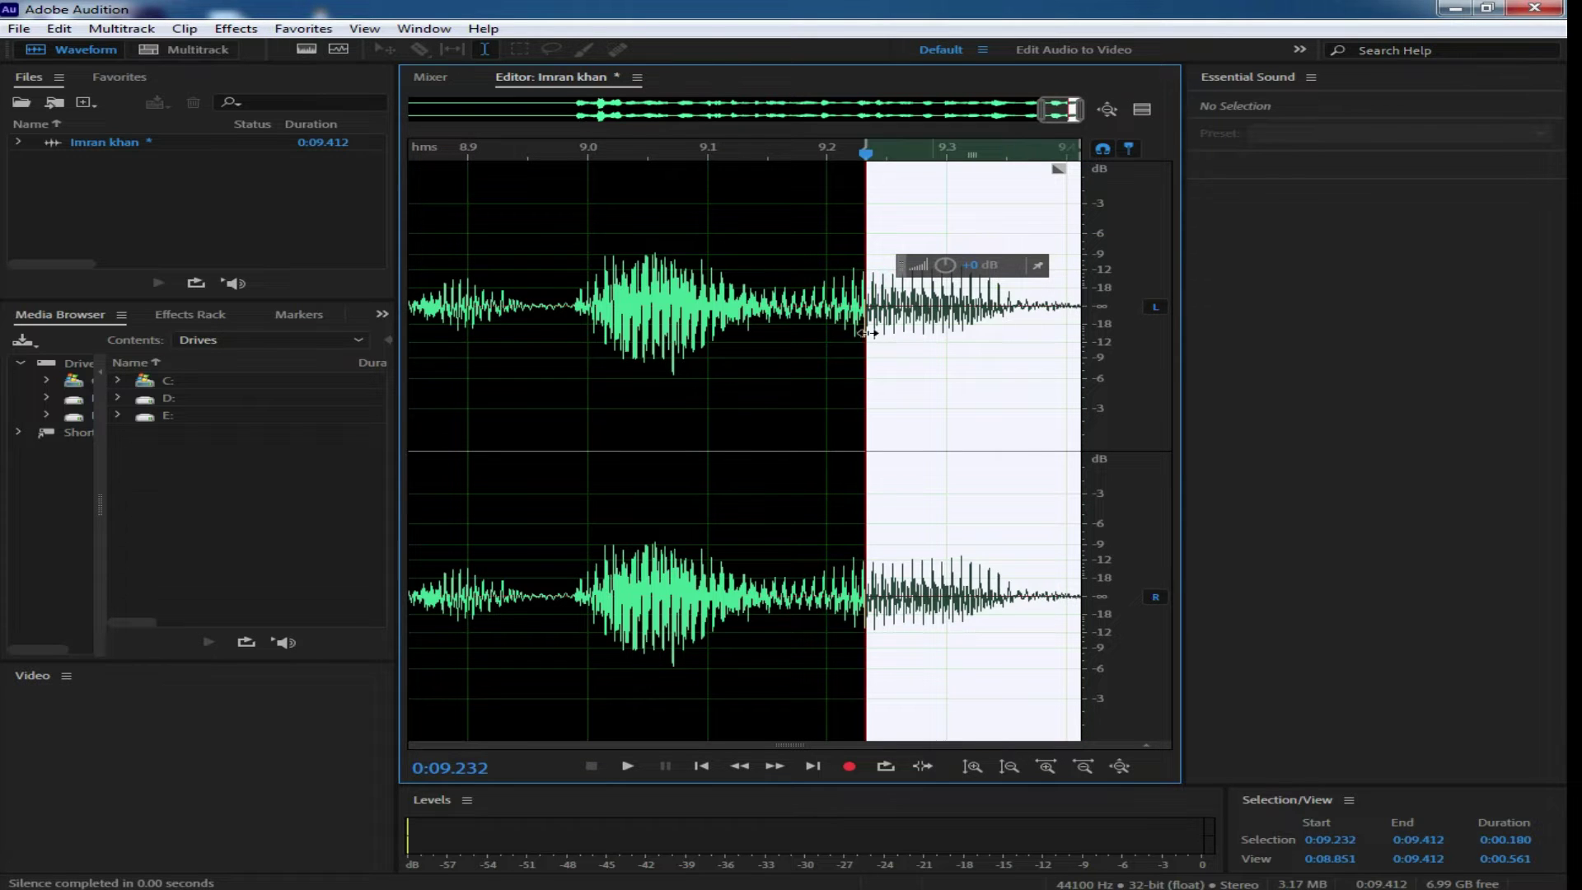
pyautogui.press('Delete')
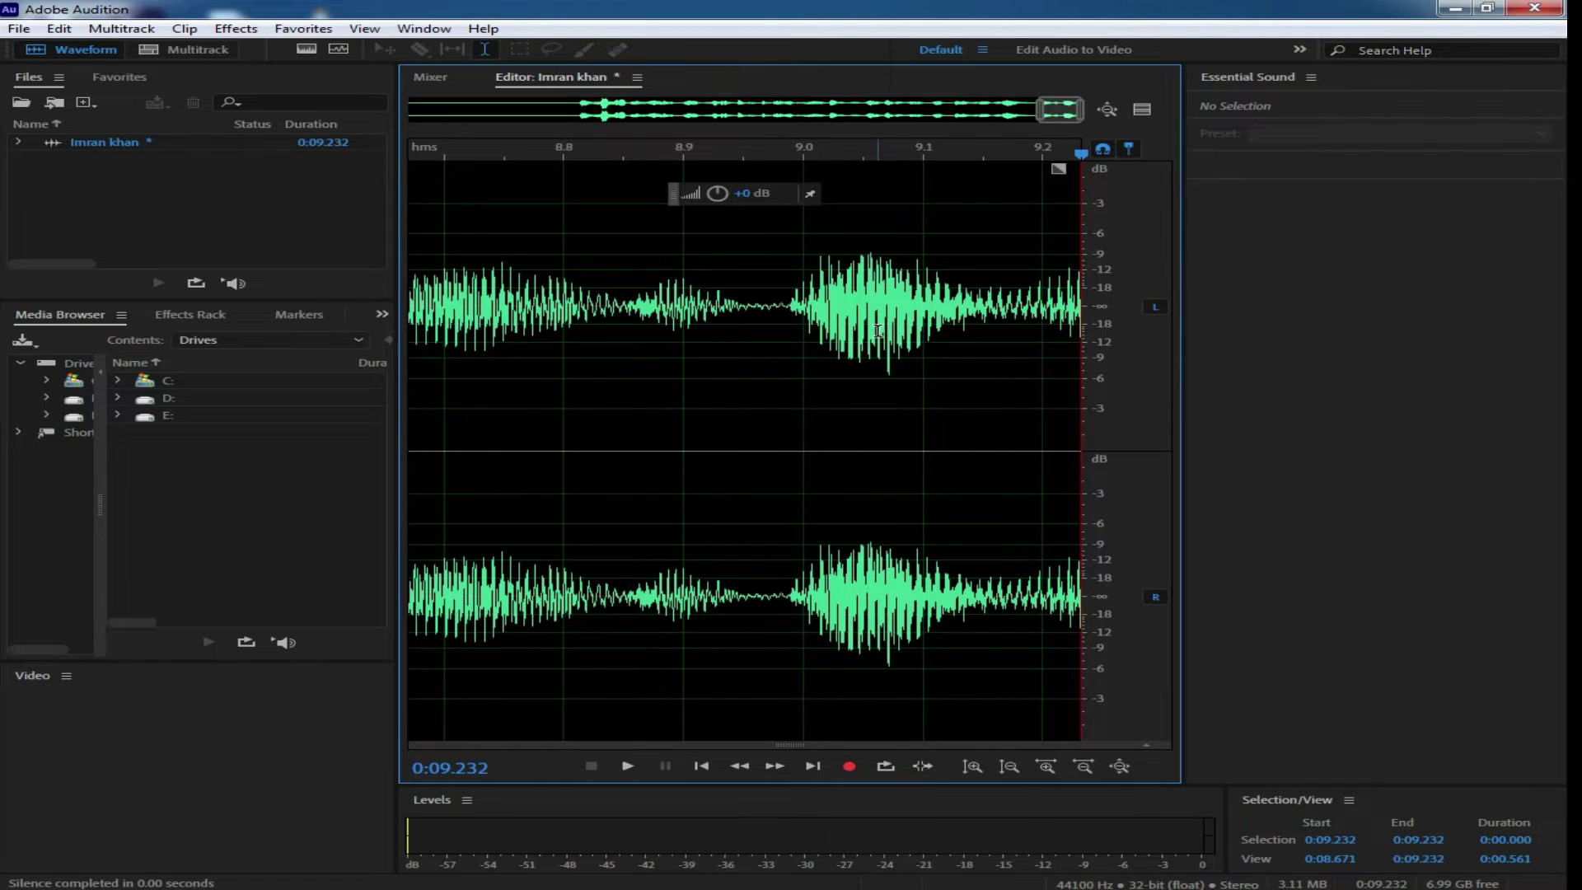
pyautogui.hotkey('ctrl', 'z')
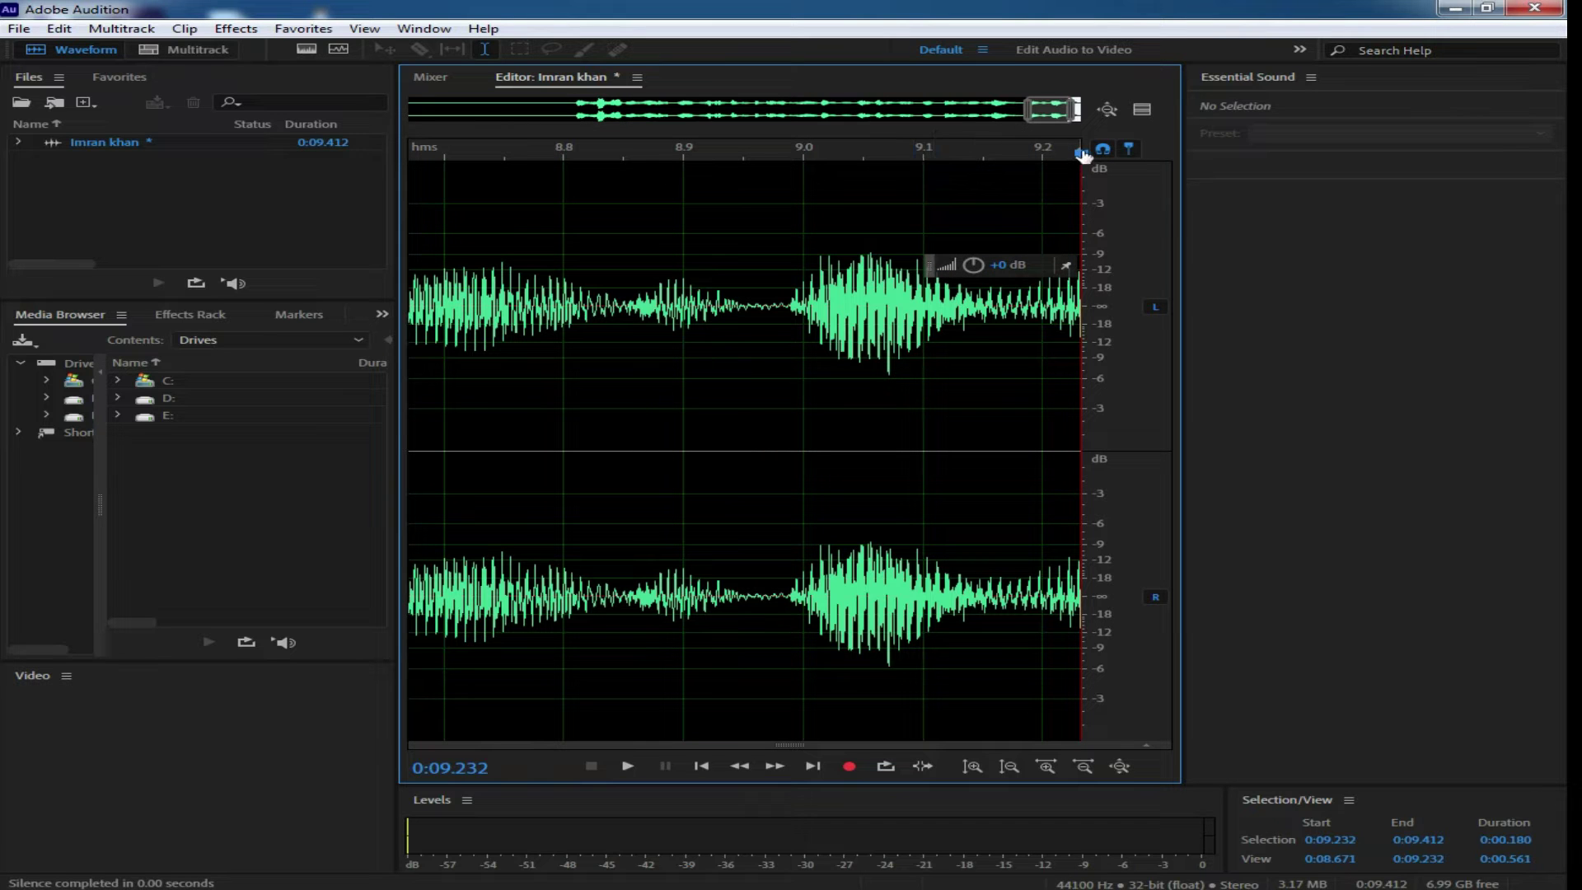
pyautogui.press('space')
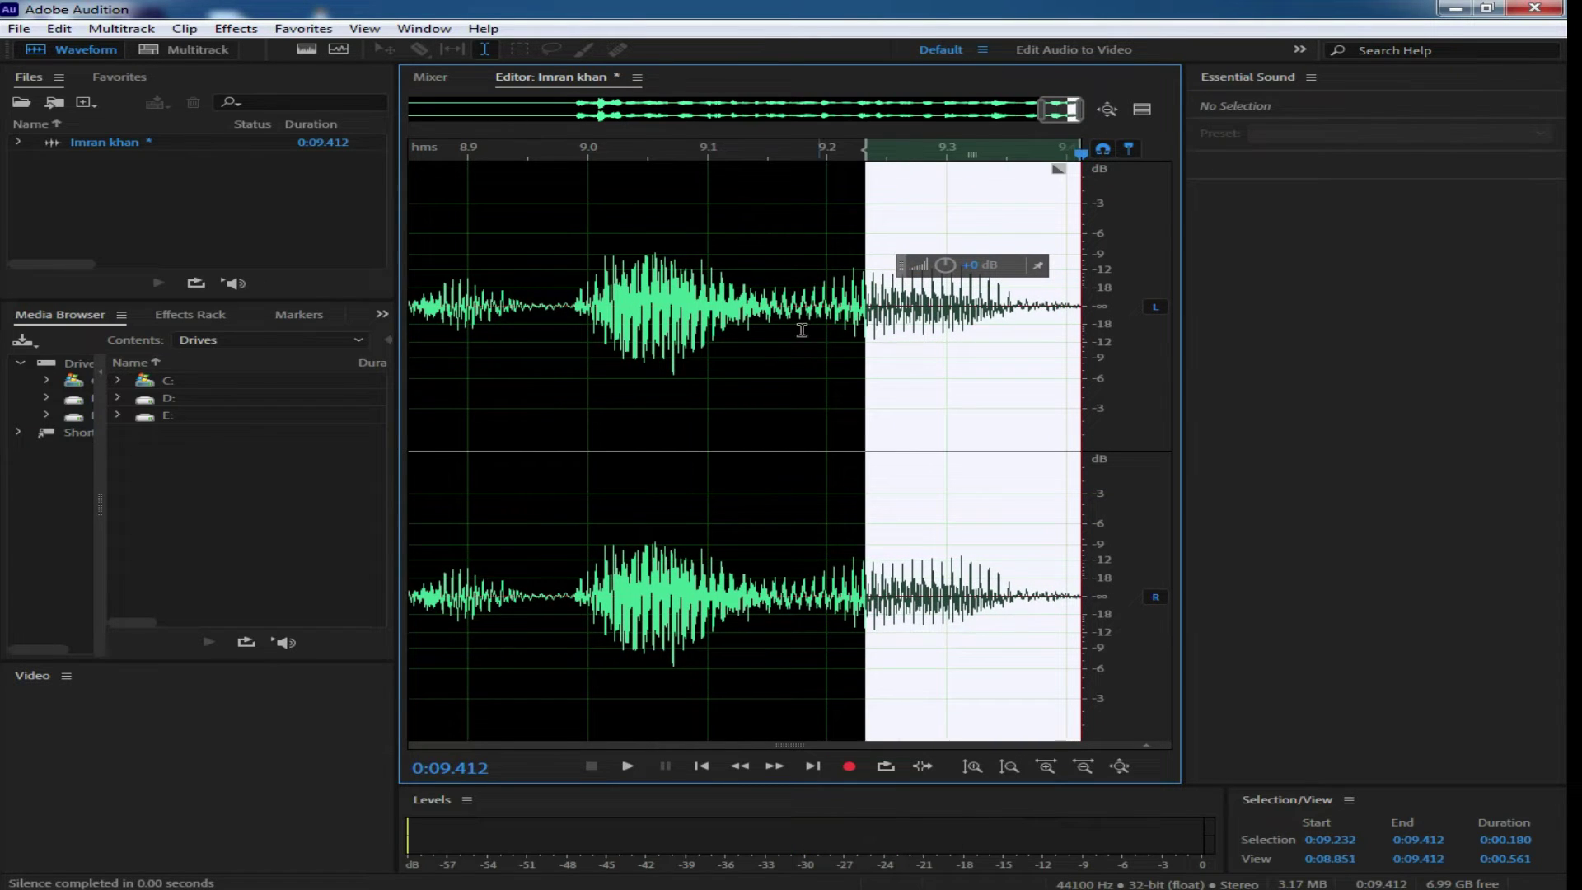
pyautogui.click(875, 338)
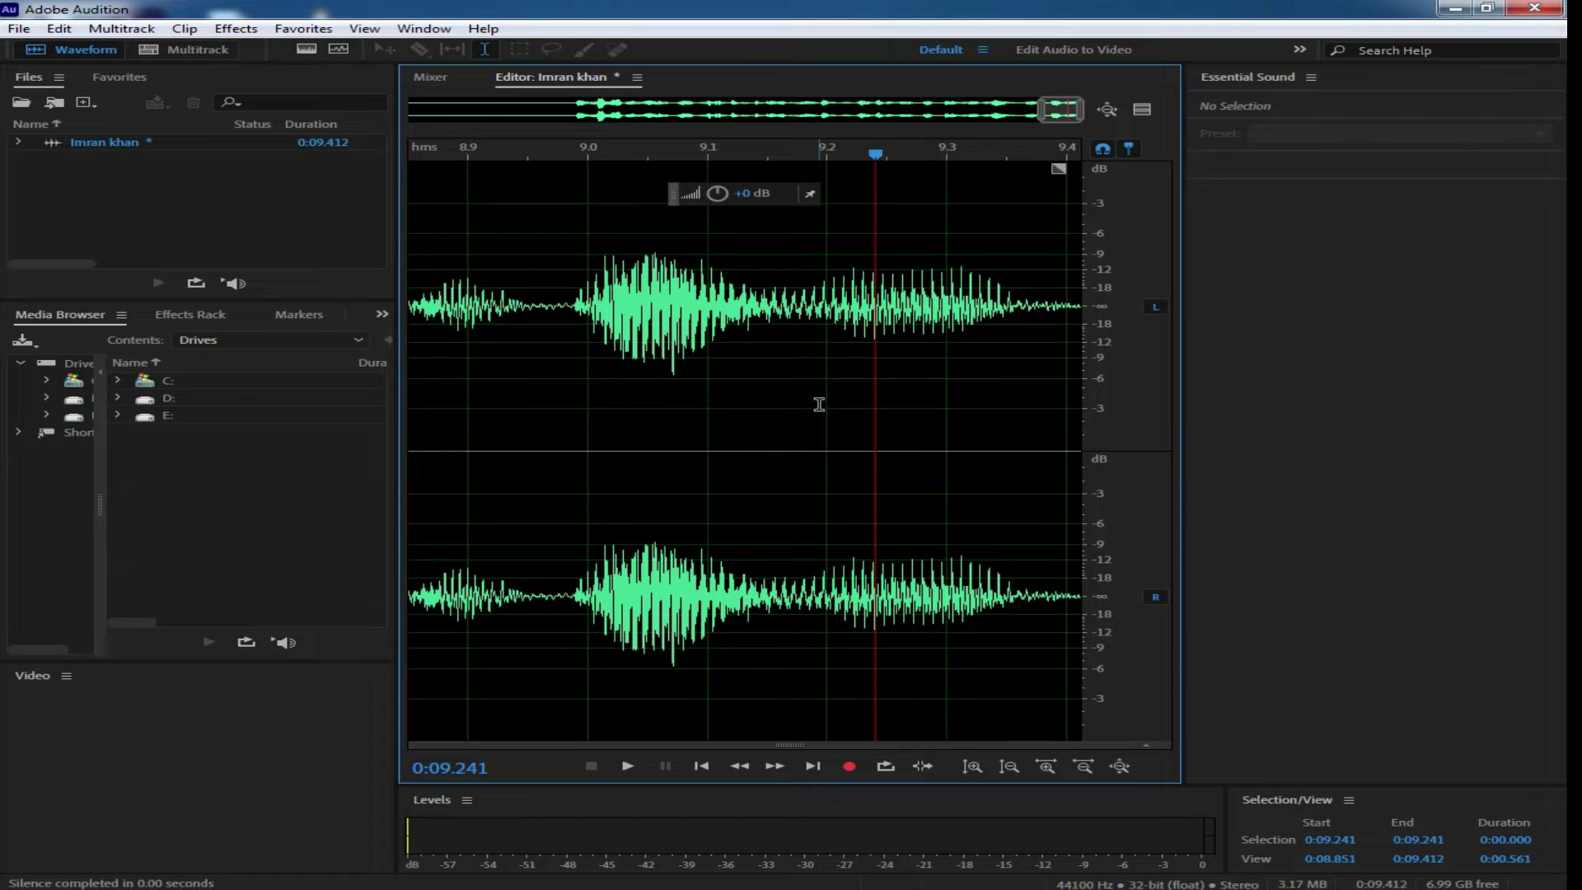
# - Replace the start of the speech, from 2.246 to 2.554 seconds, with a generated 440 Hz sine tone using the default preset
pyautogui.scroll(-10, 819, 402)
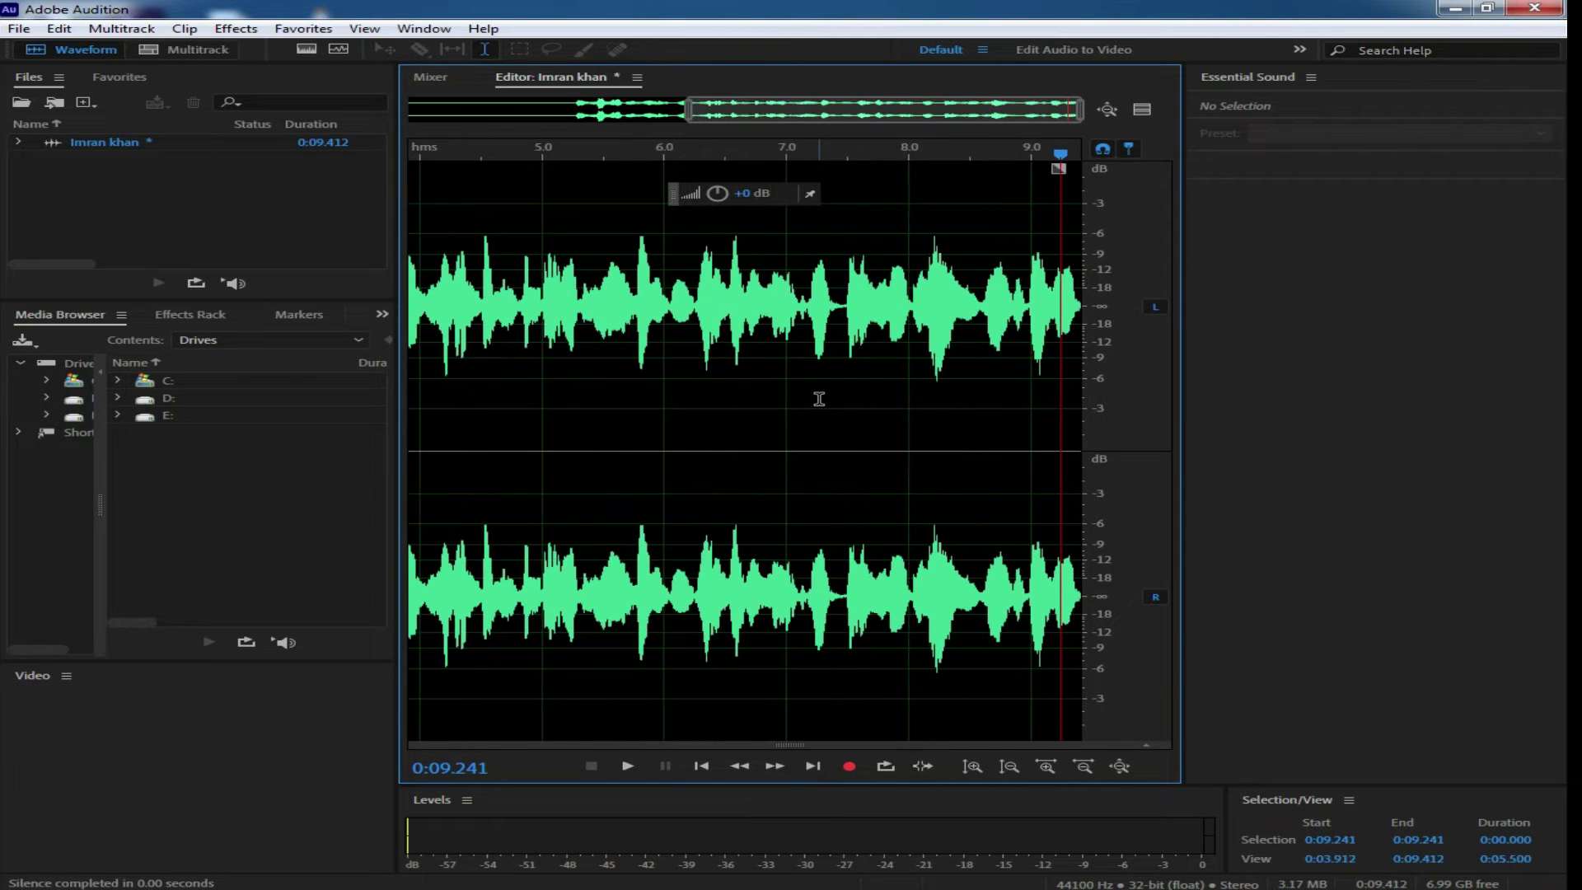
pyautogui.click(504, 280)
pyautogui.click(566, 283)
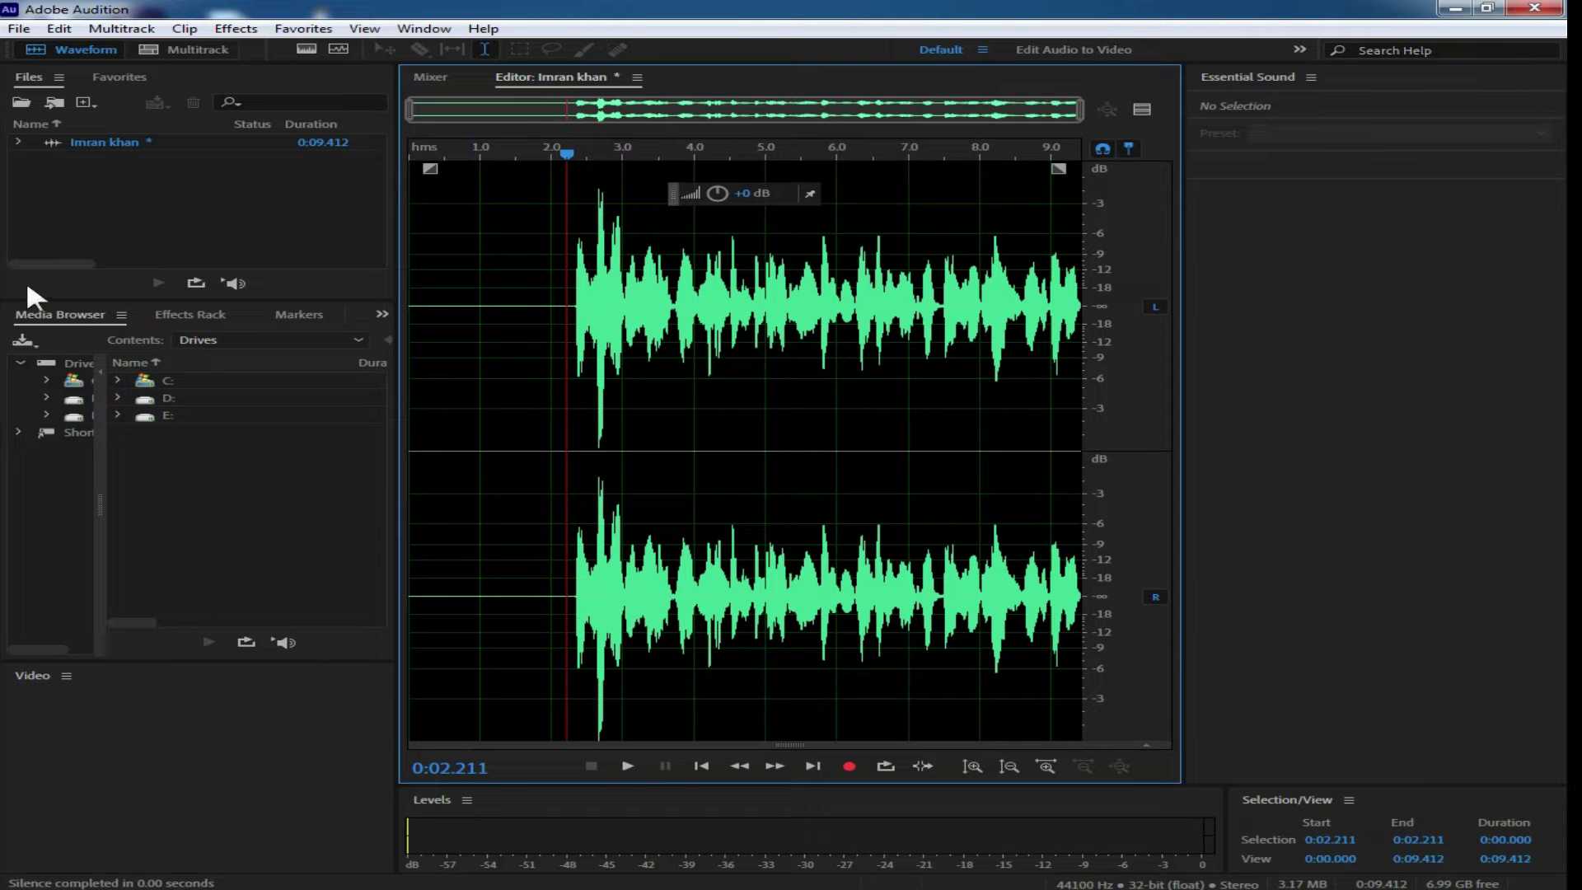
pyautogui.click(556, 281)
pyautogui.moveTo(569, 283); pyautogui.dragTo(589, 286)
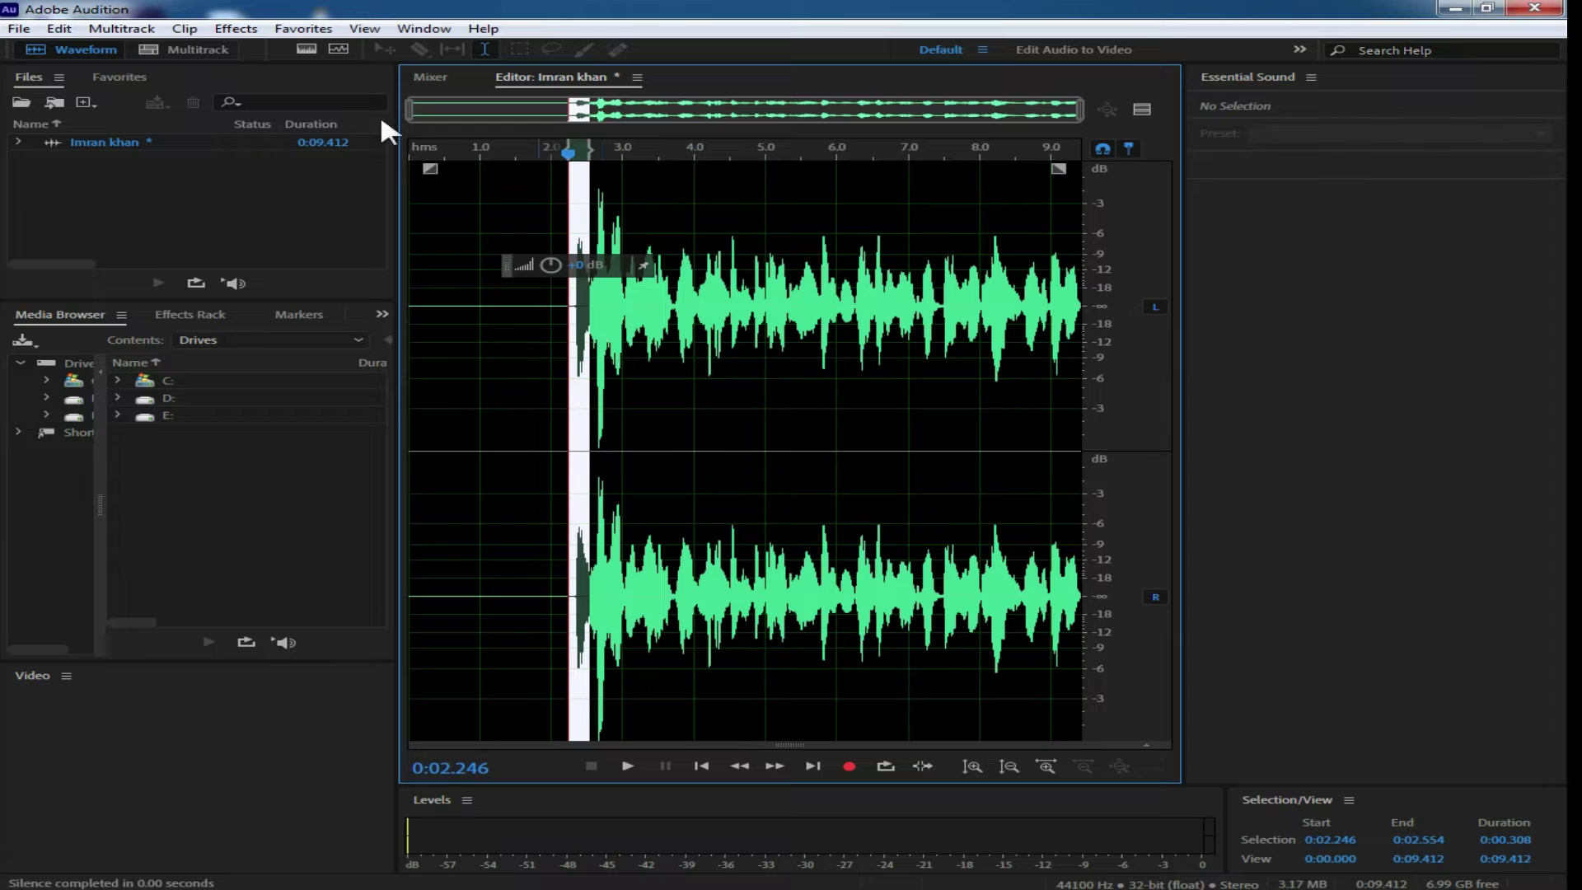
pyautogui.click(236, 31)
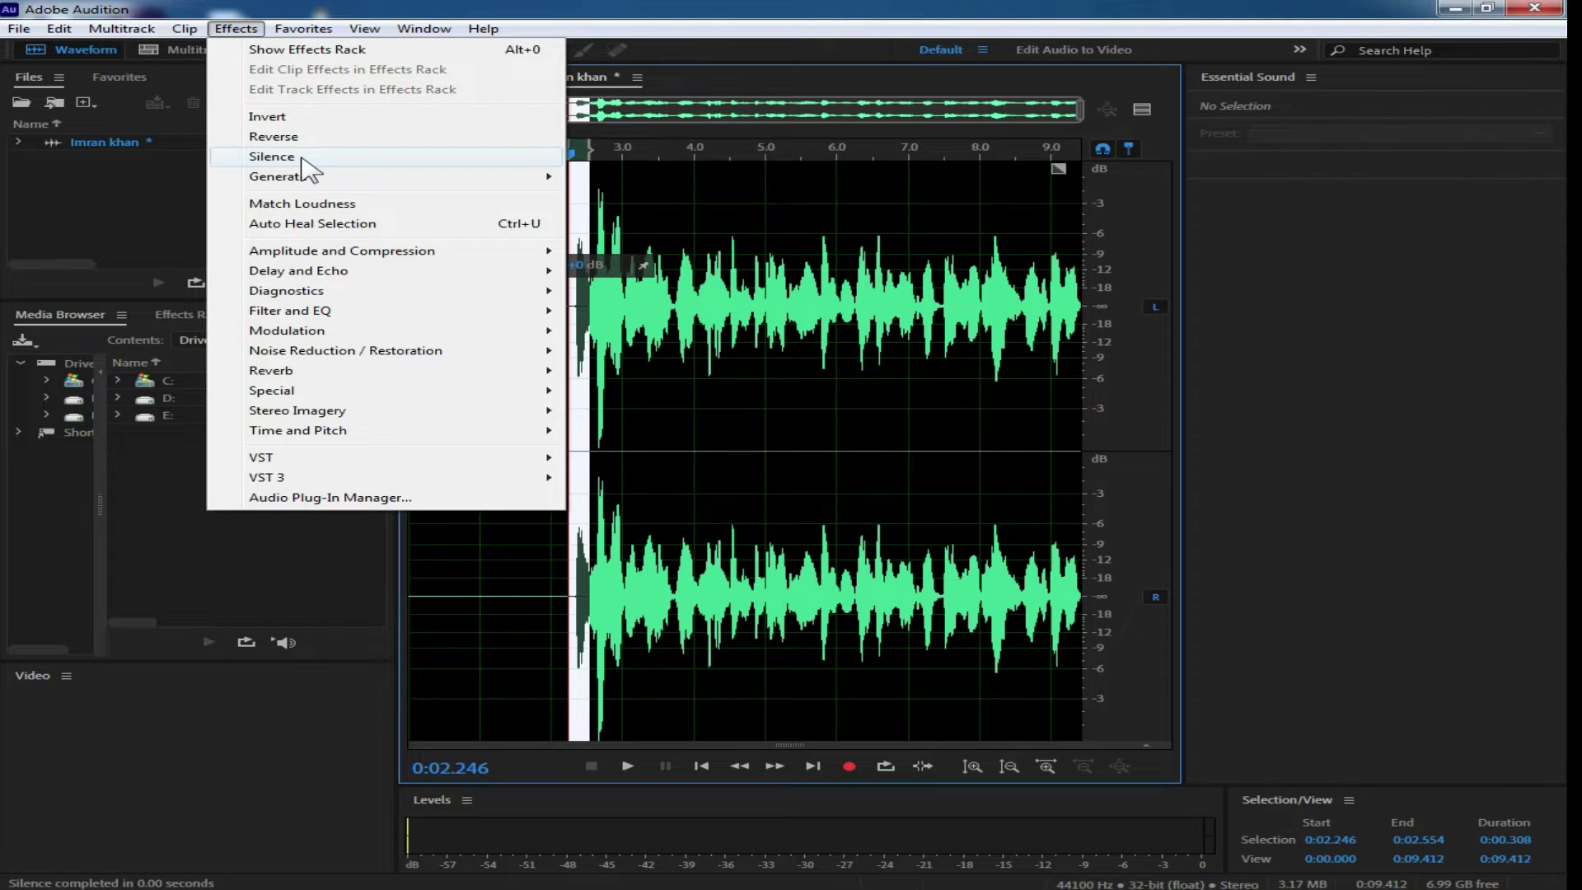
pyautogui.moveTo(318, 176)
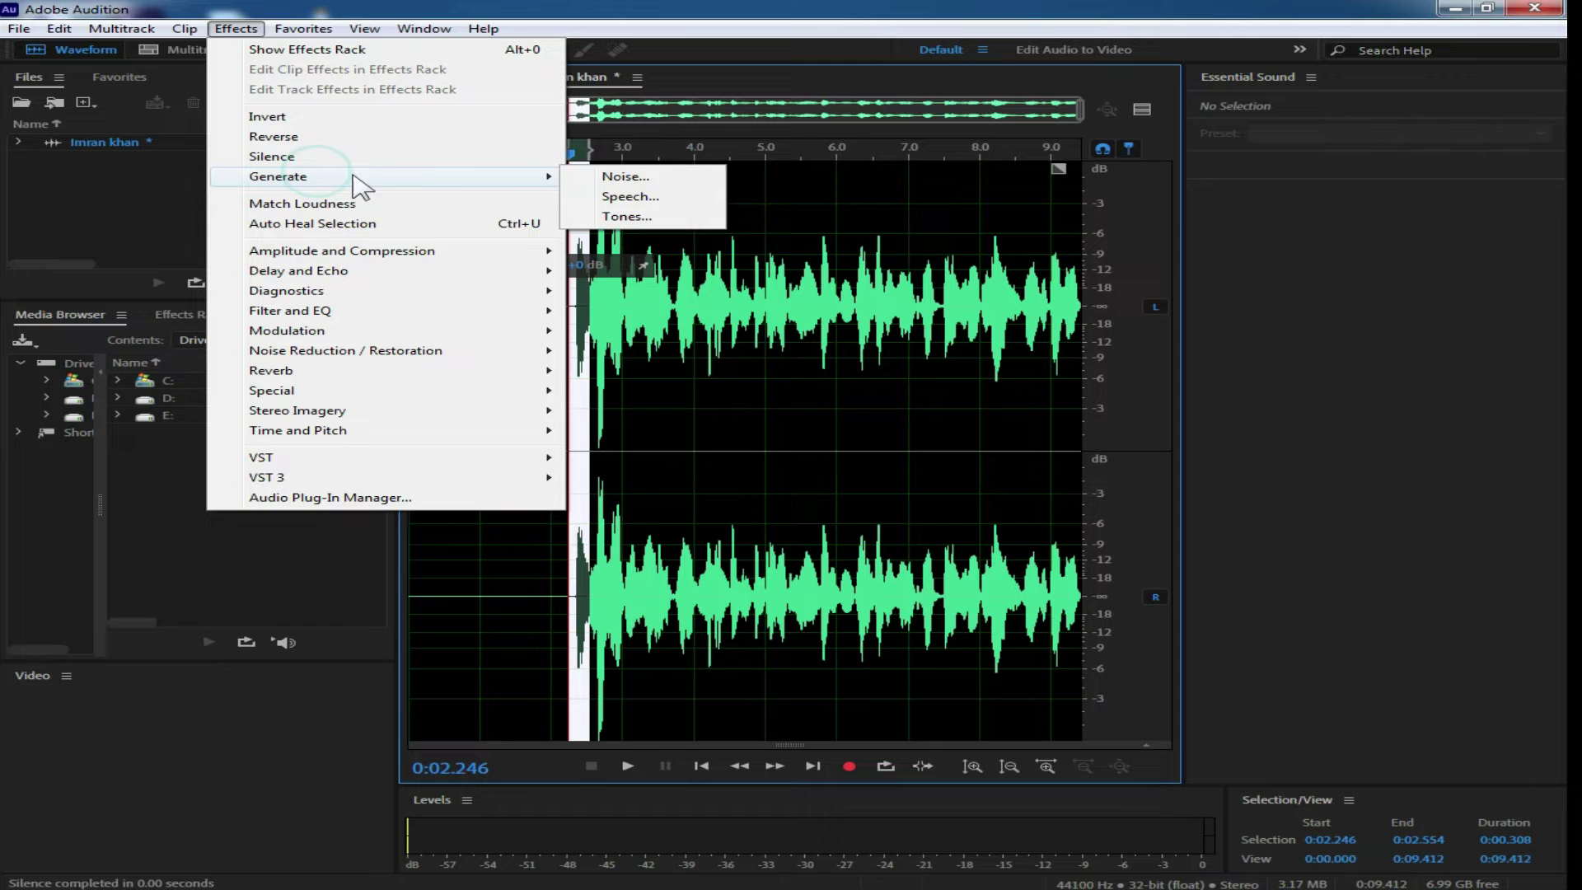
pyautogui.click(645, 218)
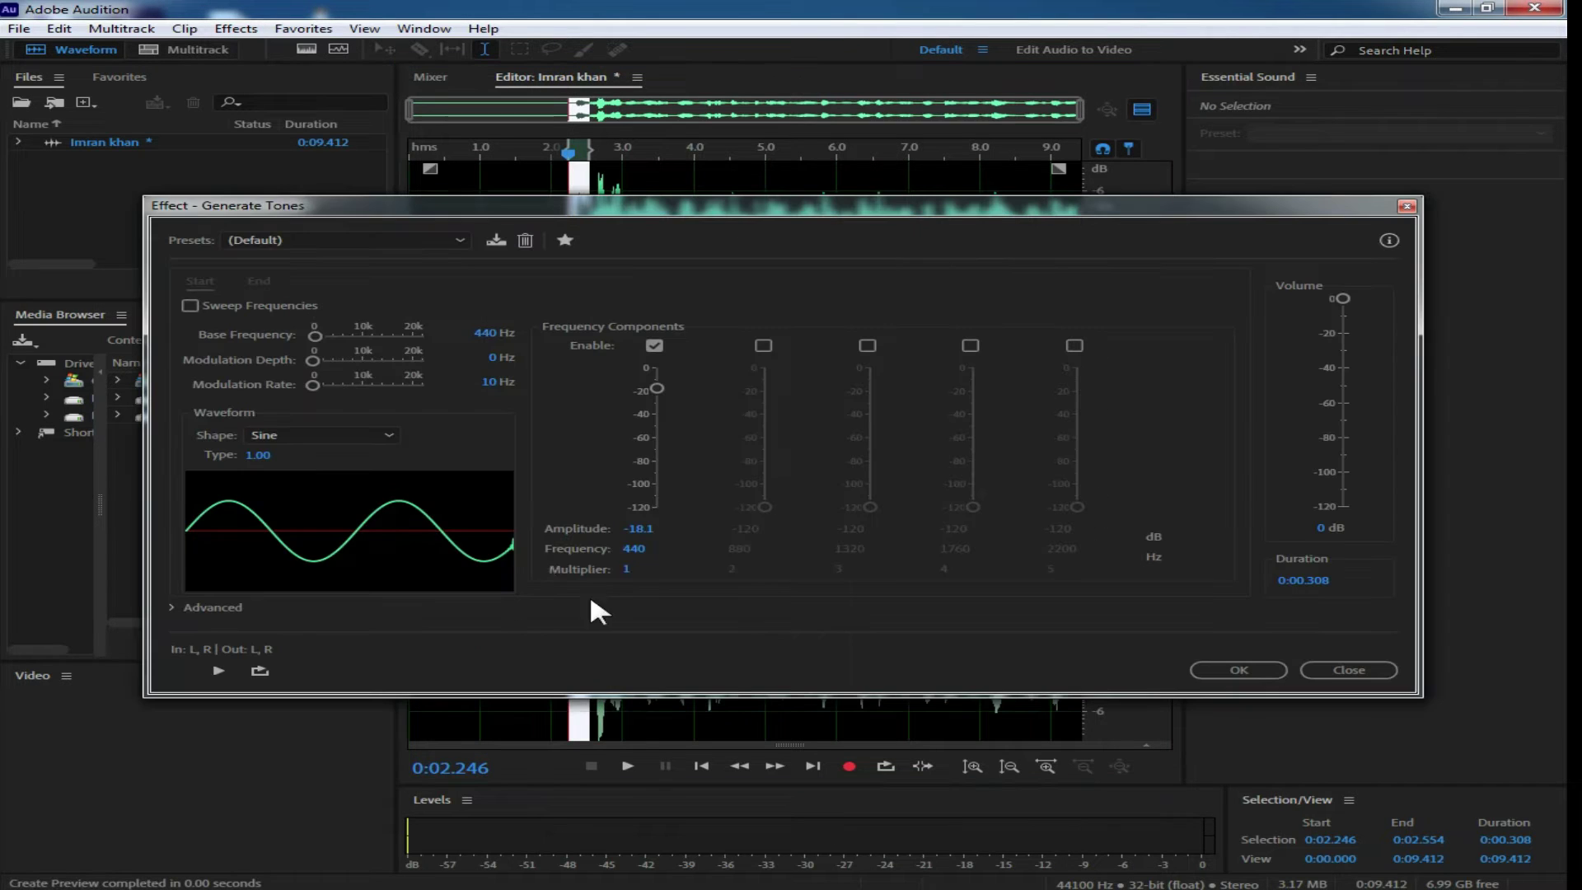
pyautogui.click(1241, 669)
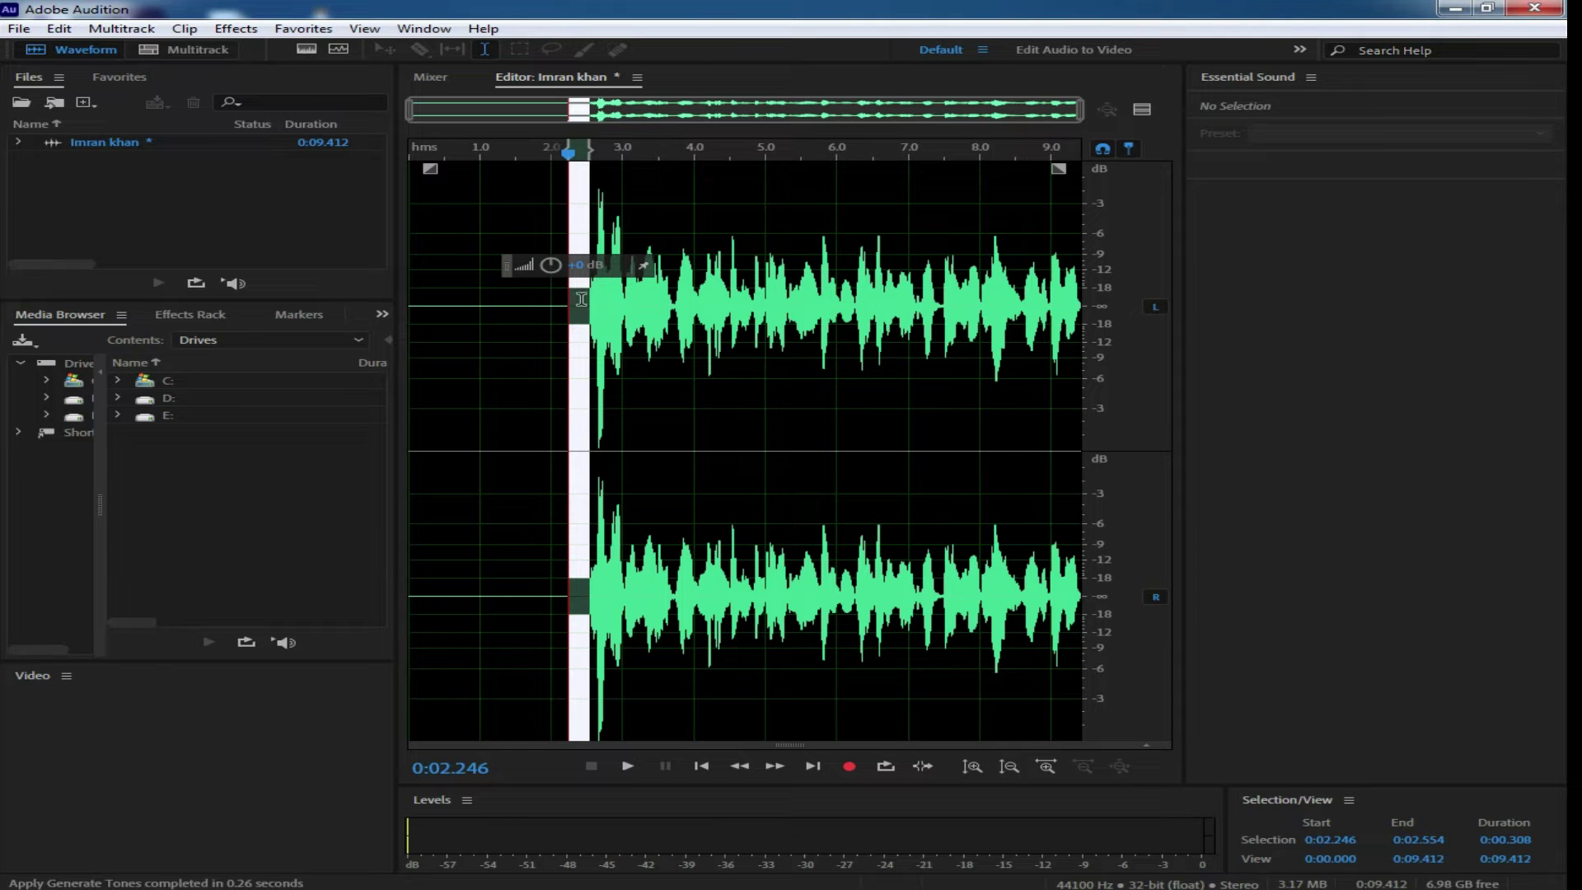
# - Play the generated tone and the speech following it, starting from 1.945 seconds
pyautogui.scroll(4, 600, 300)
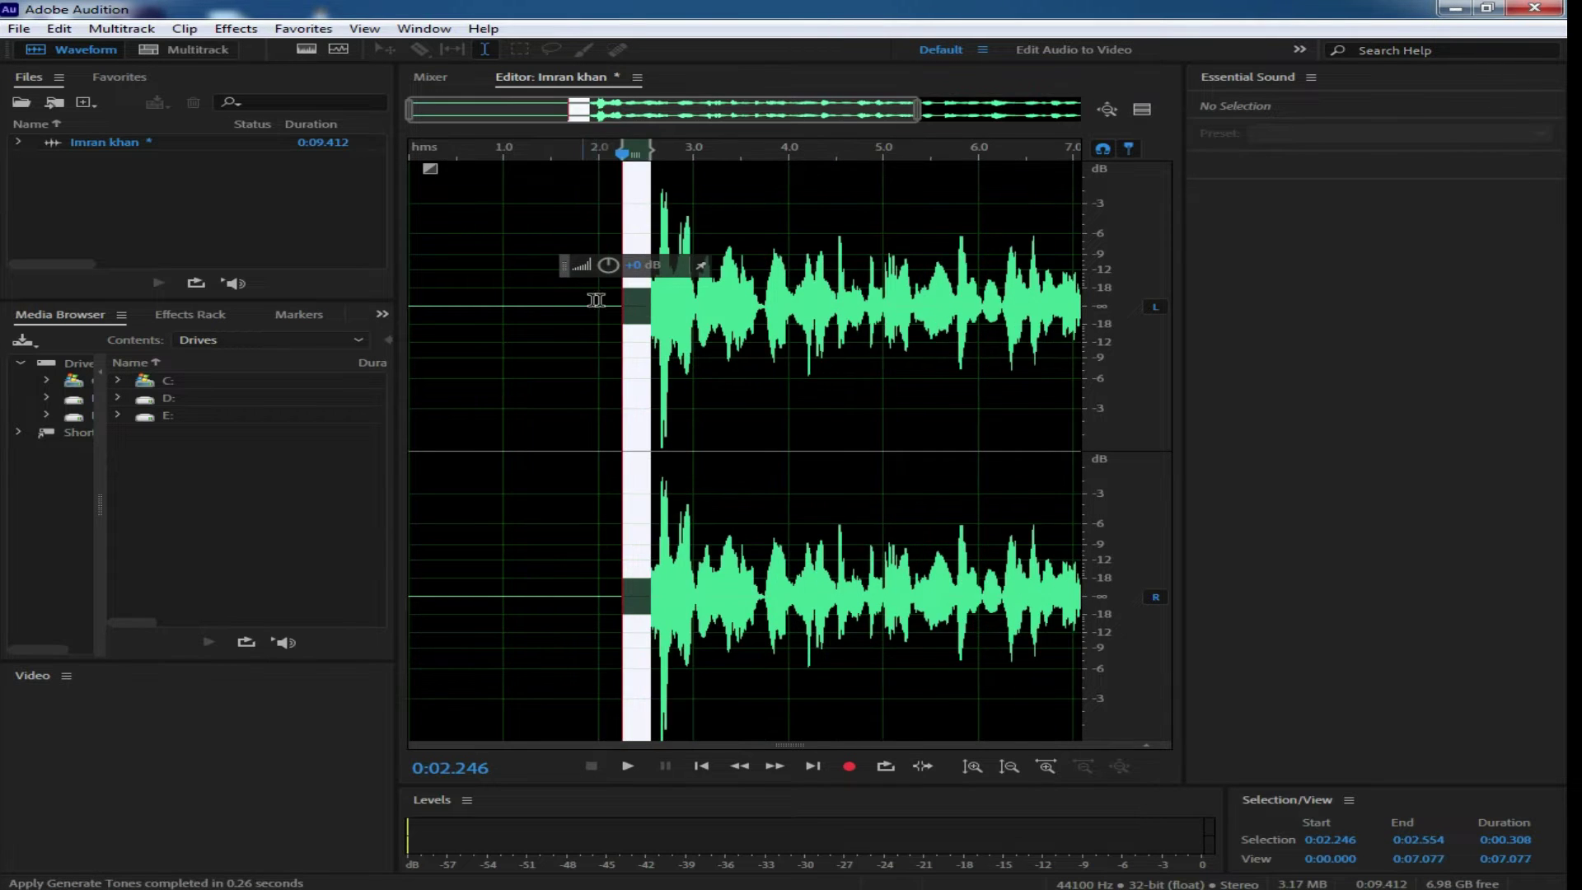
pyautogui.scroll(3, 773, 362)
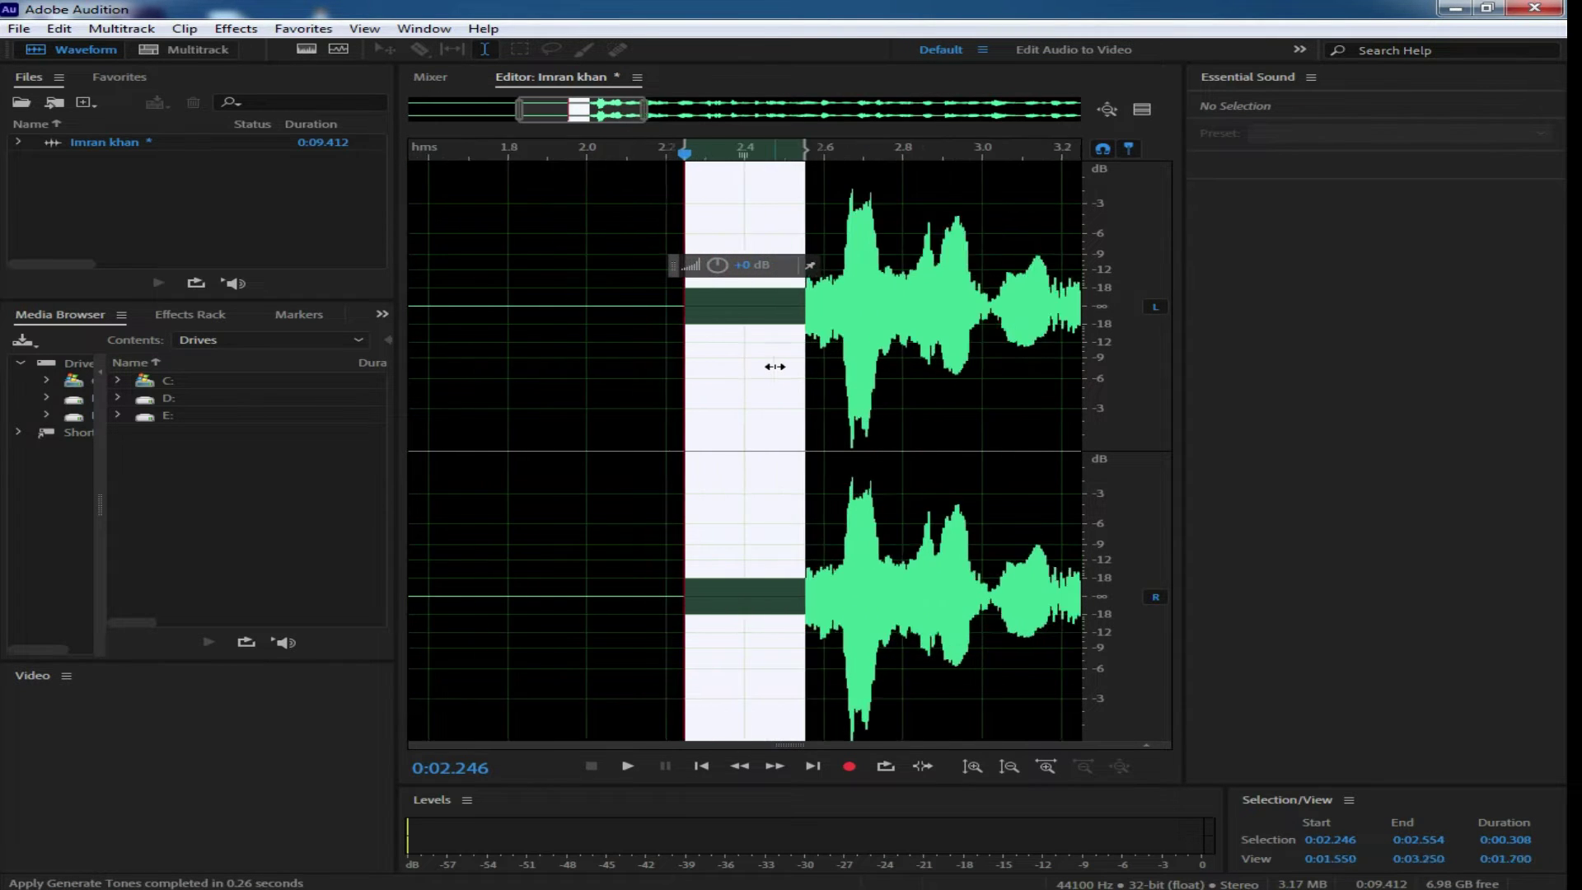
pyautogui.click(777, 324)
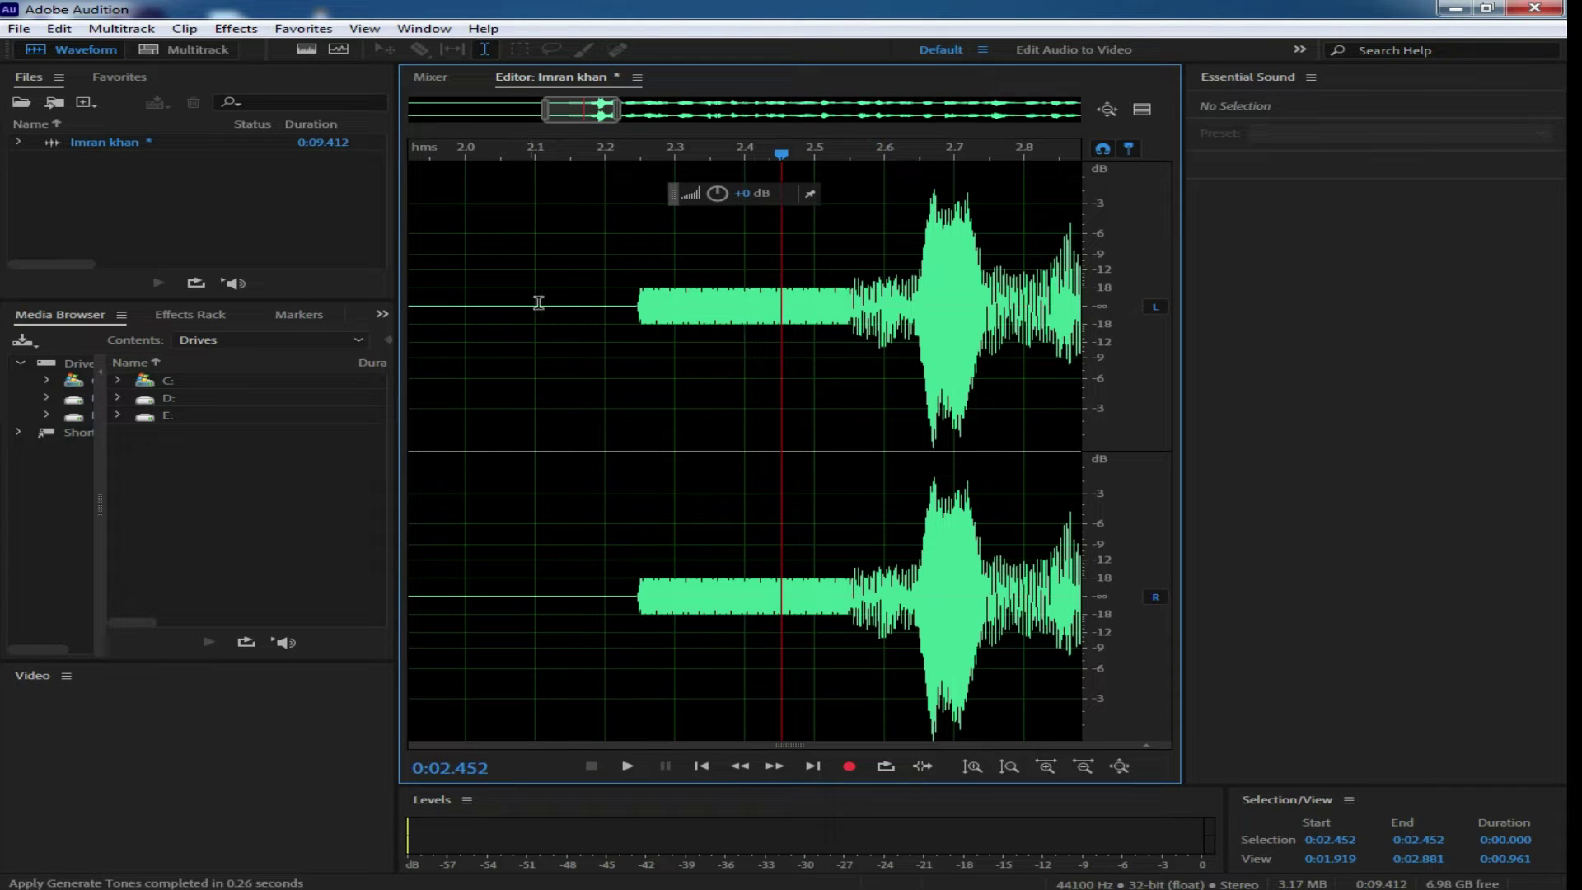
pyautogui.click(429, 295)
pyautogui.press('space')
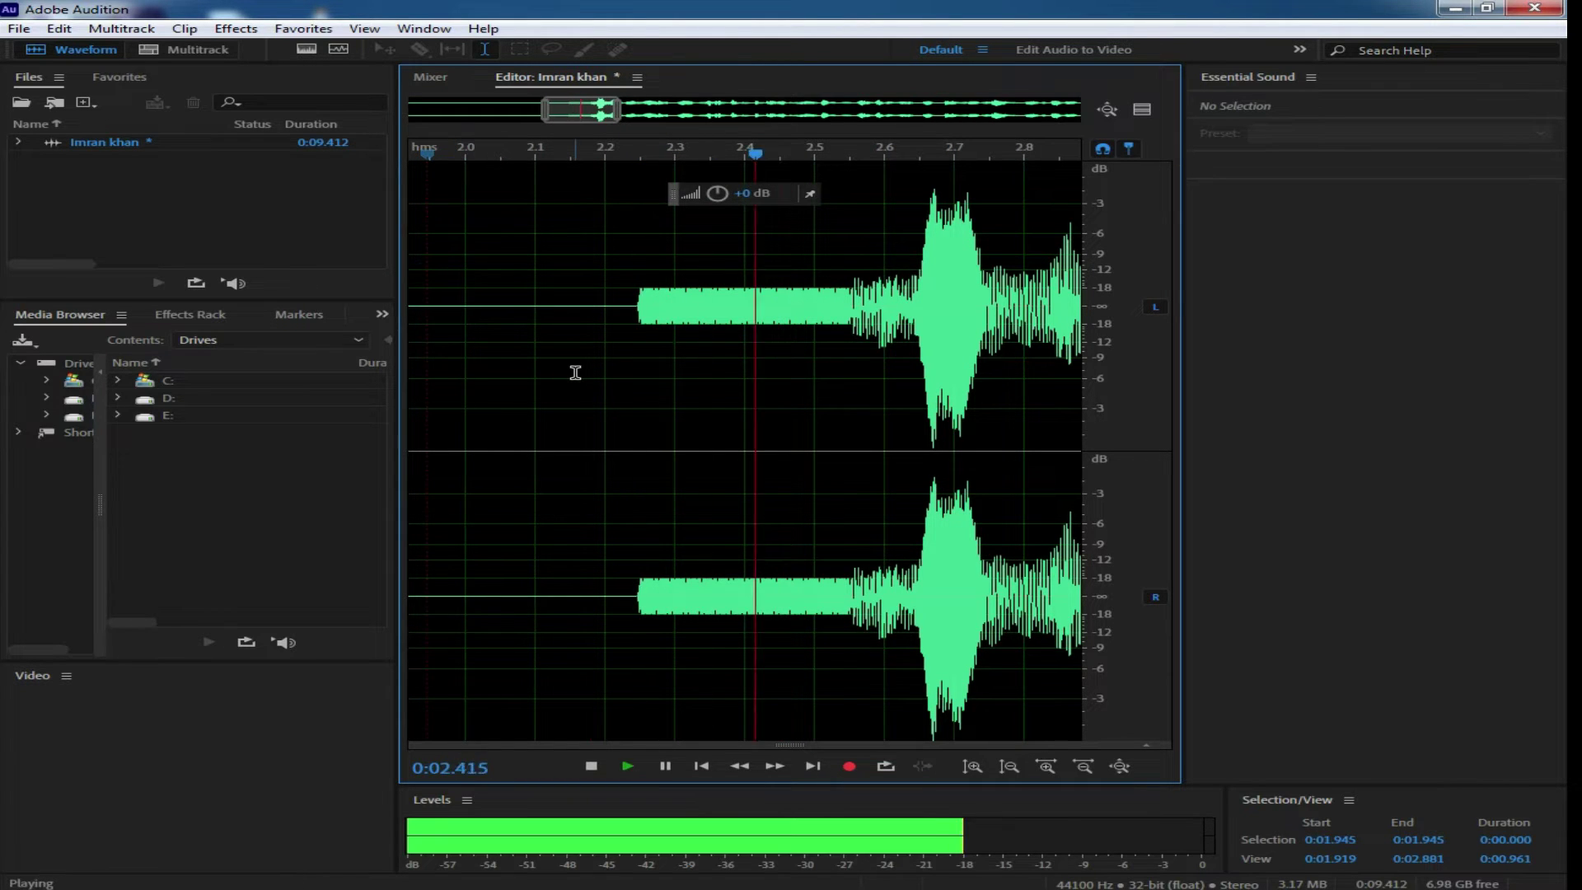
pyautogui.press('space')
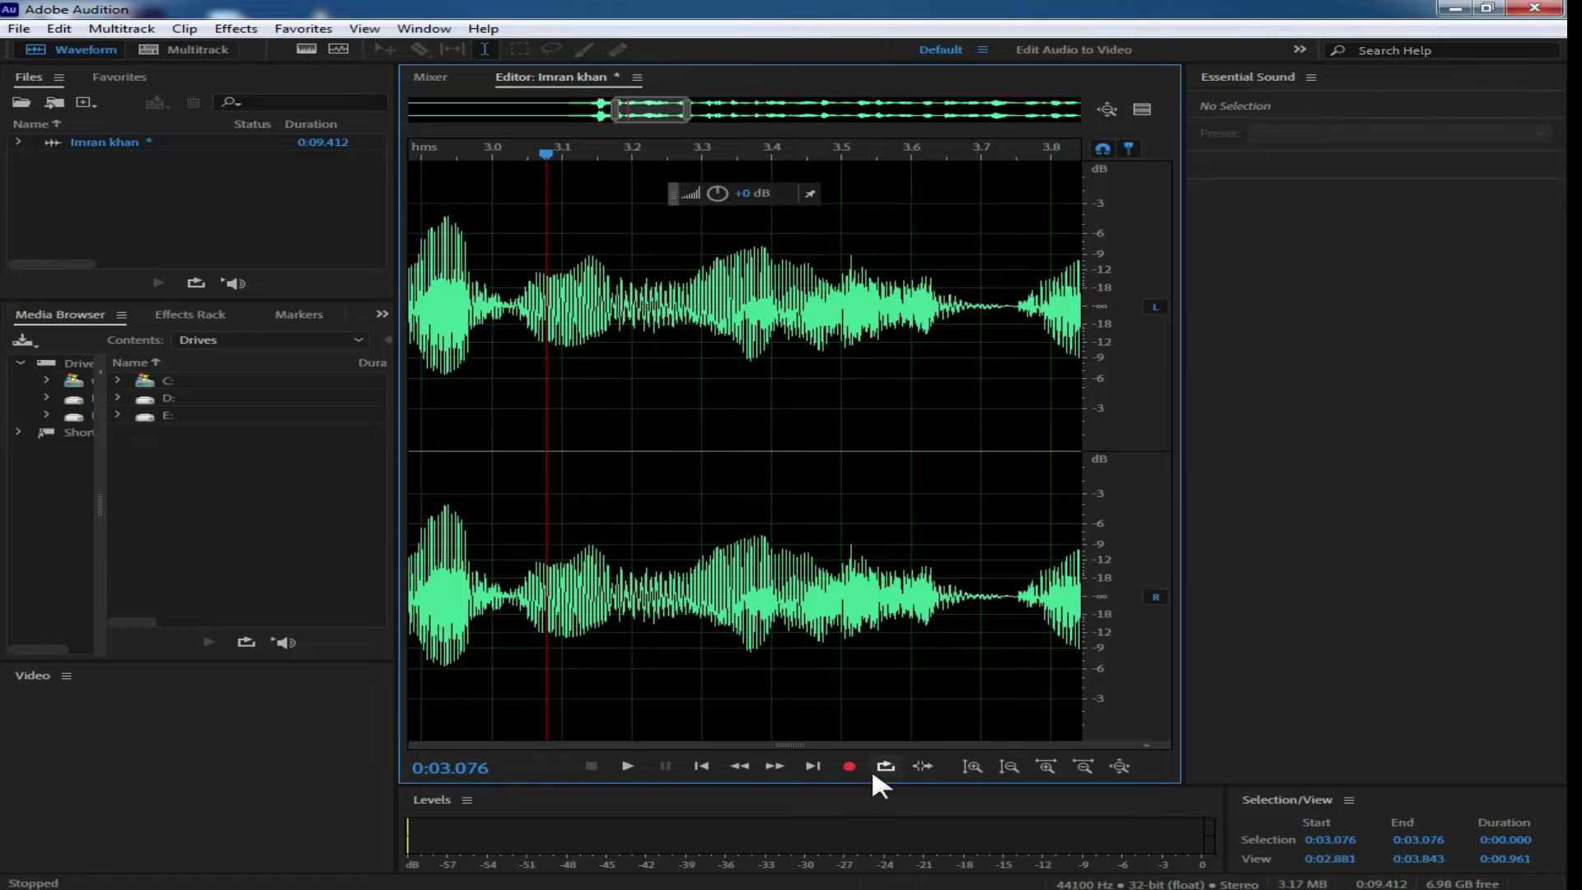
# - Highlight the generated tone section from 2.239 to about 2.55 seconds to show its extent, and clear the selection
pyautogui.moveTo(544, 161); pyautogui.dragTo(427, 165)
pyautogui.moveTo(510, 303); pyautogui.dragTo(716, 310)
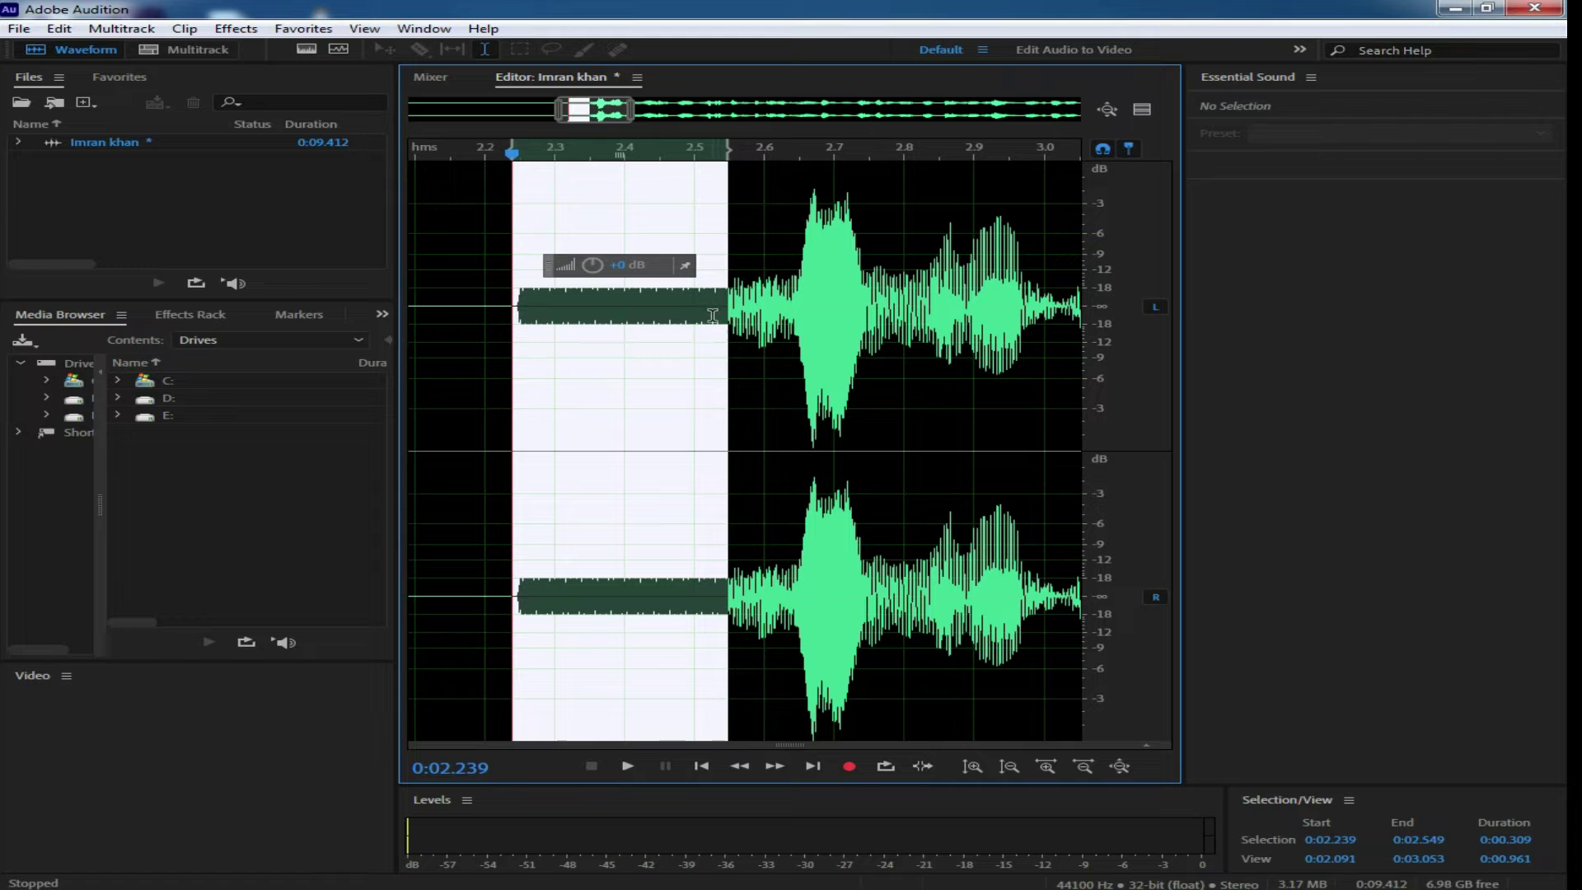
pyautogui.moveTo(731, 305); pyautogui.dragTo(512, 316)
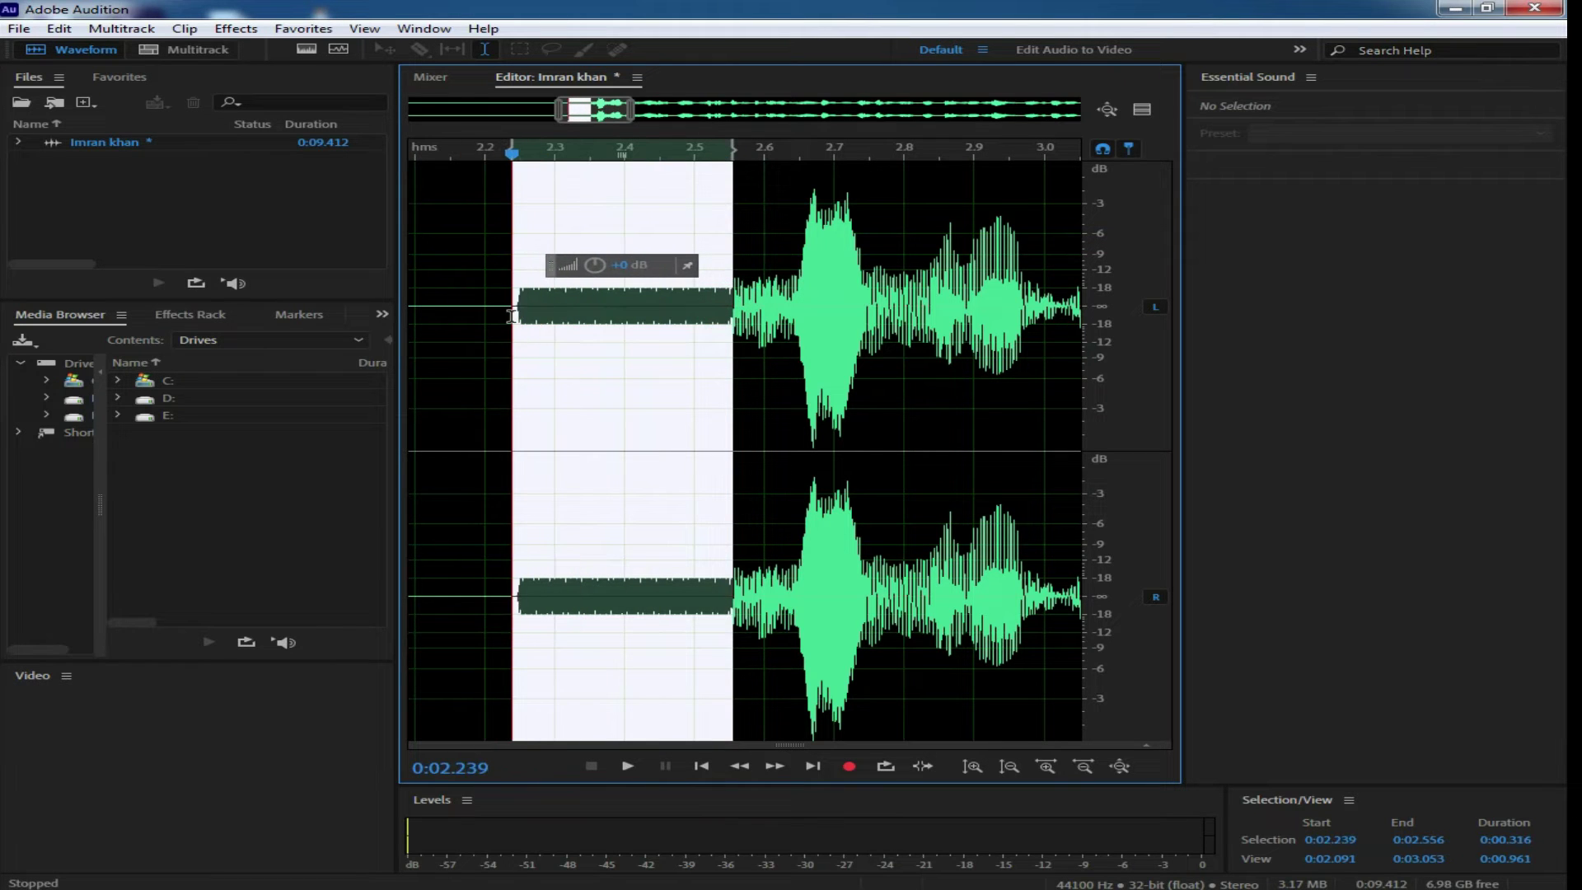
pyautogui.click(492, 302)
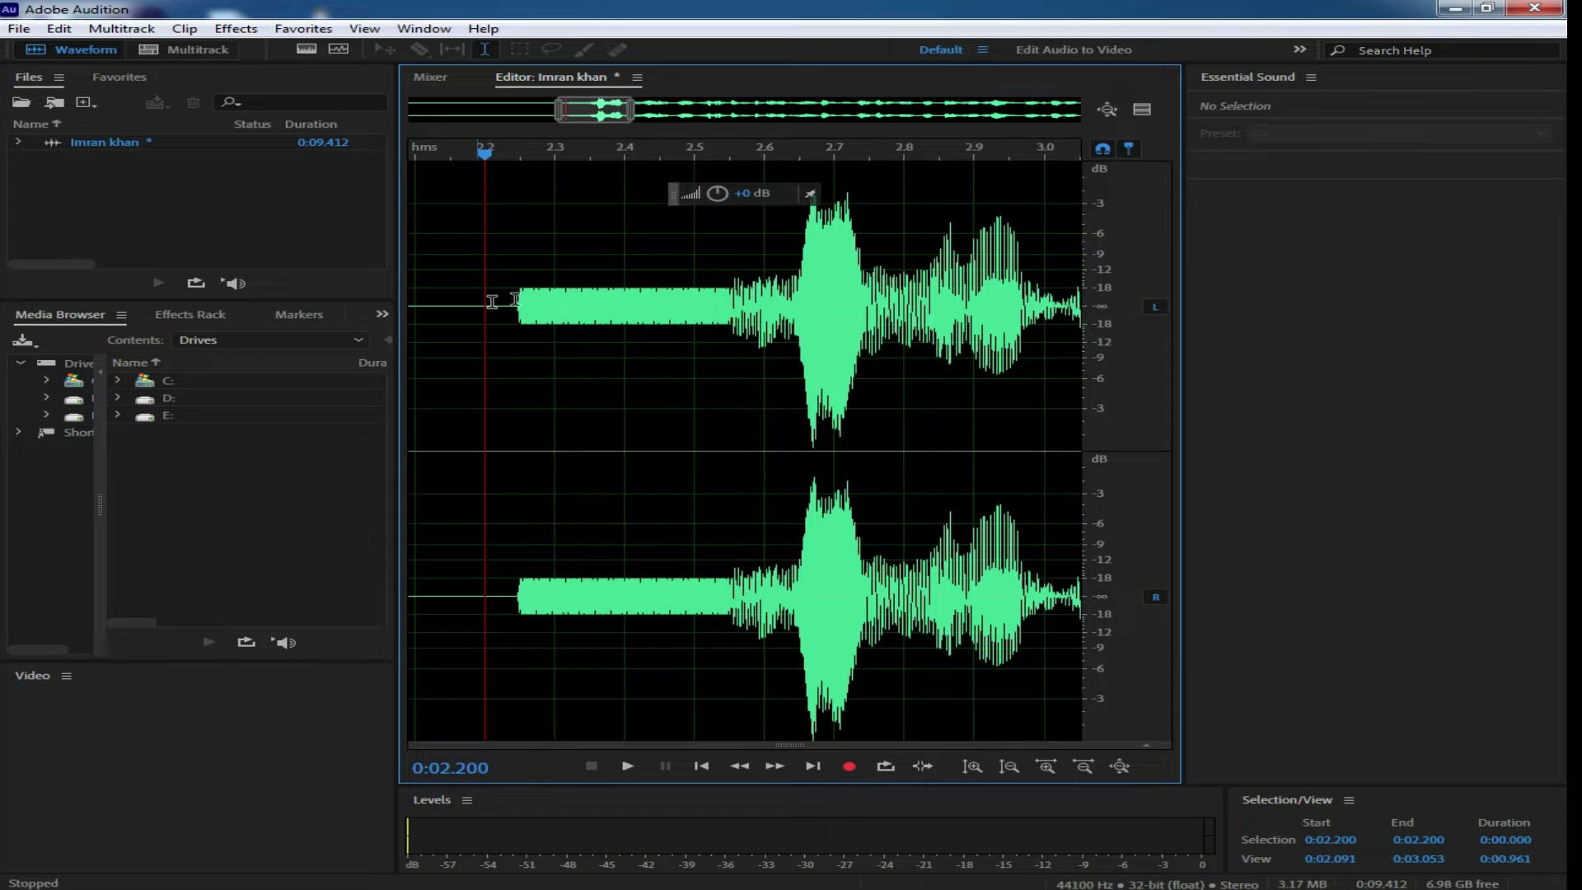
pyautogui.moveTo(512, 297); pyautogui.dragTo(733, 340)
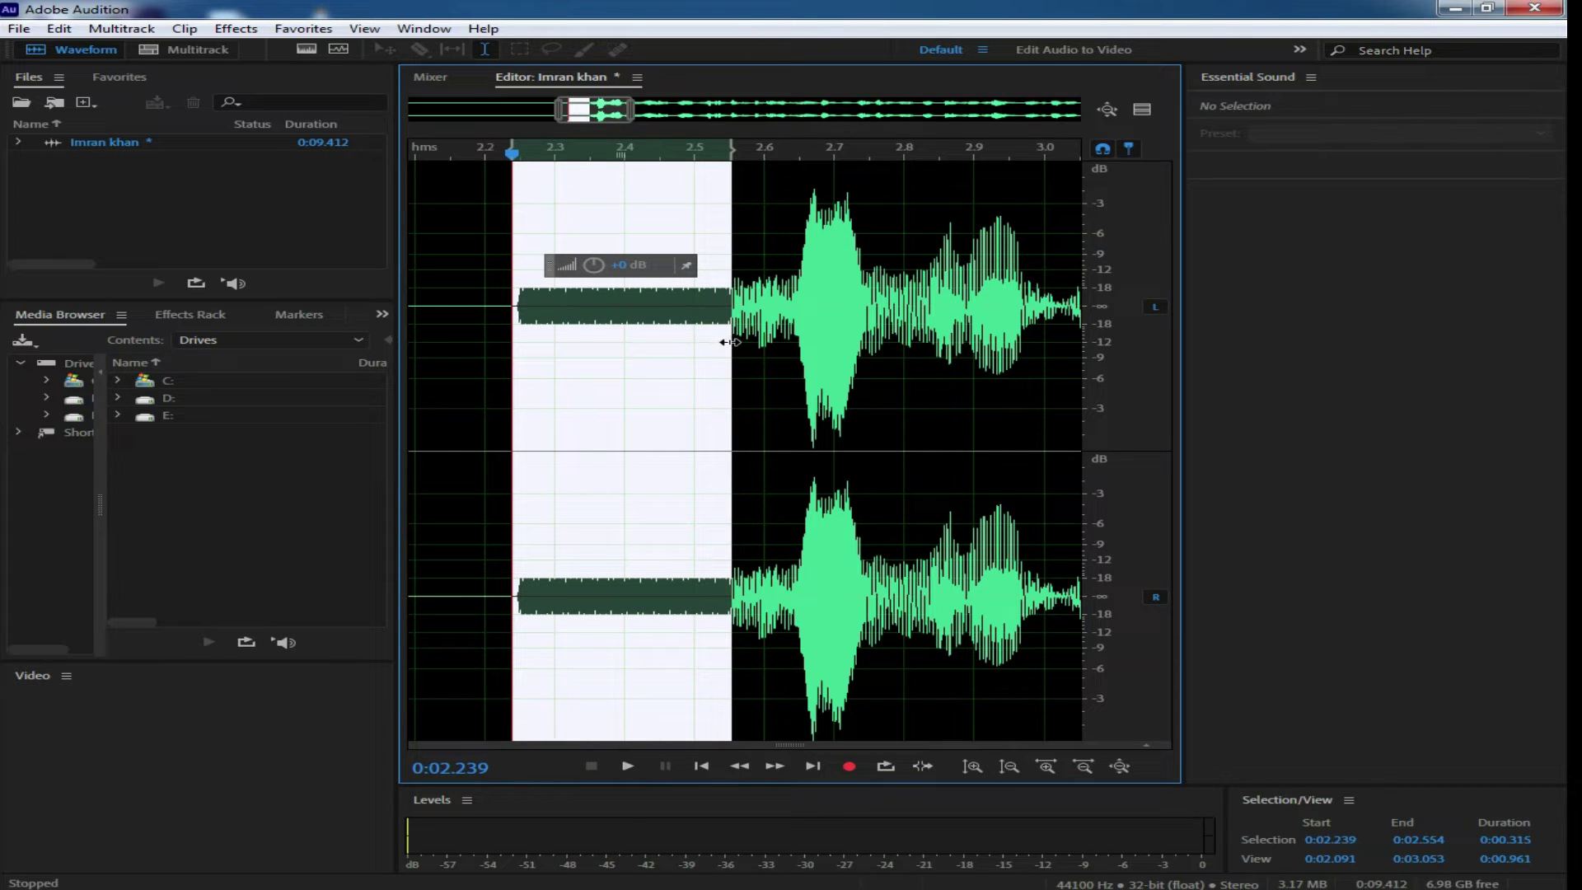
pyautogui.click(659, 353)
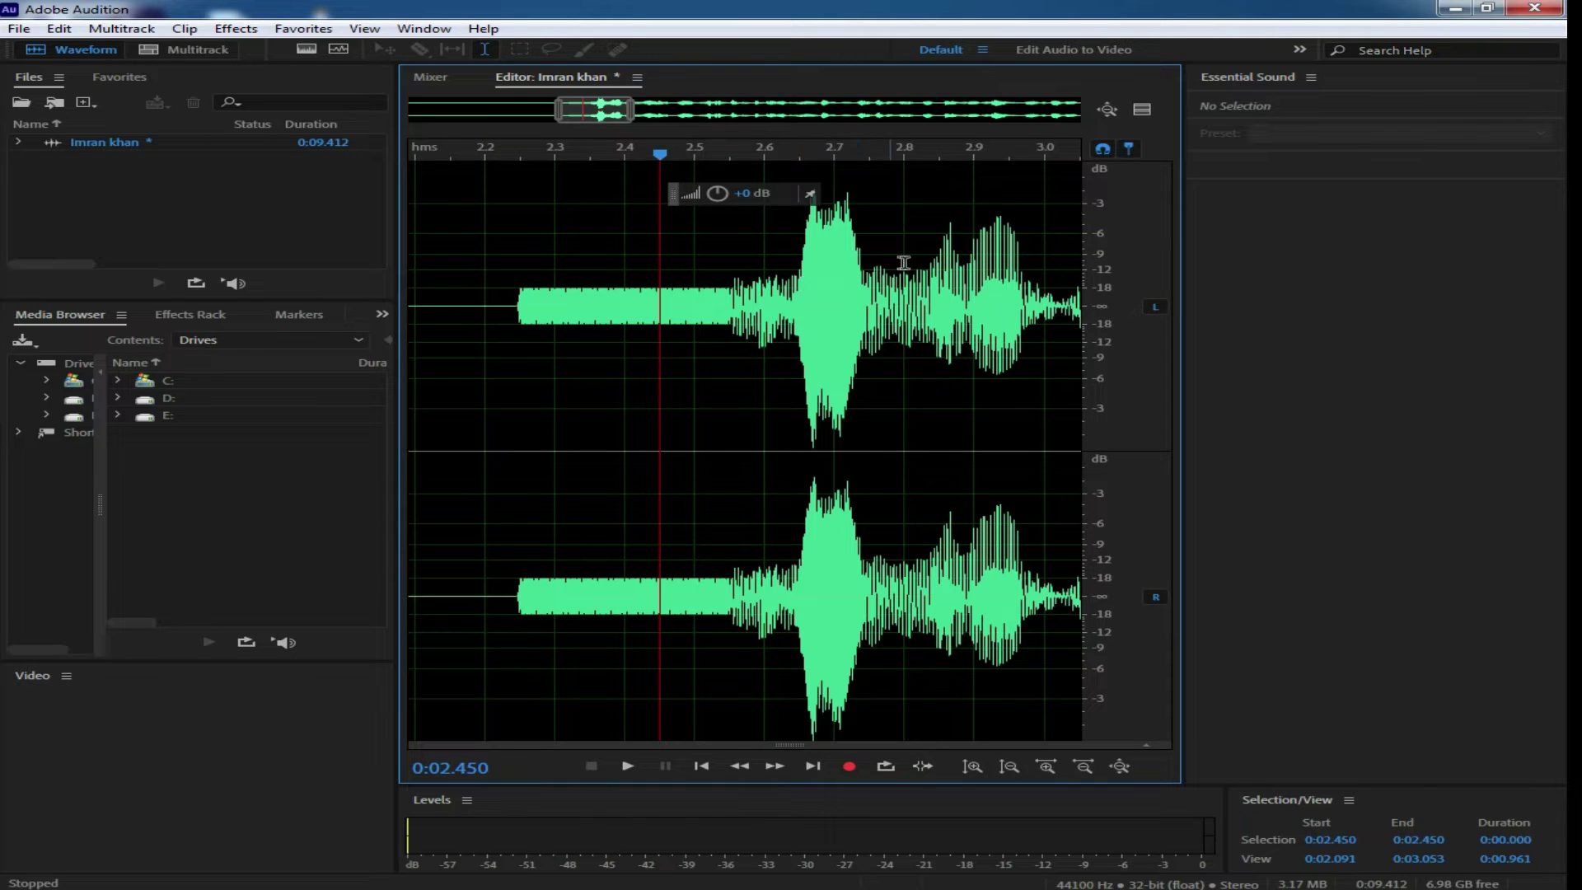
# - Replace the audio from 2.237 to 2.983 seconds with a longer 440 Hz sine tone using the default preset
pyautogui.moveTo(1032, 280); pyautogui.dragTo(515, 297)
pyautogui.click(235, 28)
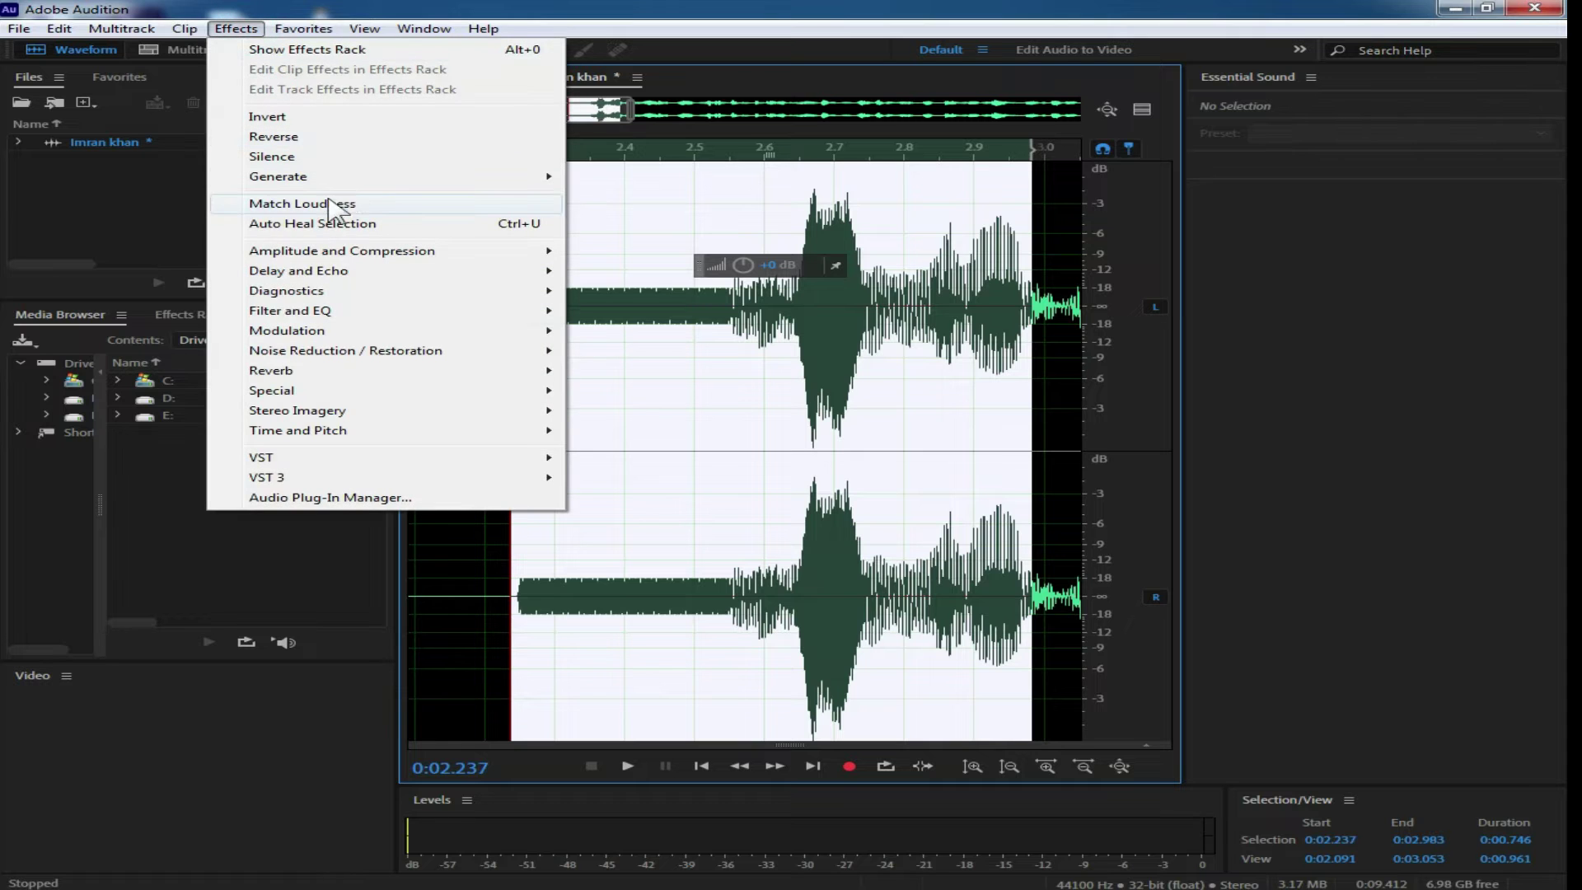
pyautogui.moveTo(351, 178)
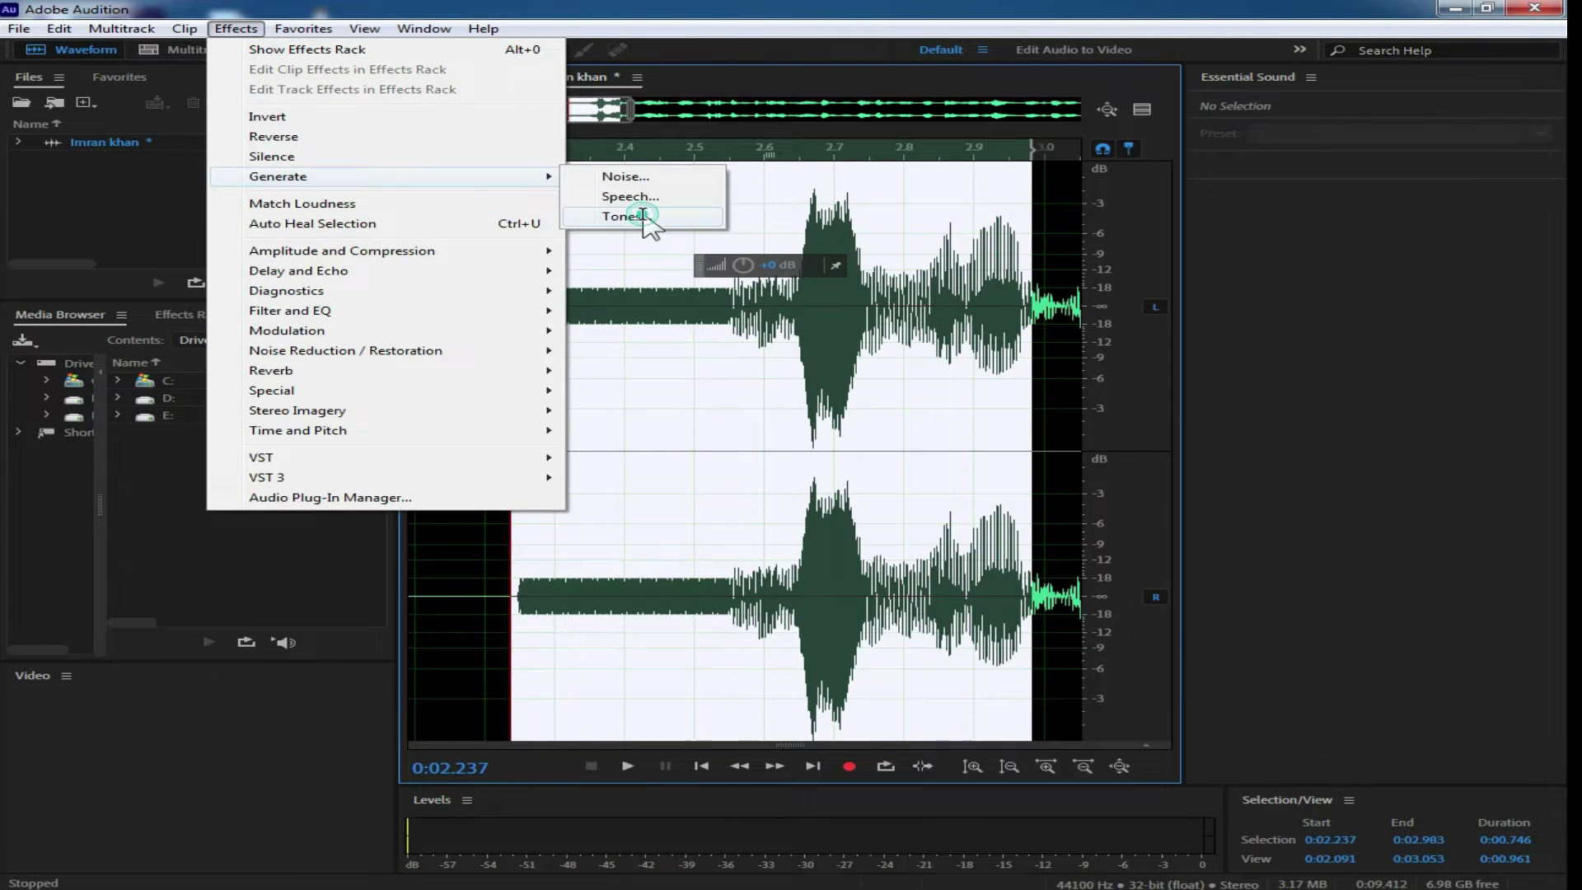
pyautogui.click(621, 216)
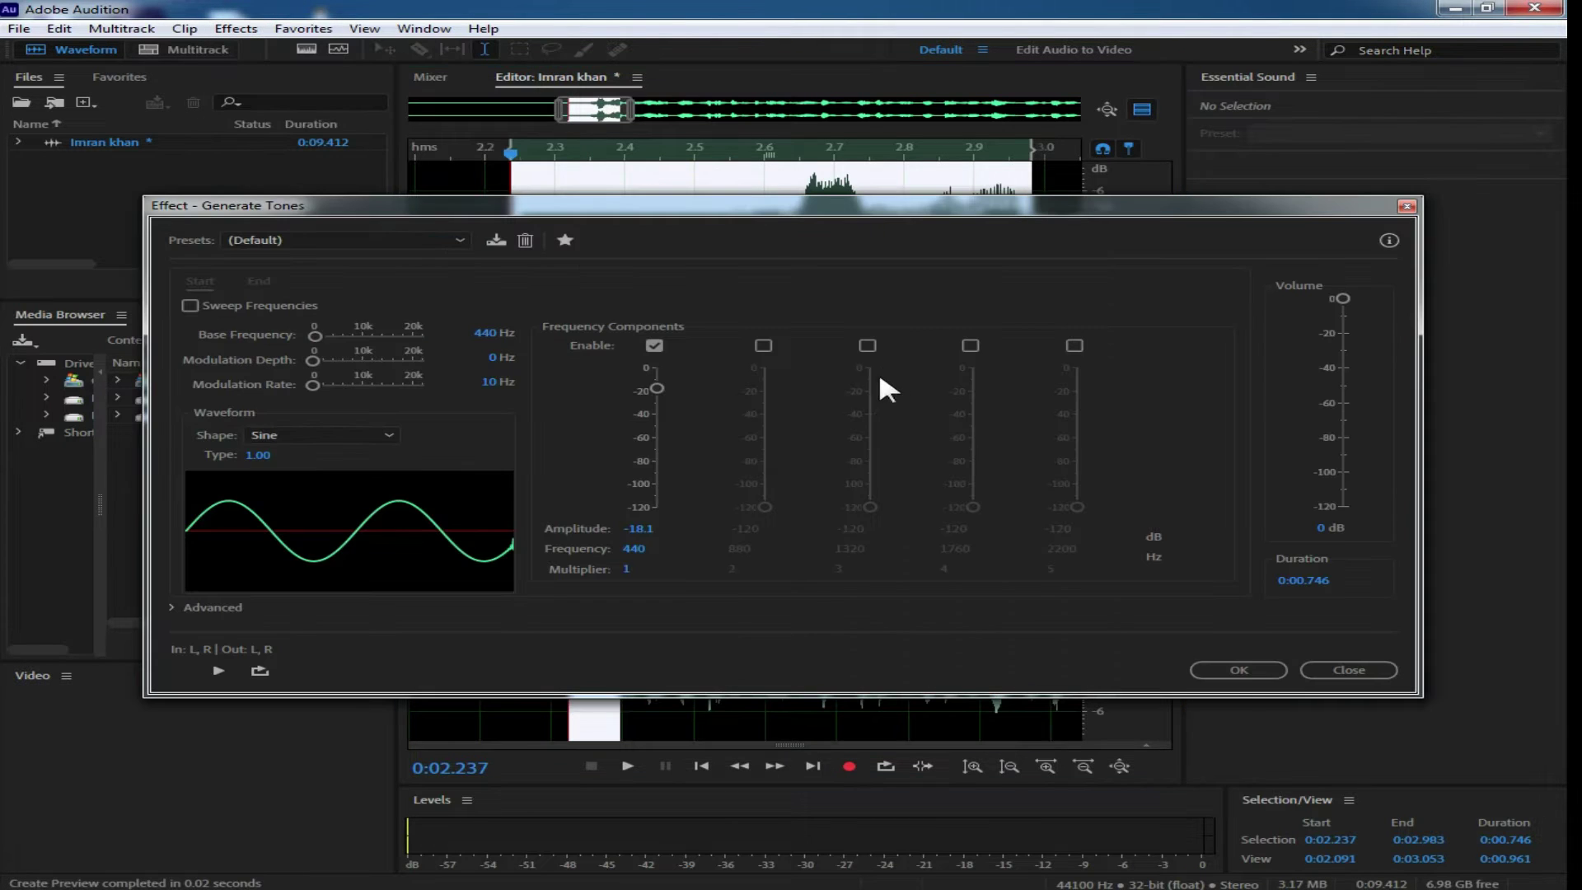
pyautogui.click(1273, 674)
pyautogui.click(486, 330)
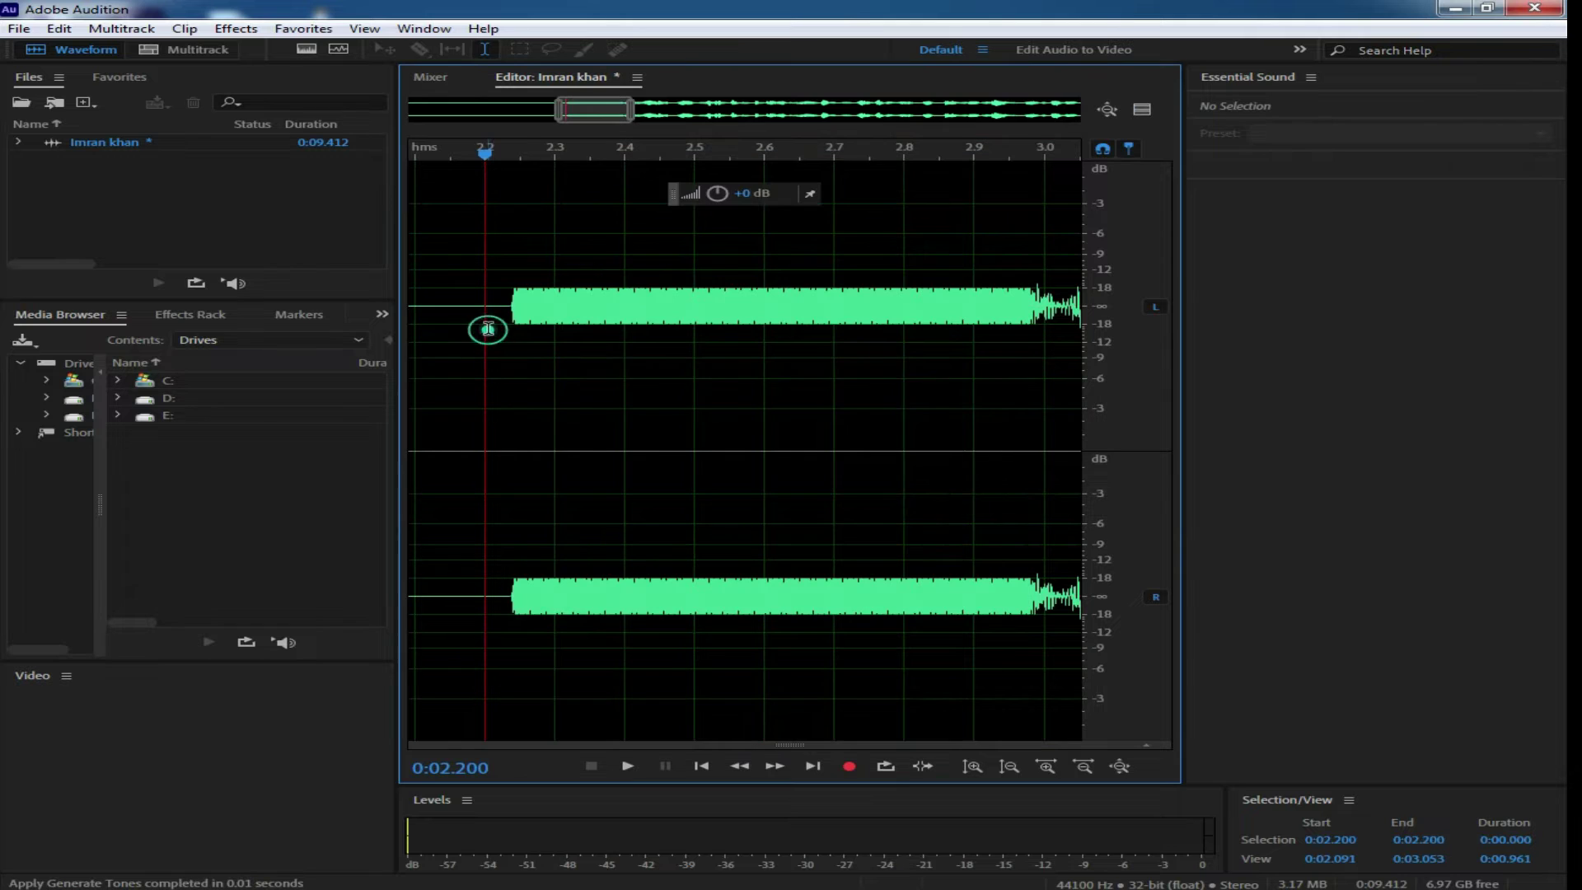
# - Play the recording from 1.508 seconds through the longer tone and into the speech, and stop playback
pyautogui.scroll(-8, 510, 328)
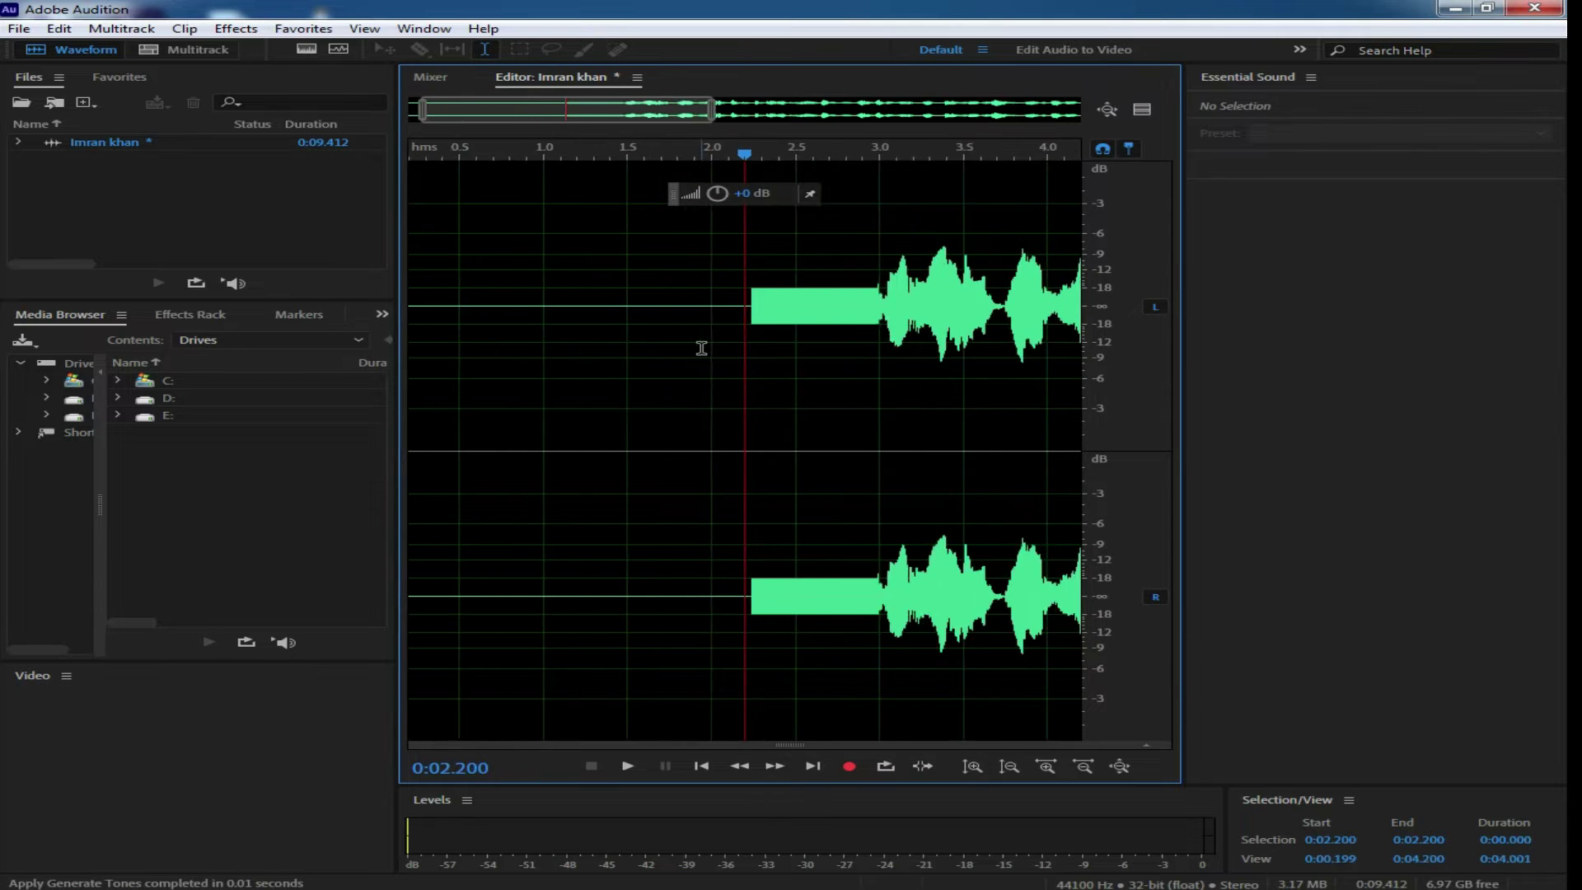
pyautogui.click(551, 292)
pyautogui.press('space')
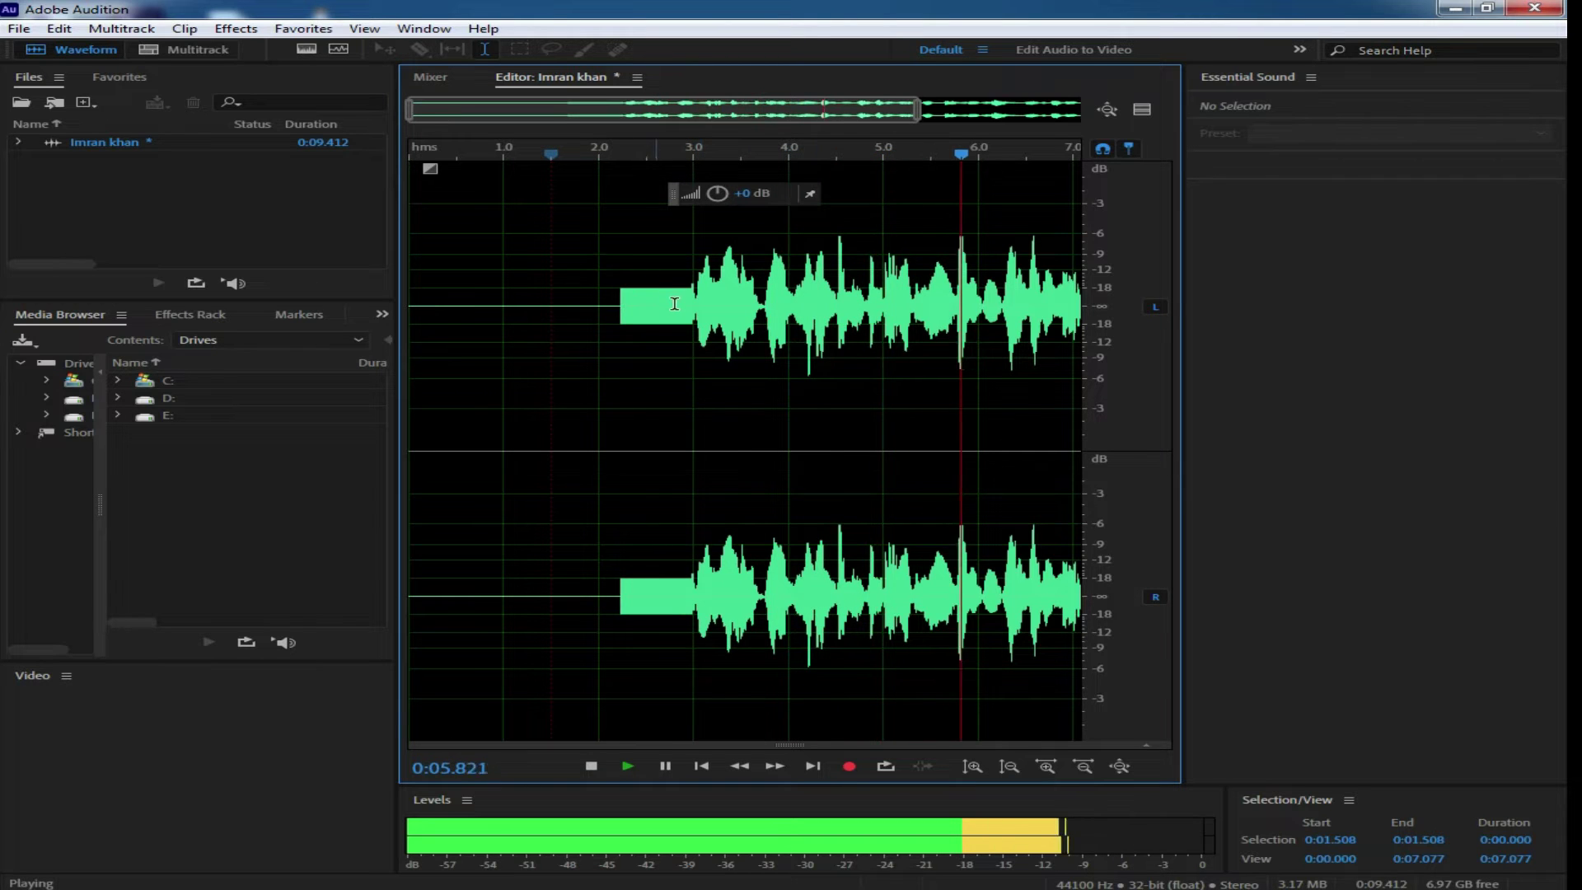
pyautogui.press('space')
# - Highlight the tone section from 2.114 to 3.000 seconds and undo both tone generations
pyautogui.moveTo(609, 298); pyautogui.dragTo(695, 304)
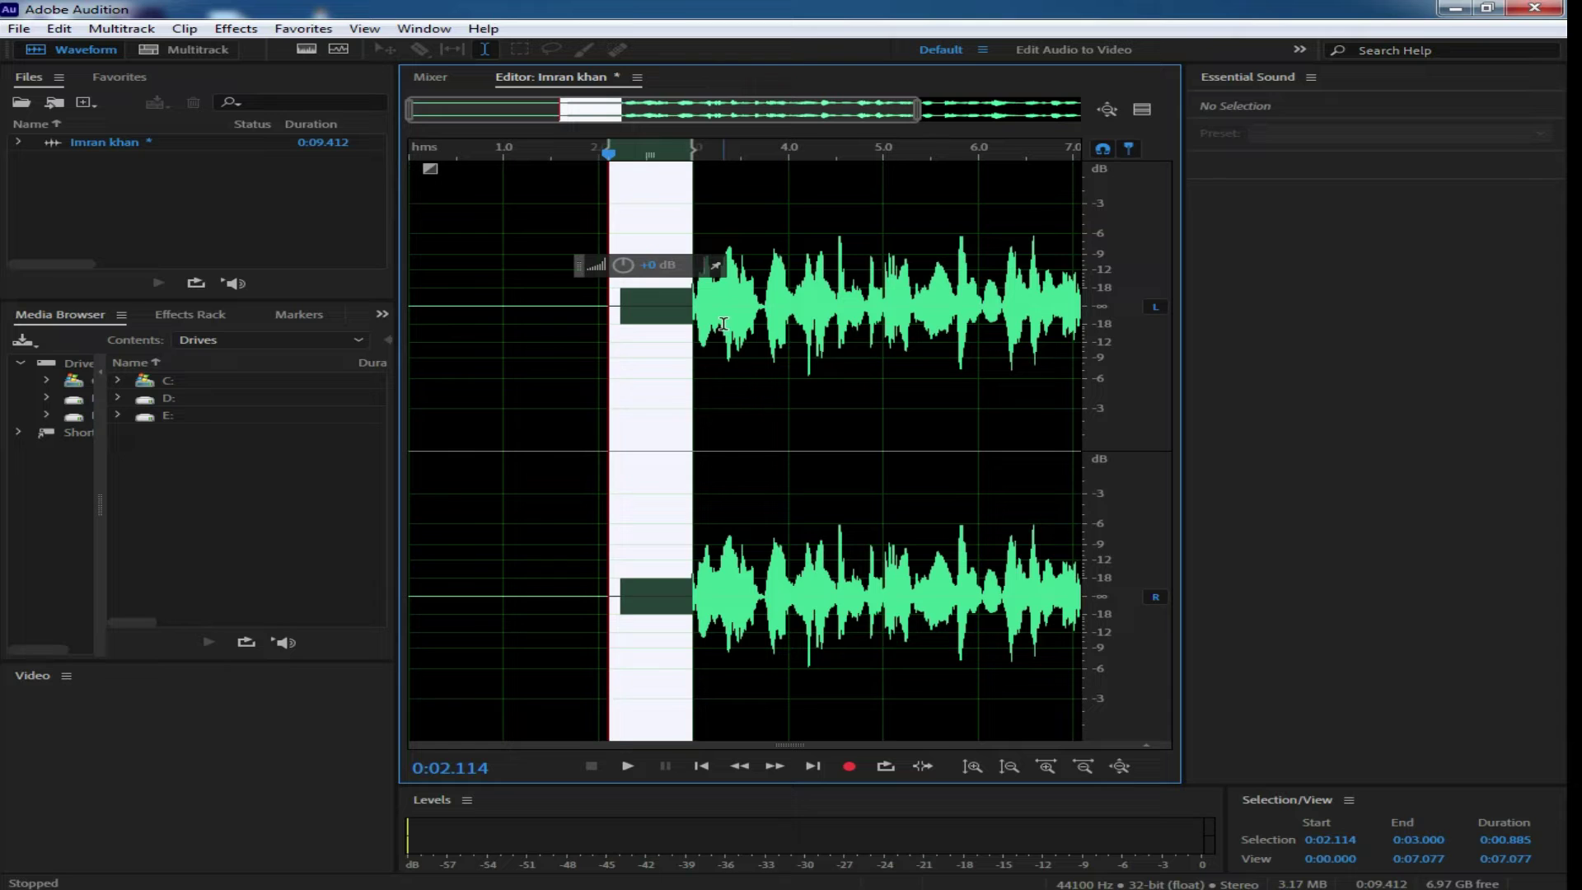
pyautogui.hotkey('ctrl', 'z')
pyautogui.hotkey('ctrl', 'z')
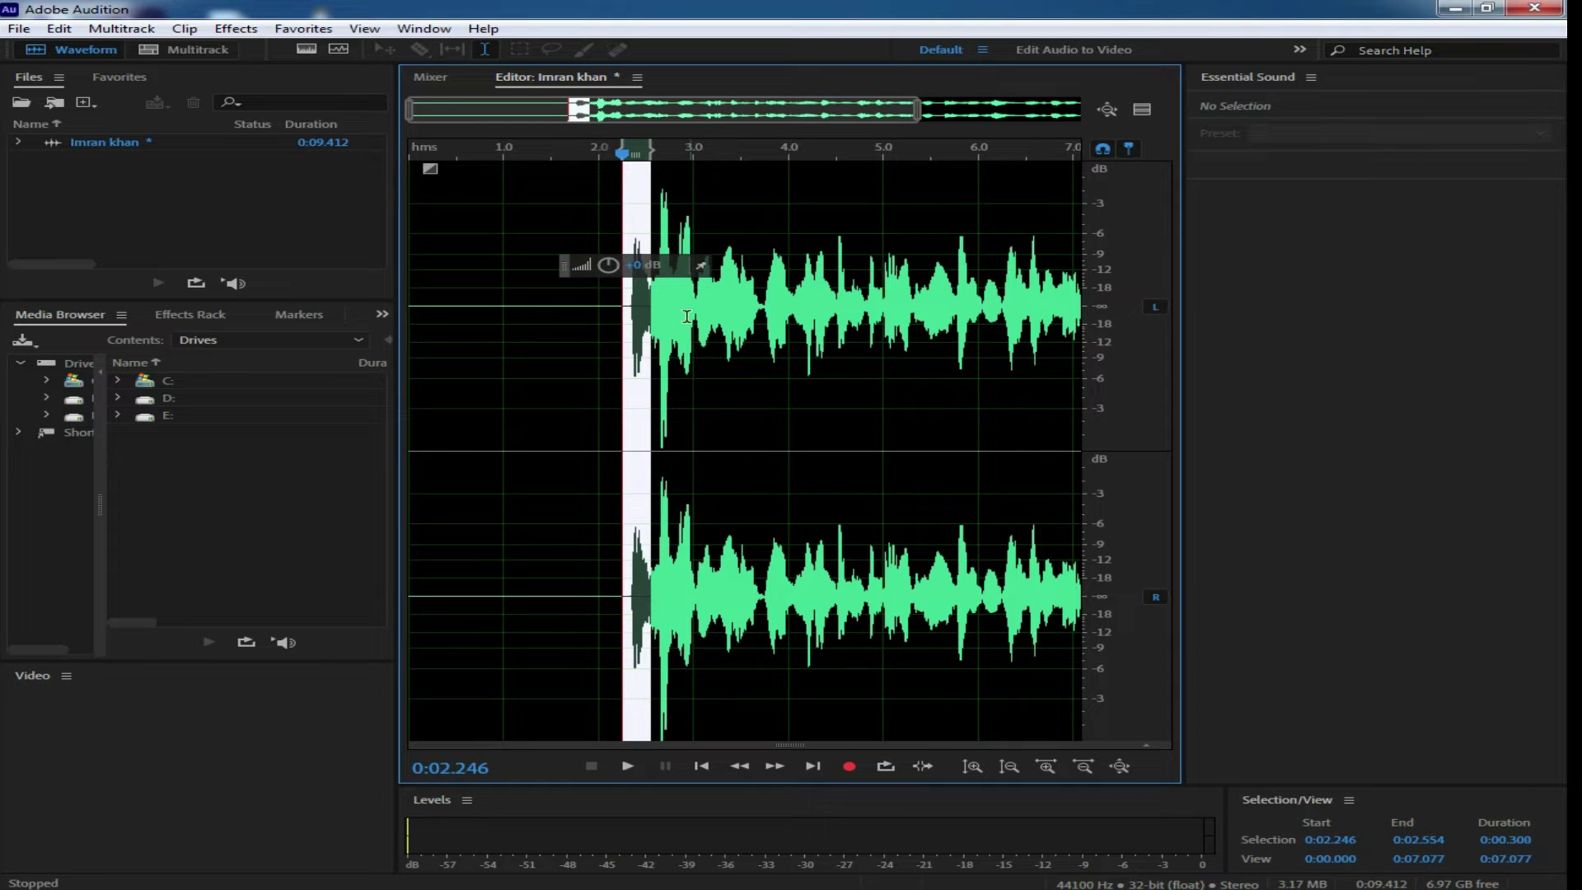
# - Replace the audio from 2.243 to 3.790 seconds with brown spatial stereo noise using the default preset, and clear the selection
pyautogui.click(693, 313)
pyautogui.moveTo(622, 288); pyautogui.dragTo(768, 299)
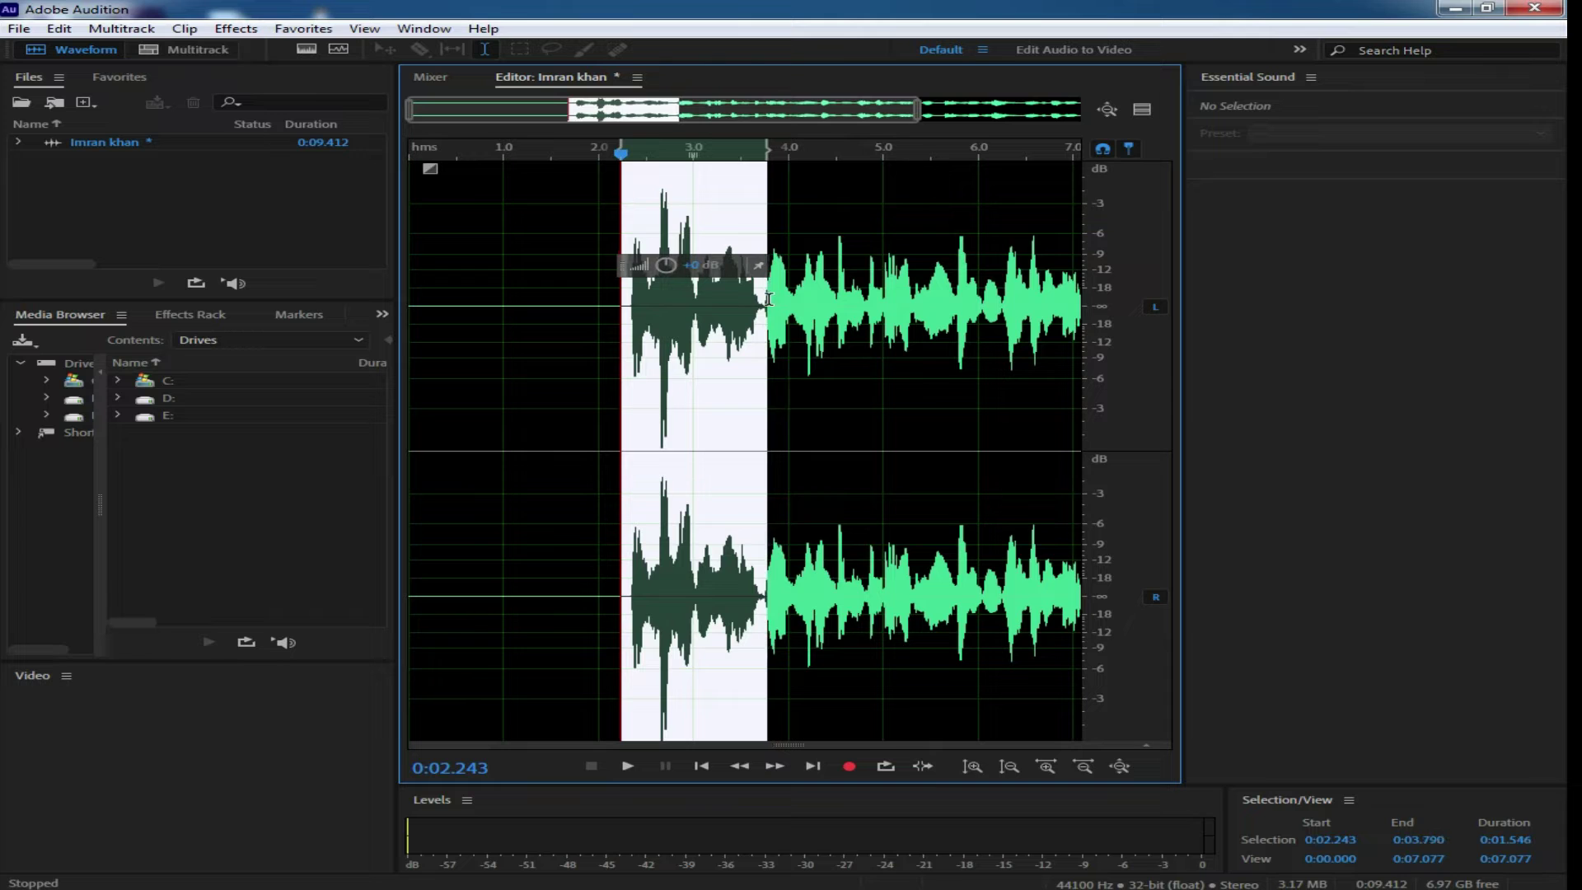
pyautogui.click(241, 33)
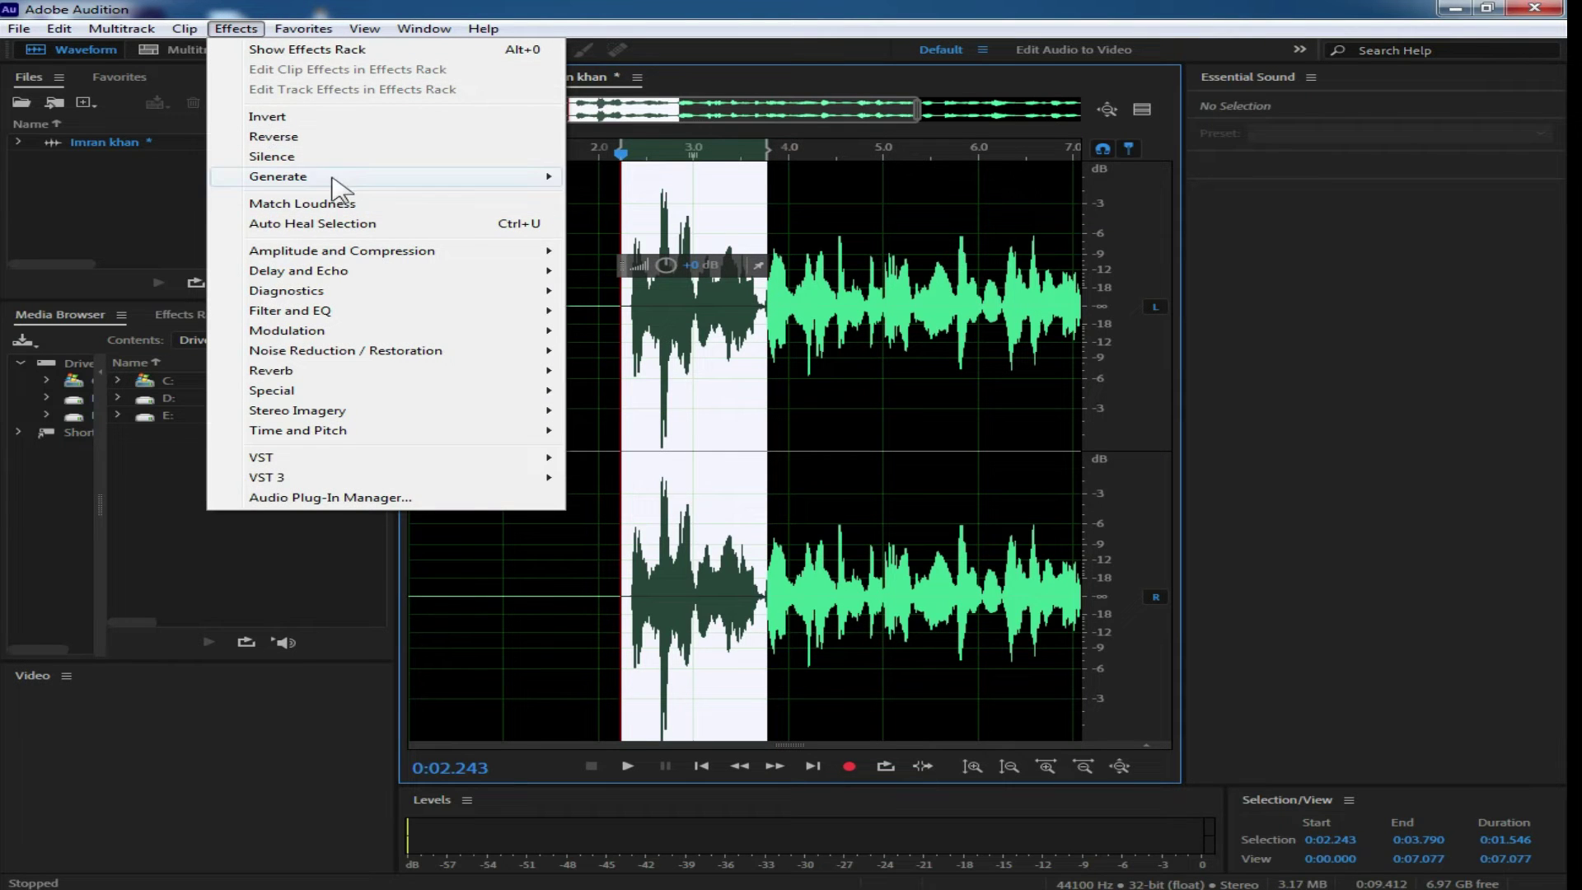
pyautogui.moveTo(332, 174)
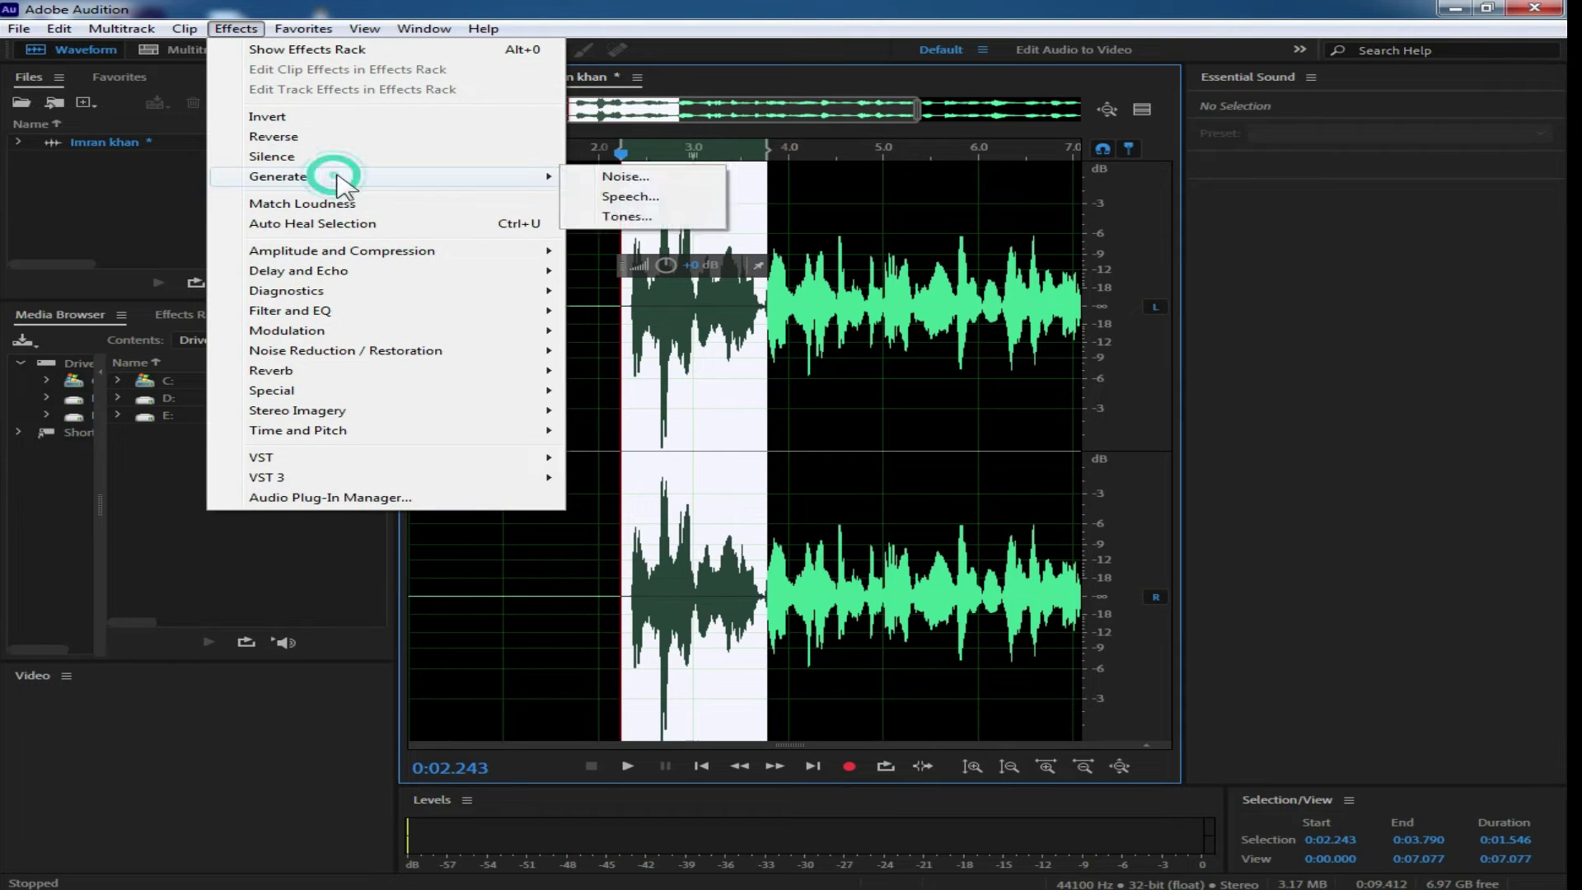
pyautogui.click(638, 176)
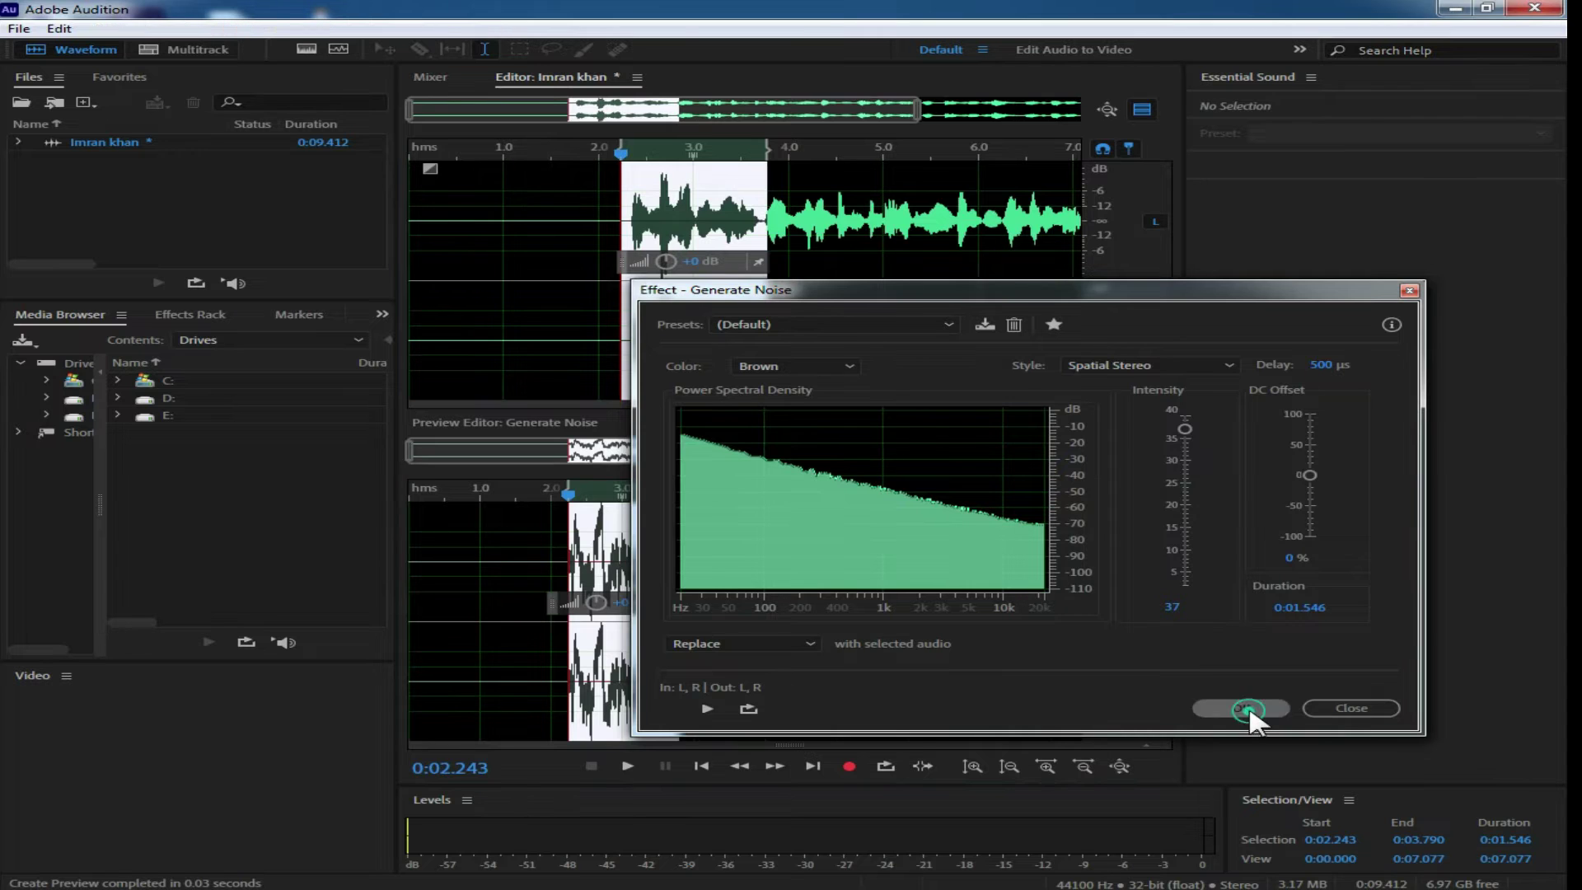
pyautogui.click(1246, 709)
pyautogui.click(575, 378)
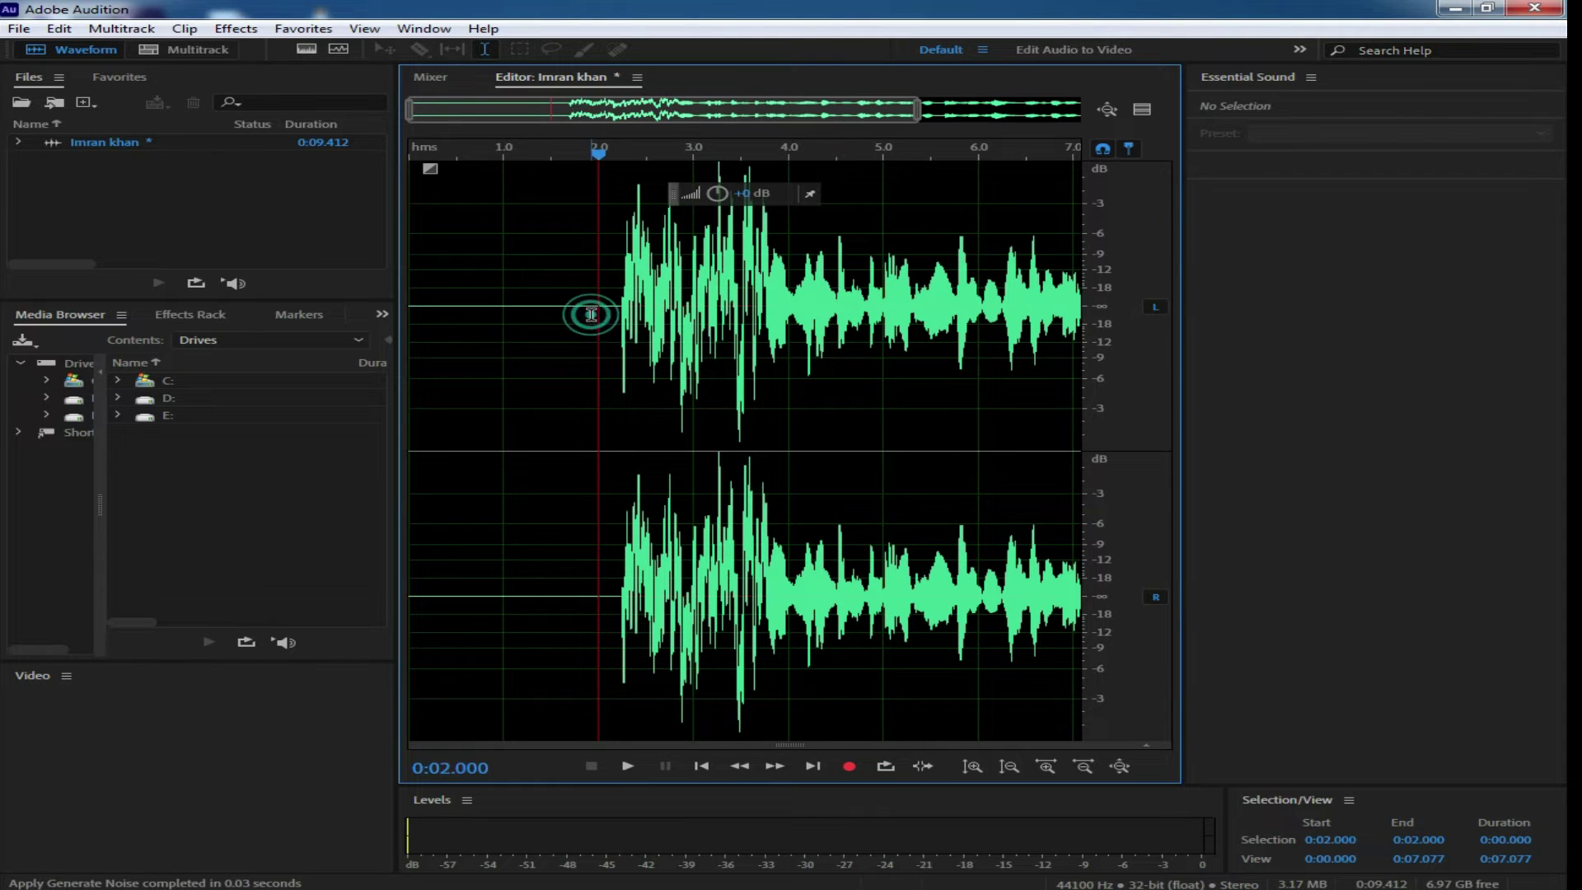
# - Play the recording from 2.000 seconds through the brown noise into the speech, stop playback, and undo the noise generation
pyautogui.press('space')
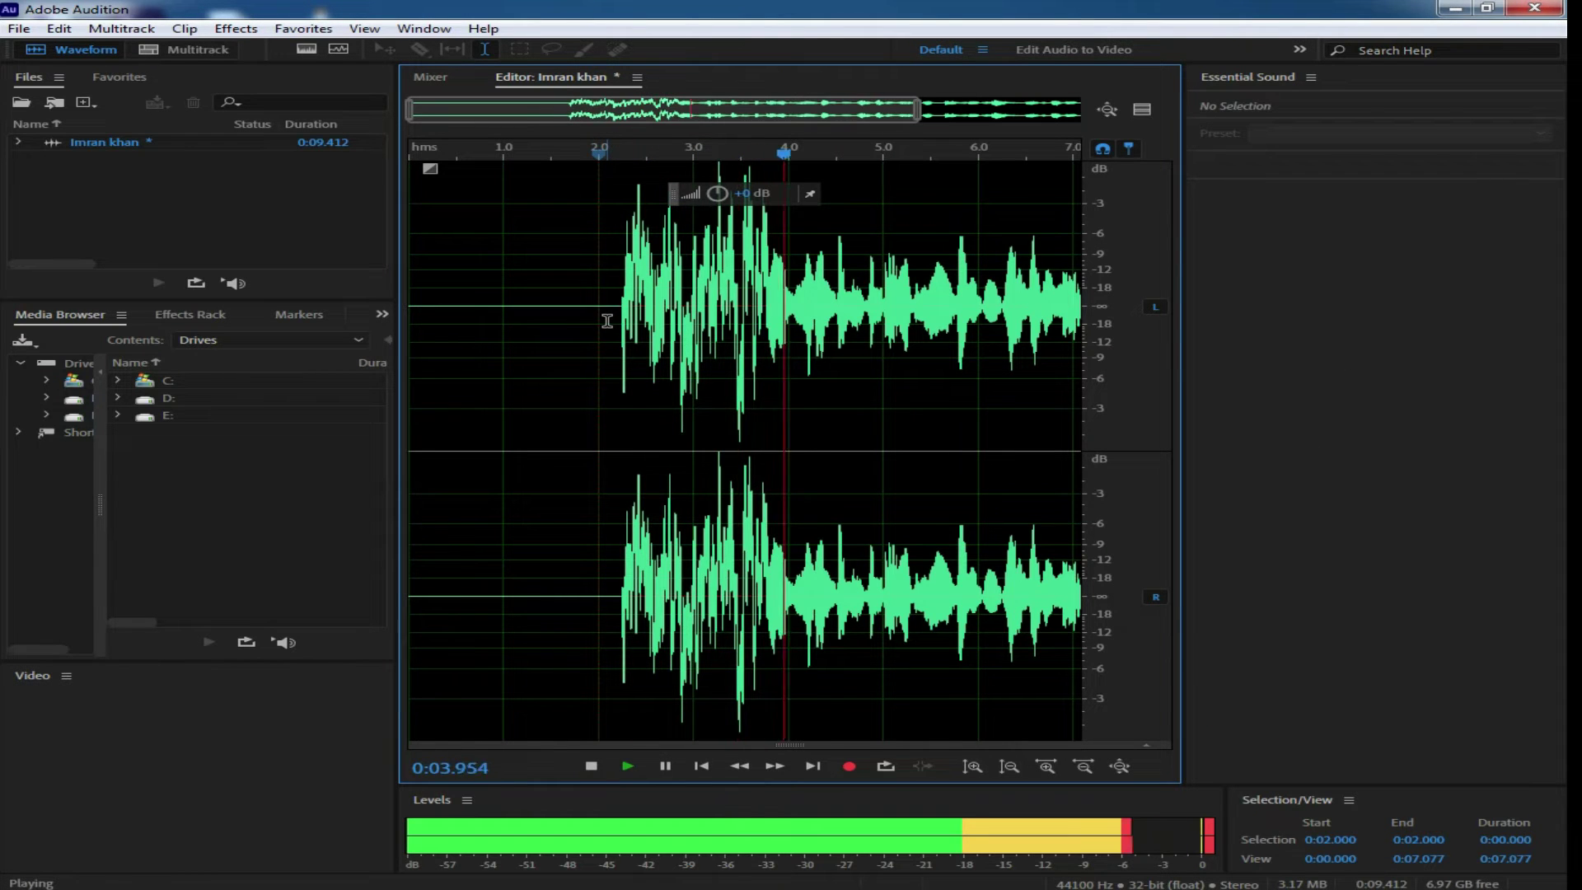
pyautogui.press('space')
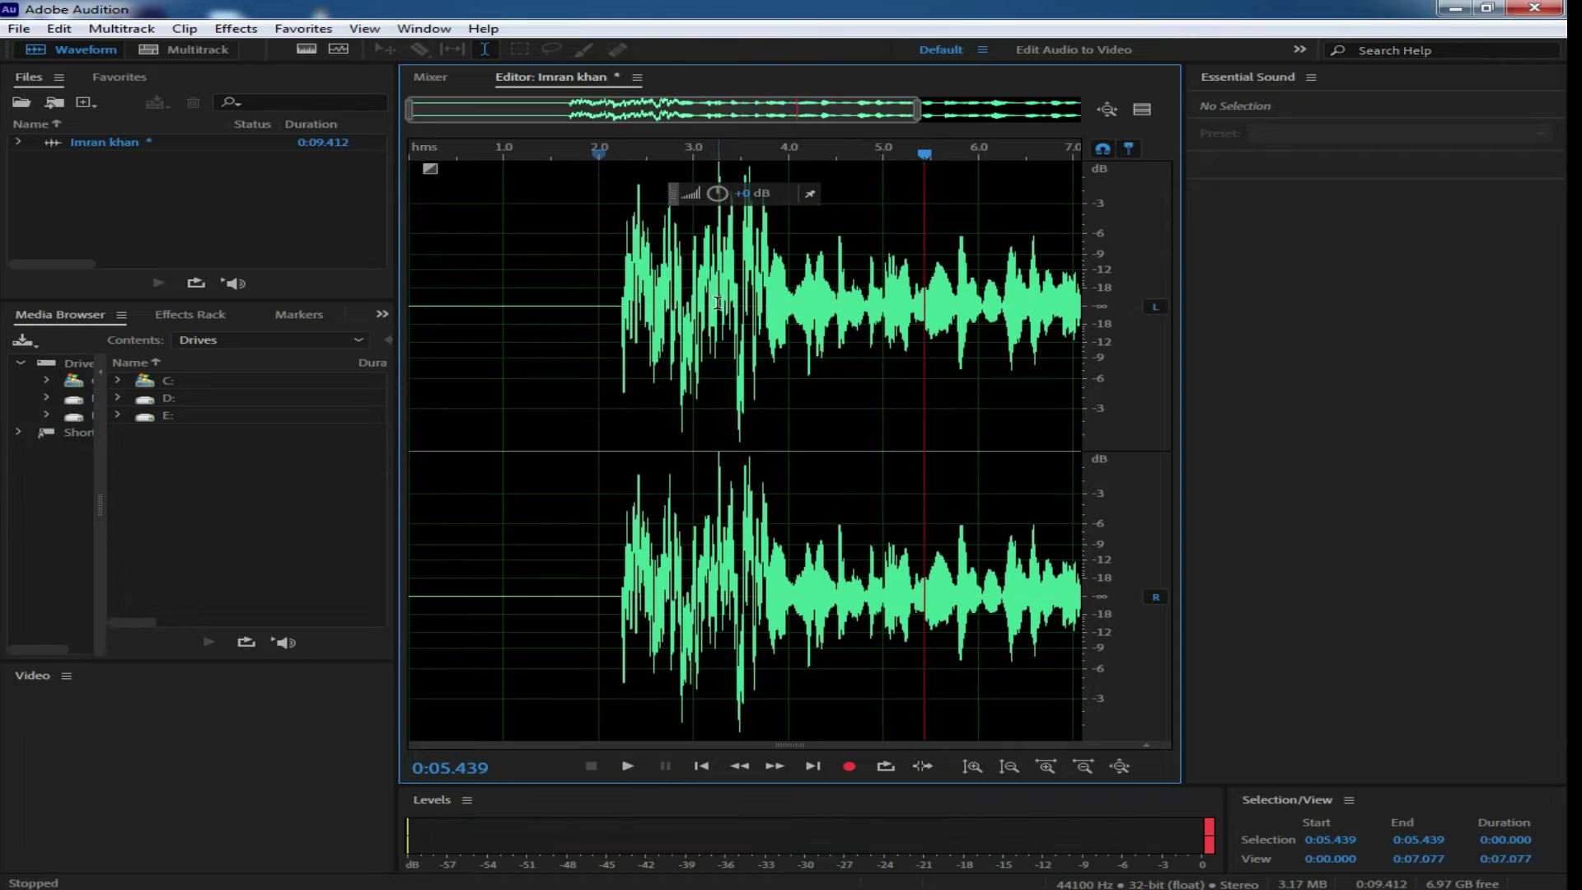
pyautogui.moveTo(622, 264); pyautogui.dragTo(767, 268)
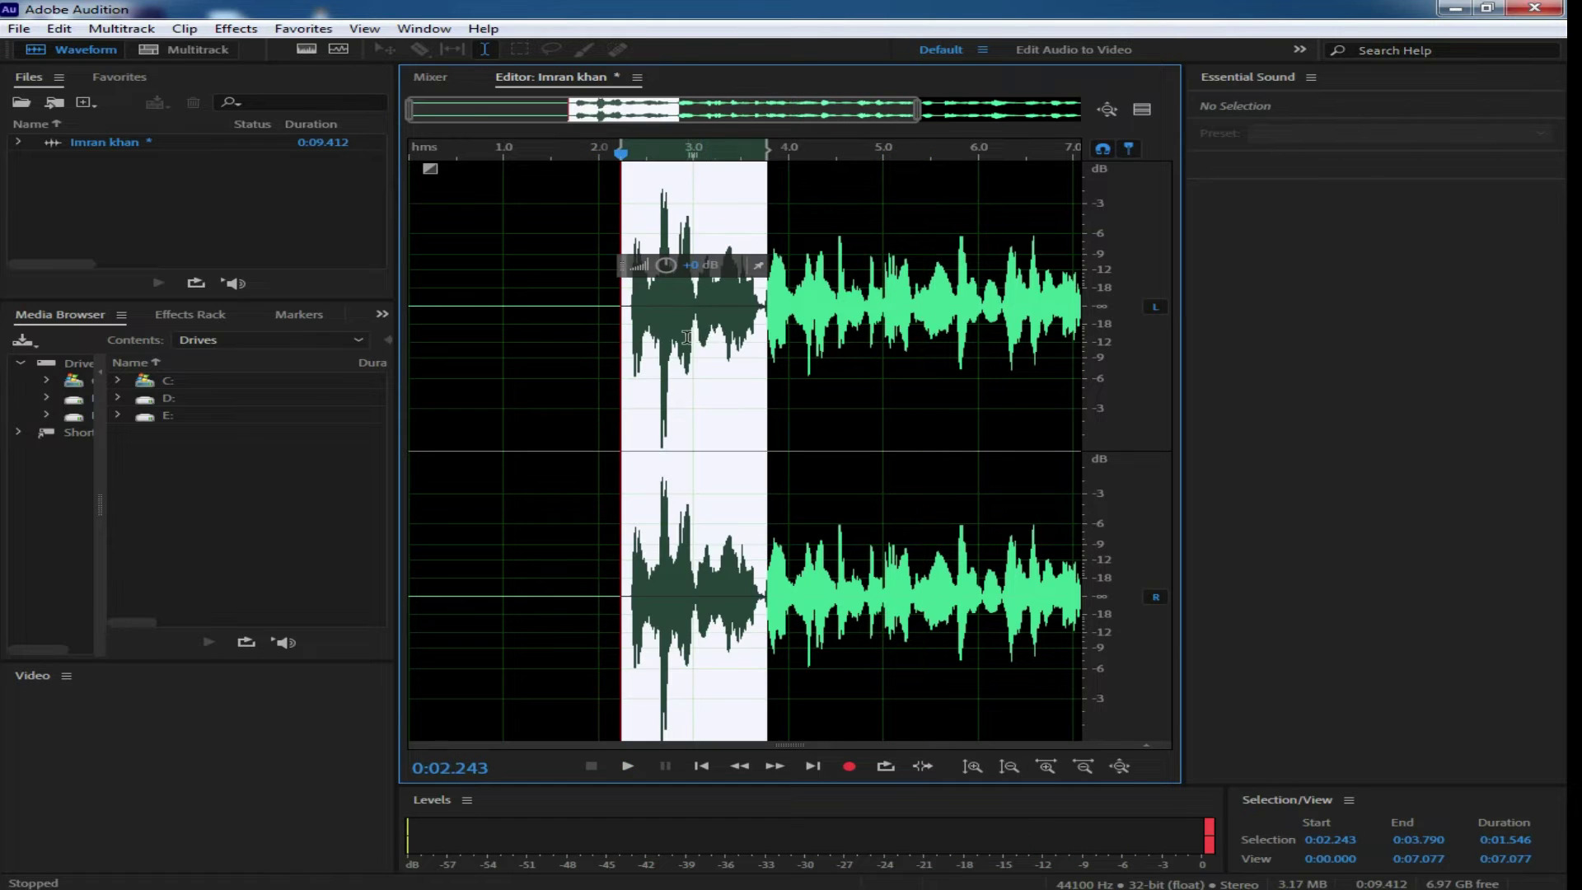
pyautogui.click(682, 271)
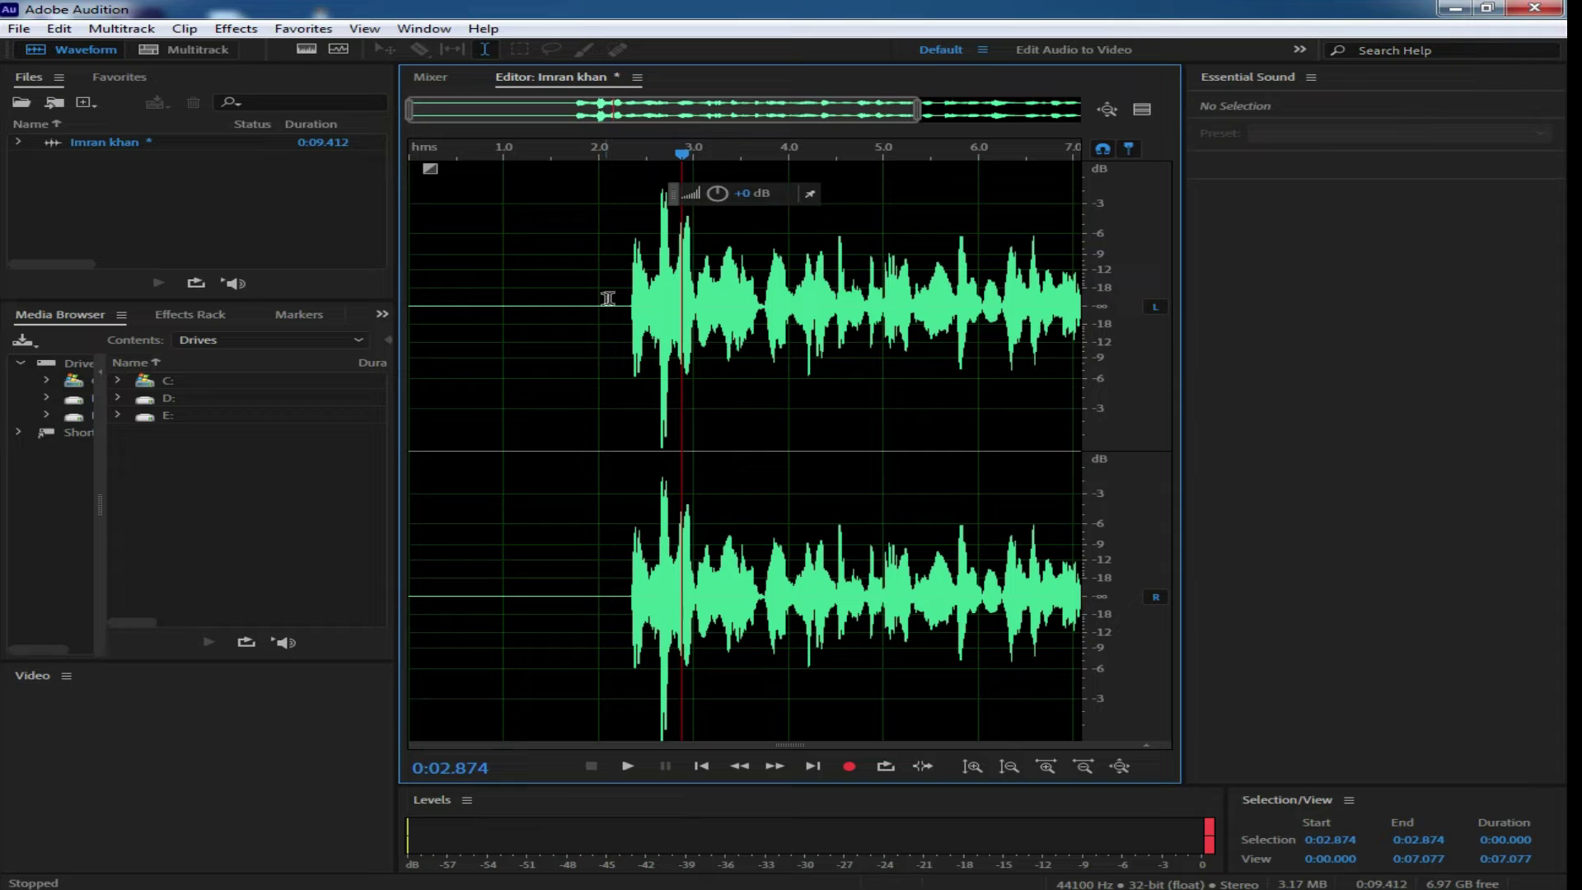
pyautogui.moveTo(599, 284); pyautogui.dragTo(762, 329)
pyautogui.click(237, 29)
pyautogui.click(696, 346)
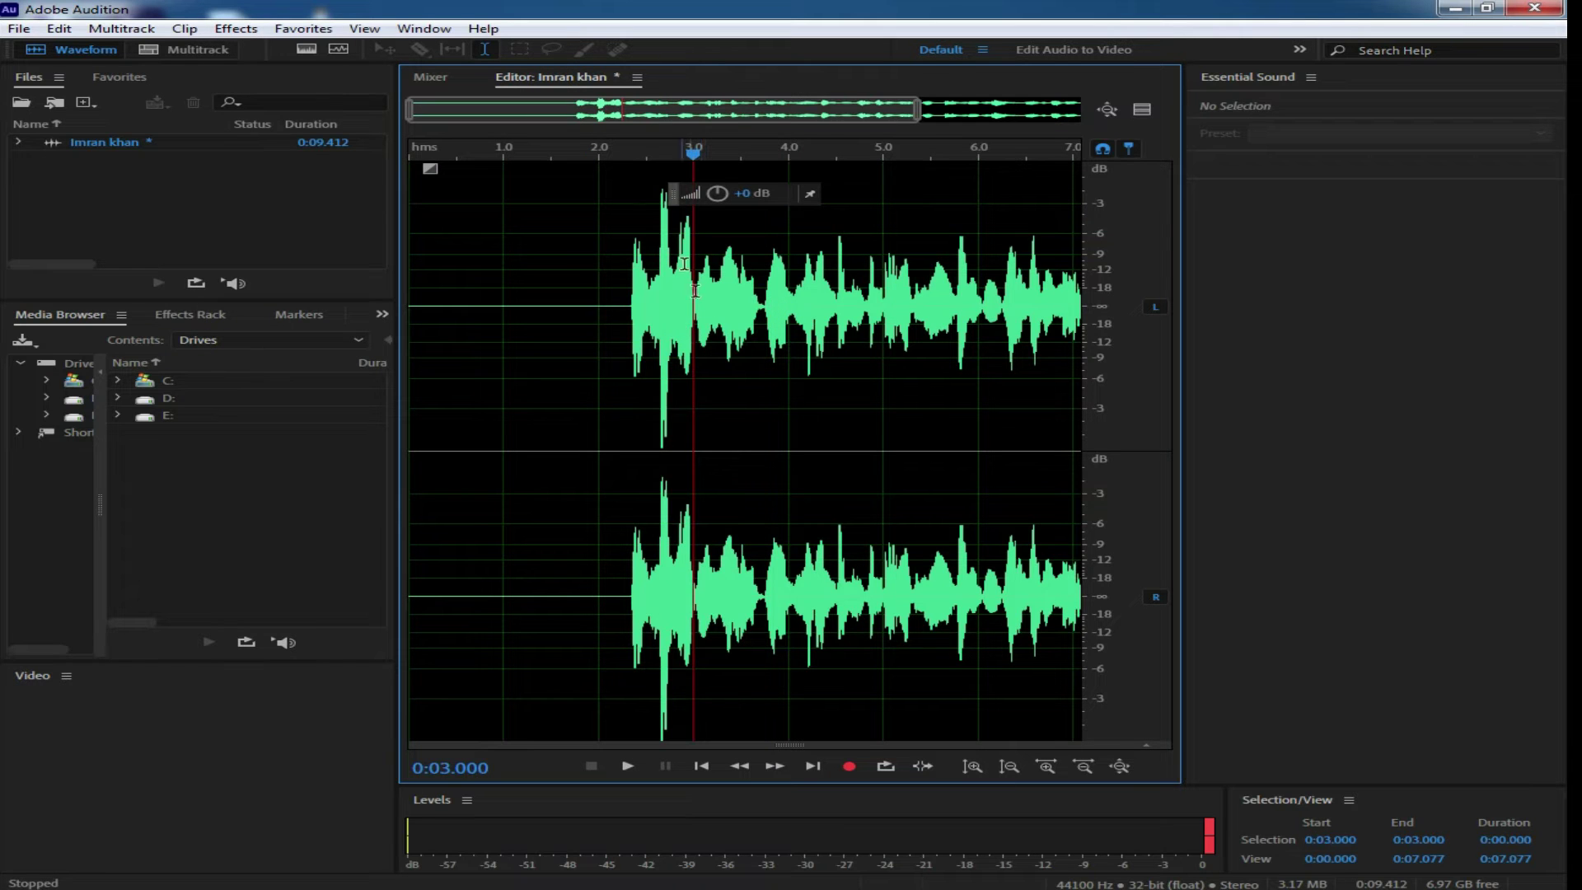
pyautogui.moveTo(778, 275); pyautogui.dragTo(897, 272)
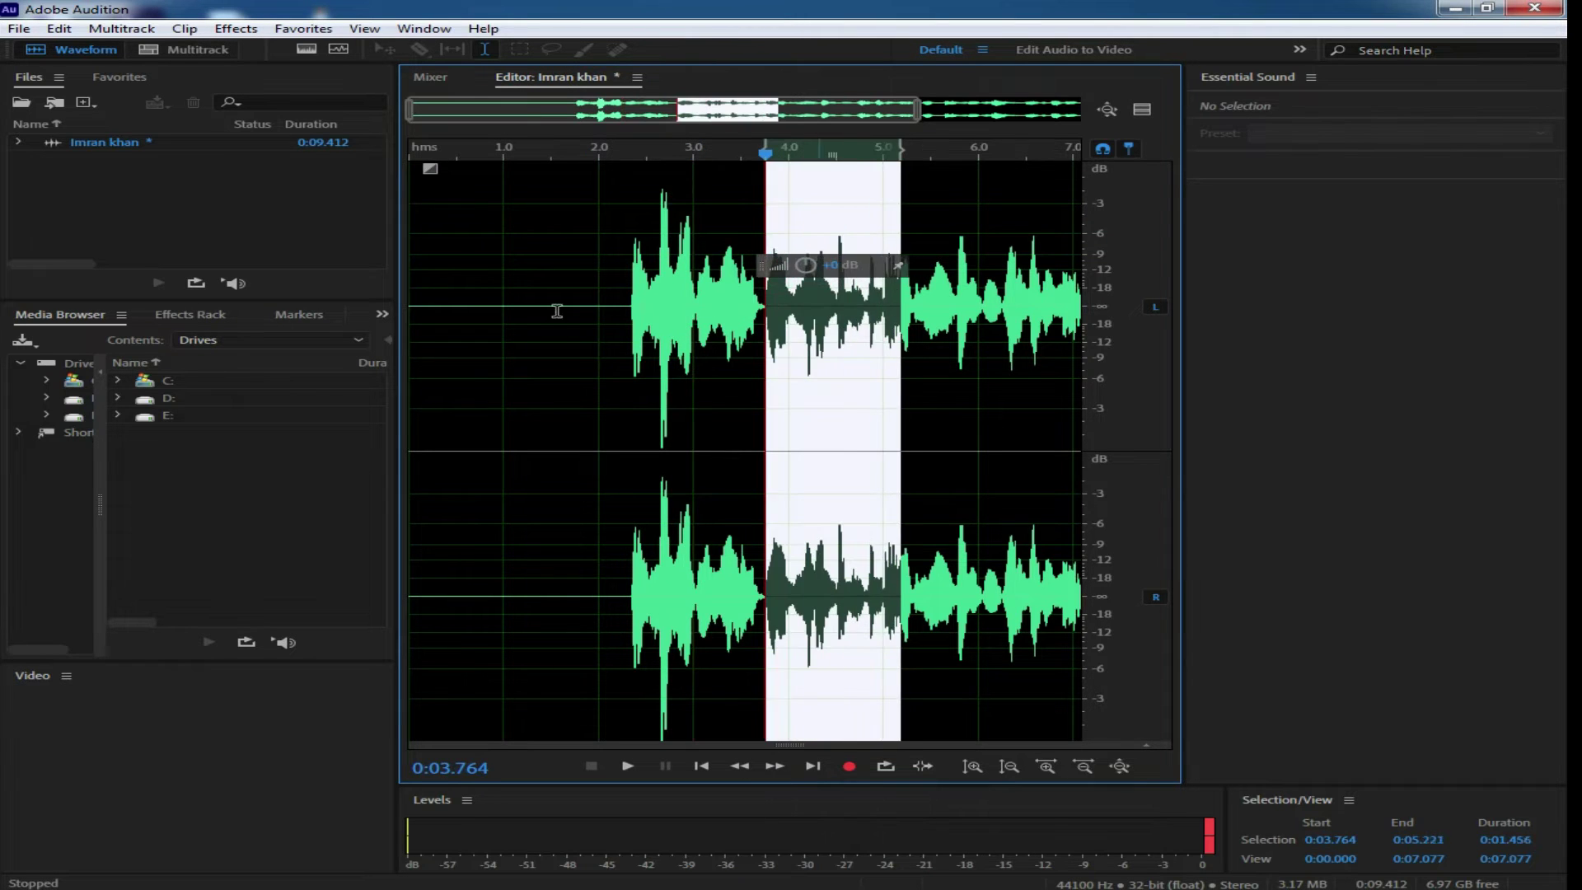
pyautogui.click(554, 300)
pyautogui.click(617, 293)
# - Replace the audio from 2.191 to 3.738 seconds with generated speech saying "Asalam o Alaikum G aap k liye aik zabardast news hay"
pyautogui.moveTo(617, 293); pyautogui.dragTo(762, 298)
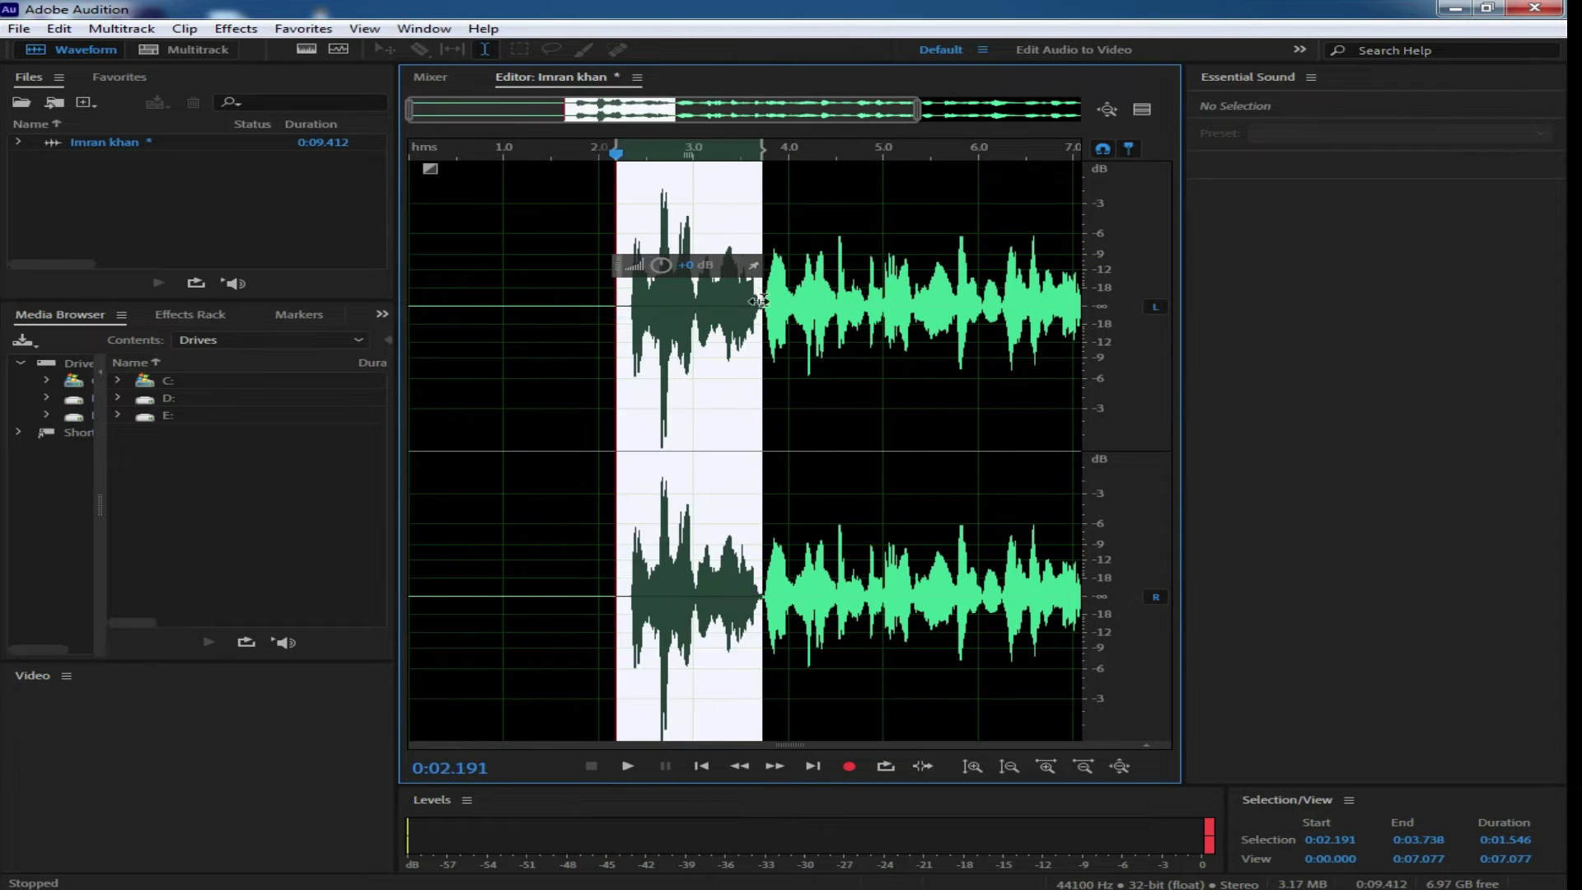
pyautogui.click(236, 32)
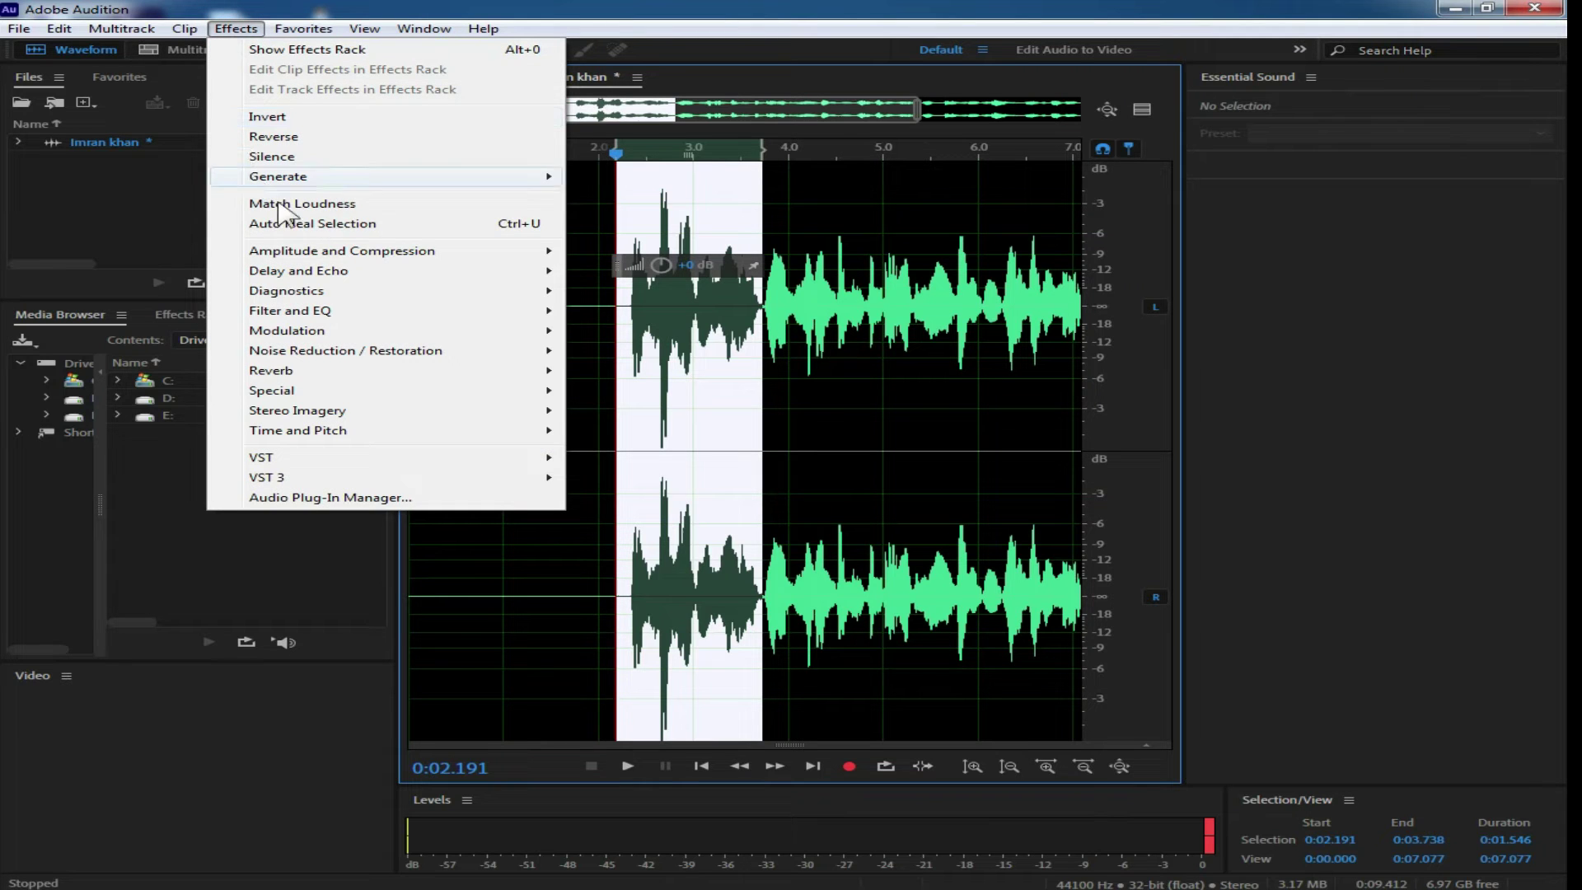
pyautogui.moveTo(369, 188)
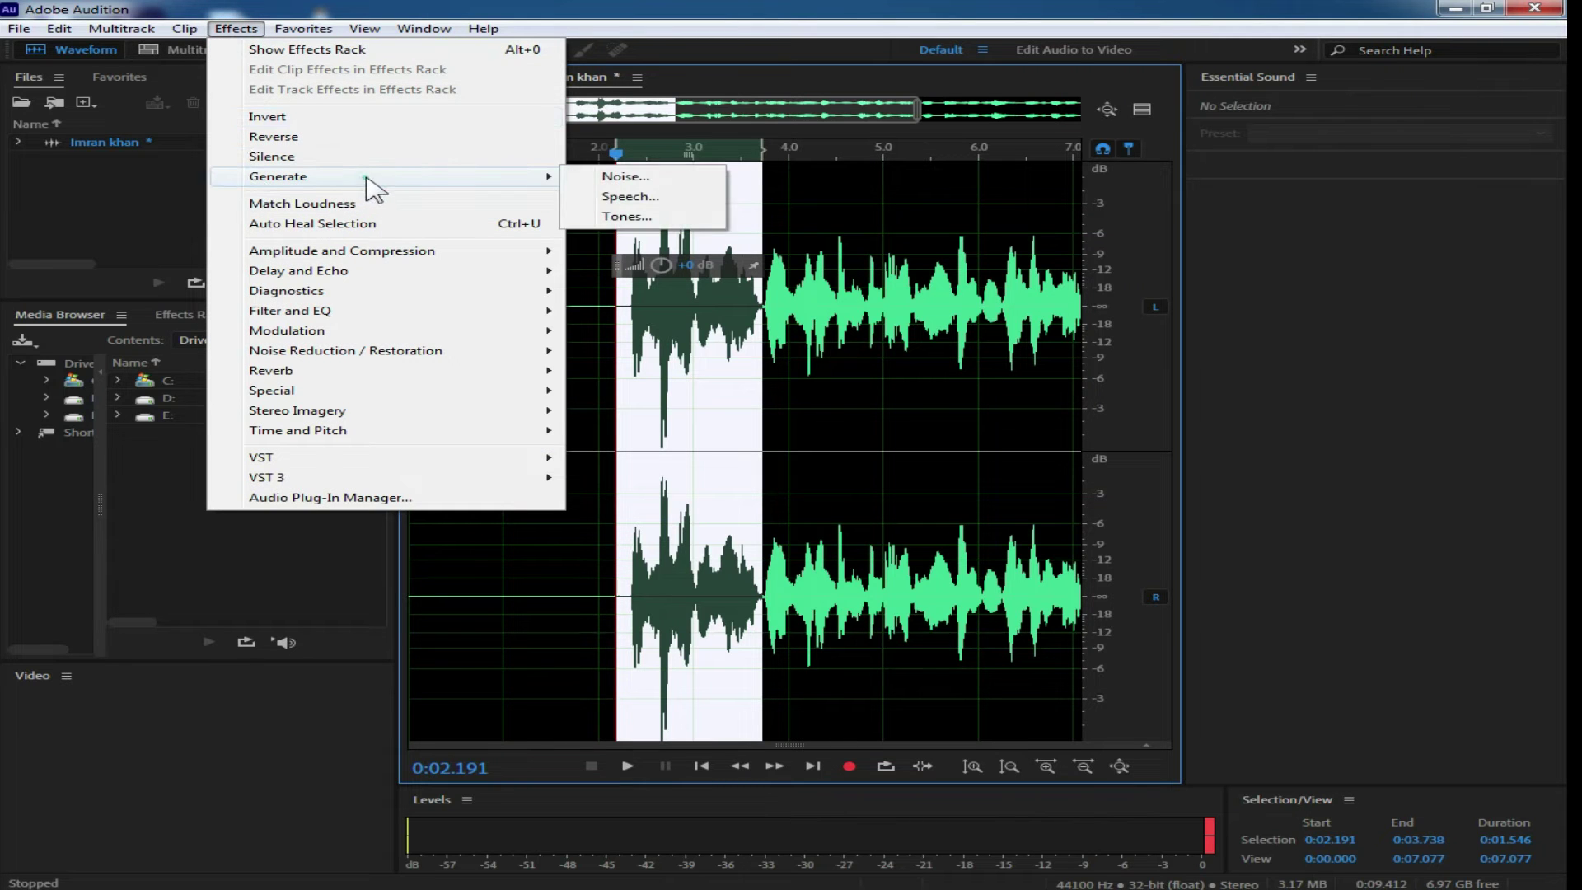
pyautogui.click(657, 200)
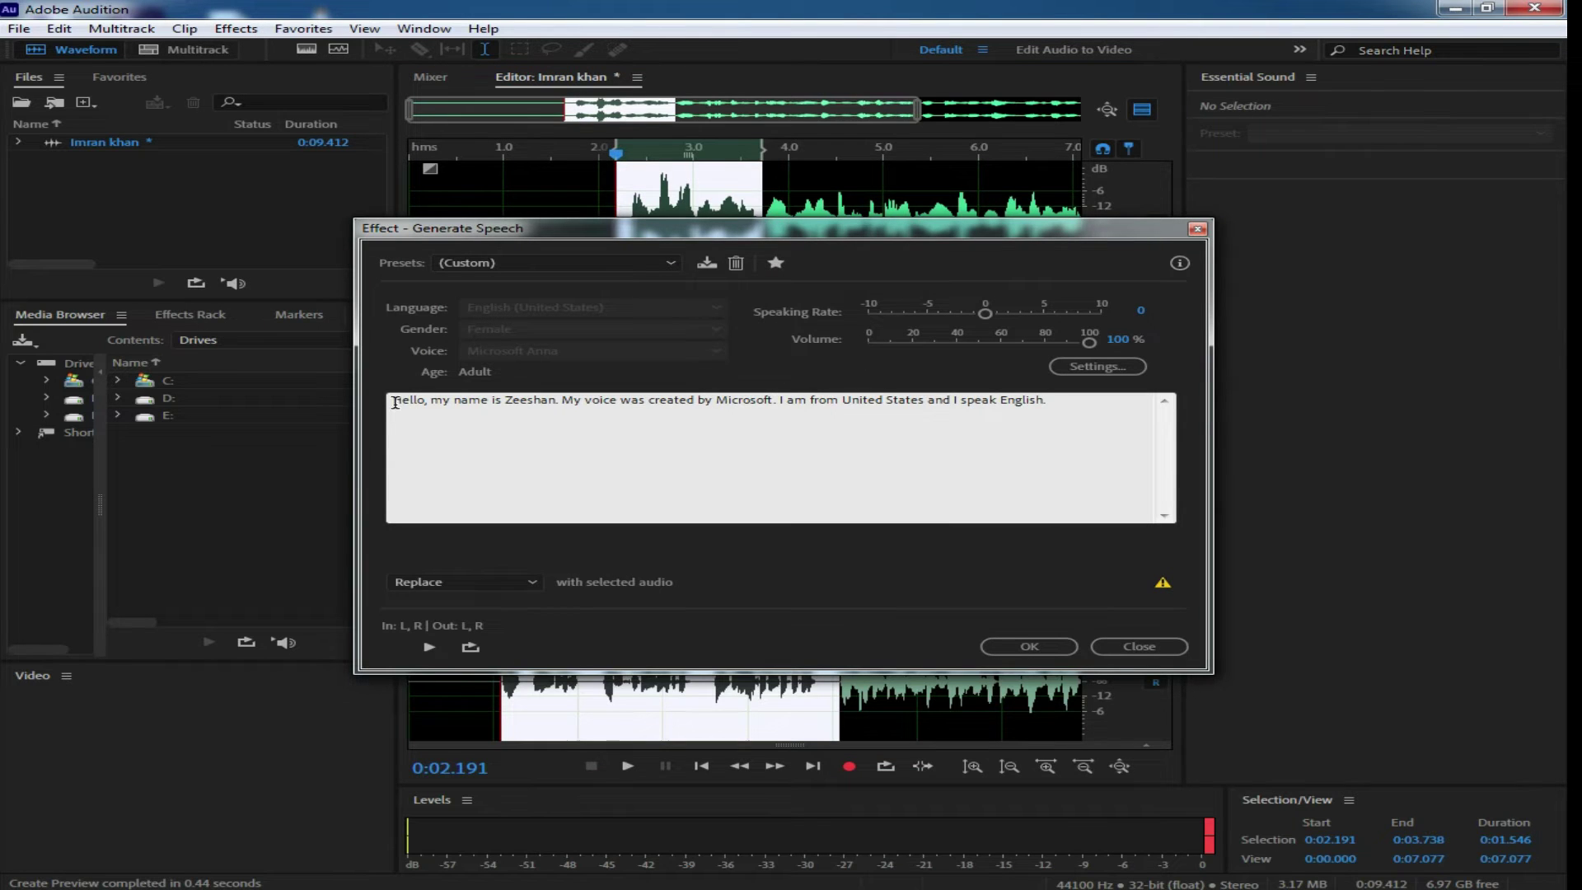
pyautogui.tripleClick(1077, 401)
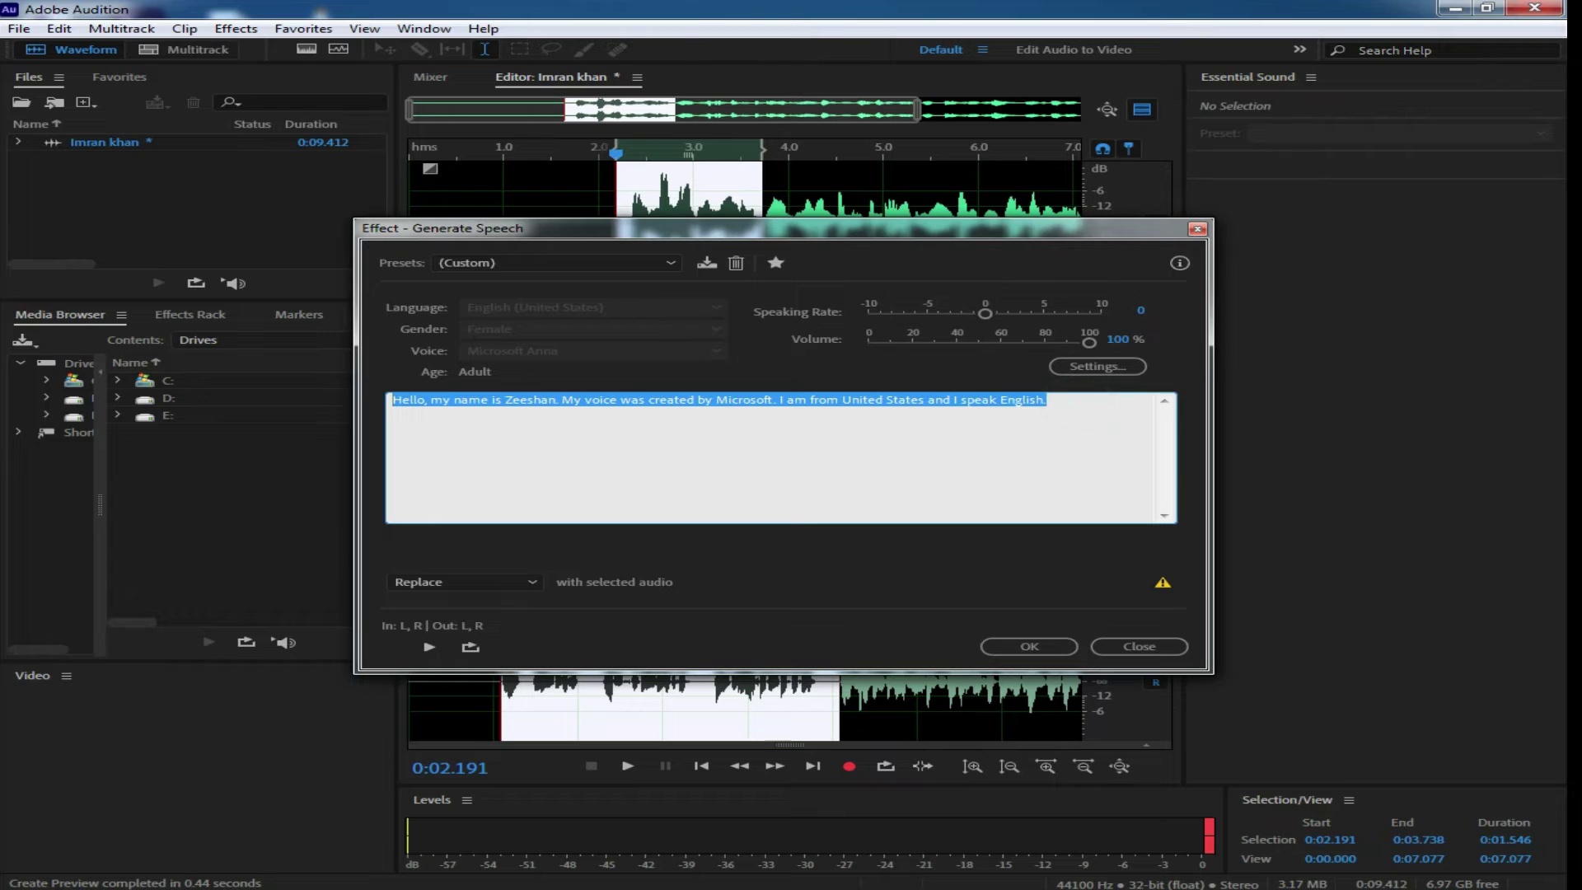
pyautogui.write('A')
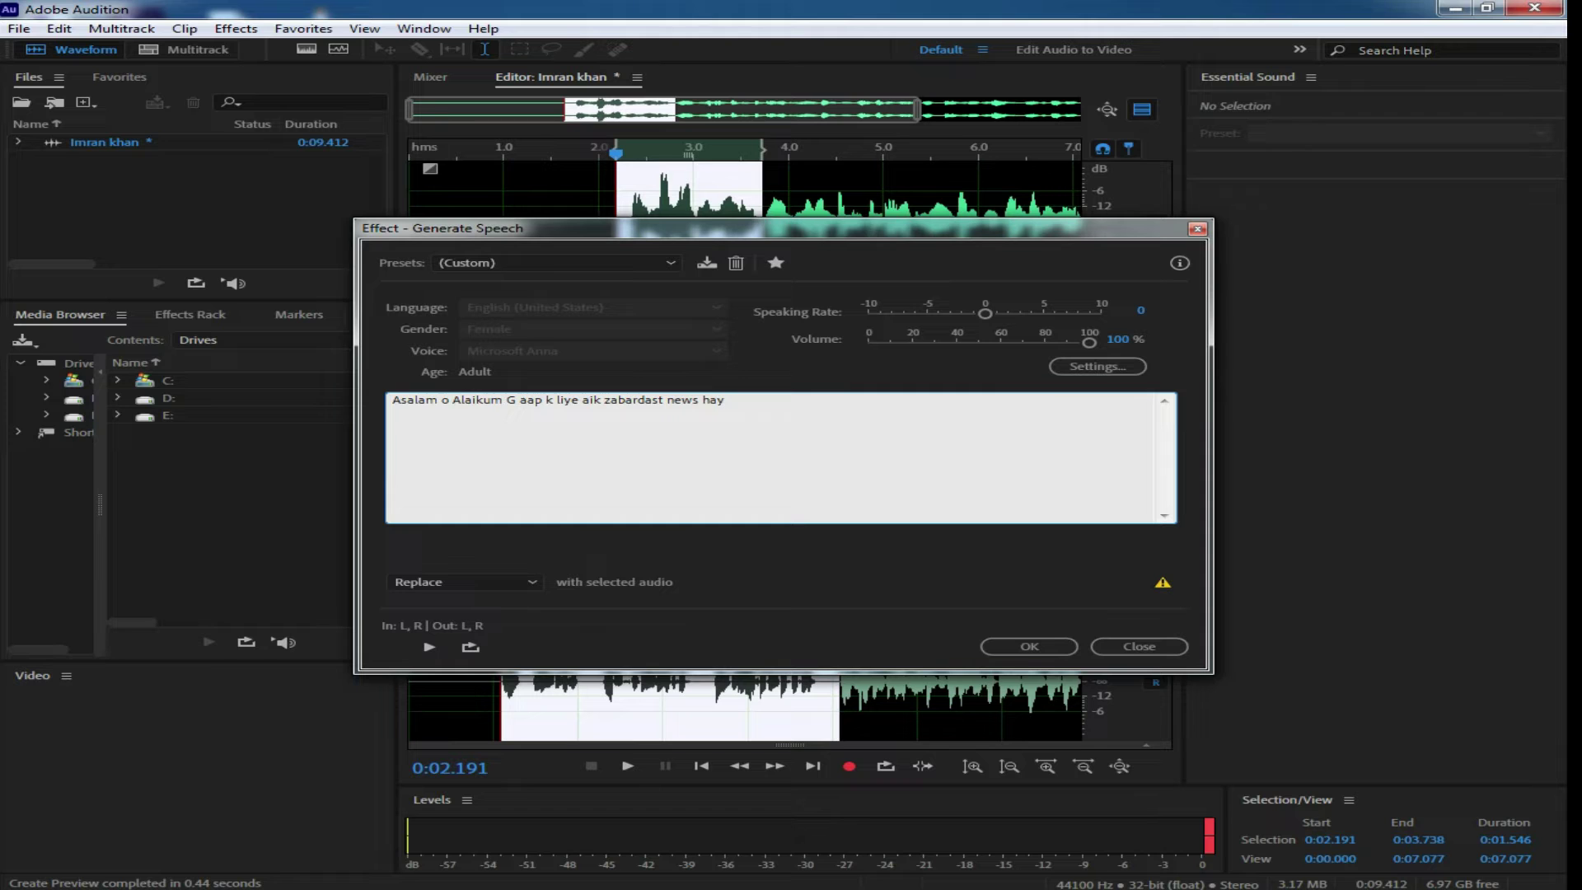
pyautogui.click(1030, 646)
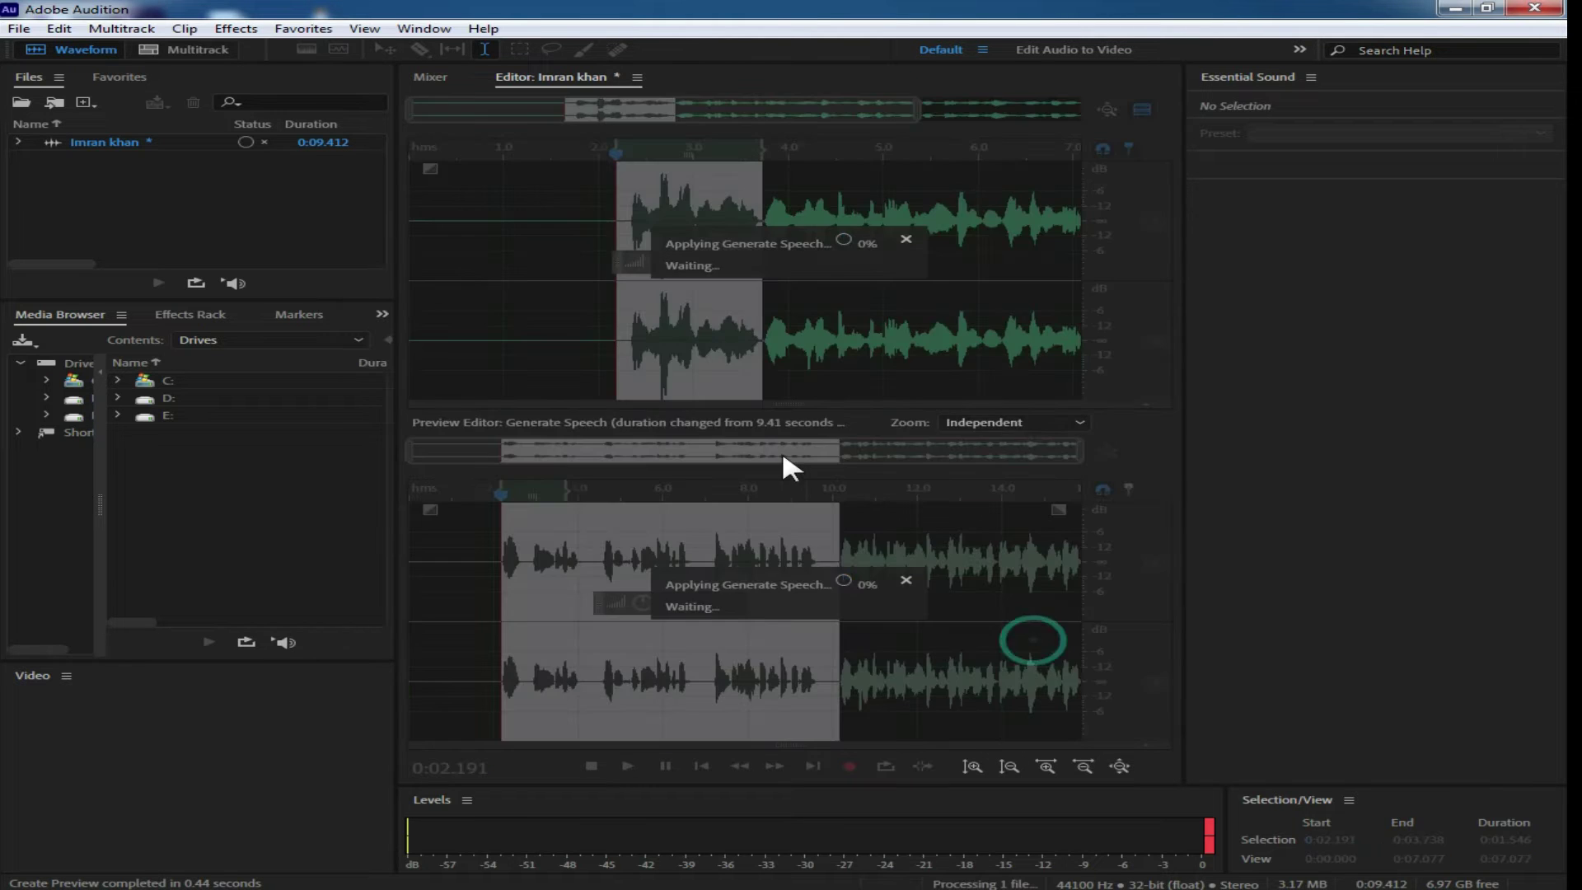
# - Play the generated speech from 1.740 seconds and again from 2.101 seconds, and undo the speech generation
pyautogui.click(574, 298)
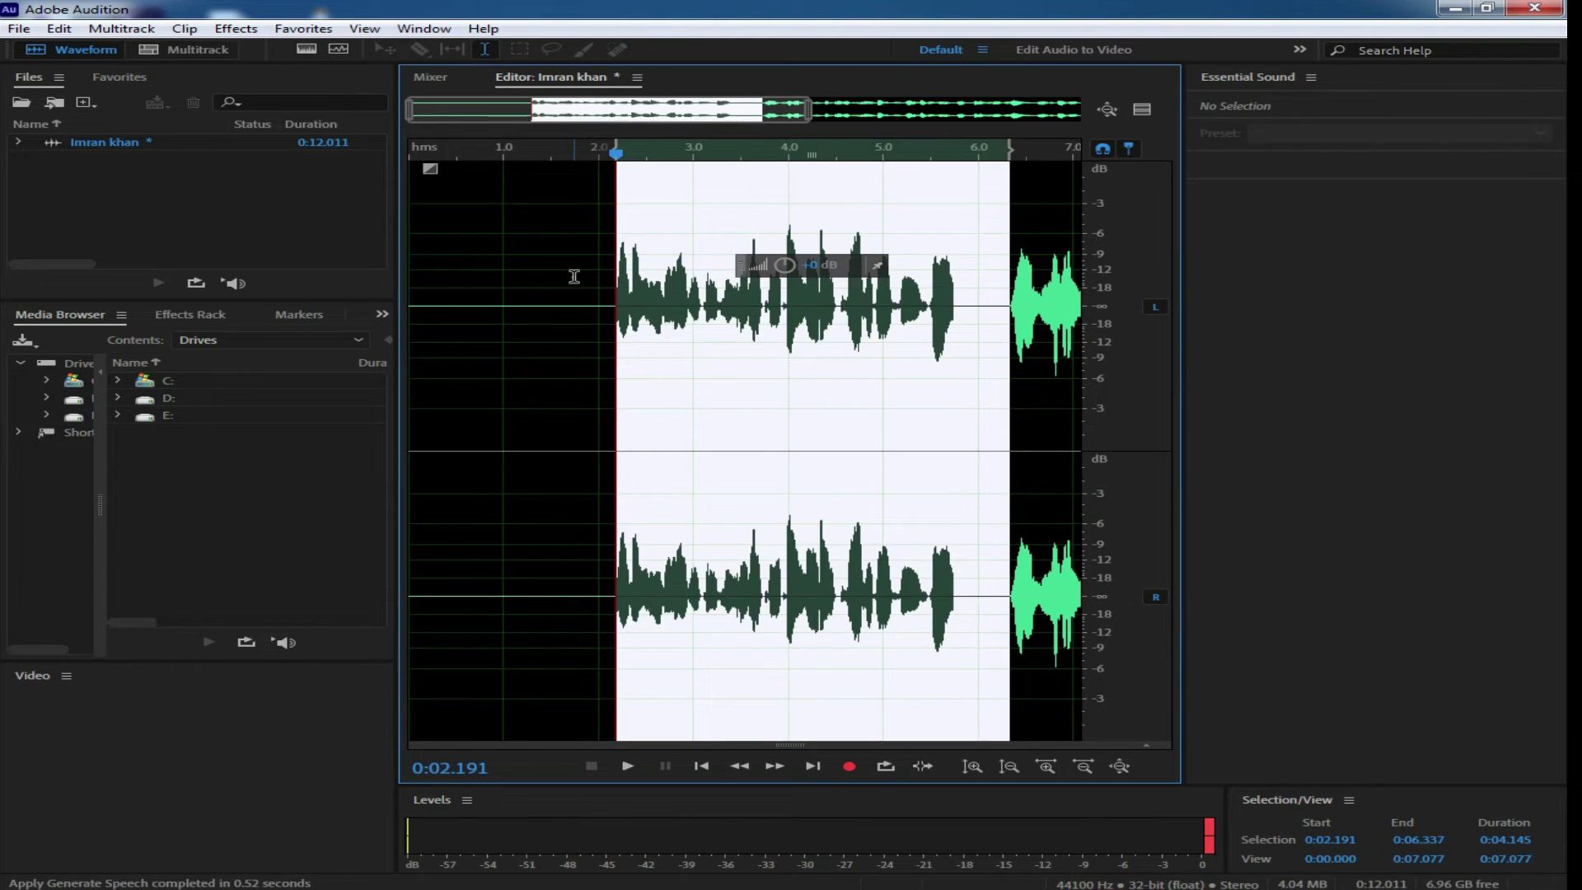
pyautogui.press('space')
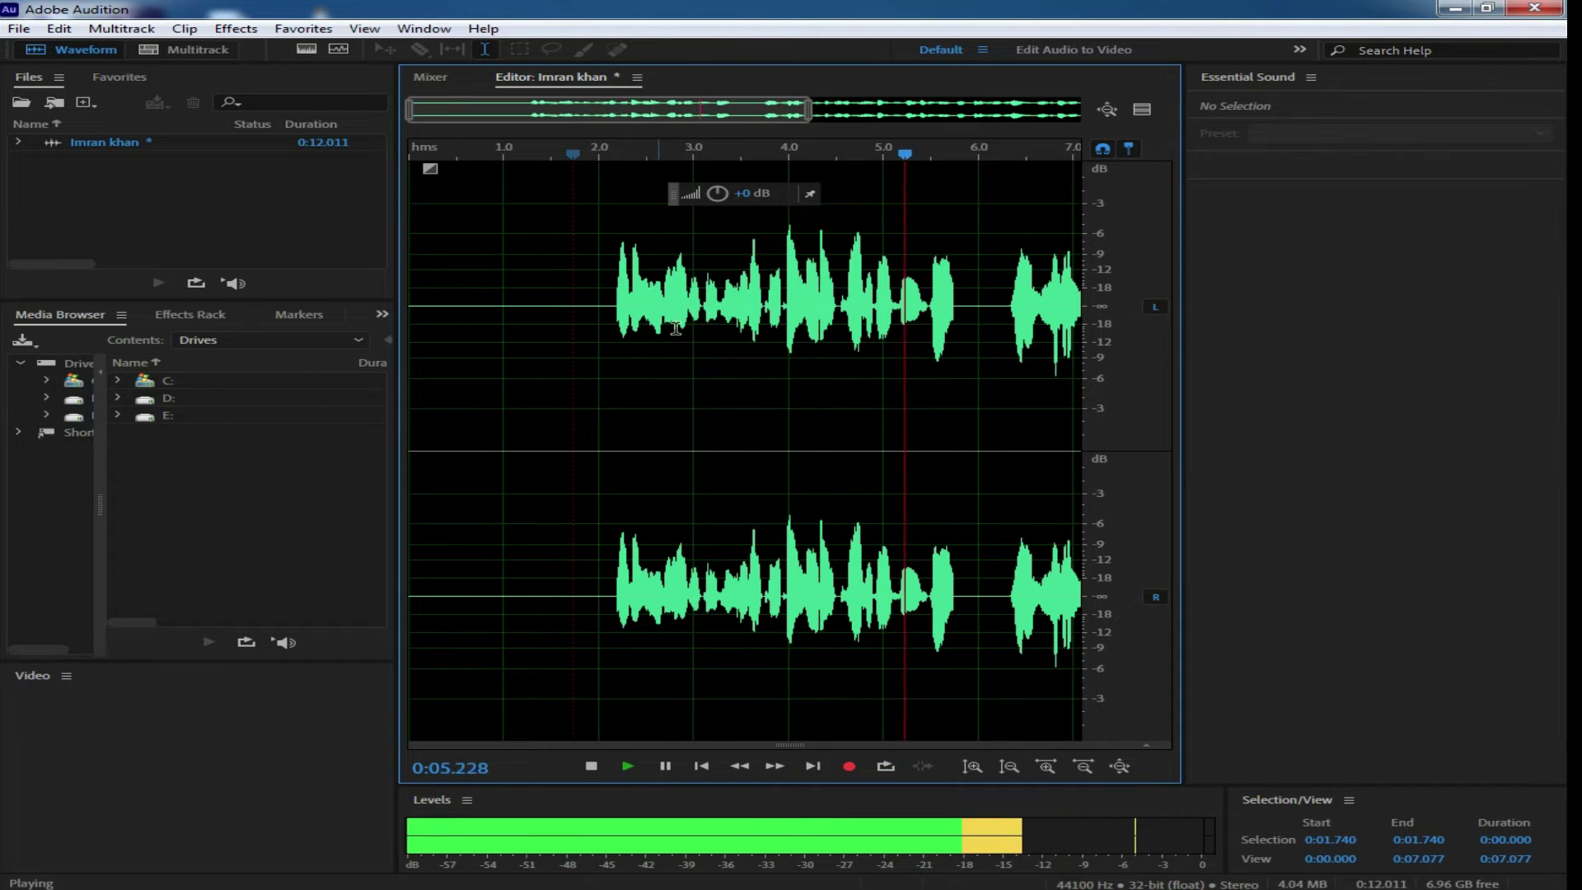
pyautogui.click(963, 308)
pyautogui.press('space')
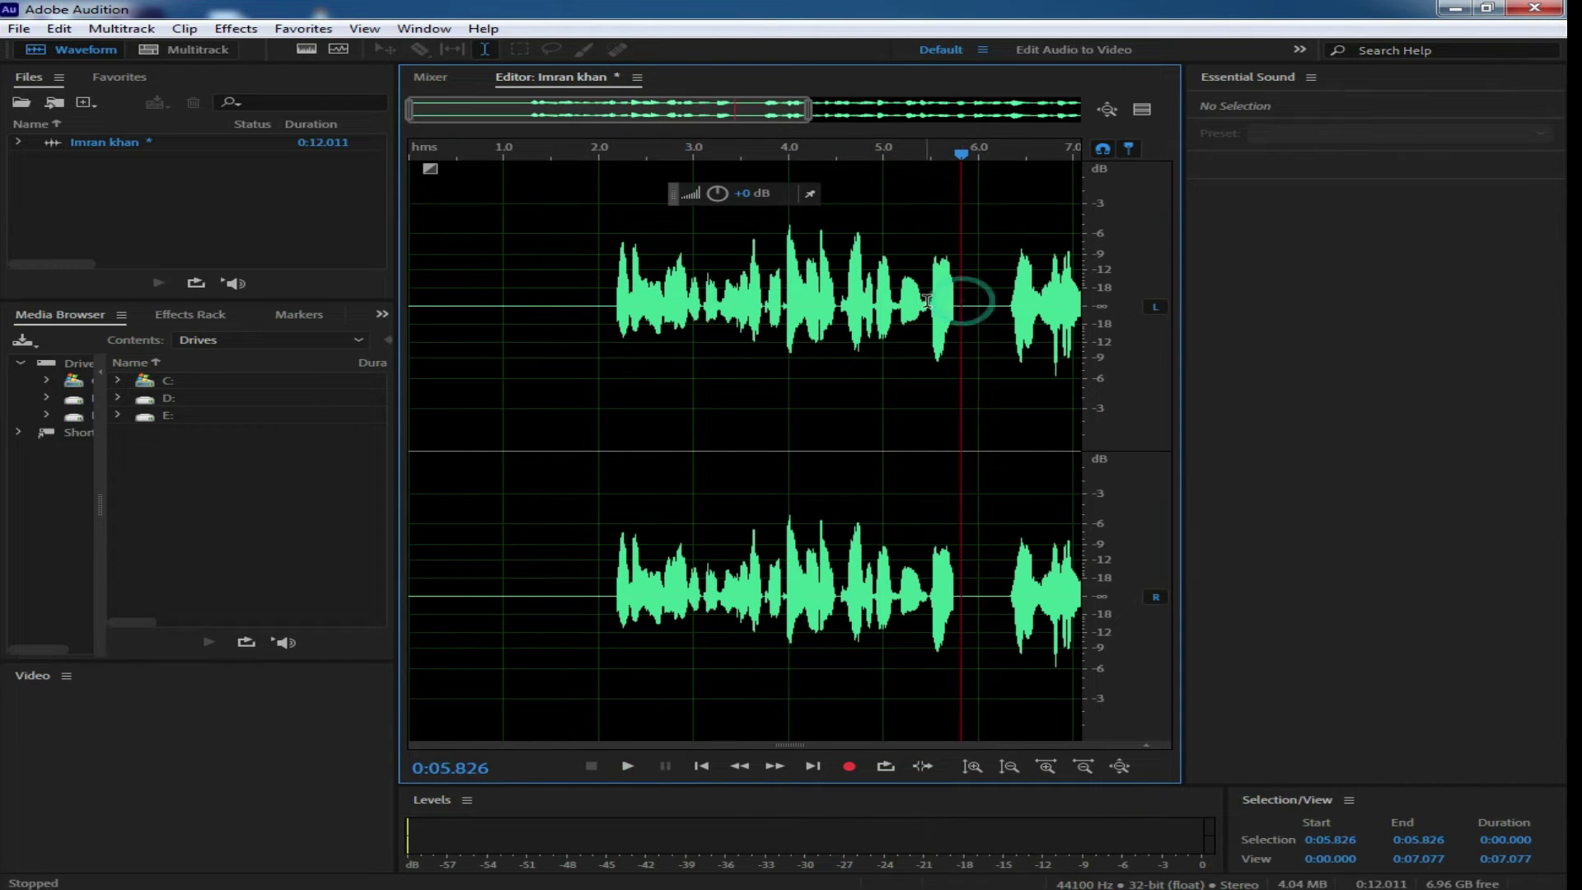
pyautogui.click(609, 272)
pyautogui.press('space')
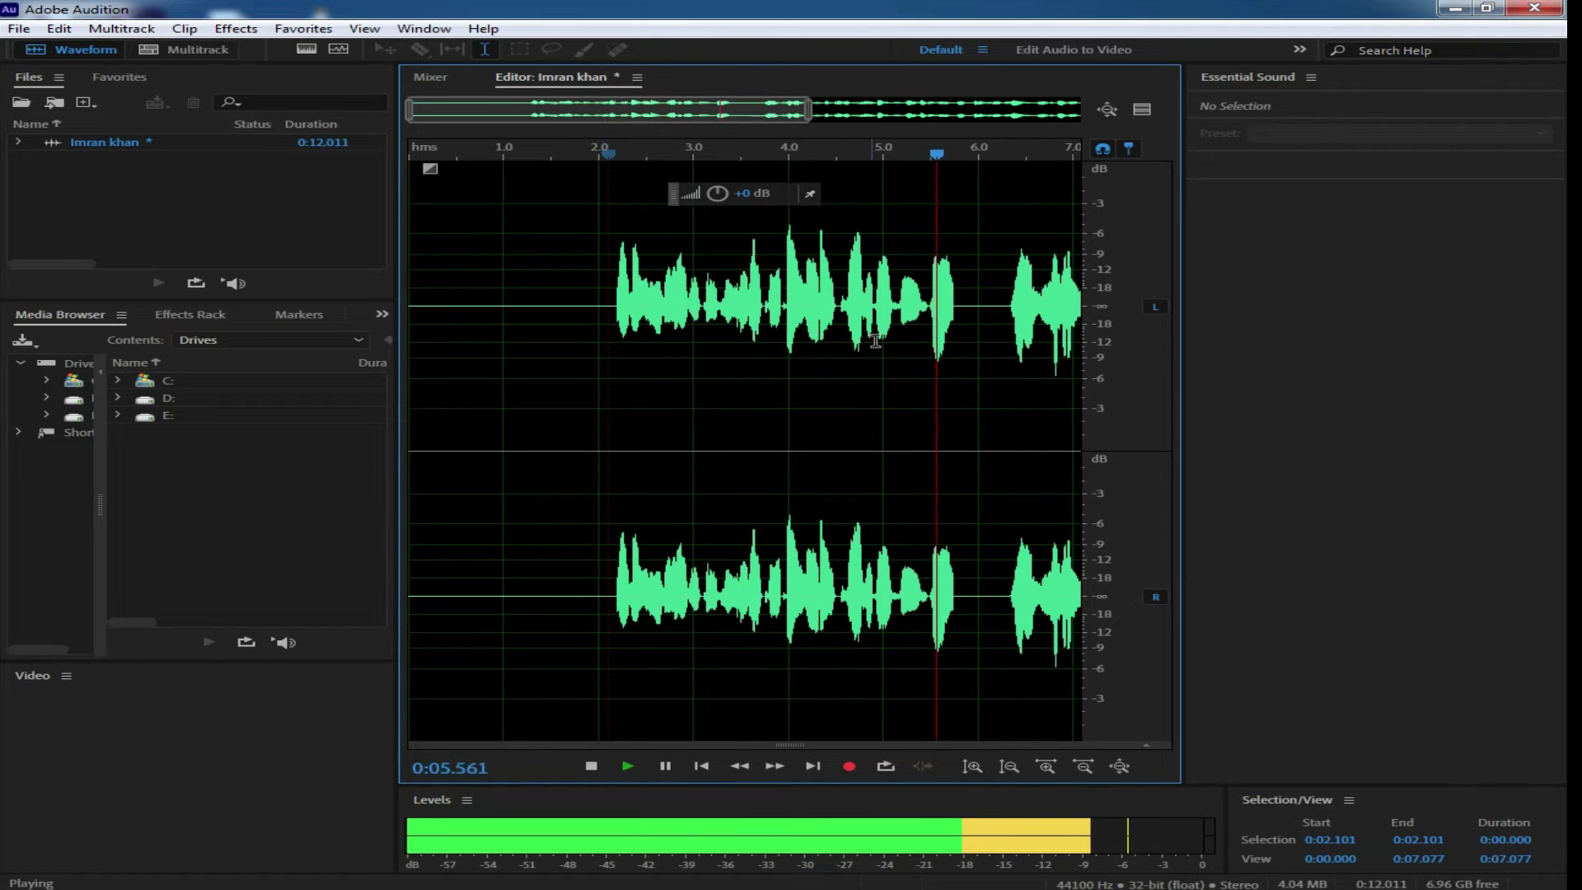
pyautogui.press('space')
pyautogui.hotkey('ctrl', 'z')
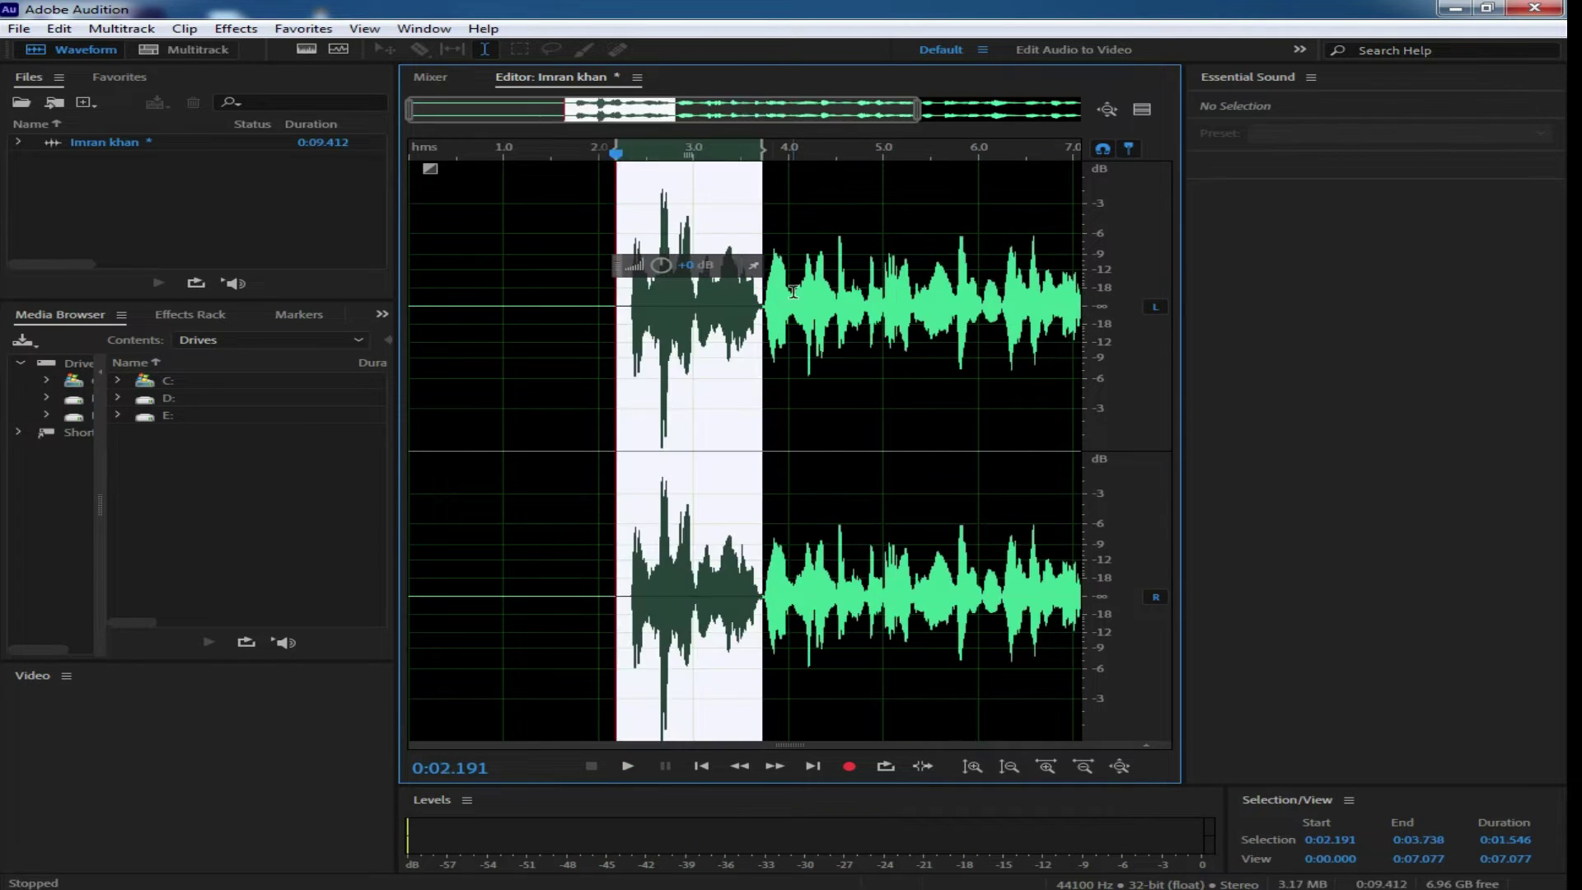
# - Insert generated speech saying "Hello Everyone How are U" at 3.364 seconds
pyautogui.click(728, 299)
pyautogui.click(251, 28)
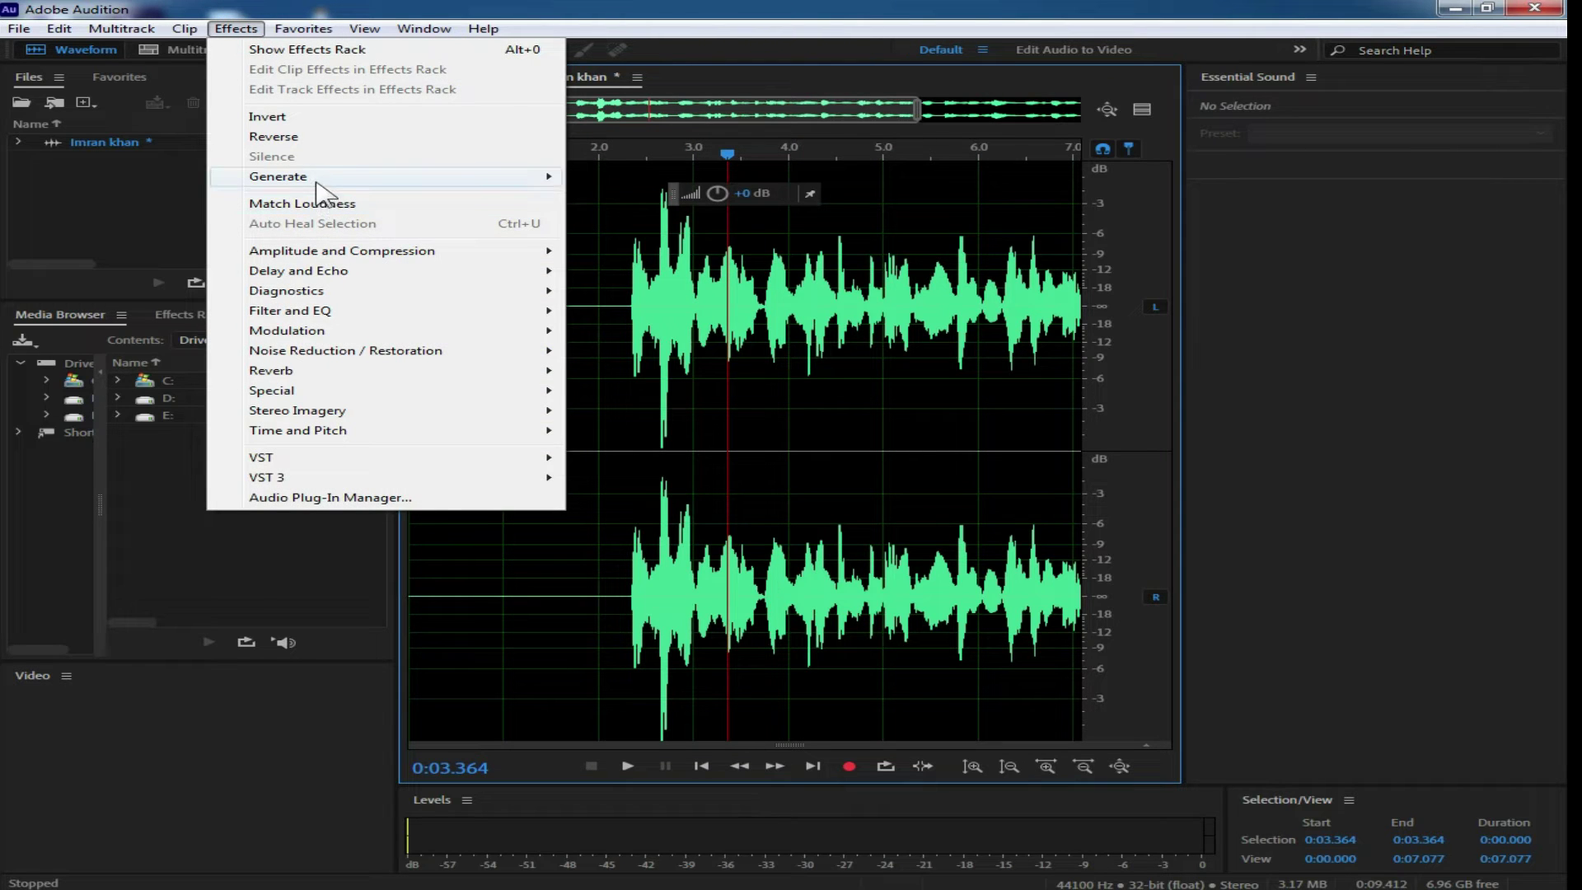
pyautogui.click(318, 176)
pyautogui.click(633, 196)
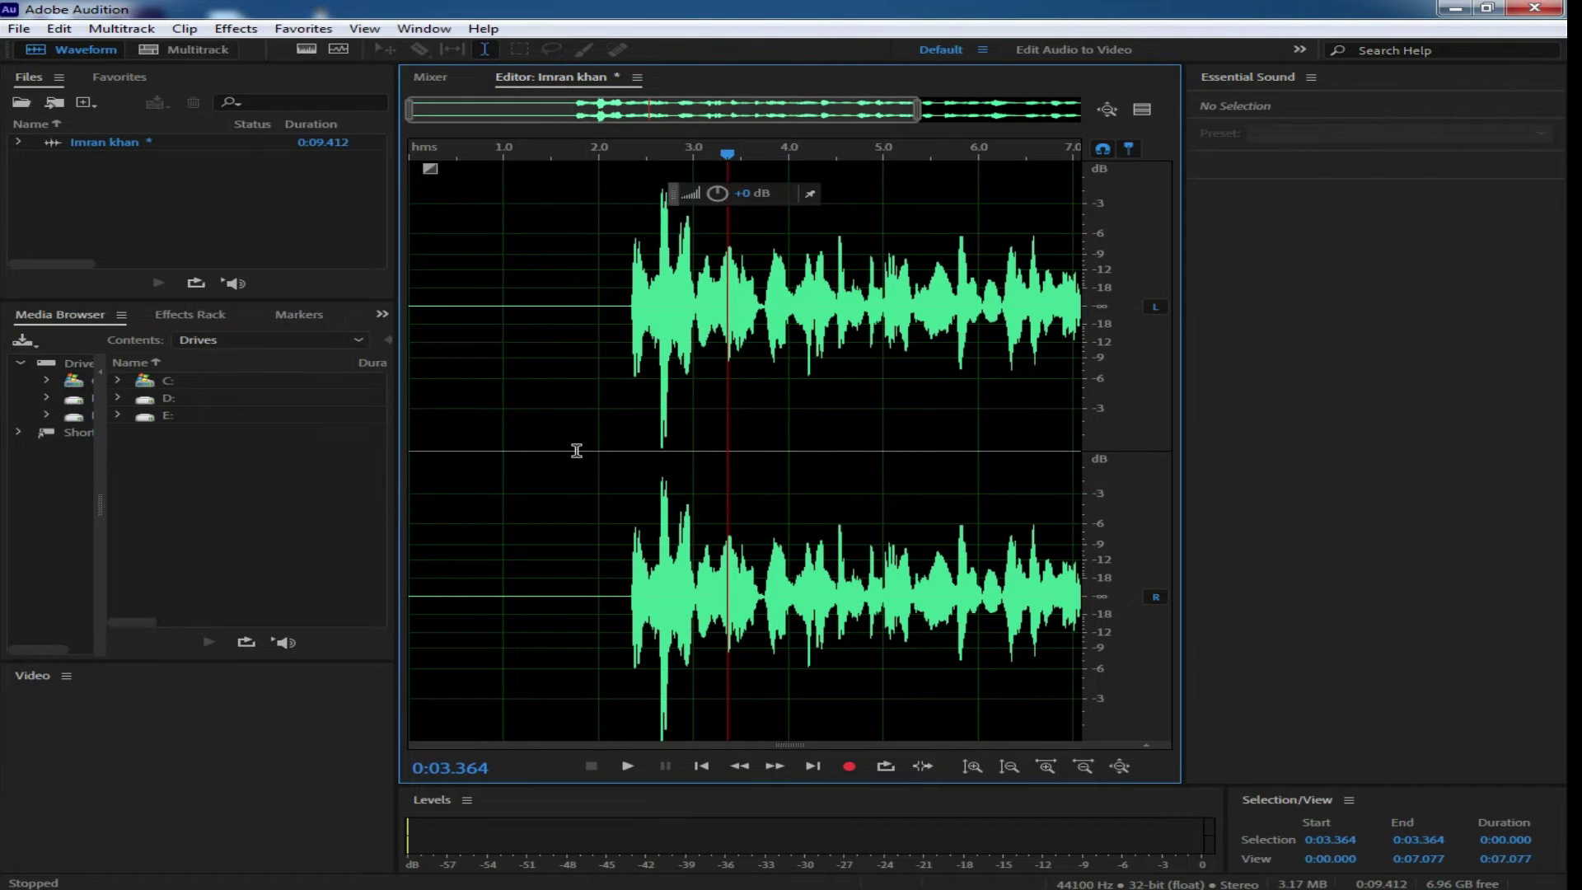
pyautogui.tripleClick(741, 409)
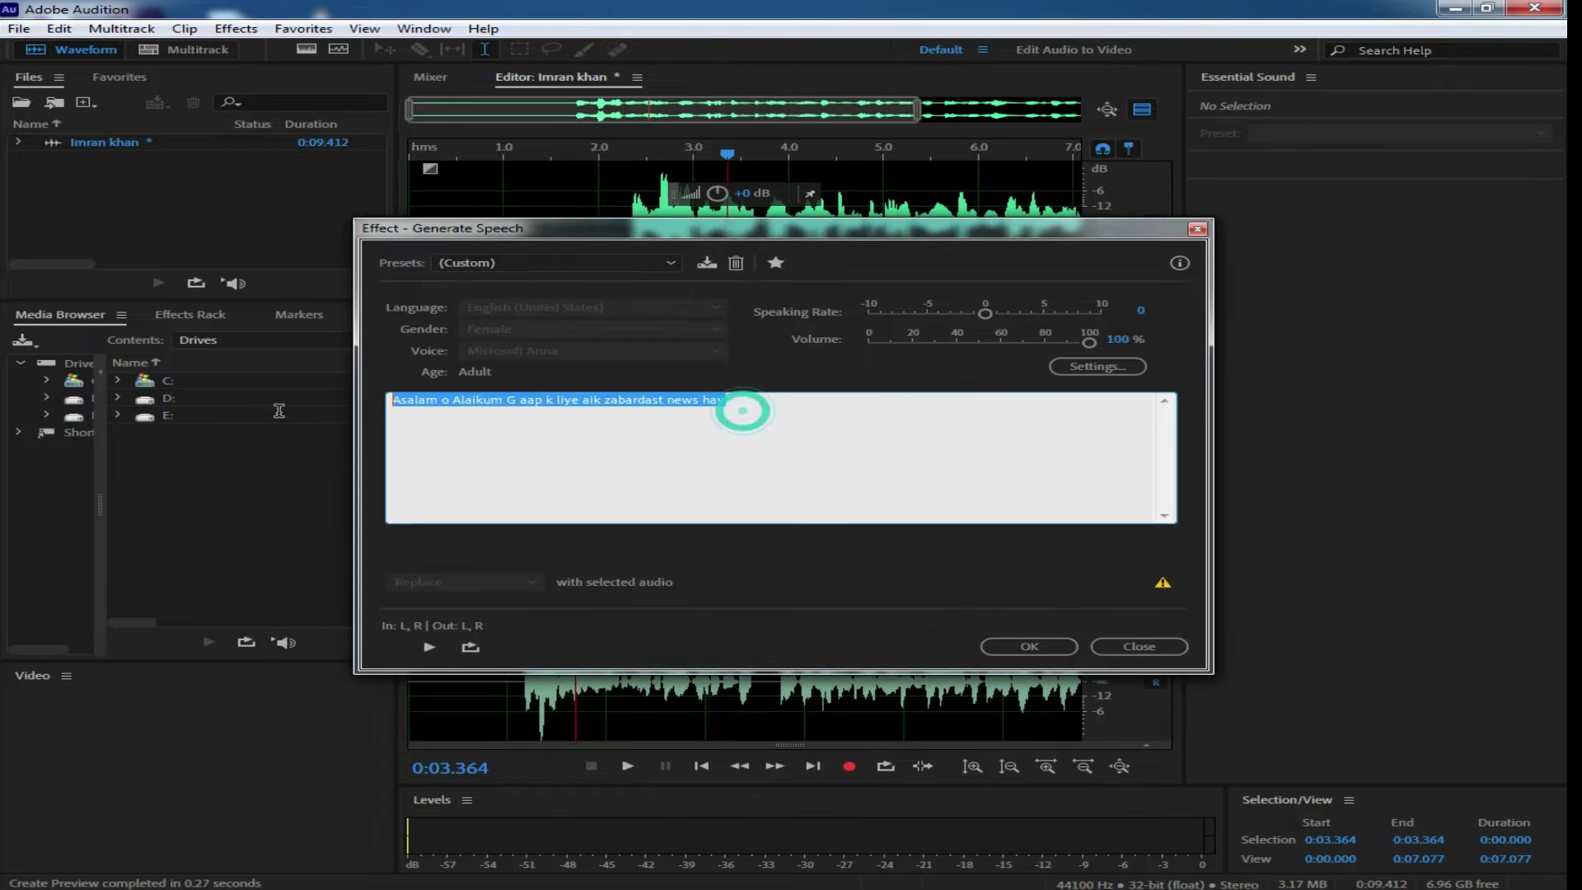
pyautogui.write('Hello Everyone How are U')
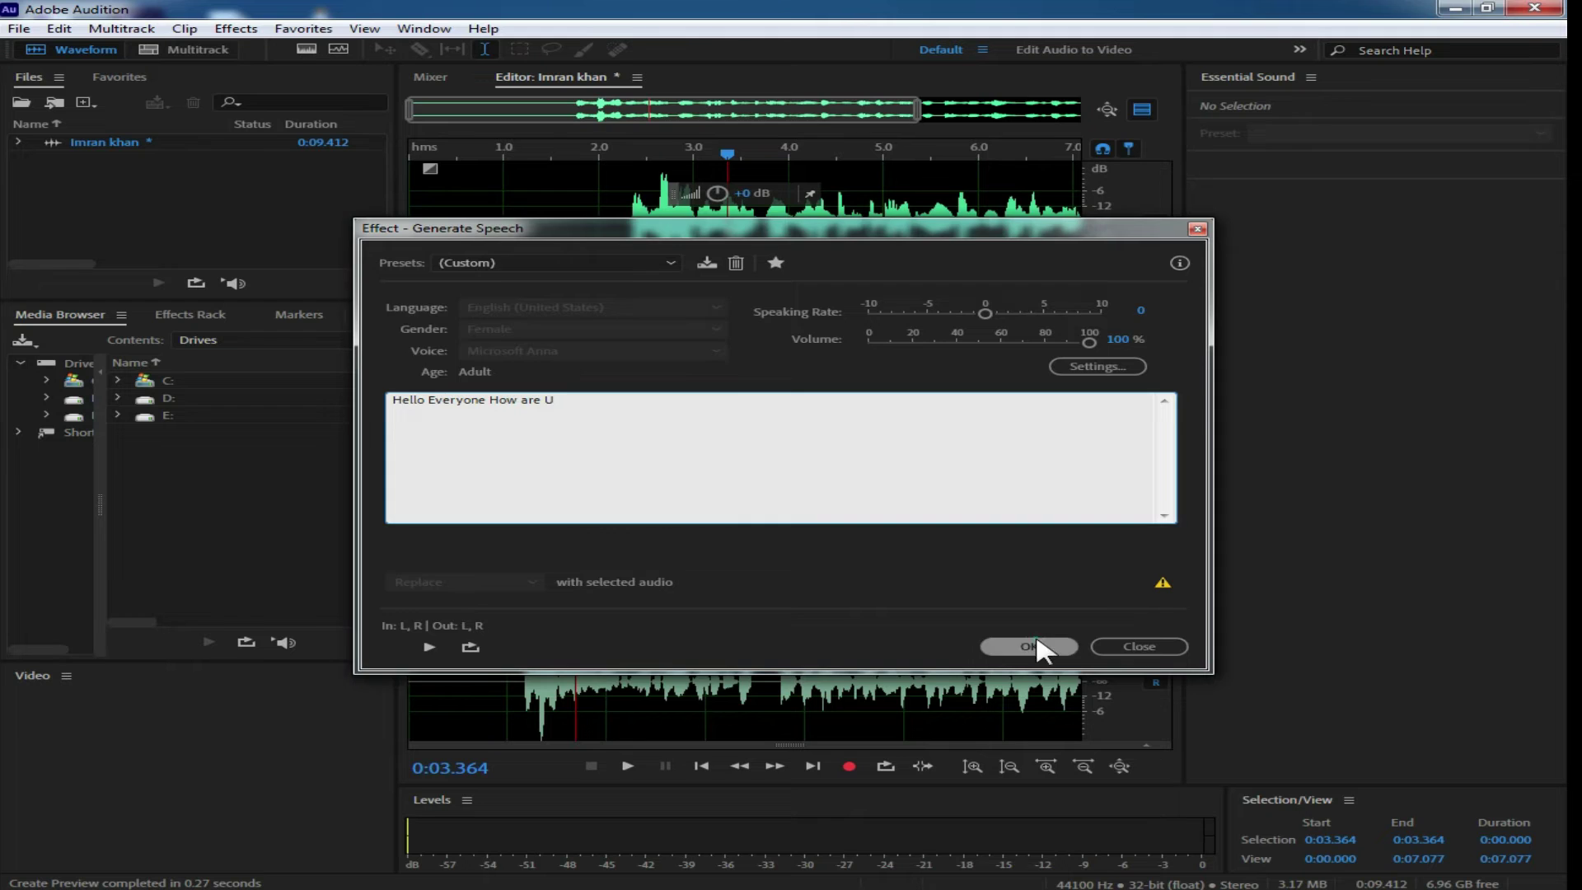
pyautogui.click(1028, 646)
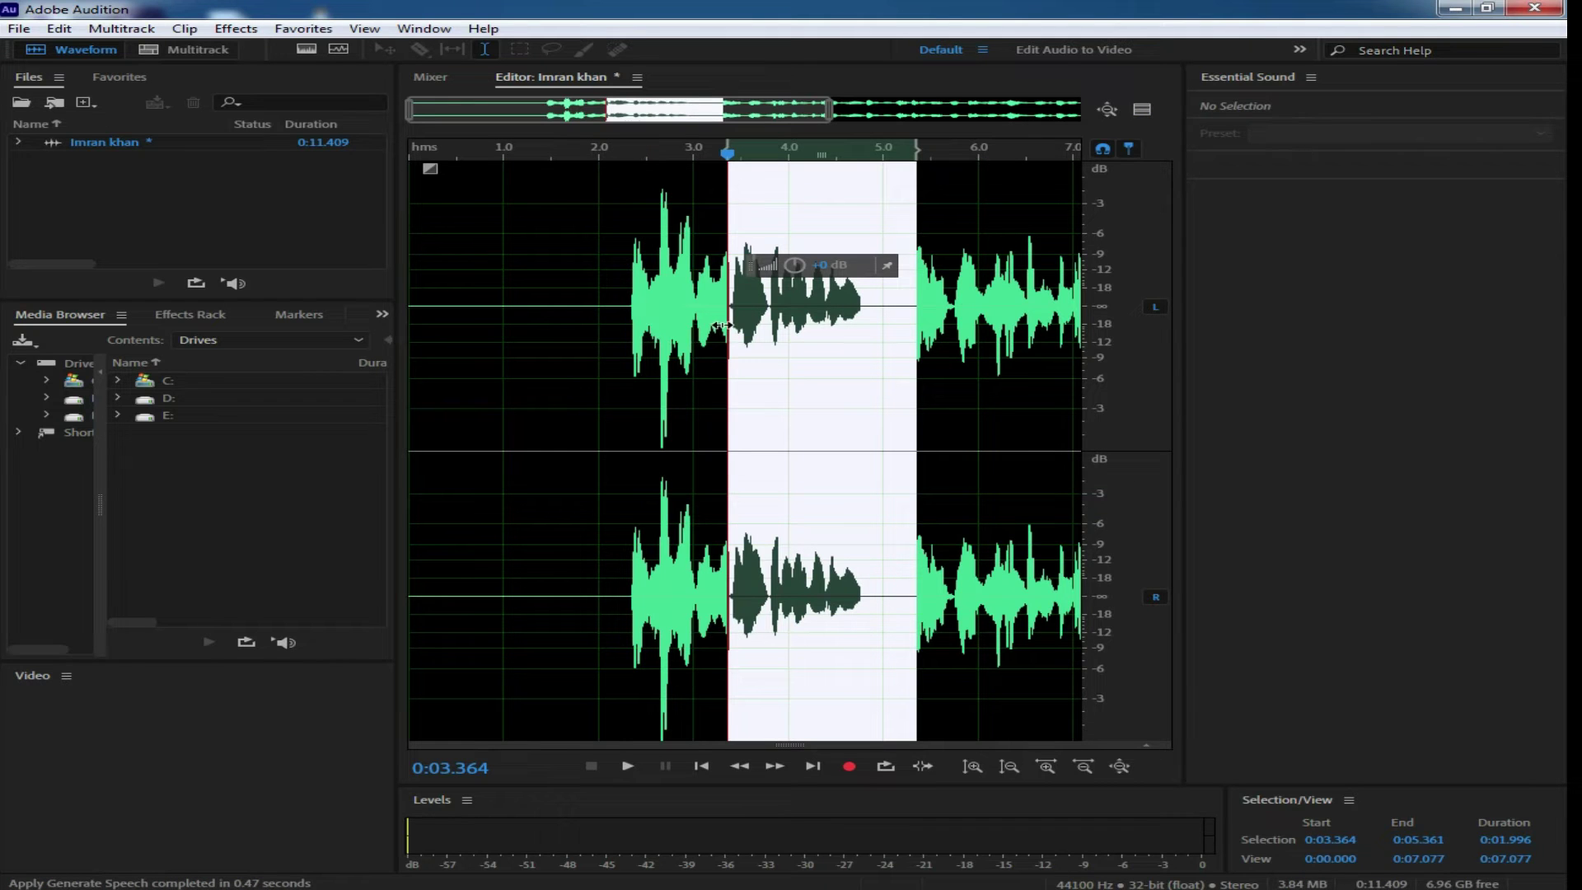
# - Play the inserted speech twice from 3.390 seconds, stop playback, and undo the insertion
pyautogui.click(733, 304)
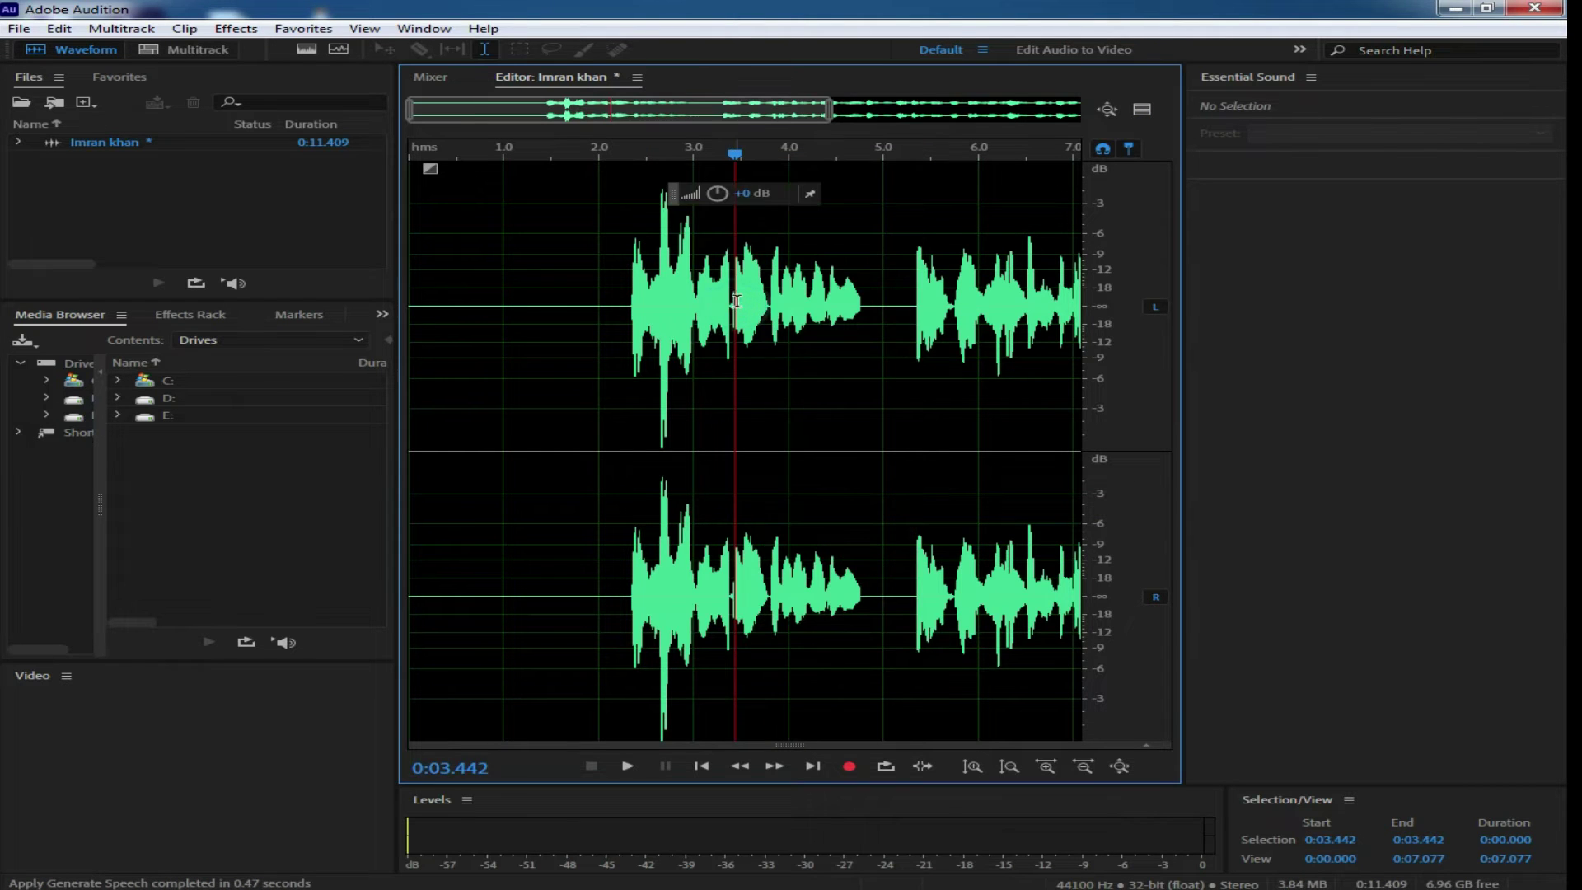
pyautogui.press('space')
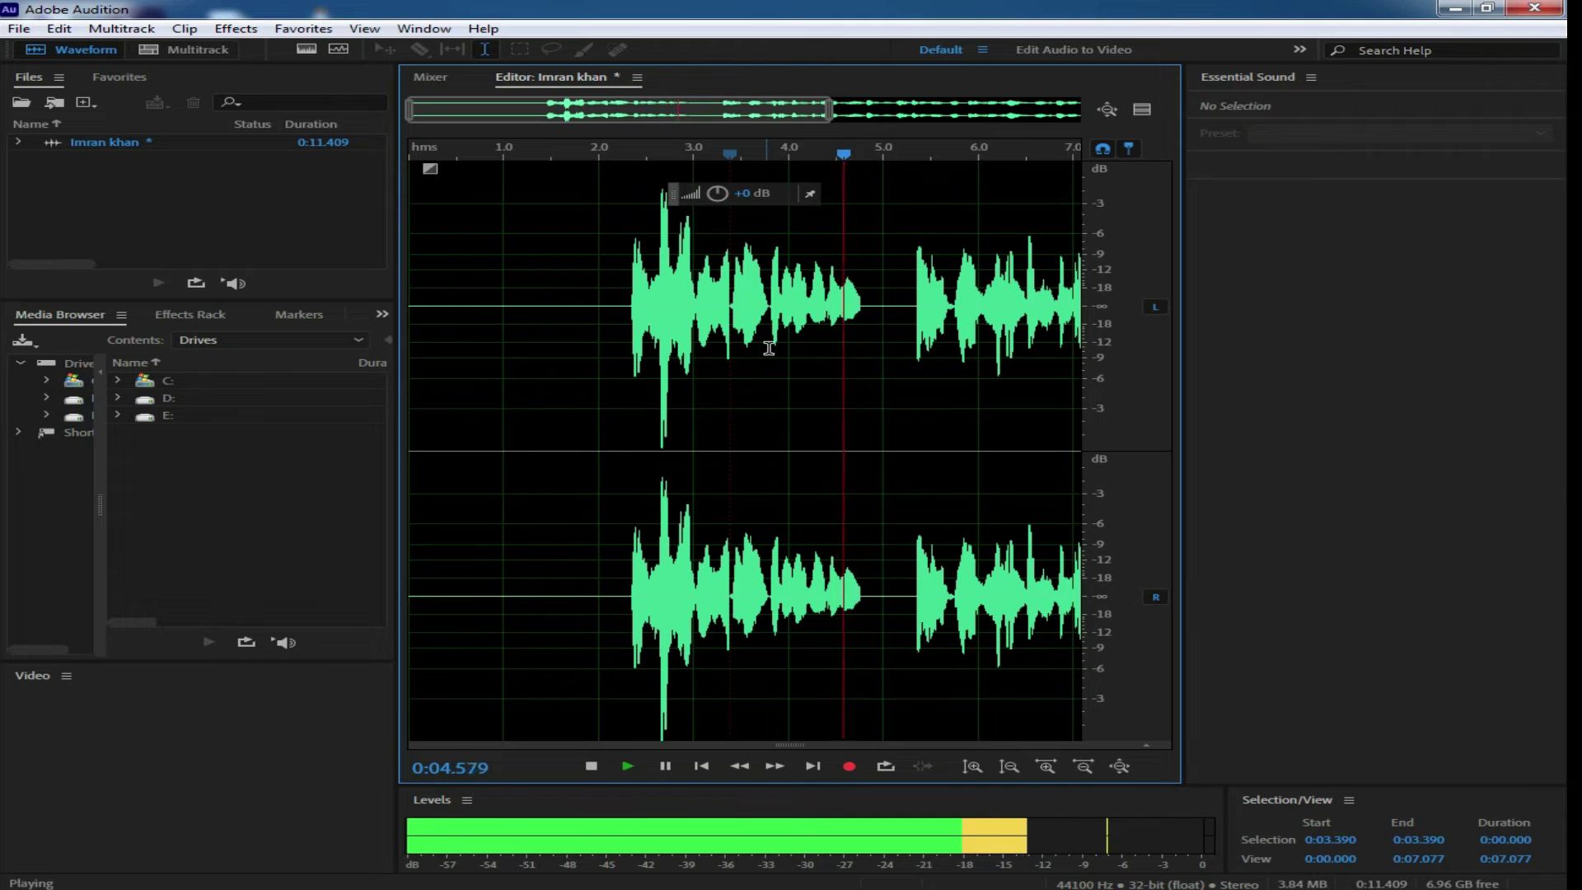
pyautogui.press('space')
pyautogui.click(731, 286)
pyautogui.press('space')
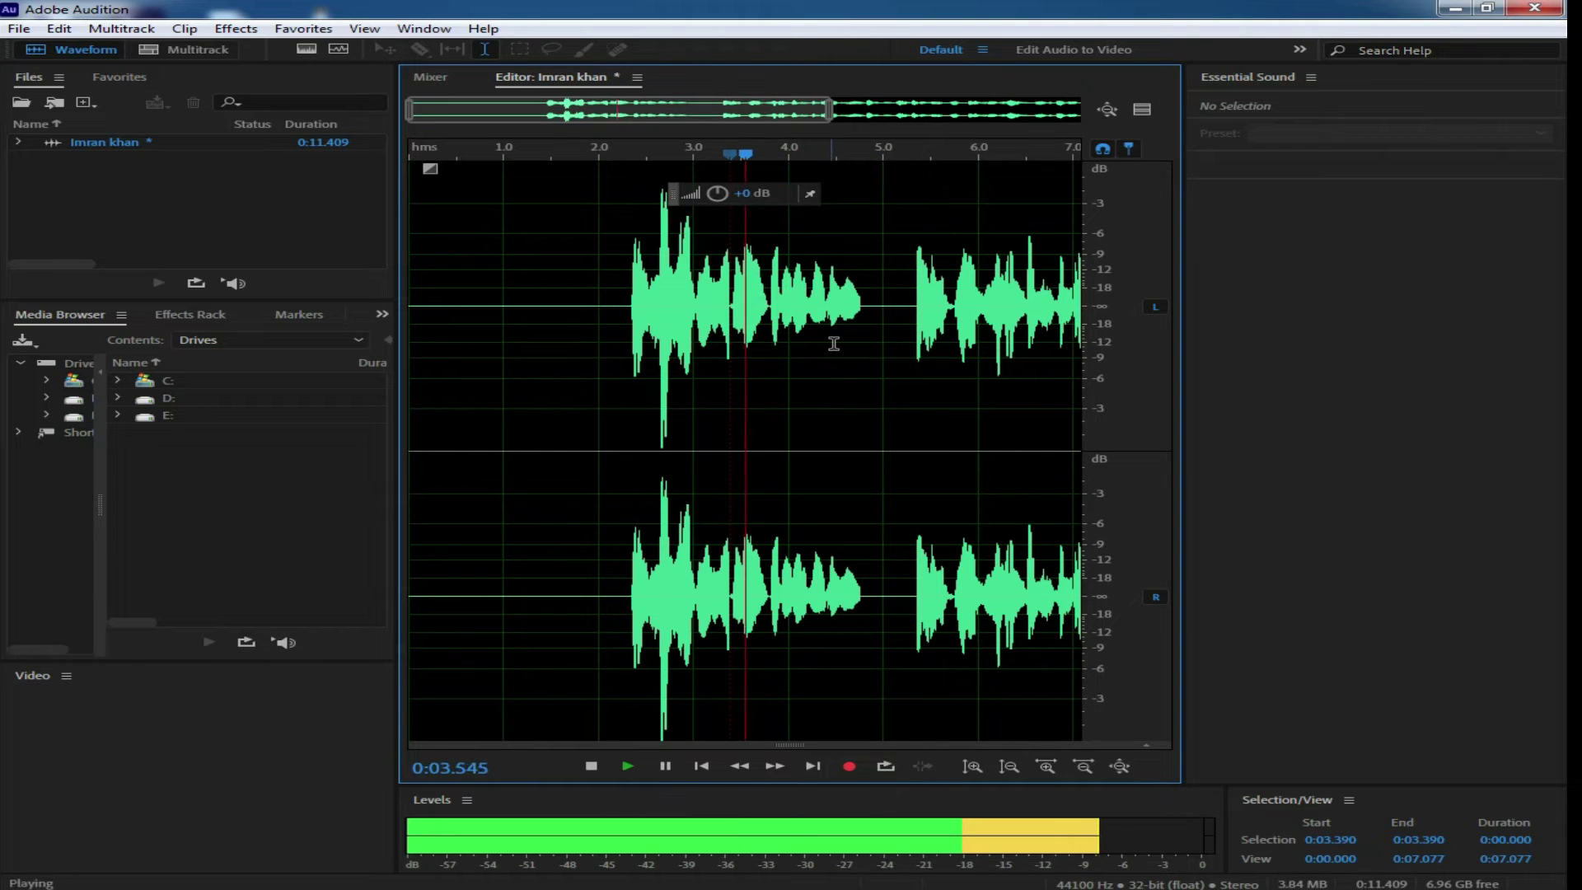
pyautogui.press('space')
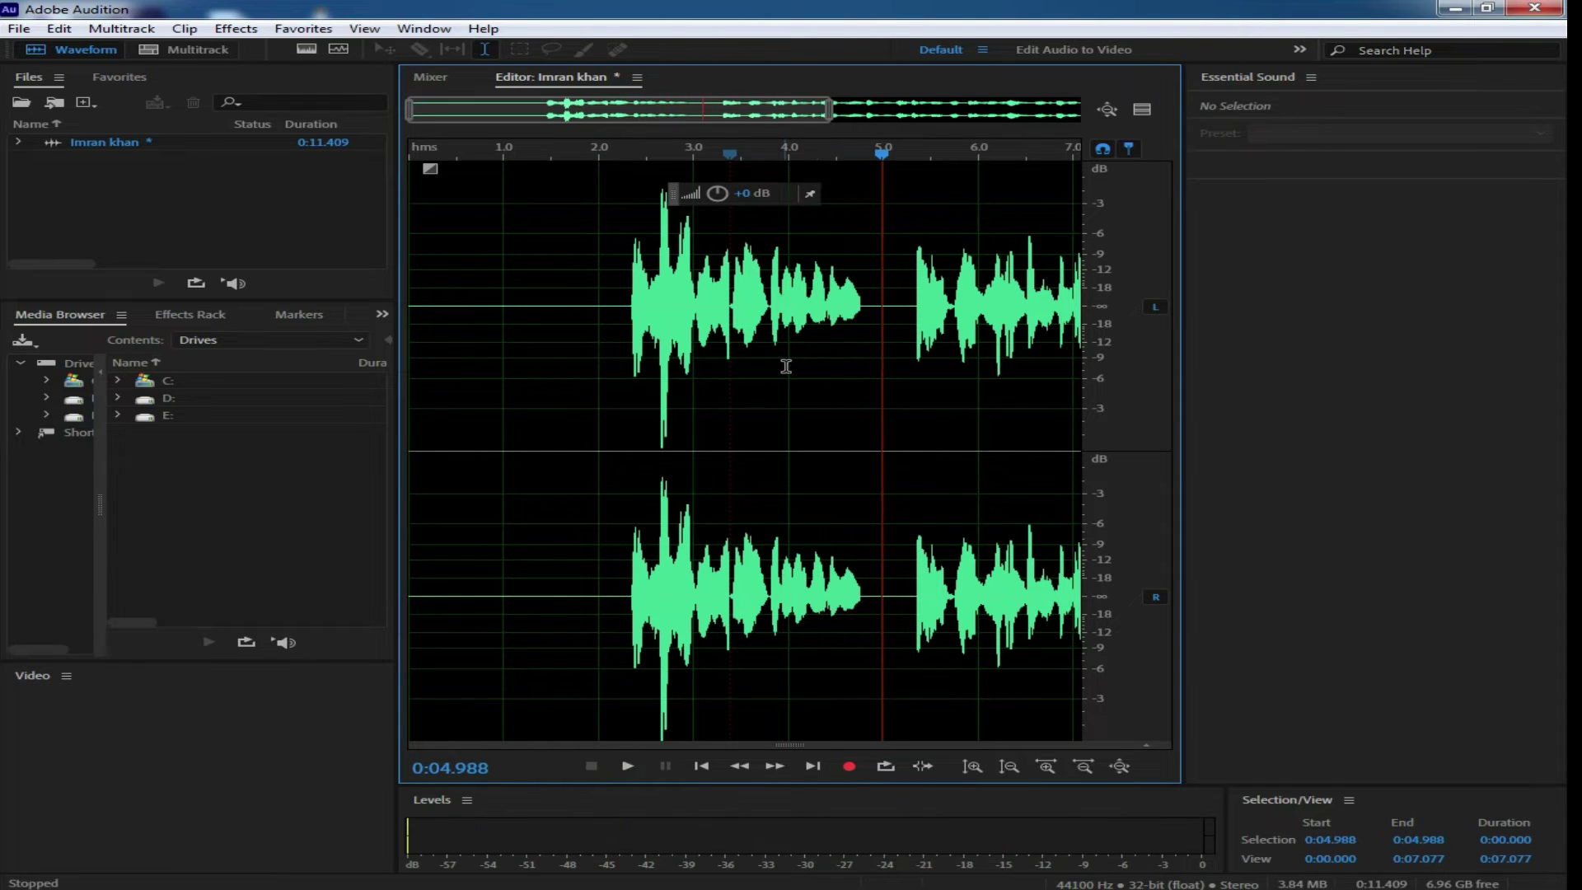
pyautogui.hotkey('ctrl', 'z')
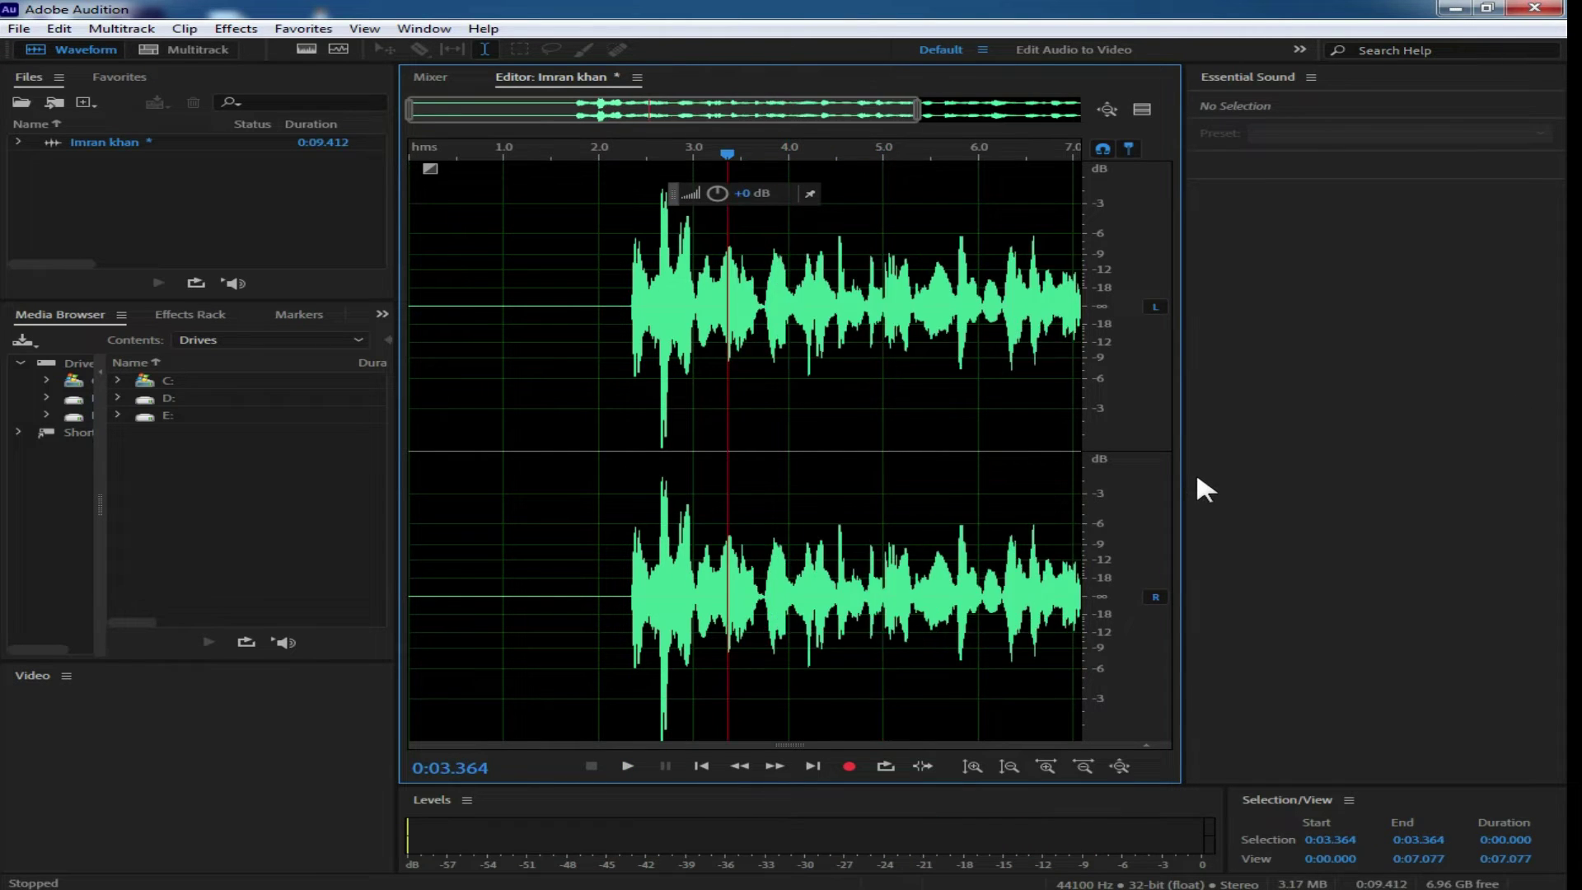
pyautogui.click(627, 300)
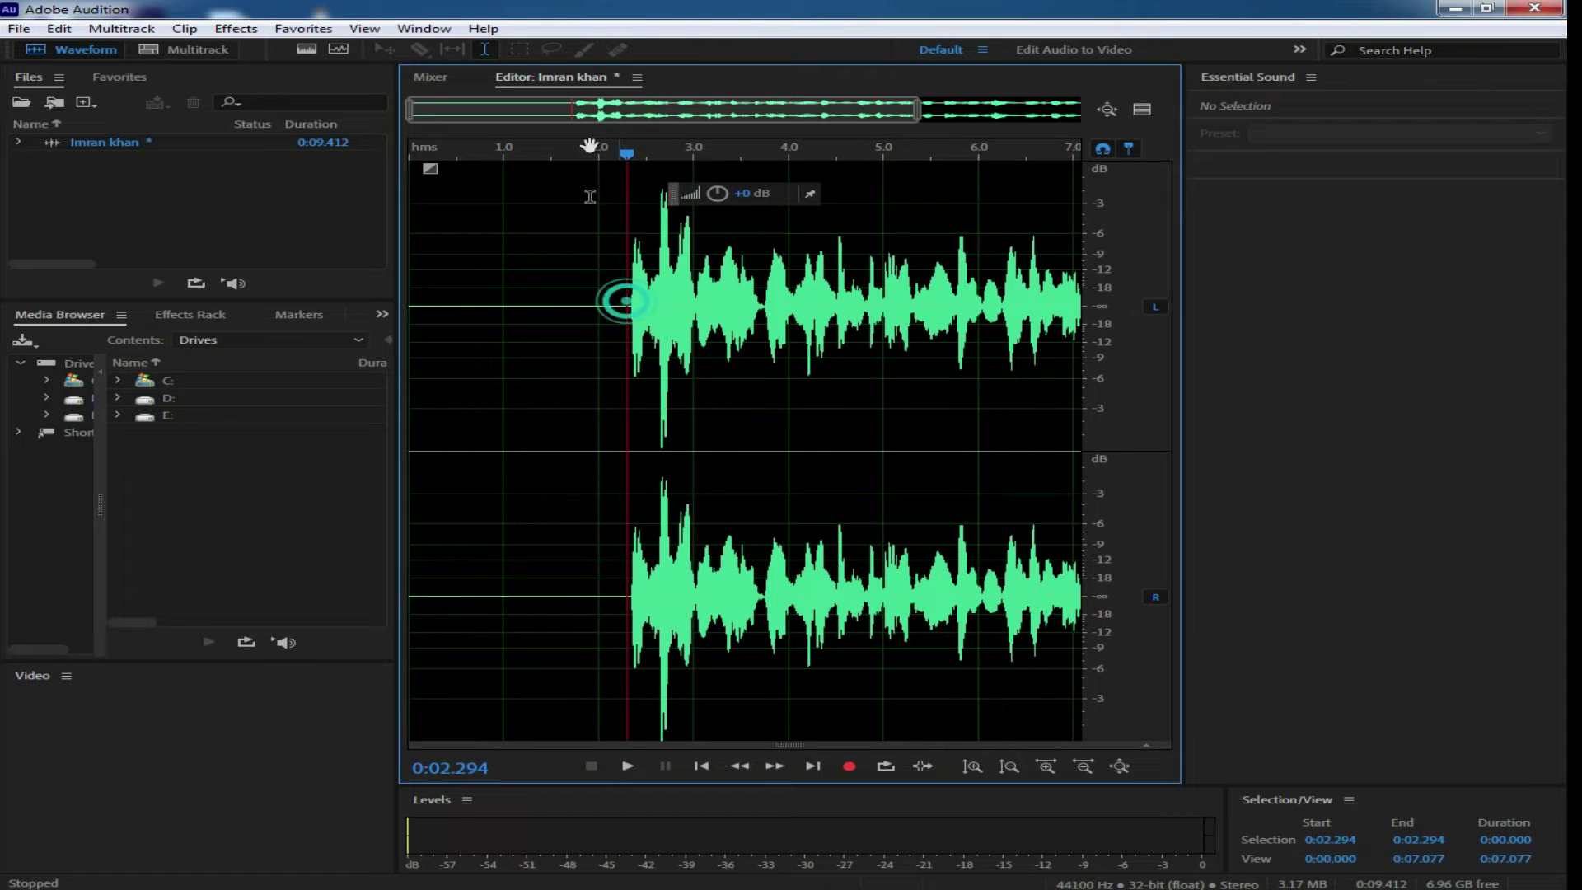
pyautogui.click(236, 28)
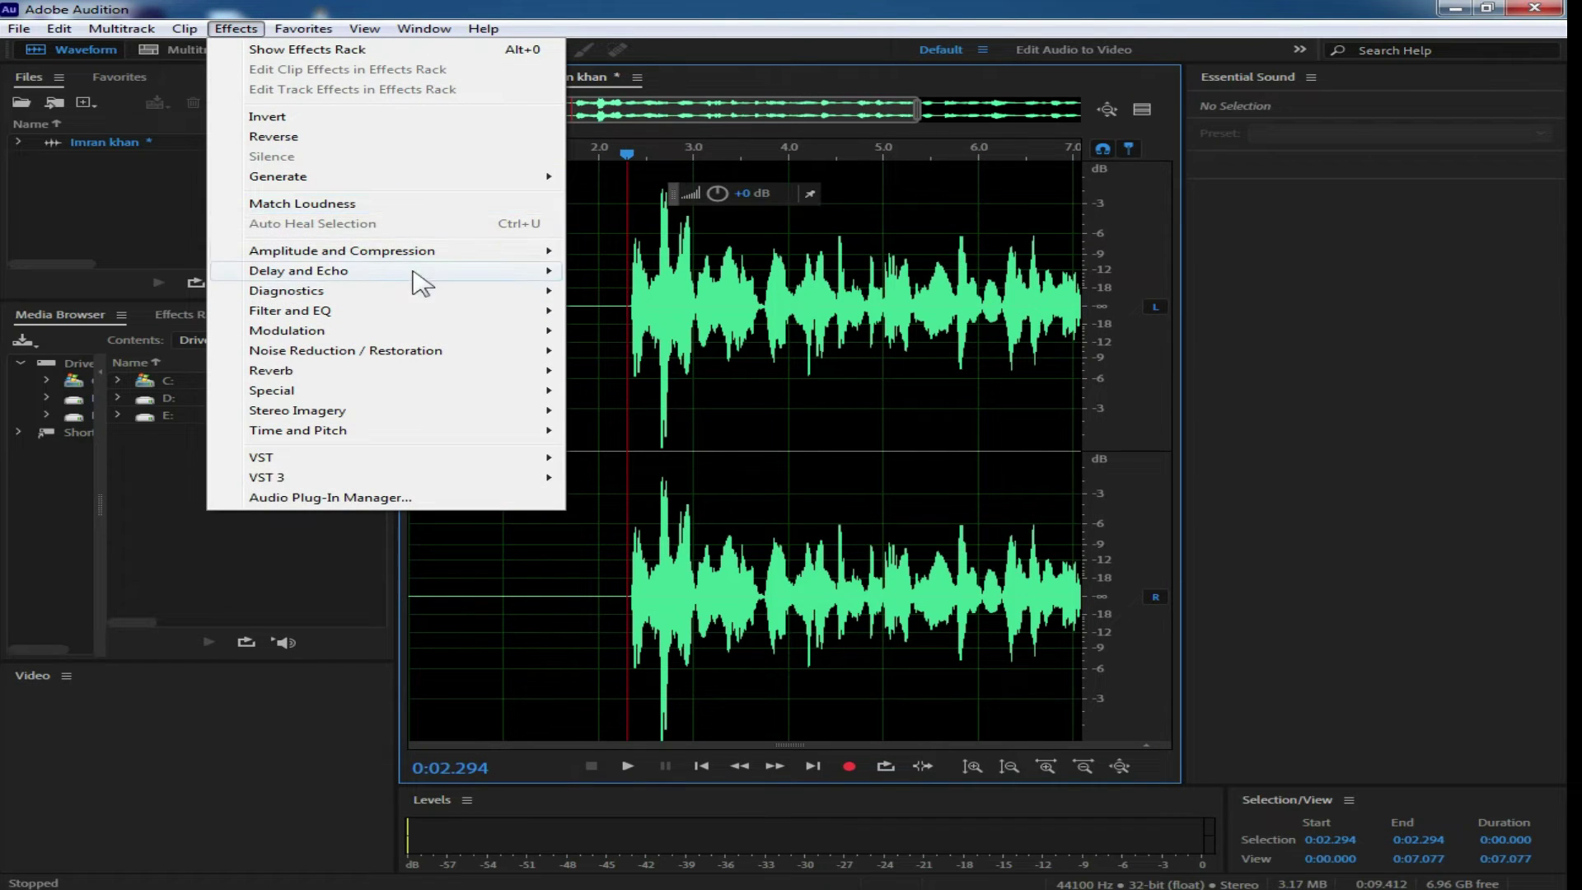
pyautogui.moveTo(448, 253)
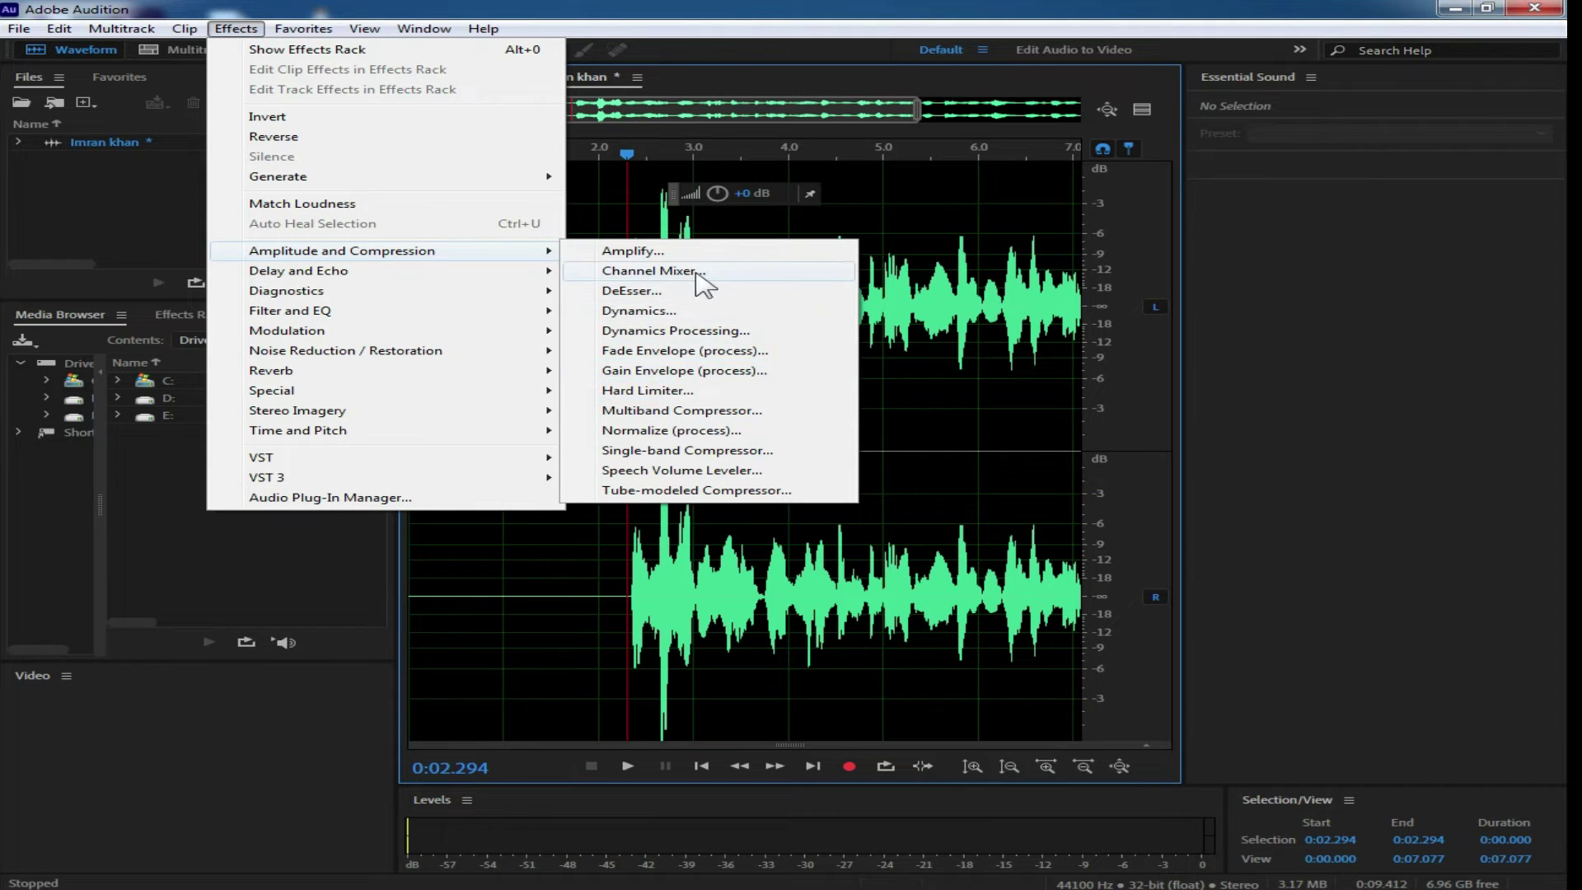
pyautogui.moveTo(345, 279)
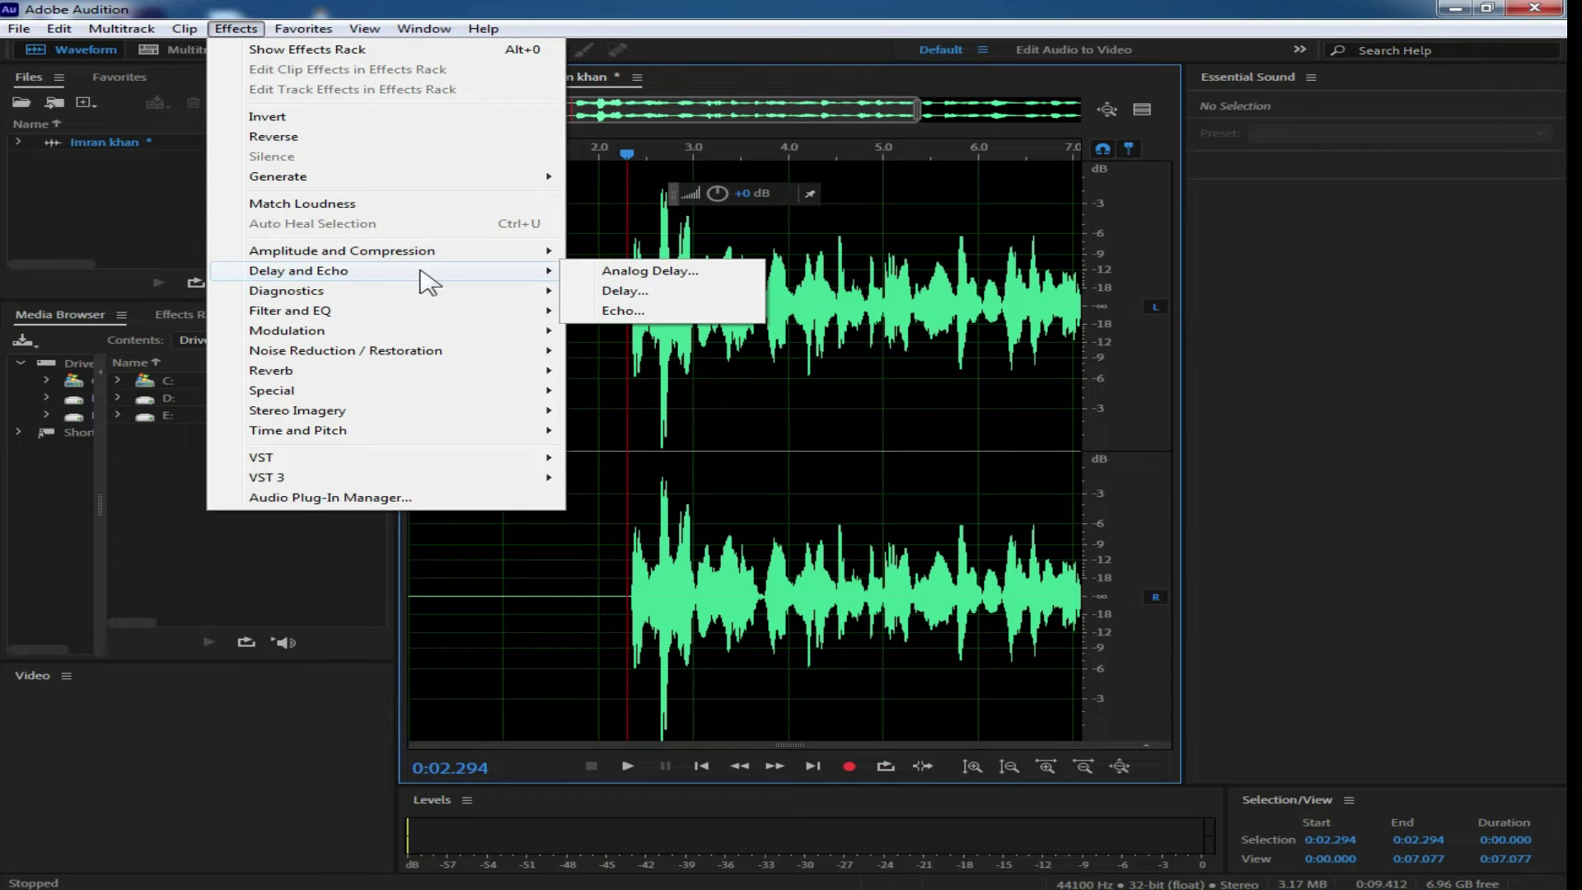
pyautogui.click(622, 356)
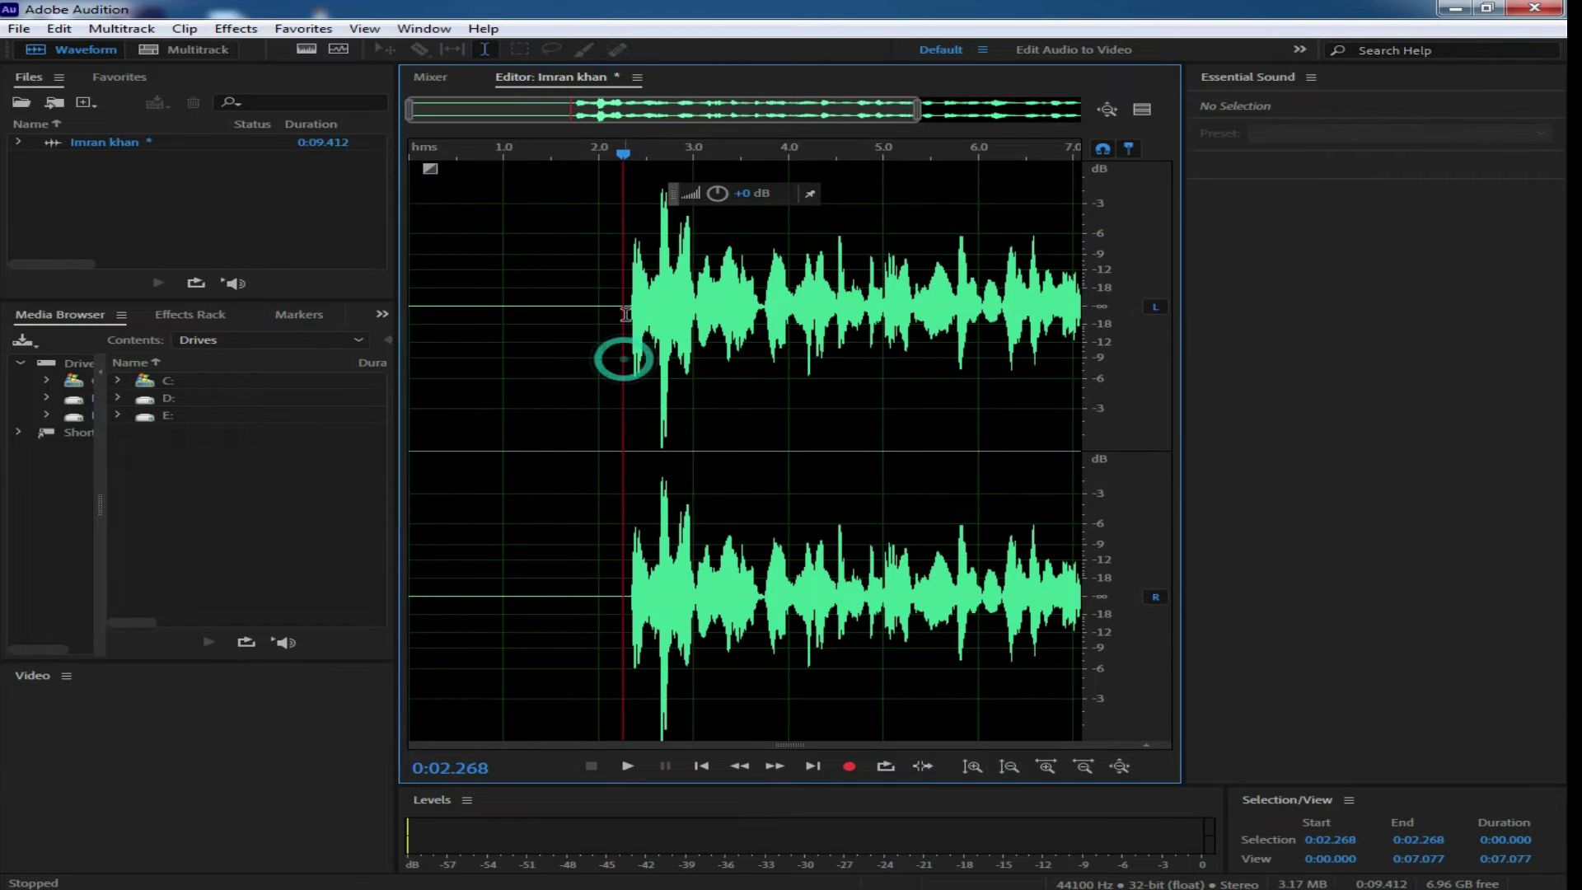
# - Apply the Delay effect with default settings to the audio from 2.281 to 3.725 seconds
pyautogui.moveTo(626, 289); pyautogui.dragTo(762, 288)
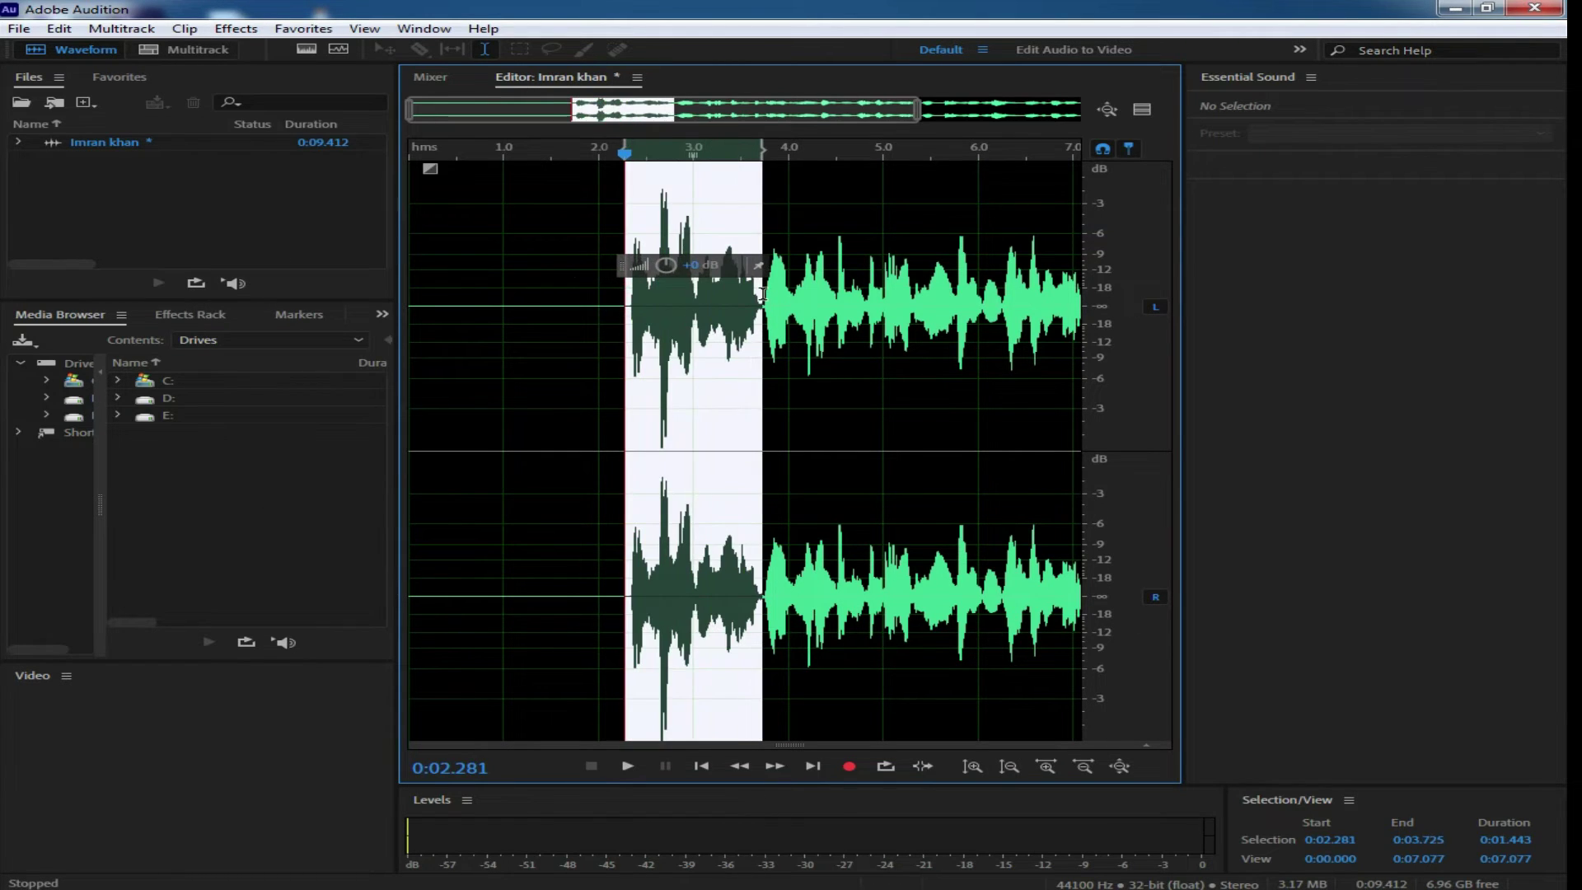
pyautogui.click(236, 28)
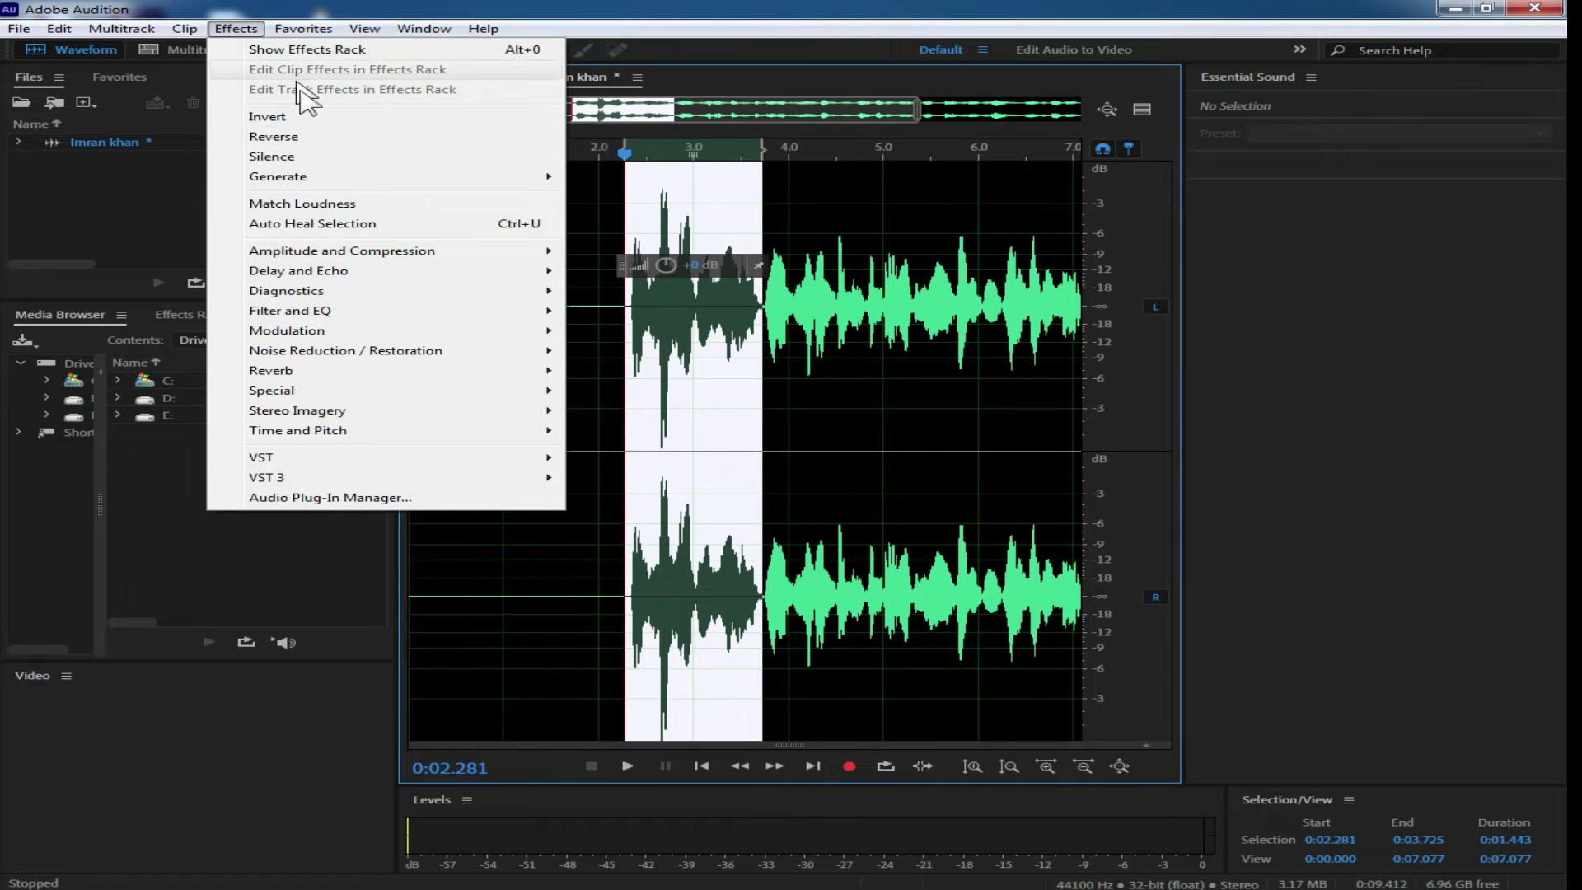
pyautogui.moveTo(376, 269)
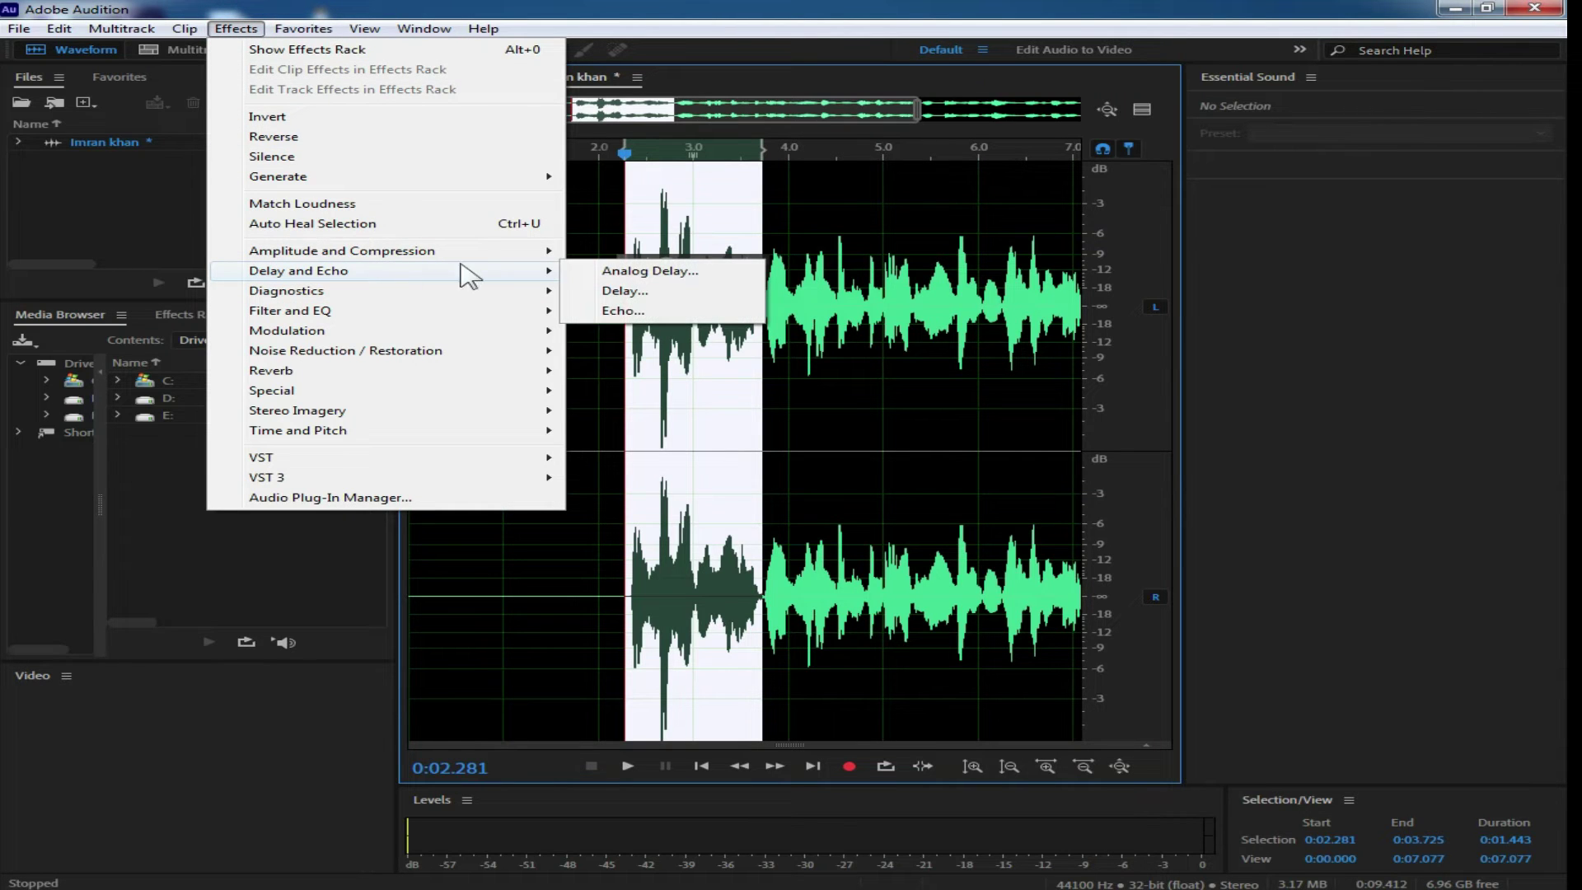
pyautogui.click(641, 295)
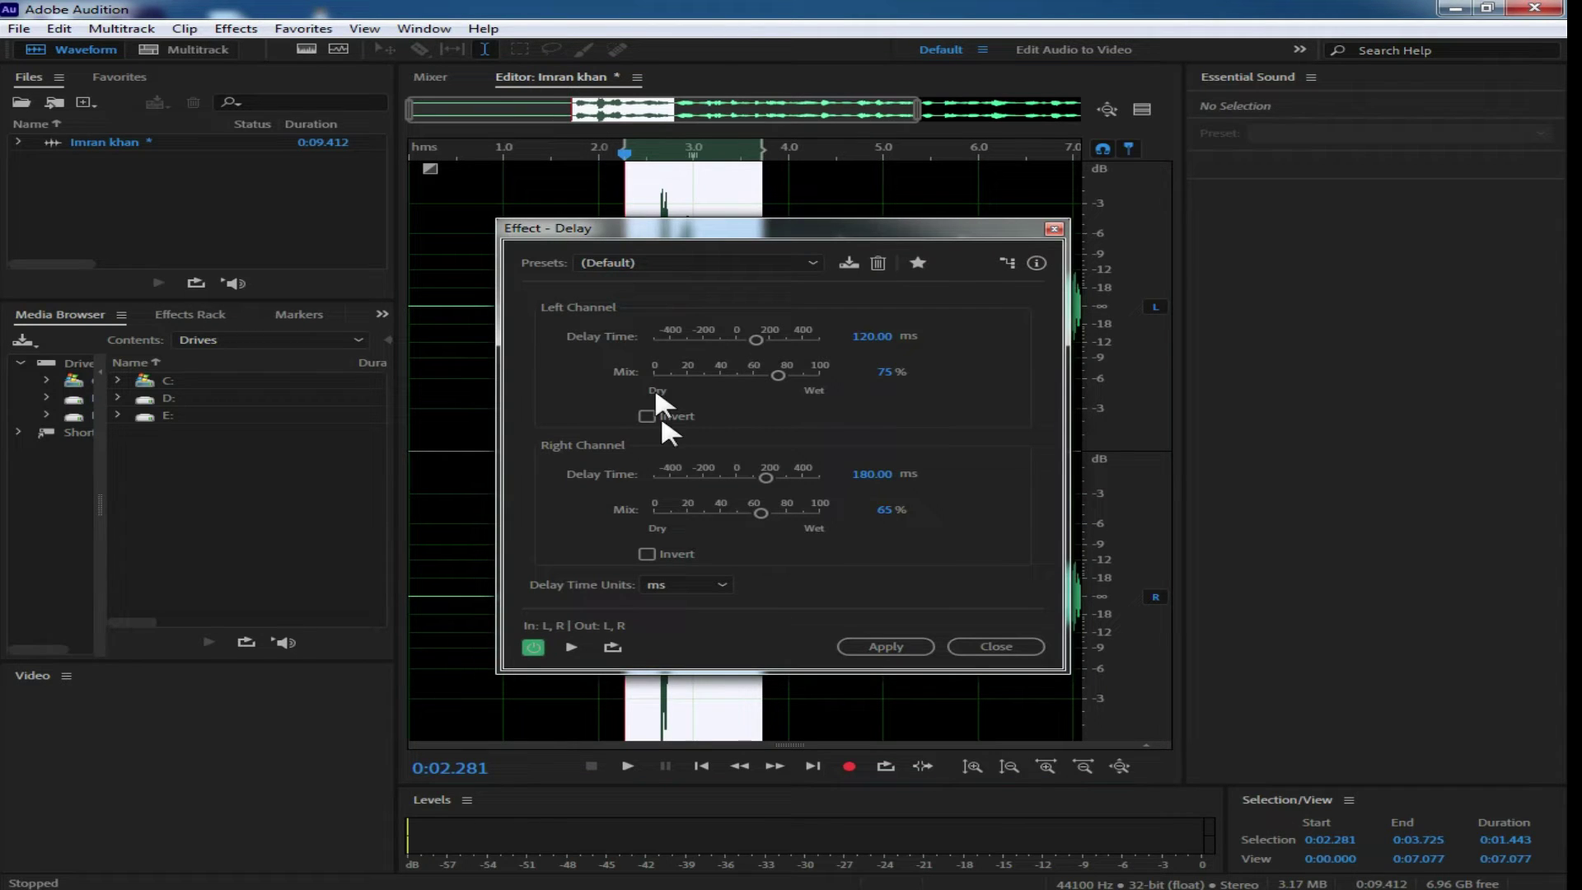
pyautogui.click(903, 646)
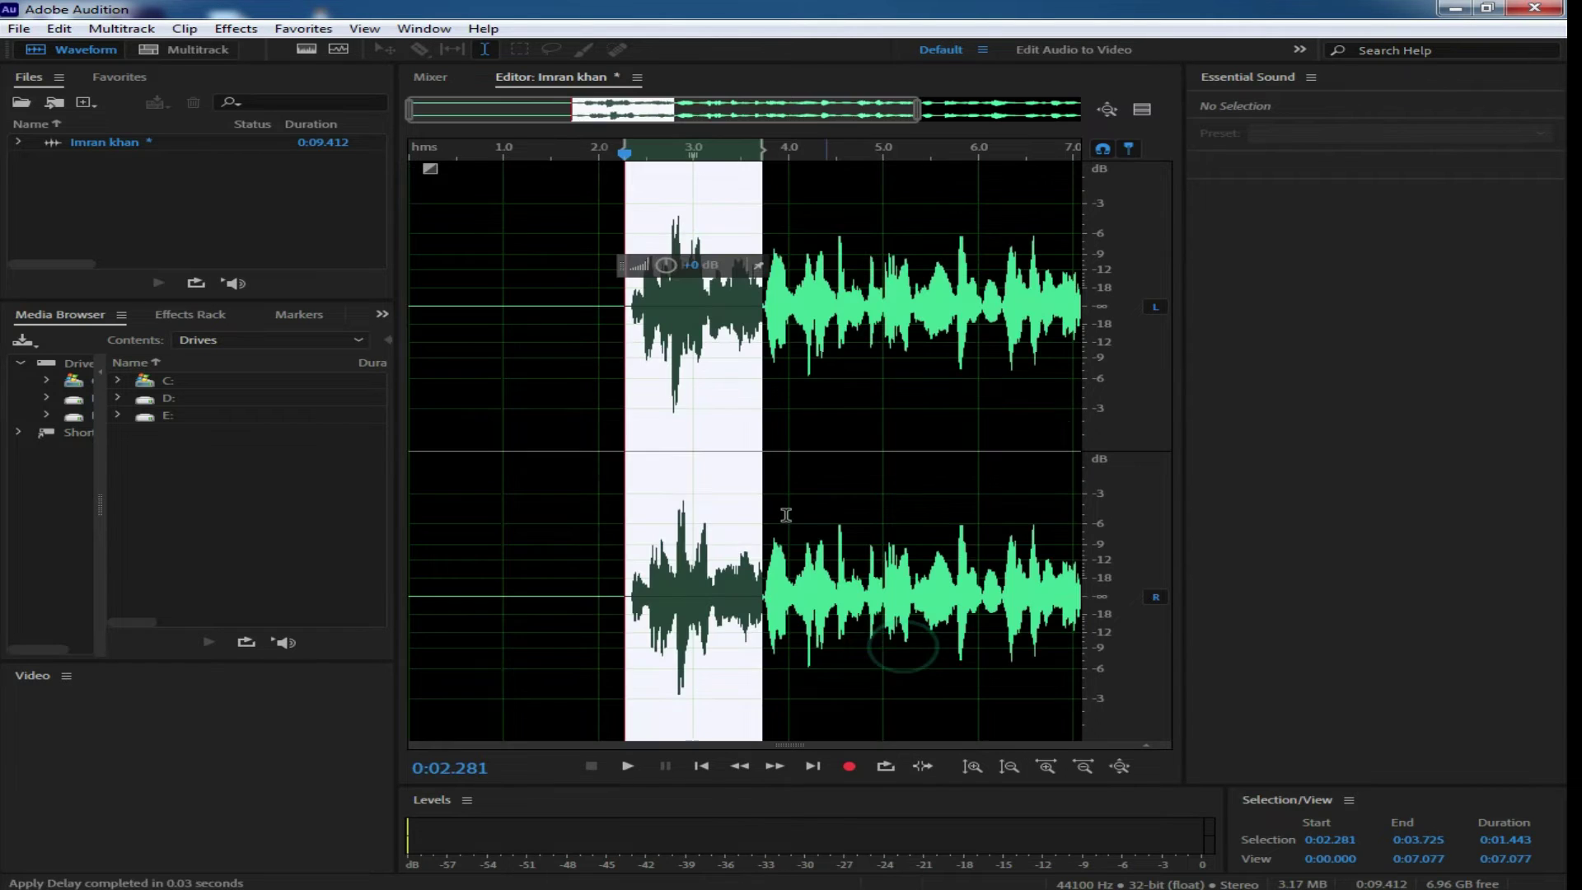
# - Play the delayed speech from 1.546 seconds and again from 1.791 seconds, stop playback, and undo the delay
pyautogui.click(589, 276)
pyautogui.press('space')
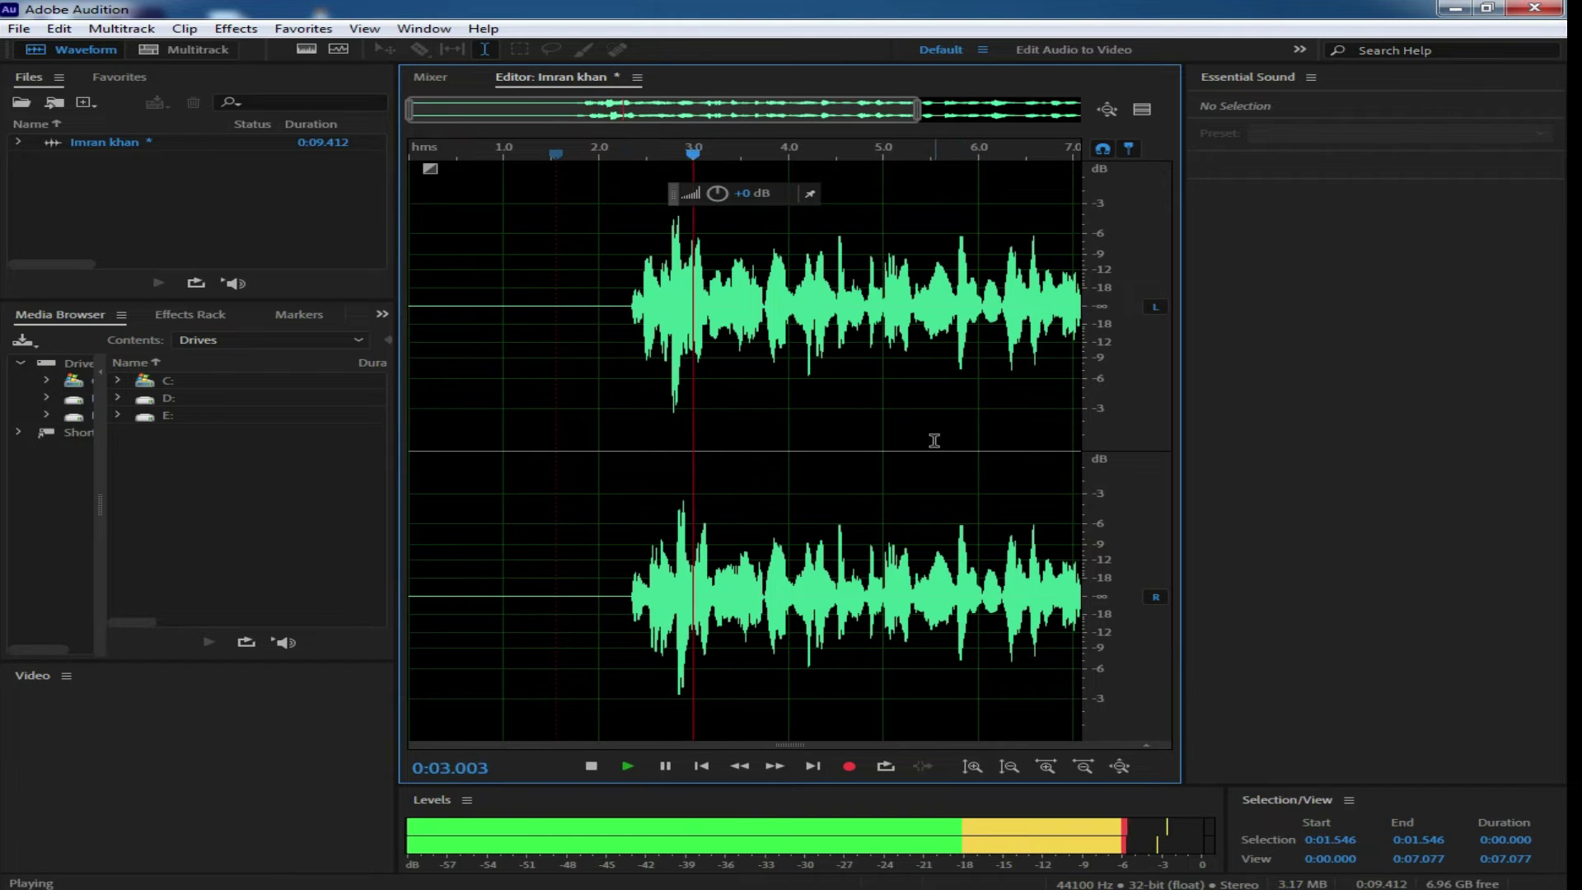
pyautogui.click(578, 301)
pyautogui.press('space')
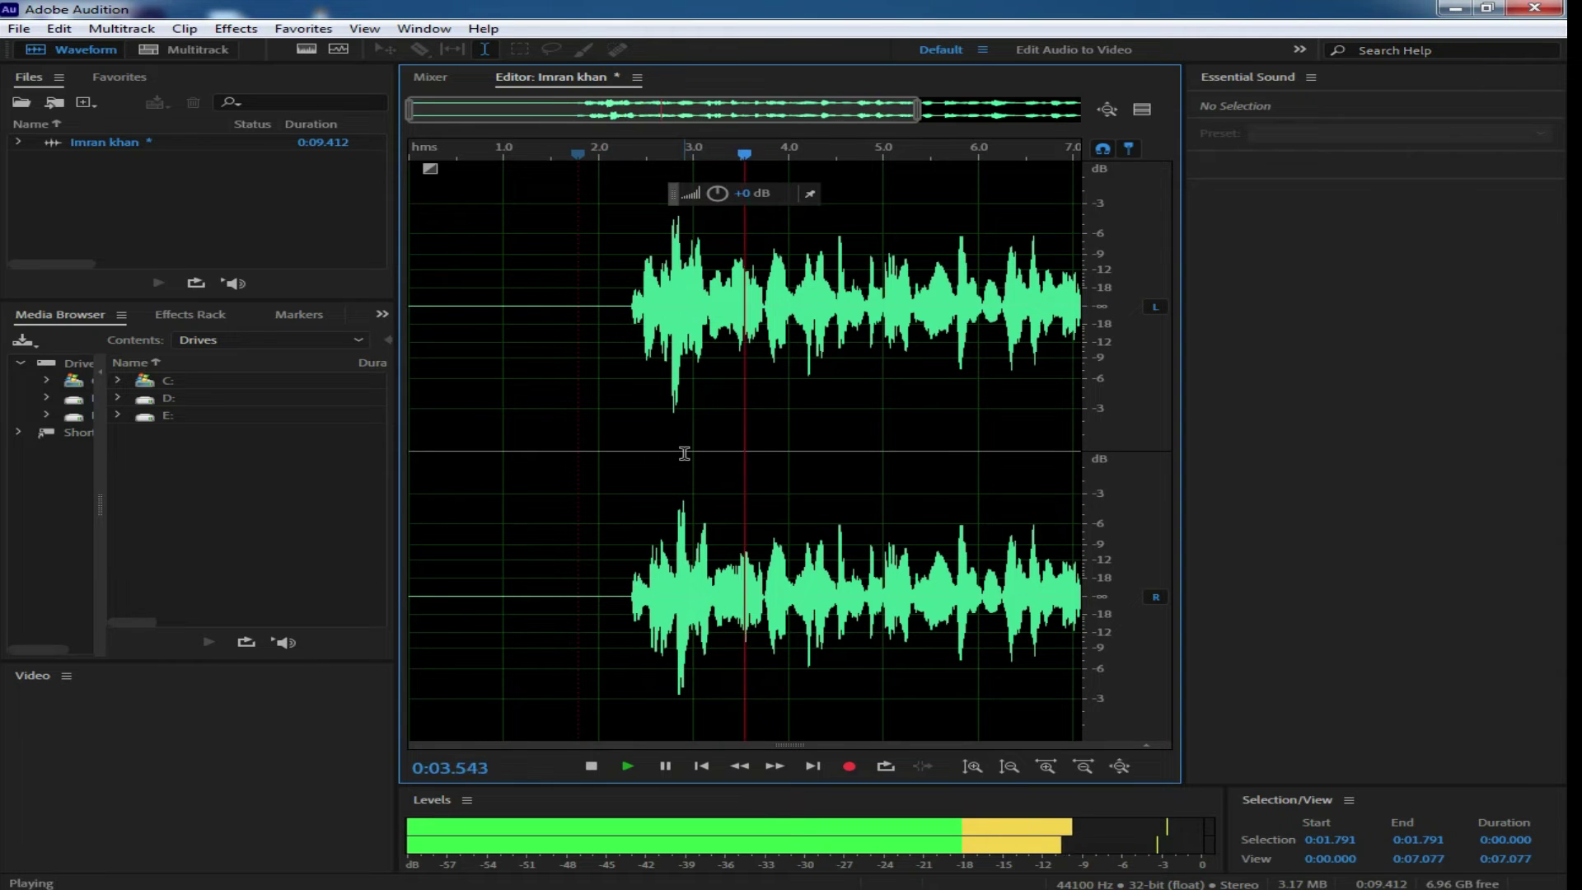
pyautogui.press('space')
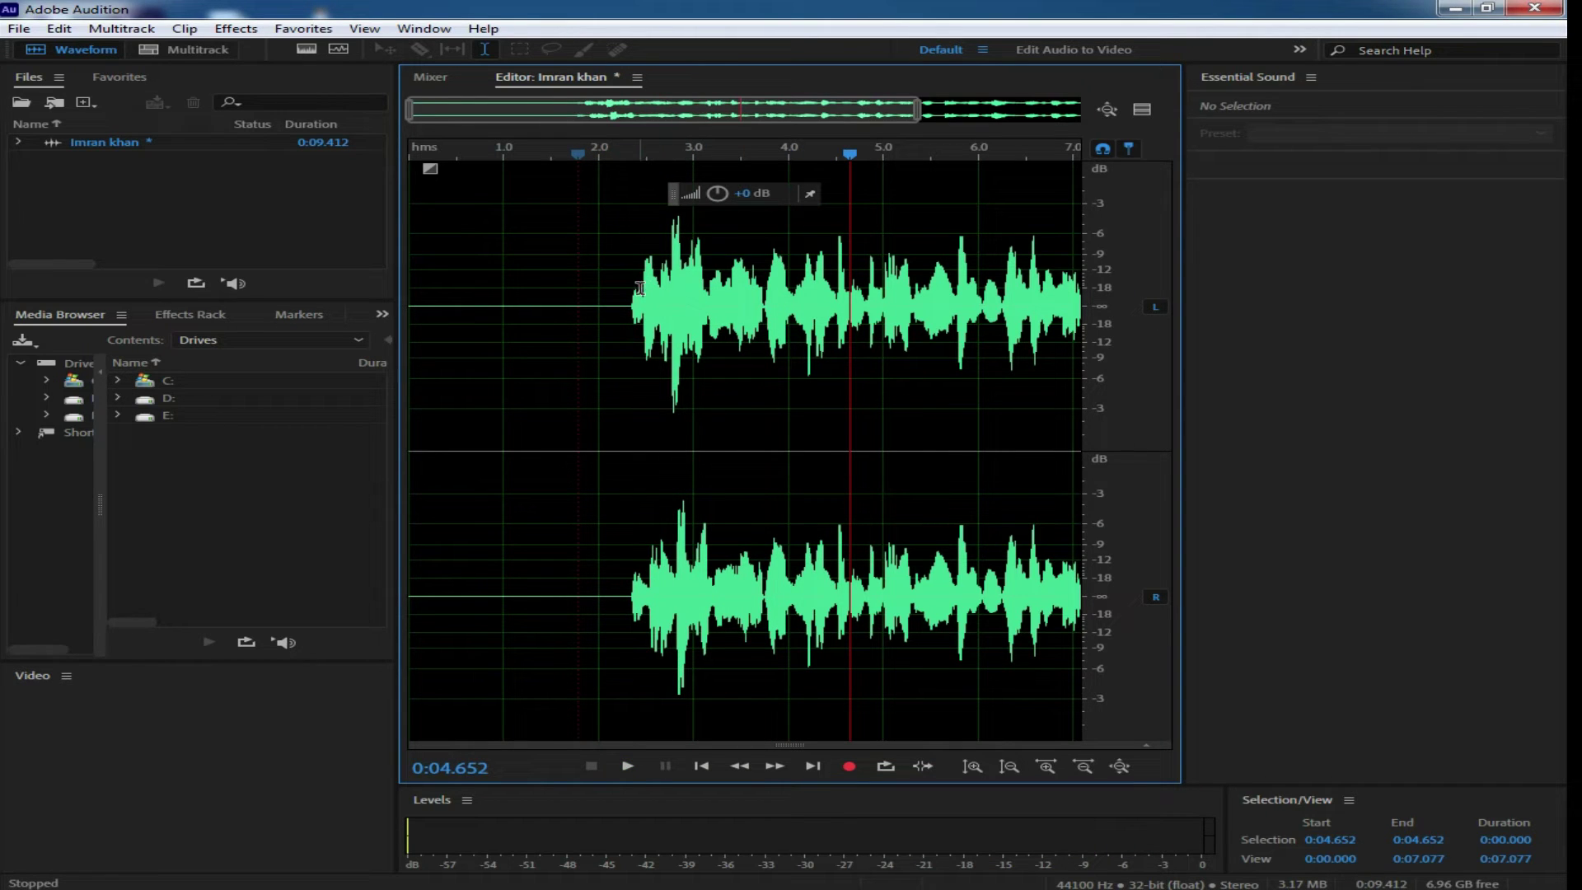
pyautogui.moveTo(626, 290); pyautogui.dragTo(762, 290)
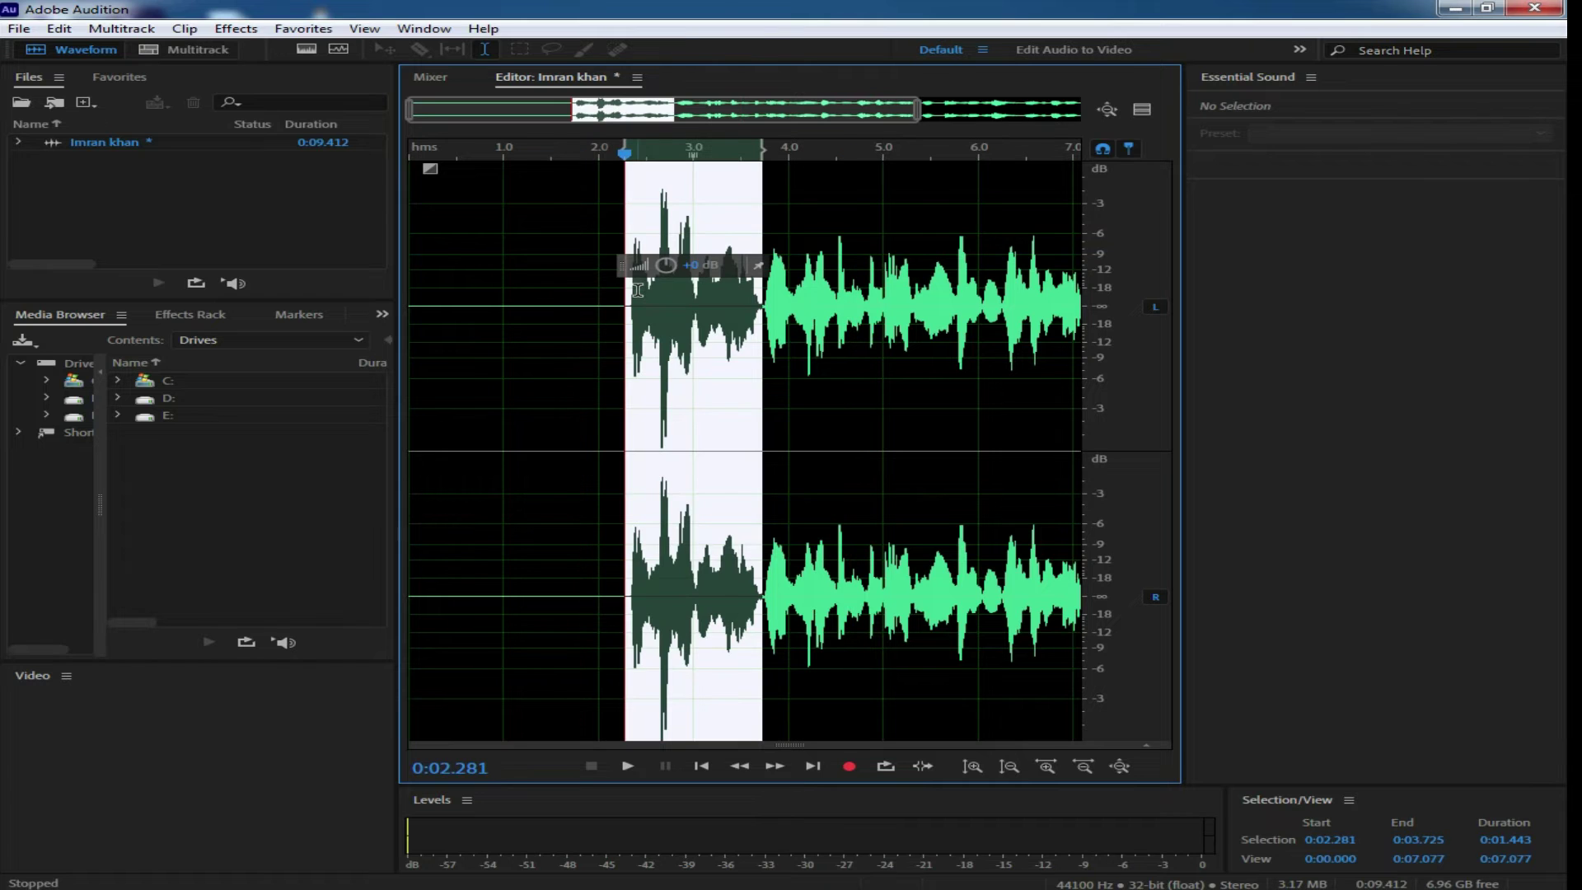
# - Apply the Echo effect with the default preset to the audio from 2.281 to 3.725 seconds
pyautogui.click(235, 28)
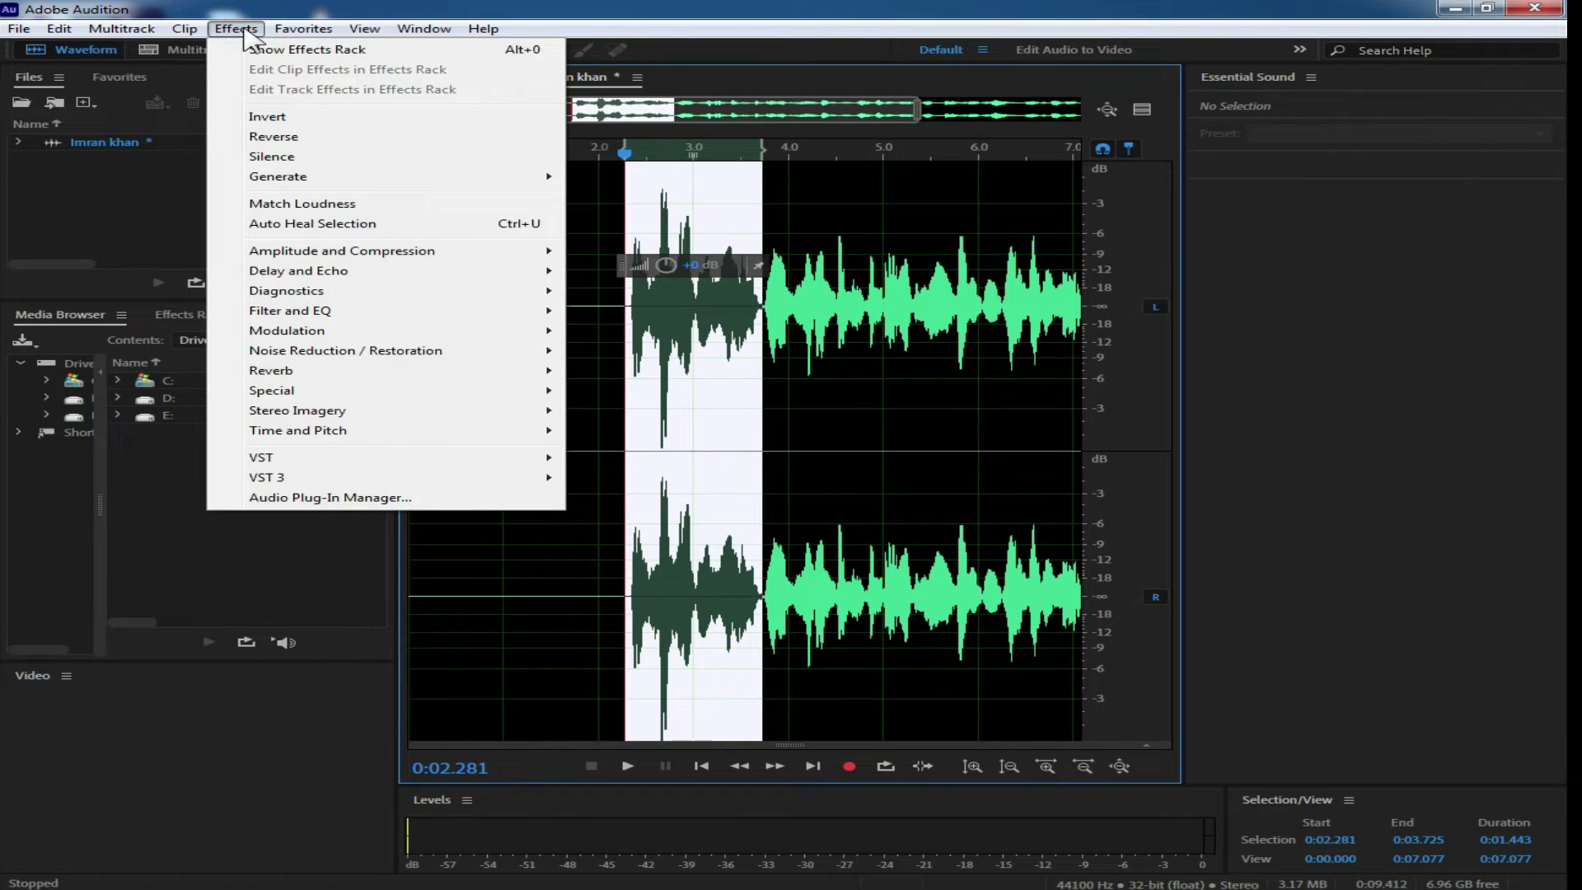
pyautogui.moveTo(528, 272)
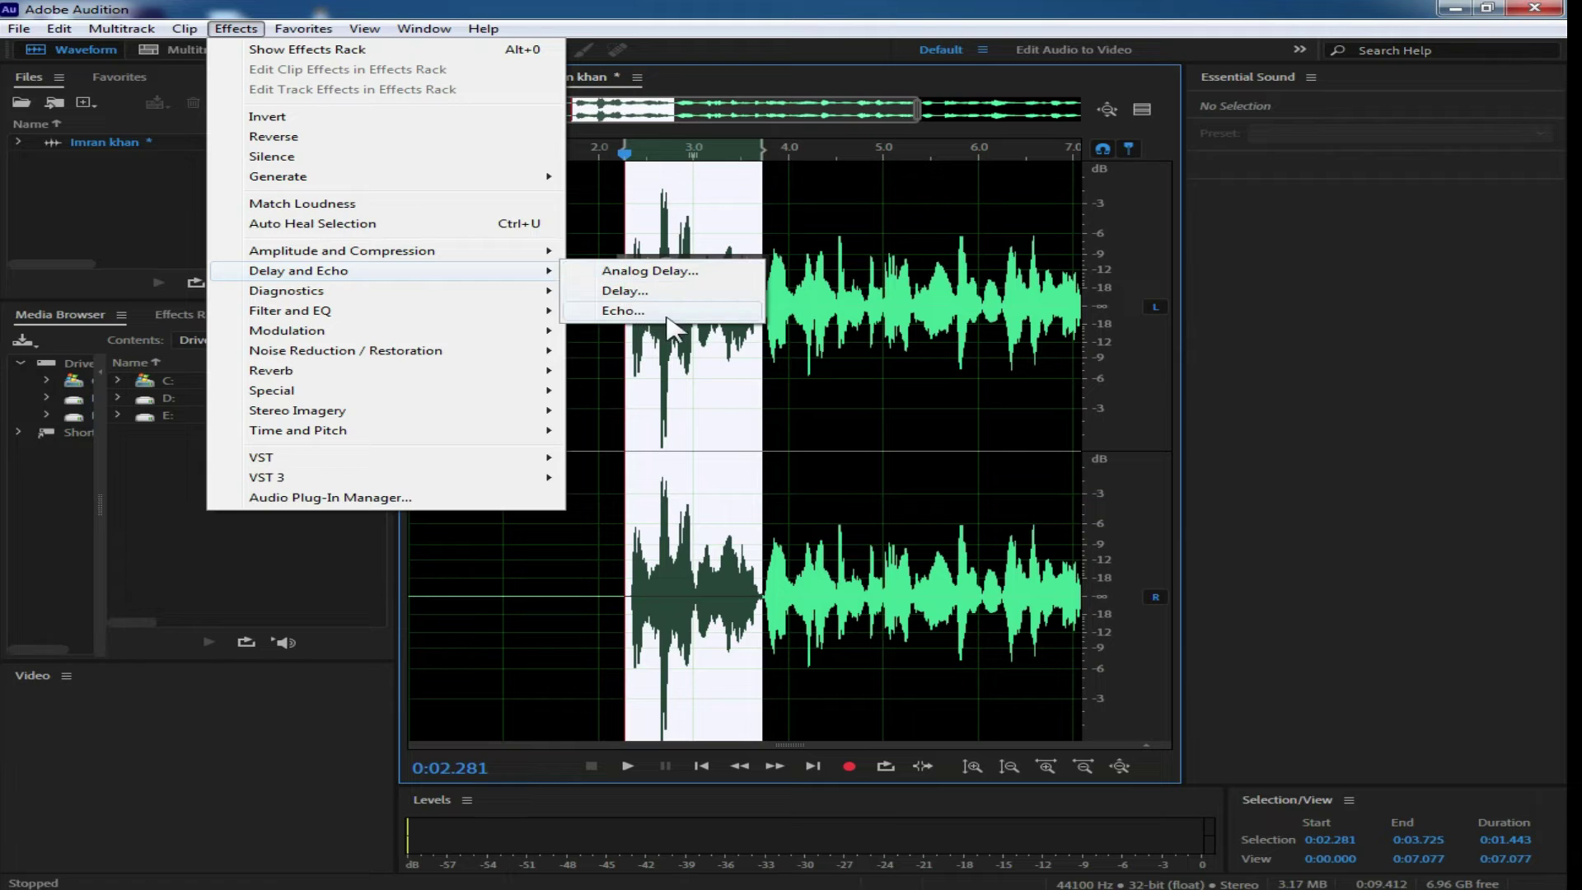
pyautogui.click(657, 313)
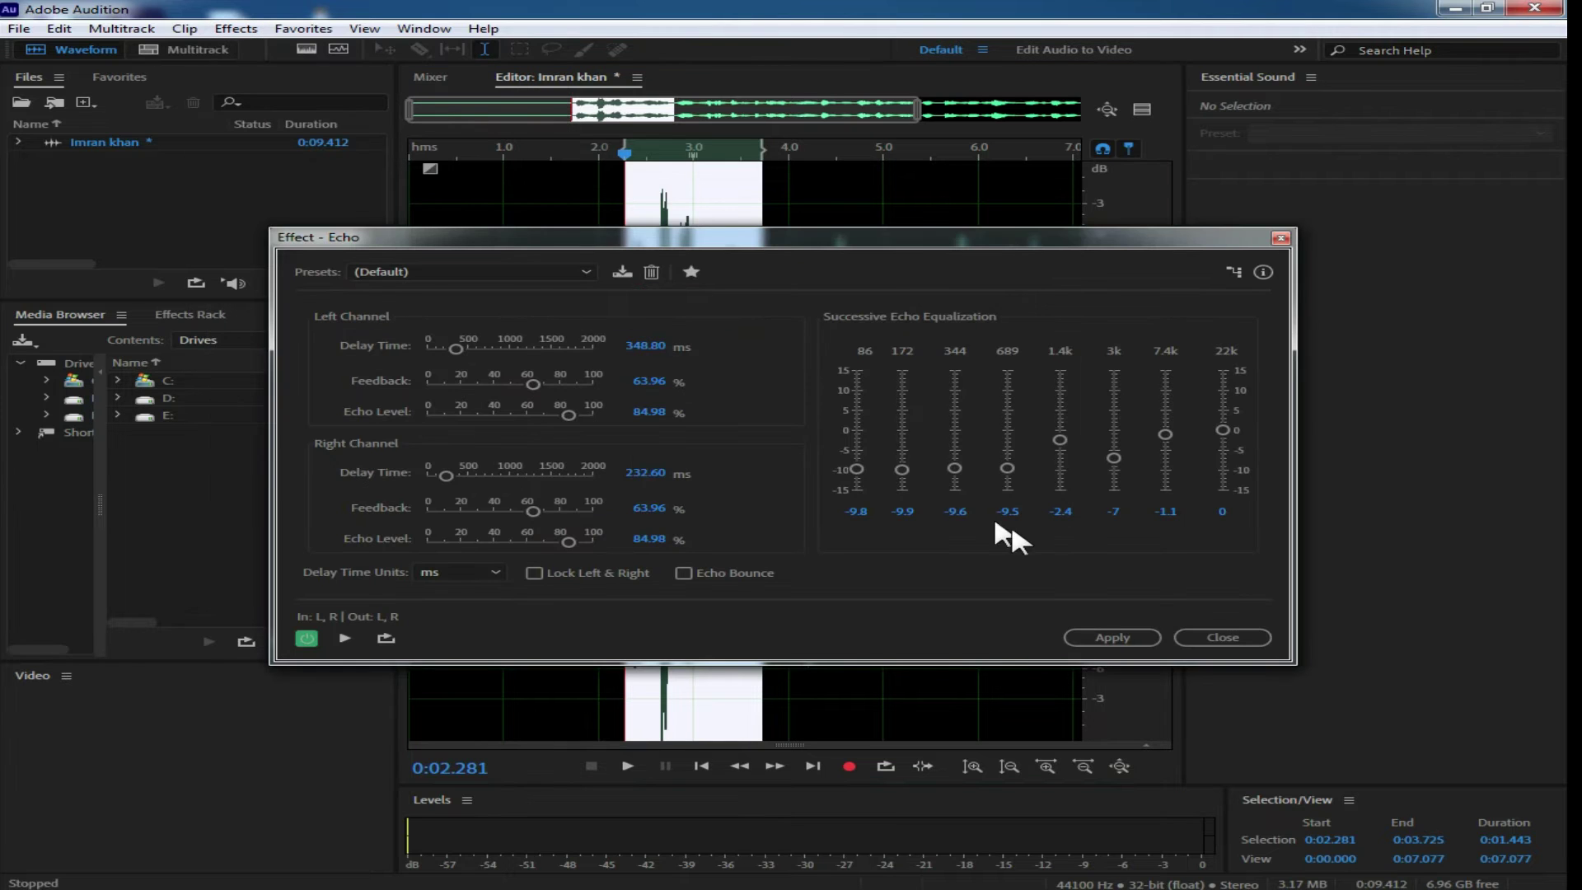
pyautogui.click(1104, 639)
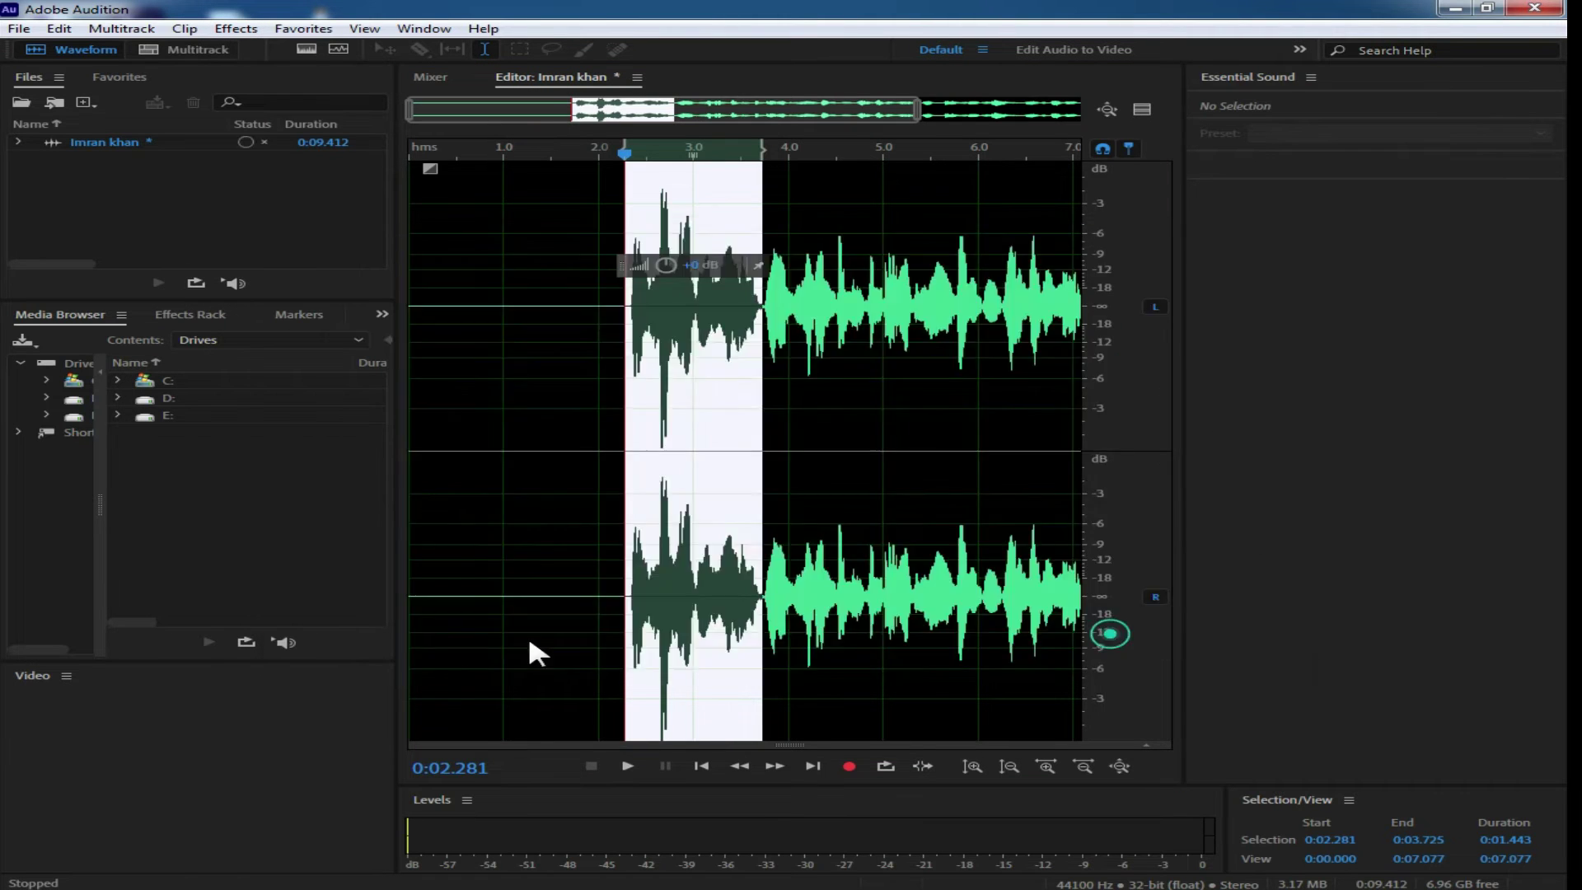
# - Play the echoed speech from 1.611 seconds and again from 2.178 seconds, stopping playback each time
pyautogui.click(607, 290)
pyautogui.click(562, 291)
pyautogui.press('space')
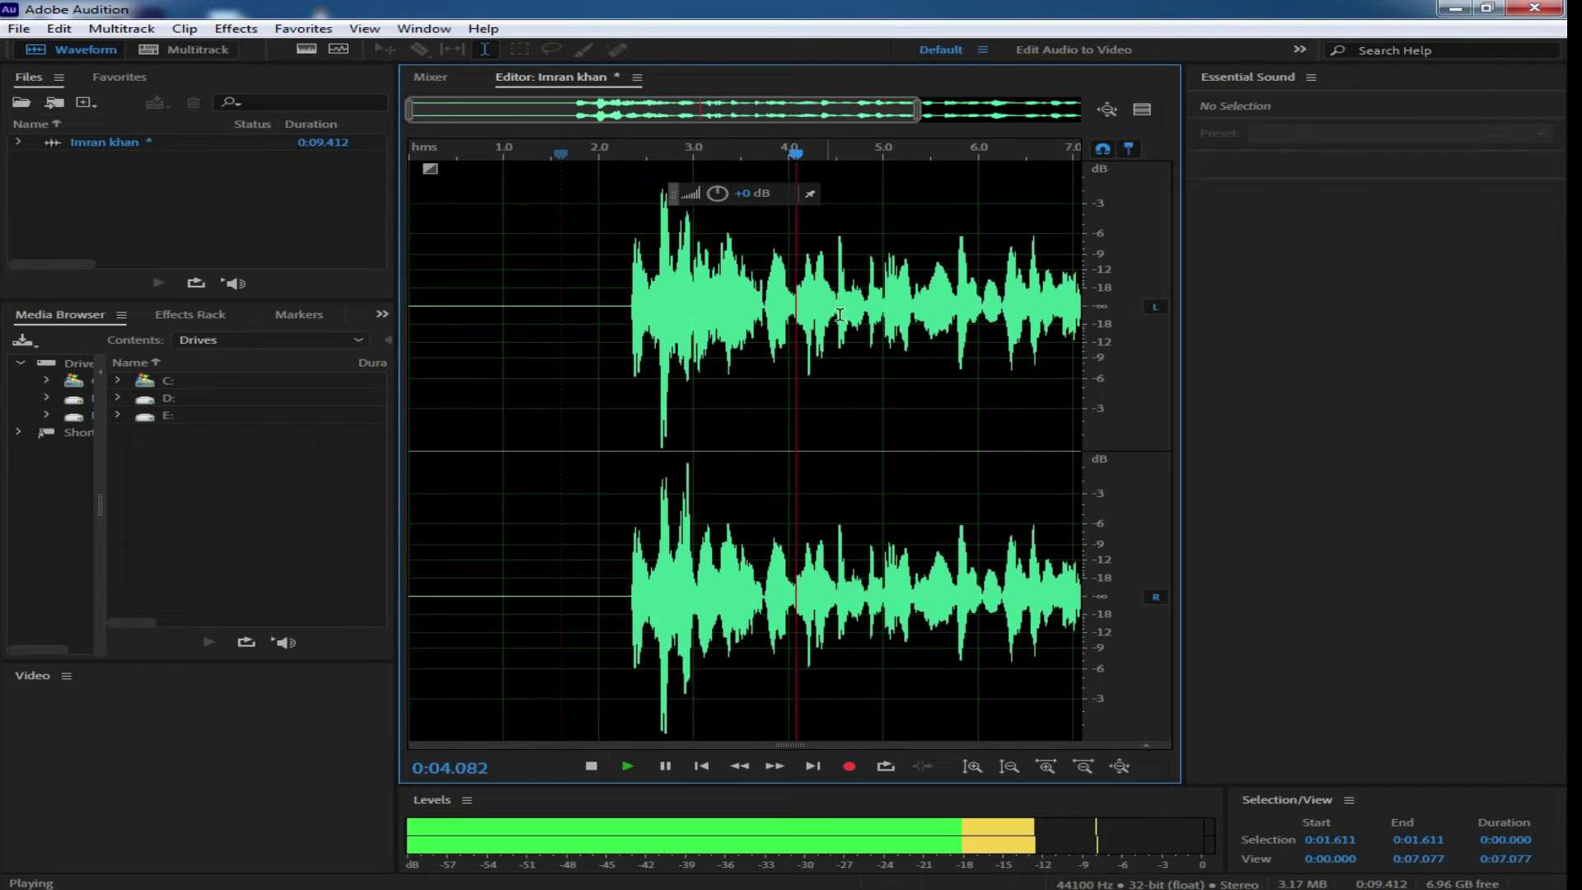
pyautogui.press('space')
pyautogui.click(615, 282)
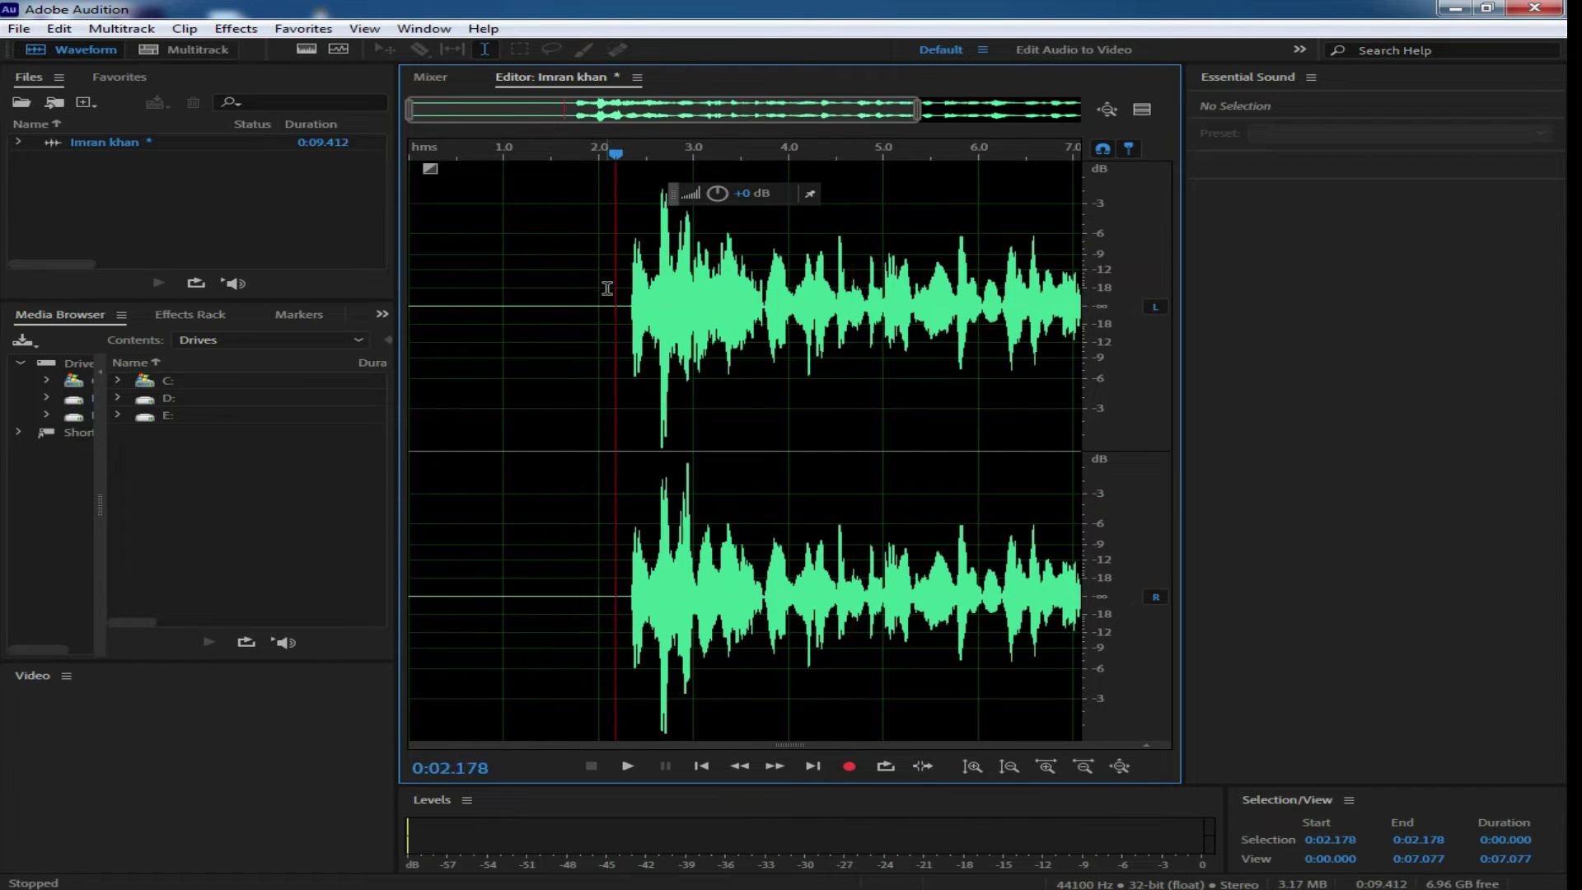
pyautogui.press('space')
pyautogui.press('space')
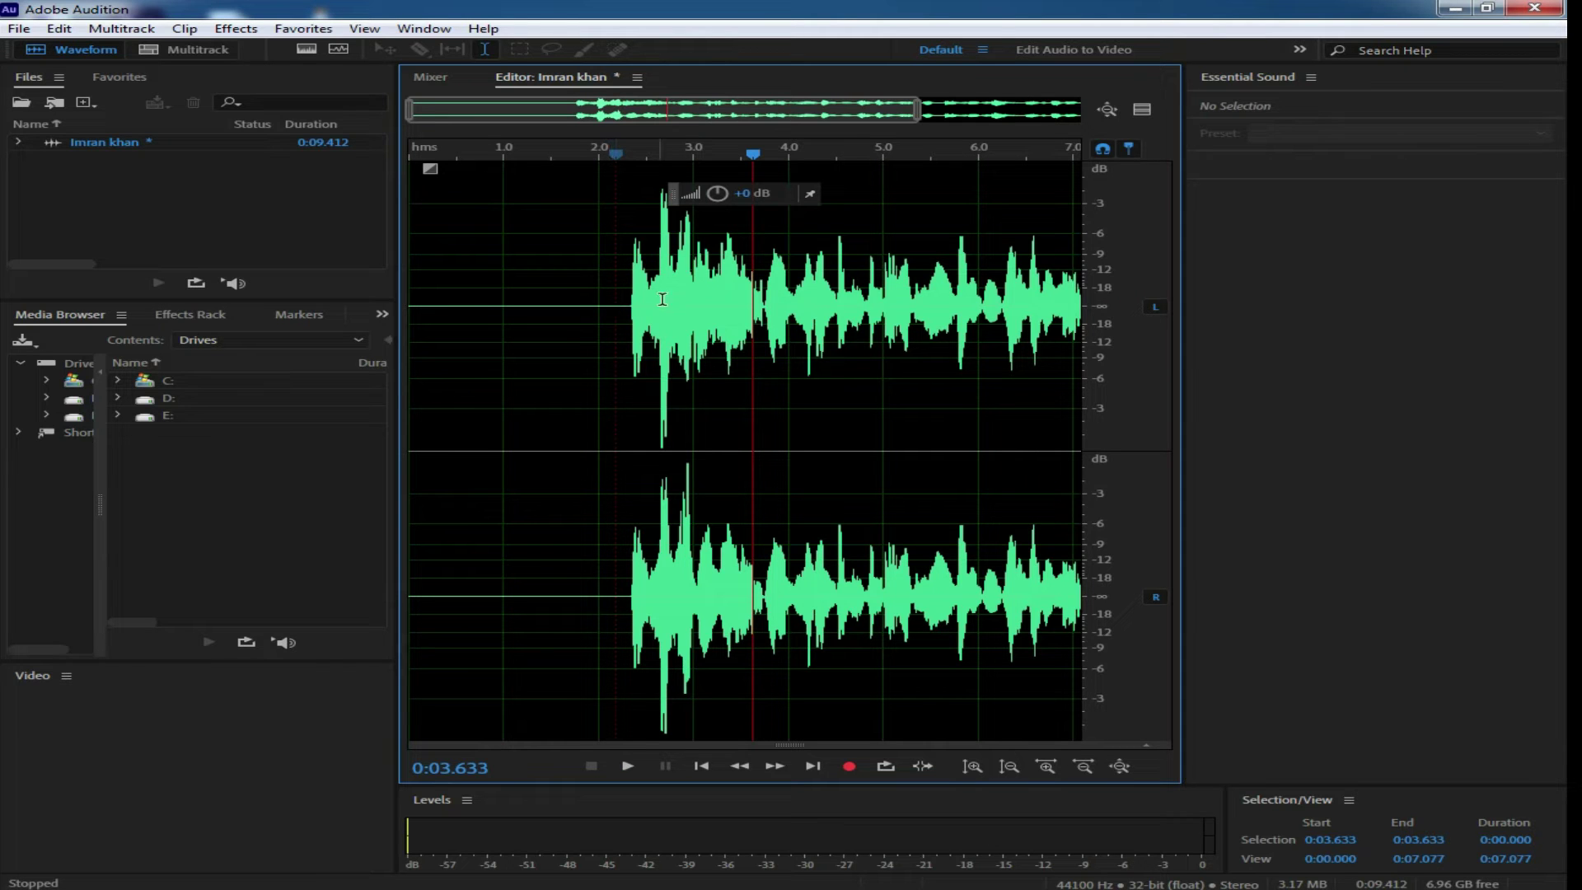
# - Apply the Analog Delay effect with the default preset to the audio from 2.268 to 3.738 seconds
pyautogui.moveTo(624, 279); pyautogui.dragTo(762, 270)
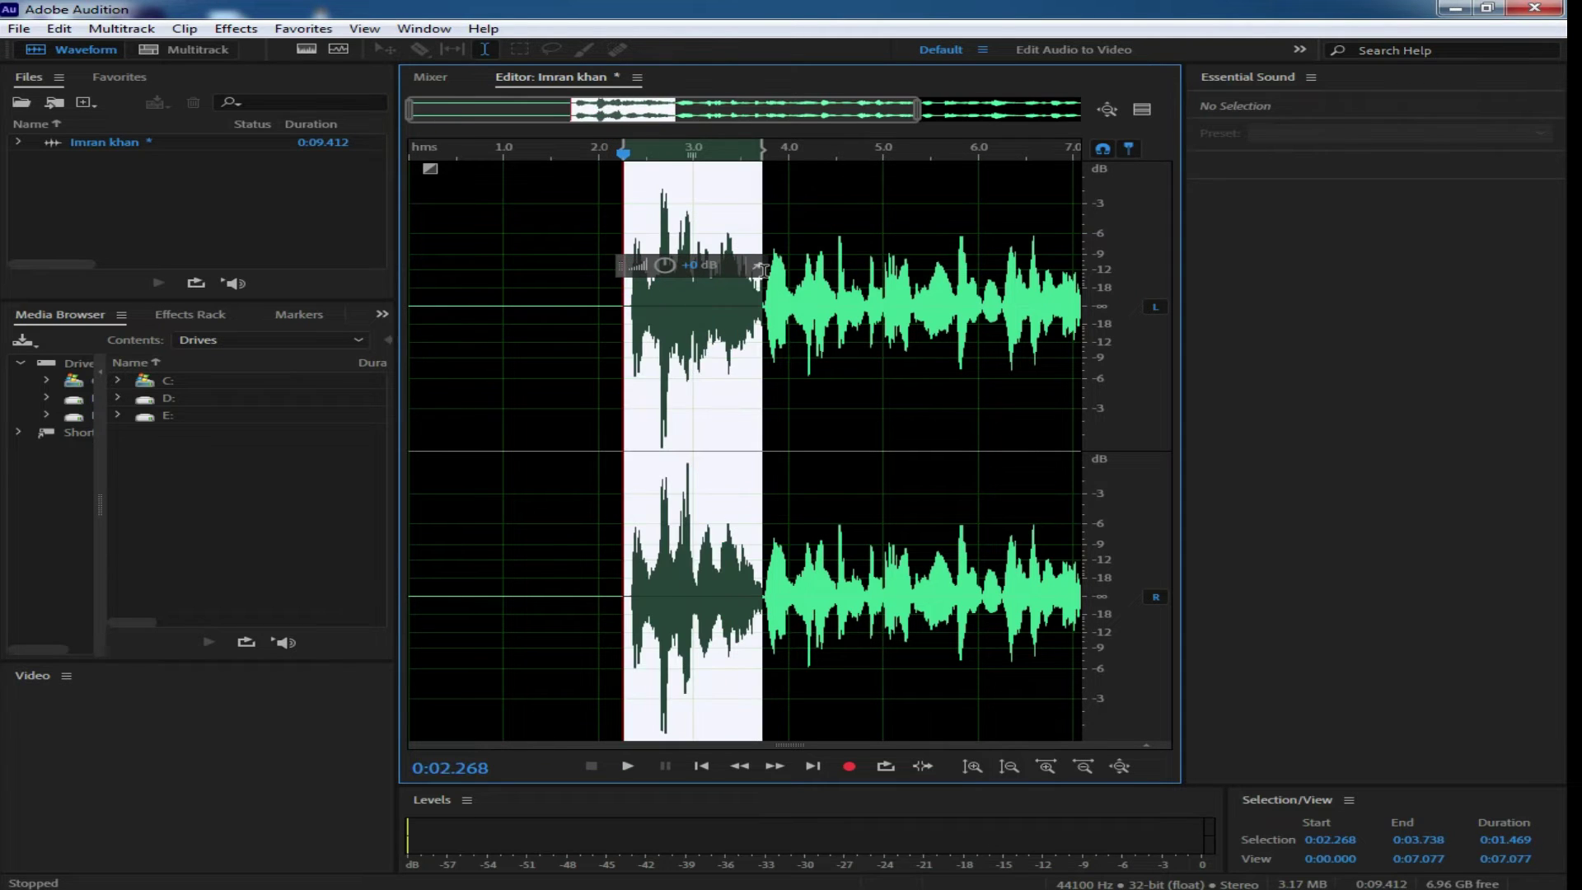
pyautogui.click(236, 28)
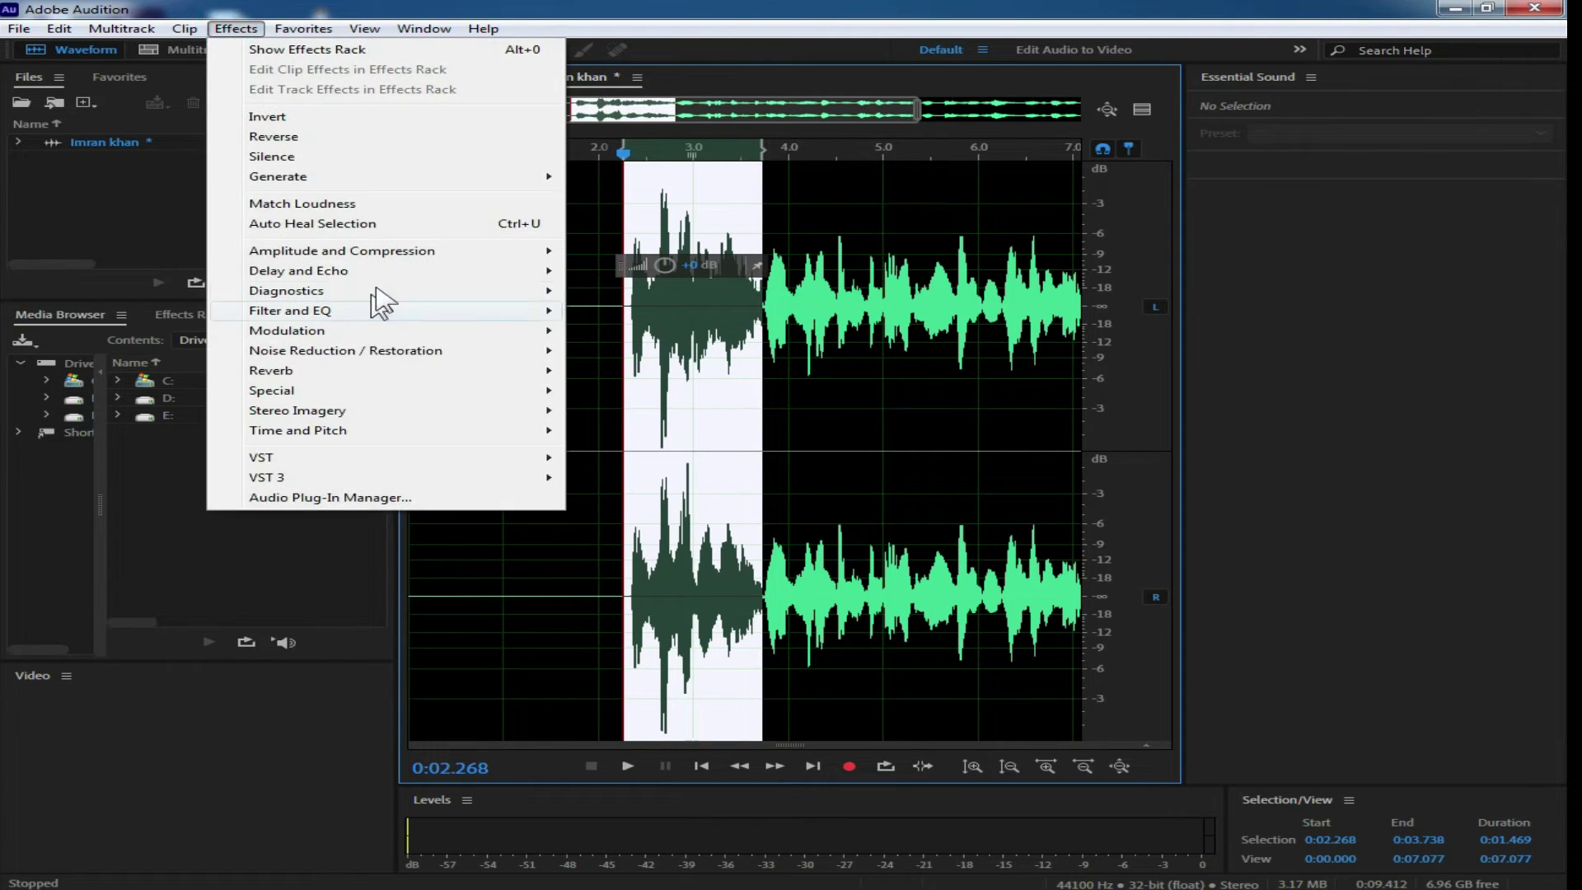
pyautogui.moveTo(548, 265)
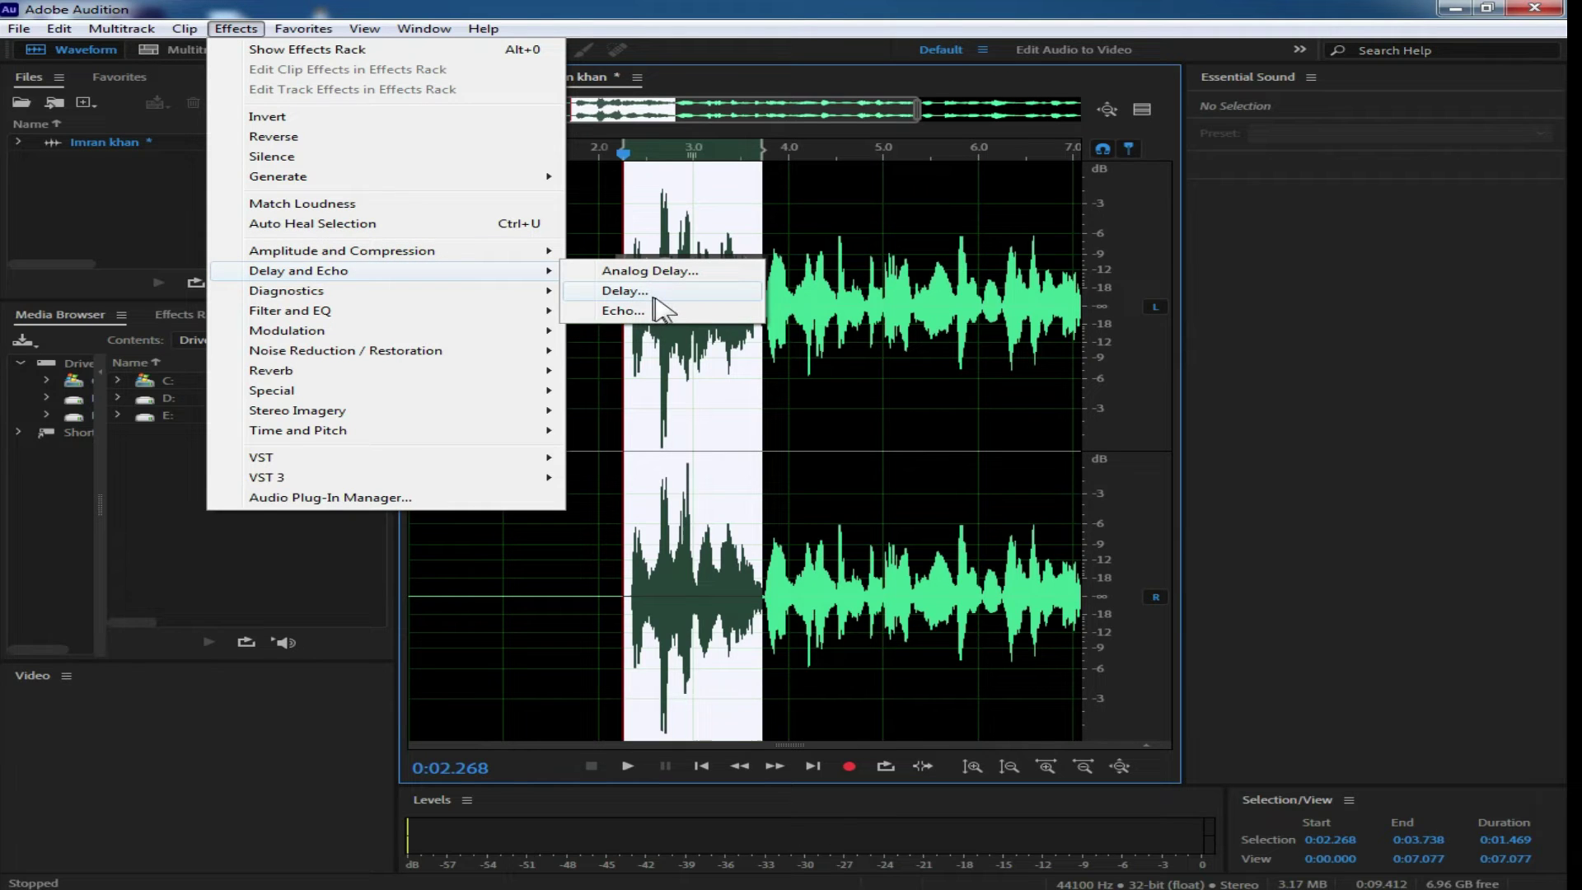
pyautogui.click(706, 272)
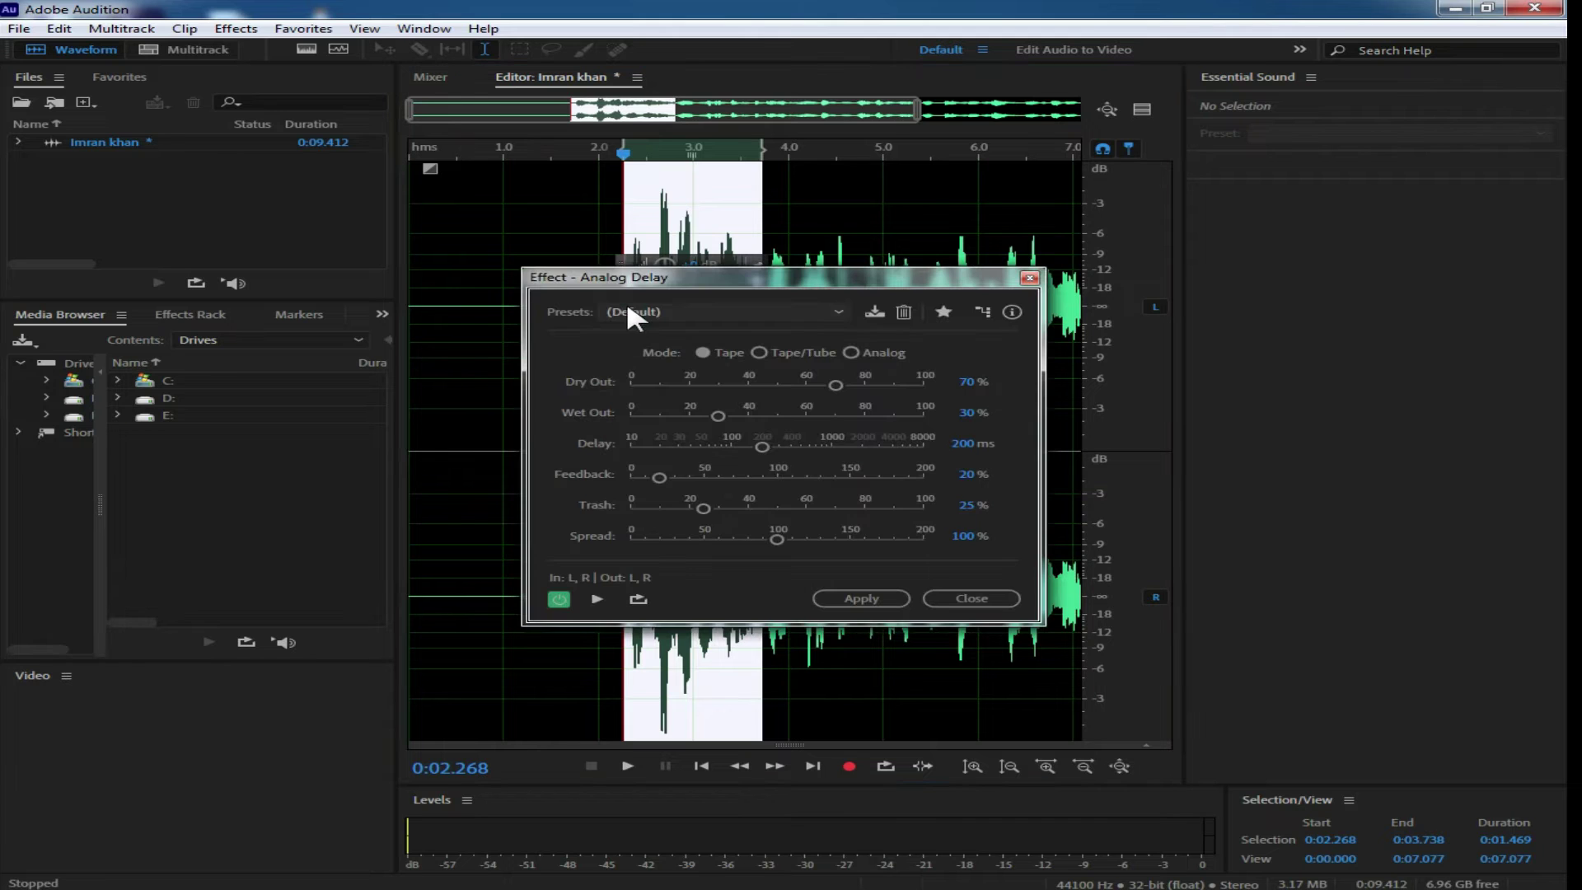
pyautogui.click(861, 598)
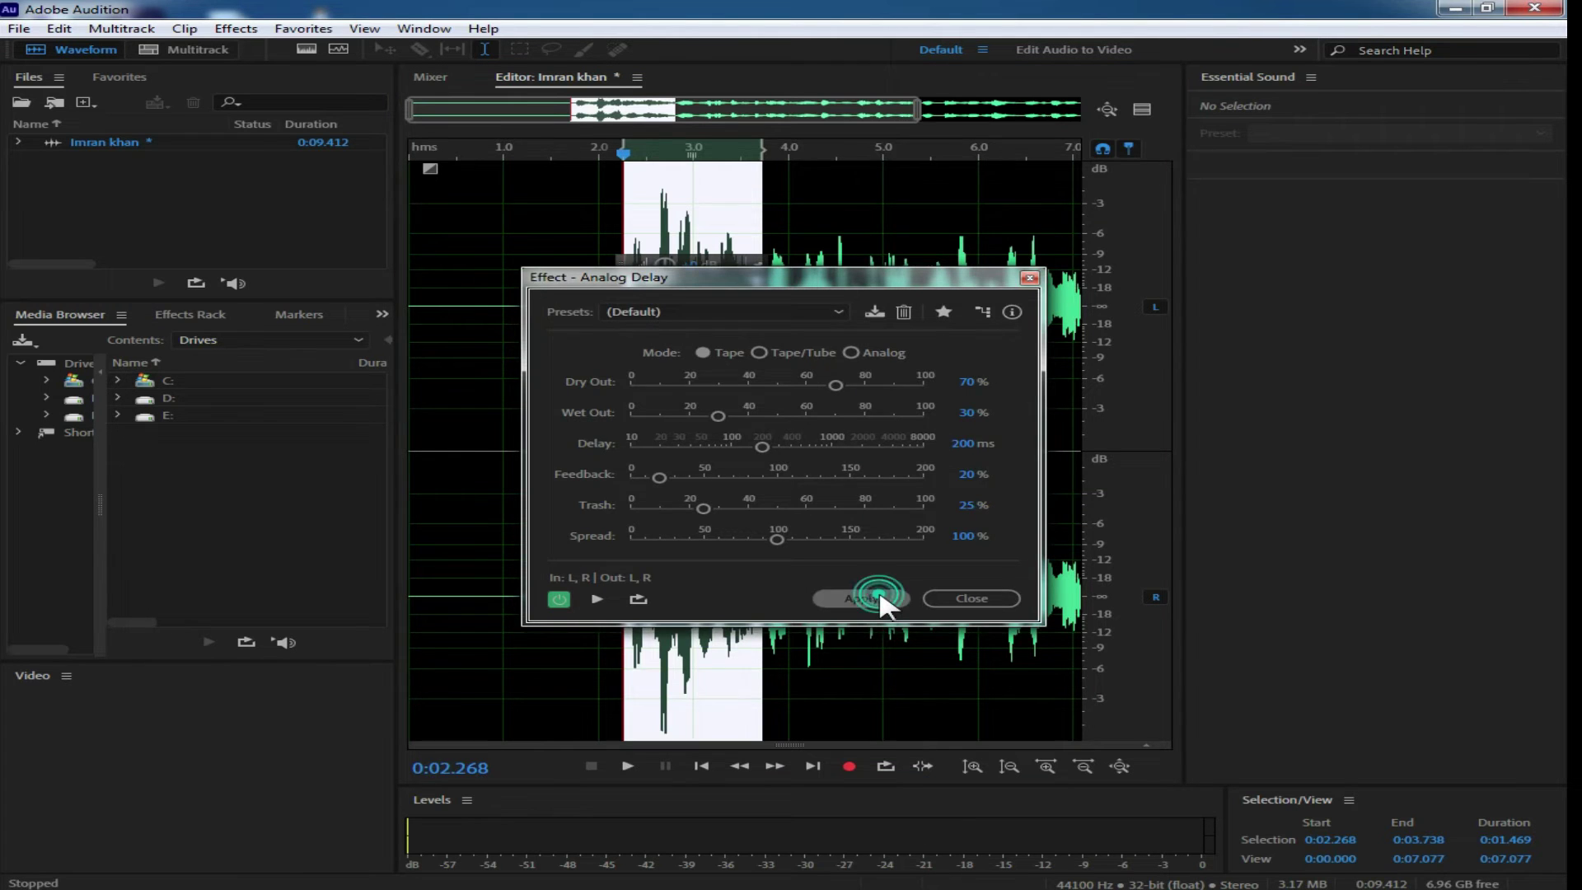
# - Play the analog-delayed speech from 2.101 seconds, stop playback, and undo the analog delay
pyautogui.click(603, 302)
pyautogui.press('space')
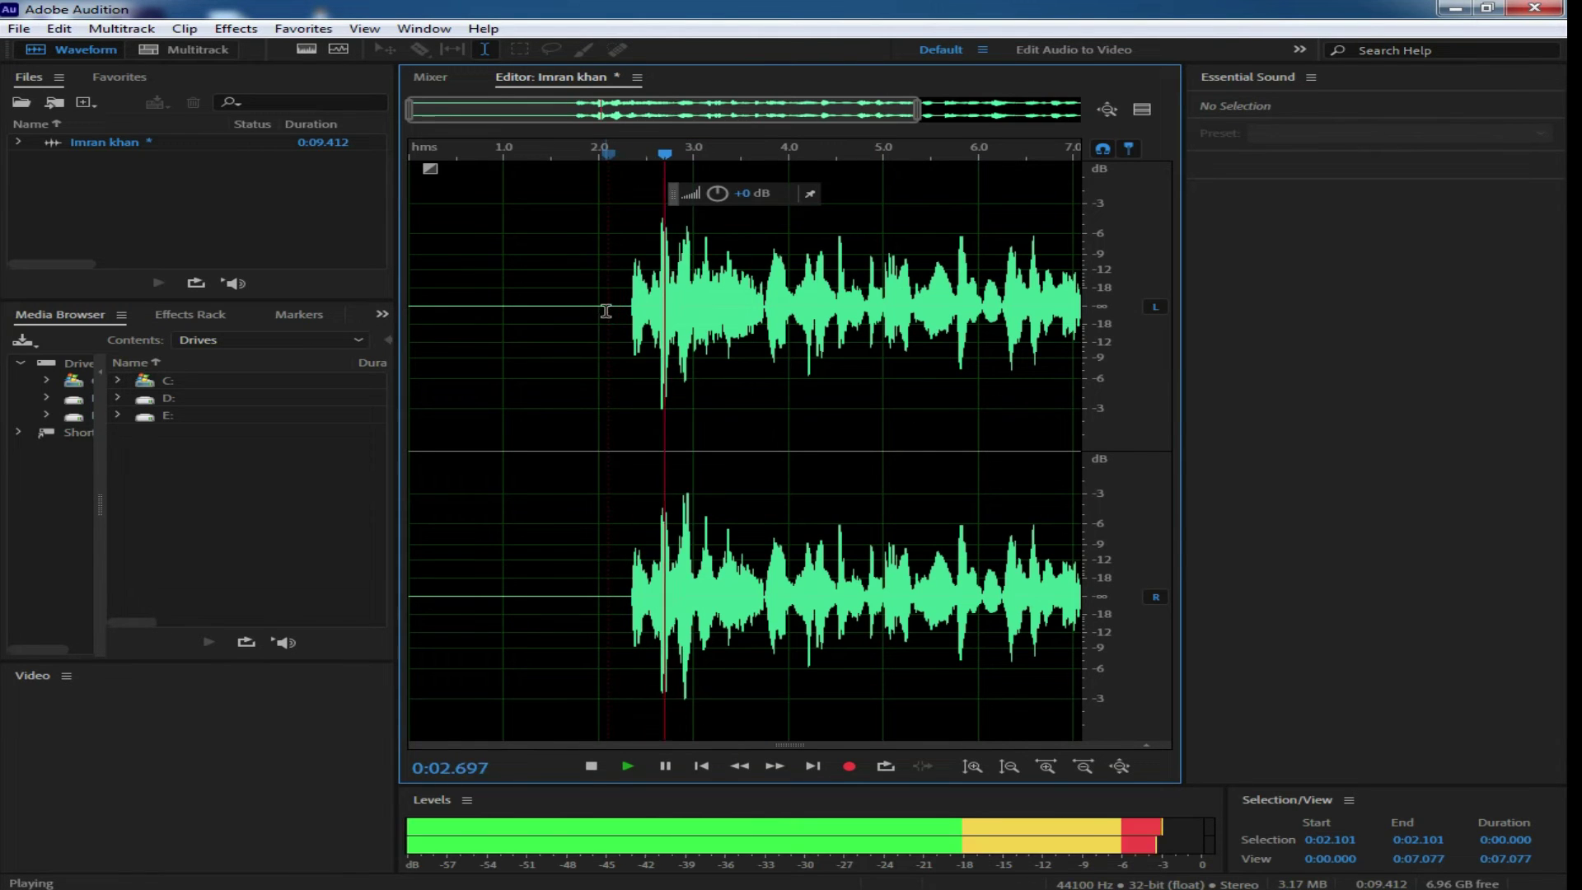
pyautogui.press('space')
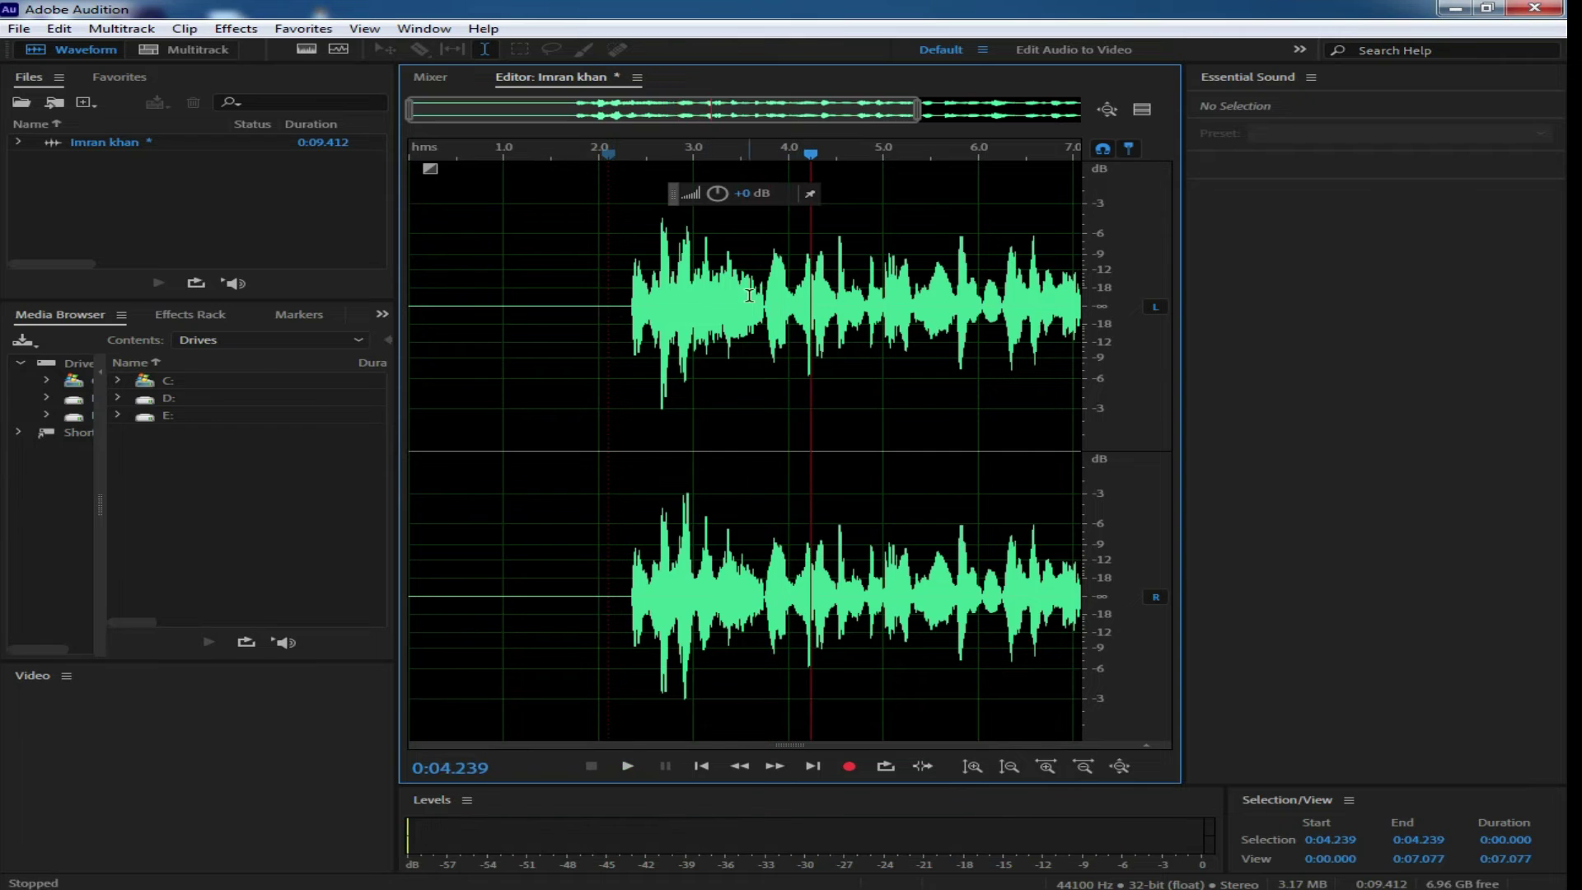
pyautogui.click(600, 283)
pyautogui.click(613, 285)
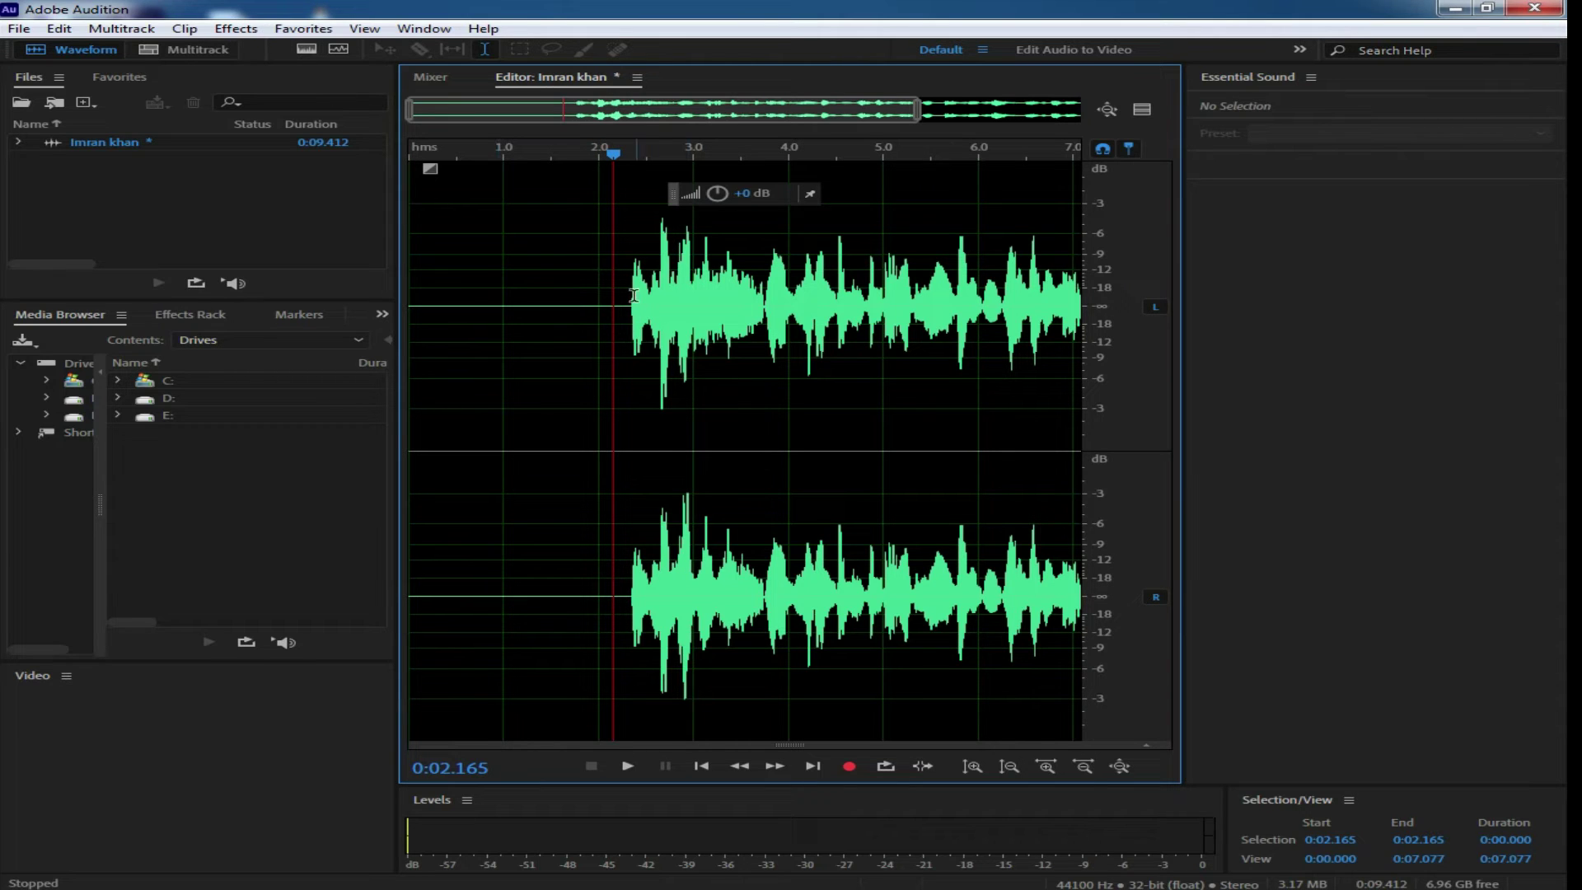
pyautogui.moveTo(623, 318); pyautogui.dragTo(762, 310)
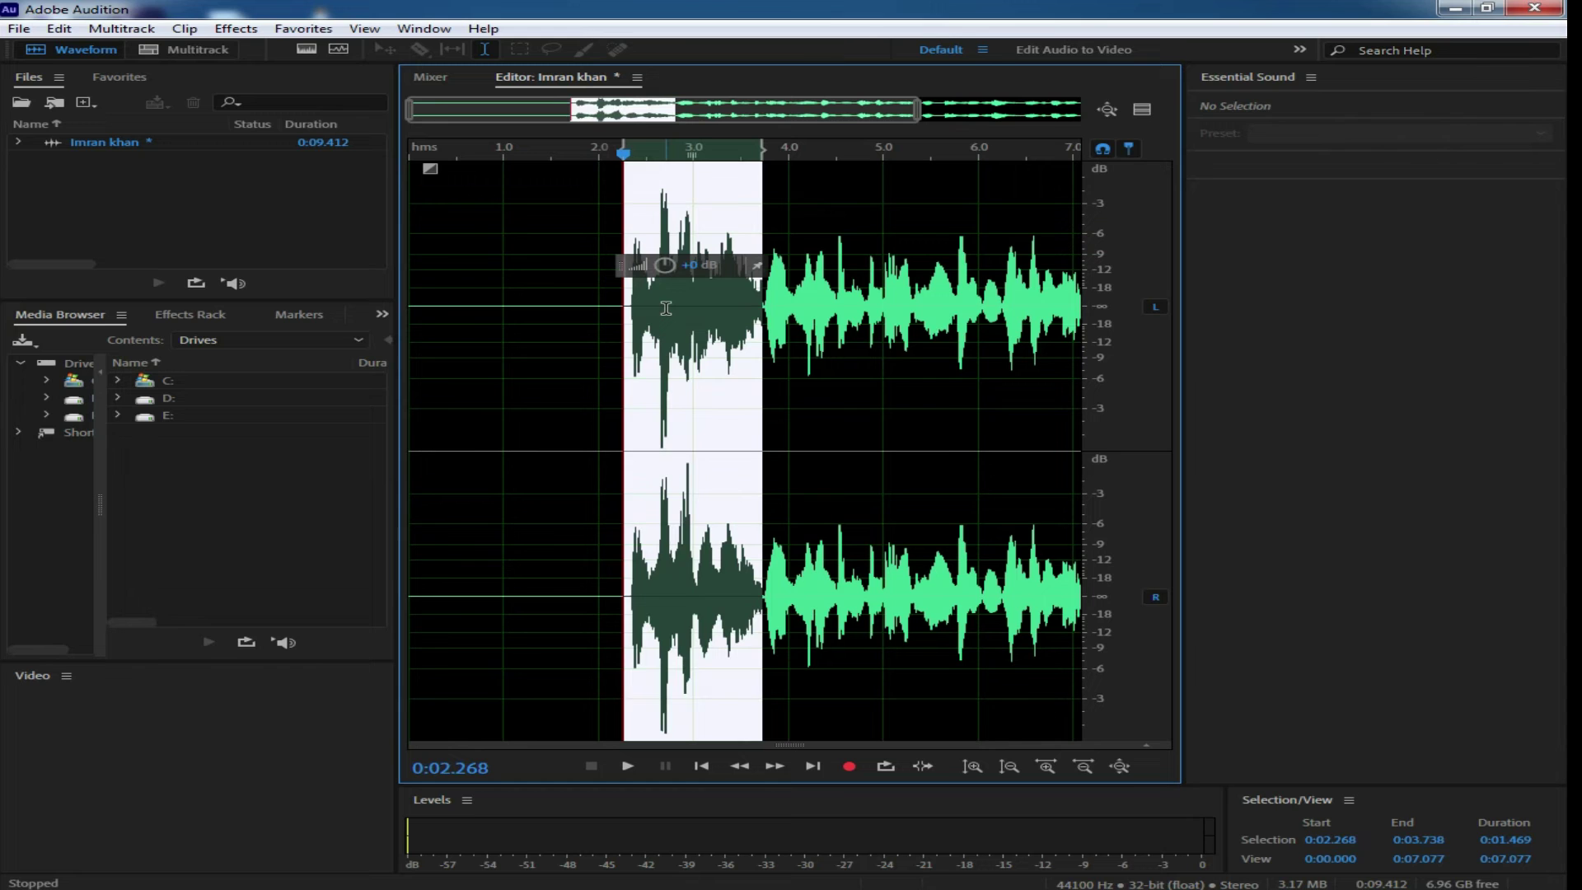
# - Undo the echo and the earlier deletion of the clip's end from 9.412 to 9.729 seconds
pyautogui.hotkey('ctrl', 'z')
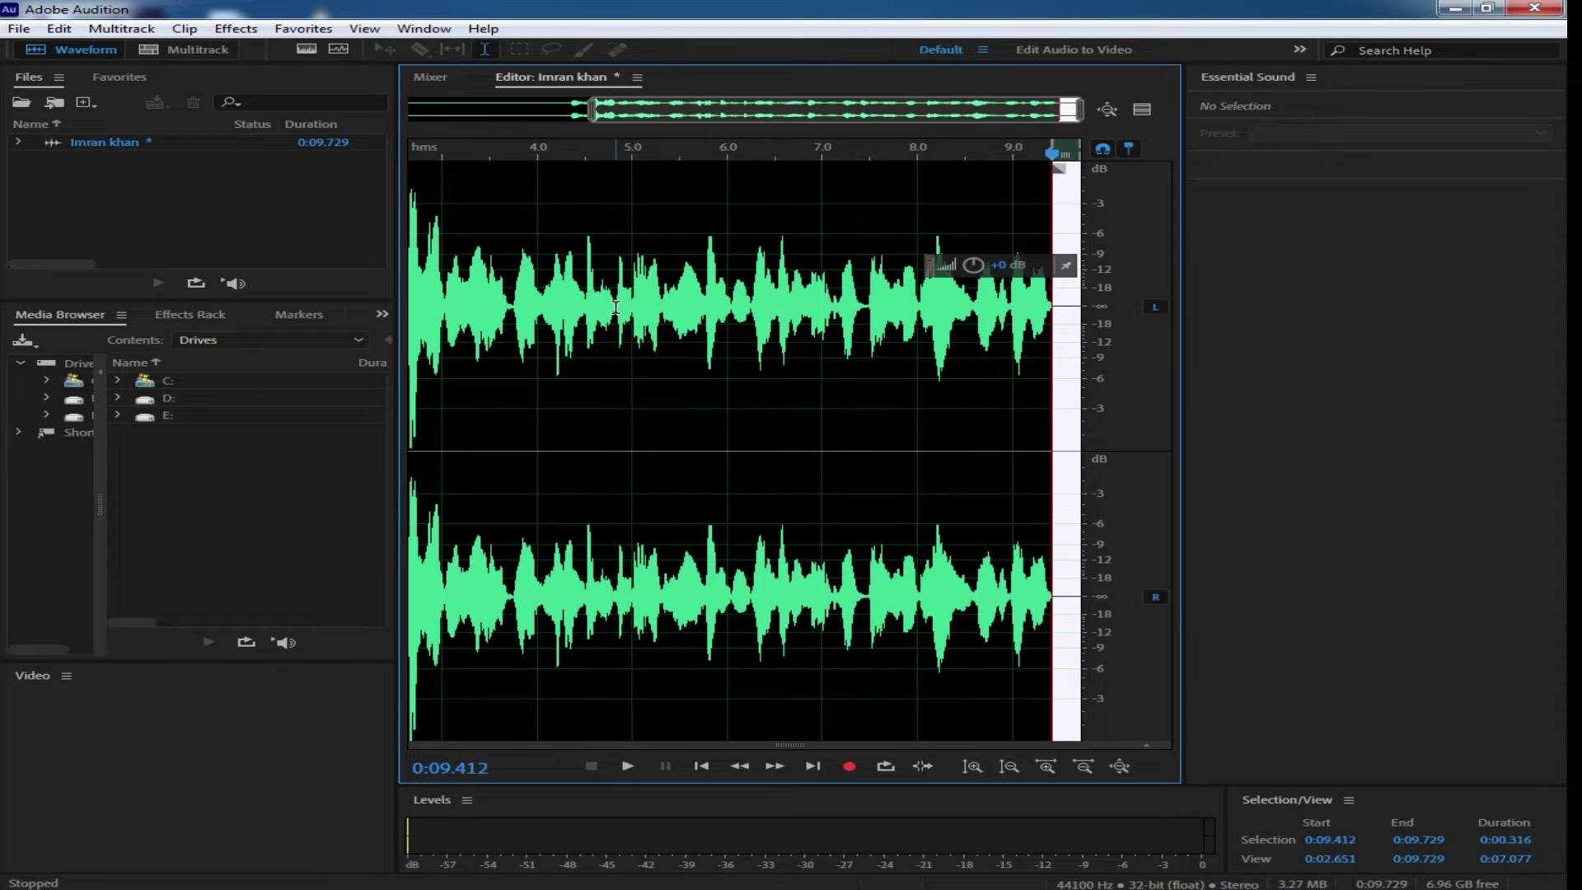
pyautogui.click(616, 307)
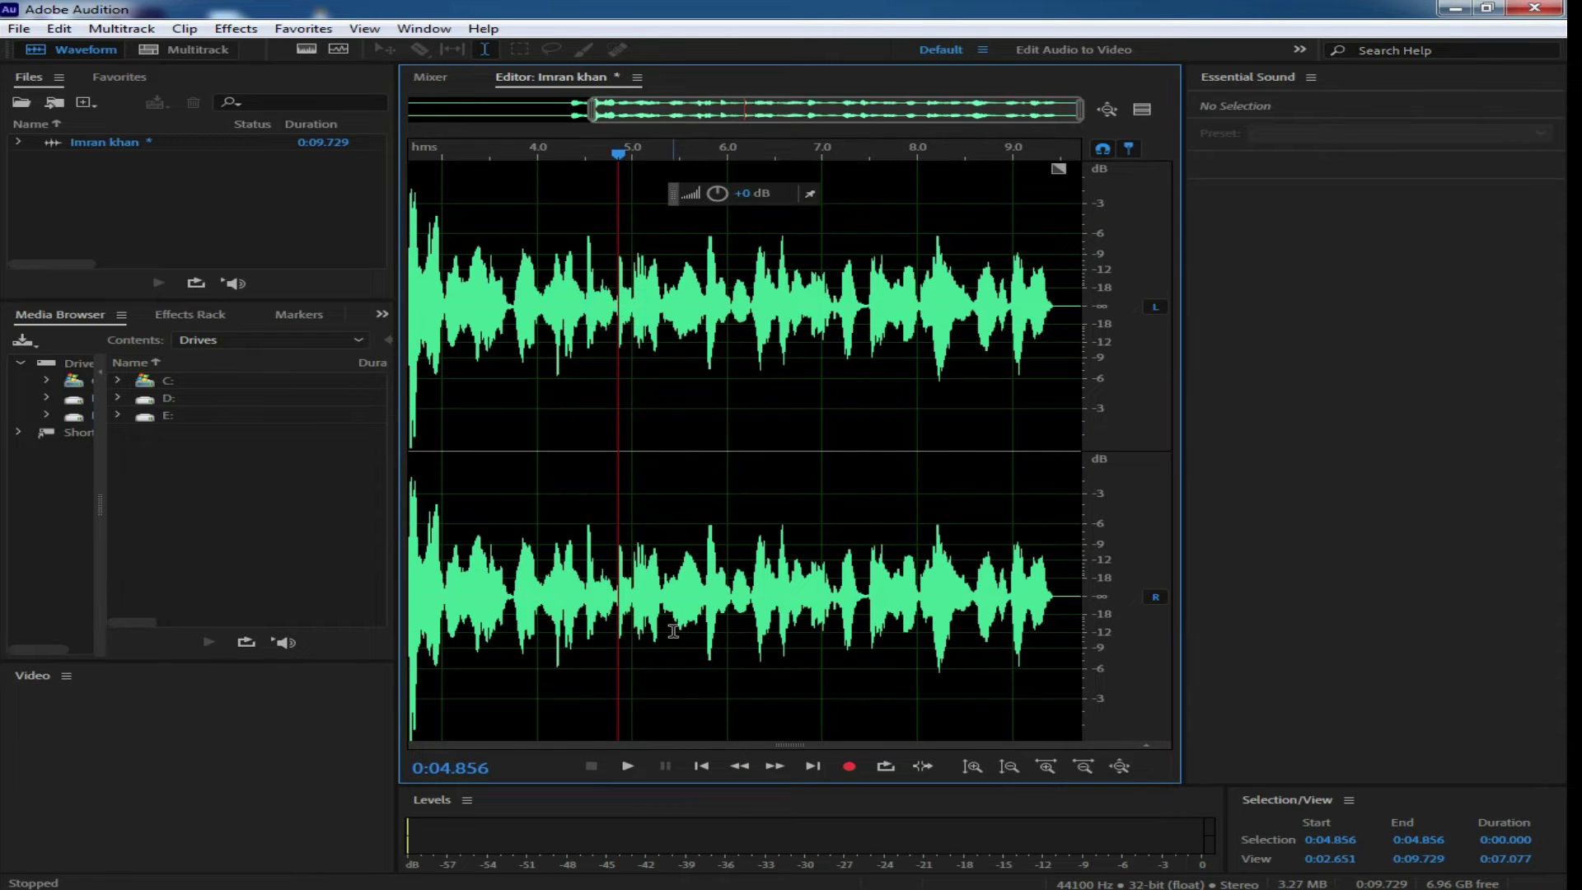
pyautogui.scroll(-2, 674, 631)
# - Select the audio from 1.630 to 3.756 seconds and open the Parametric Equalizer for it
pyautogui.moveTo(521, 265); pyautogui.dragTo(668, 309)
pyautogui.click(236, 28)
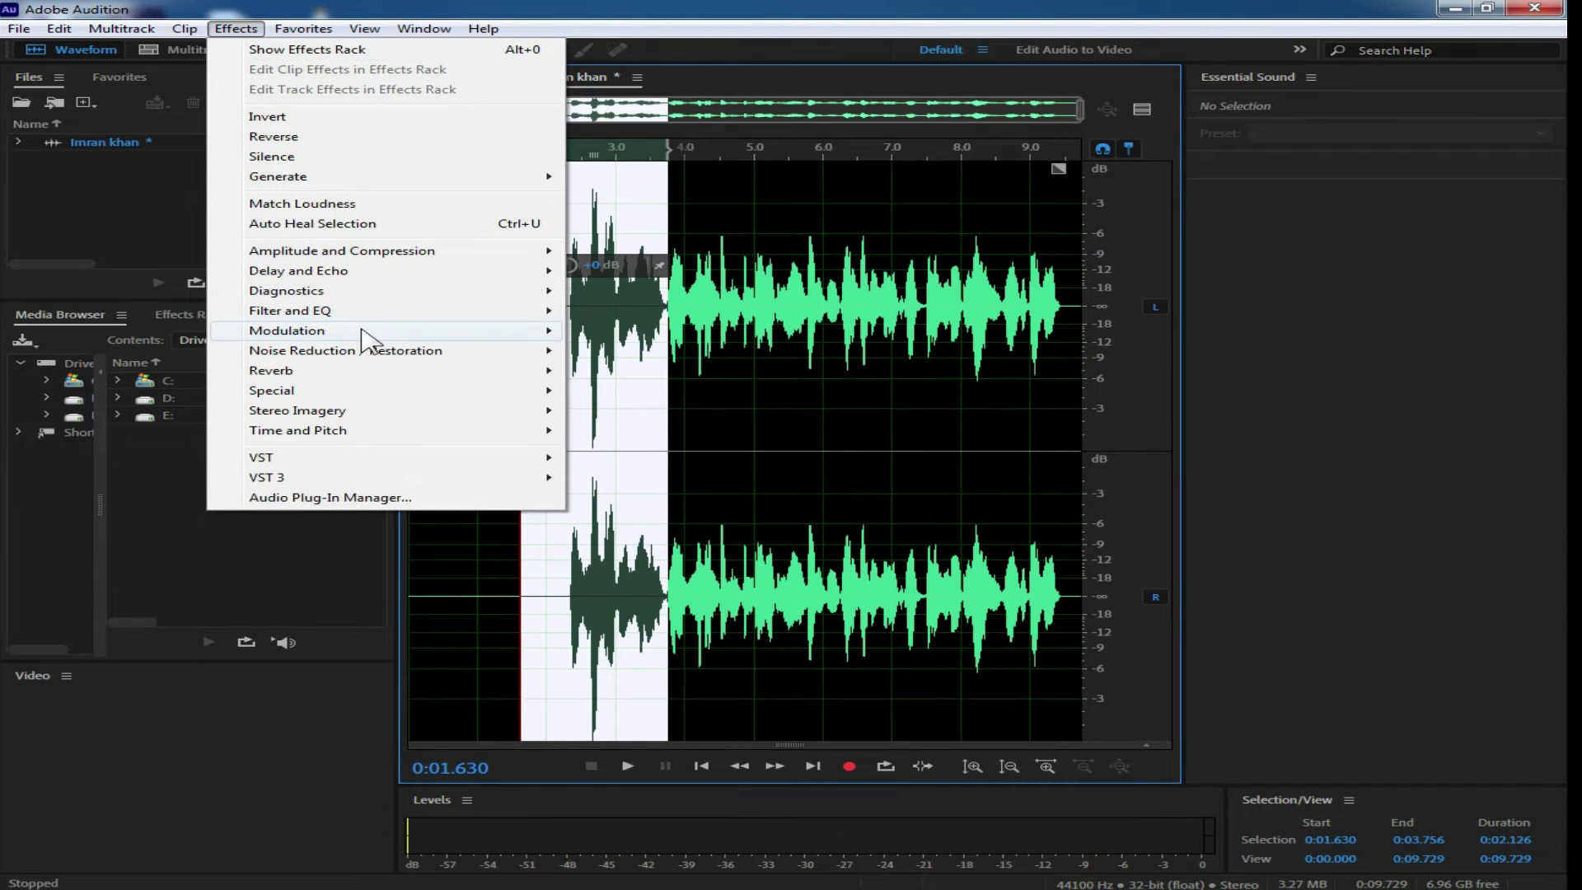
pyautogui.moveTo(391, 314)
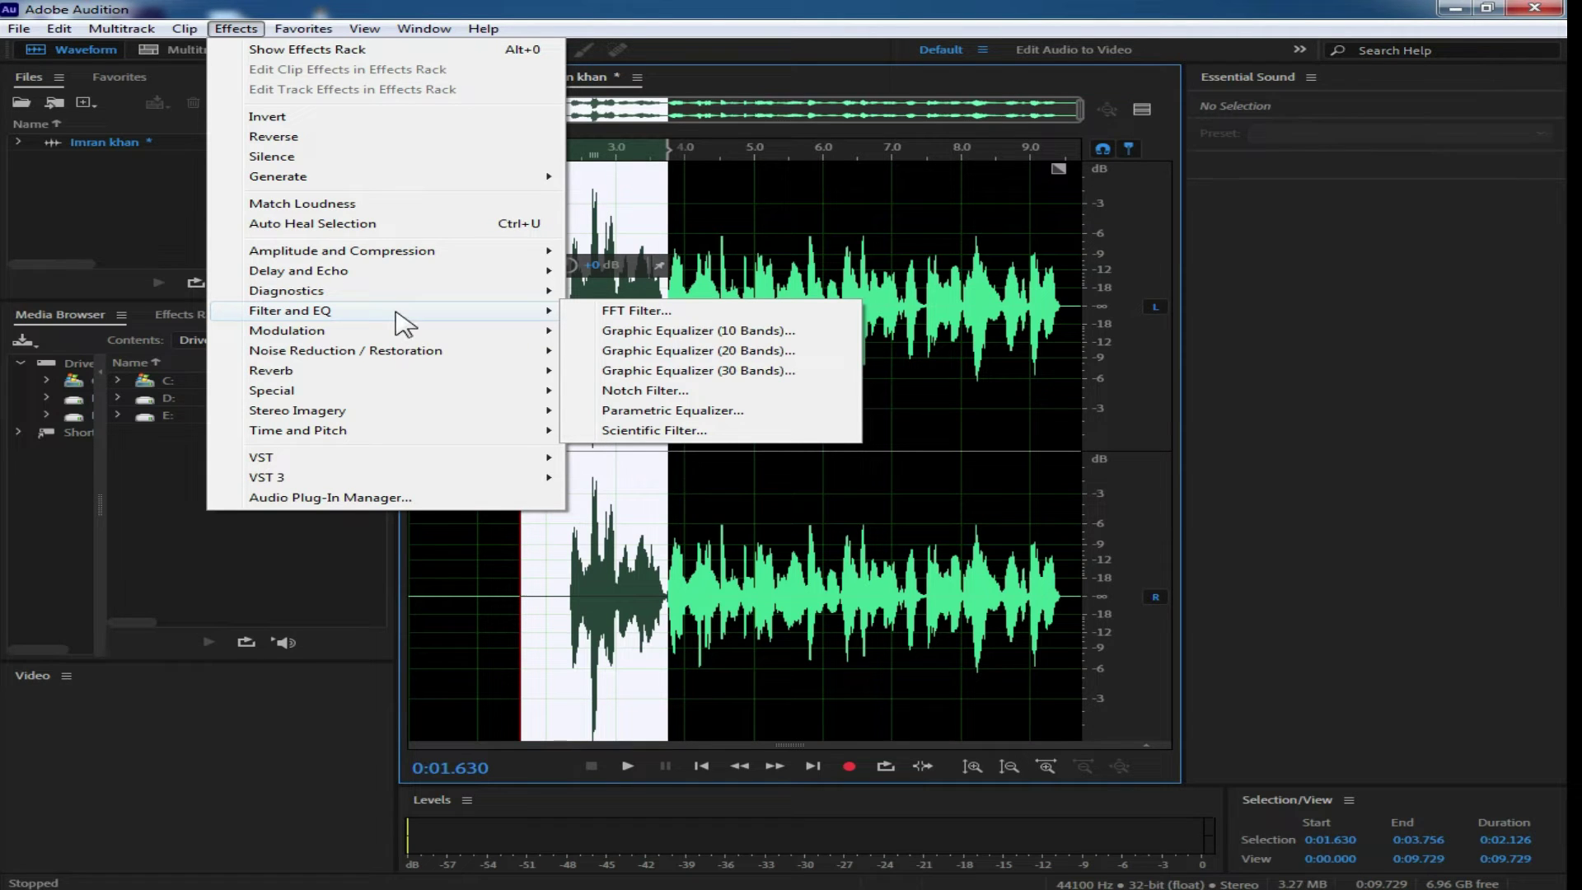
pyautogui.click(729, 412)
pyautogui.moveTo(766, 213); pyautogui.dragTo(947, 279)
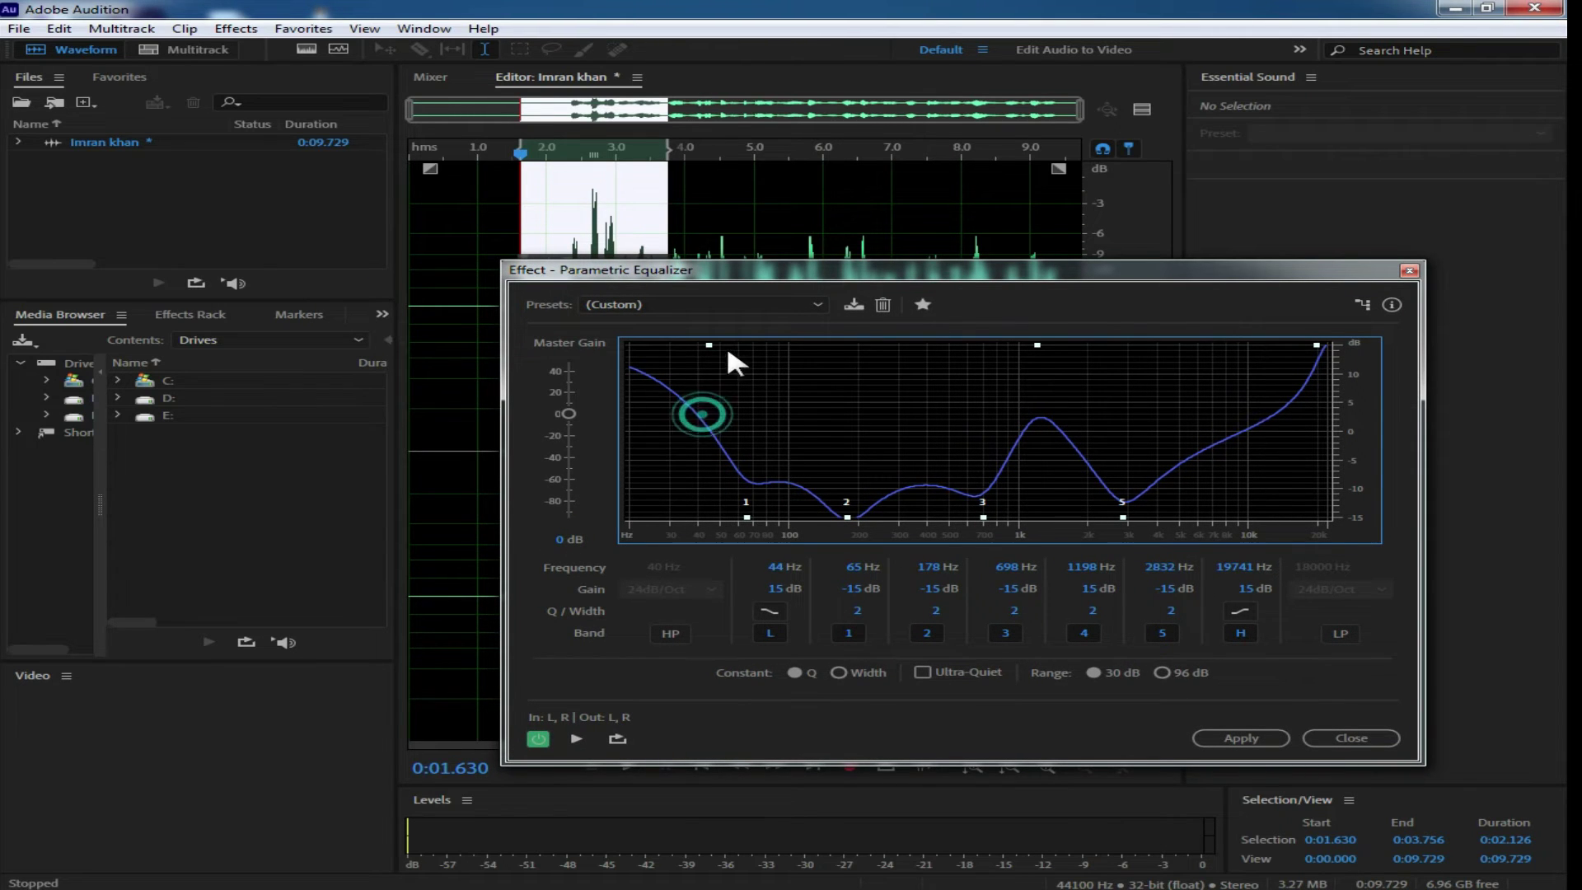
# - Set equalizer band L to about 28 Hz at 1.3 dB, band 1 to 100 Hz at -0.5 dB, and band 2 to 342 Hz at 0.5 dB
pyautogui.moveTo(707, 343)
pyautogui.mouseDown()
pyautogui.moveTo(650, 404)
pyautogui.moveTo(656, 524)
pyautogui.moveTo(682, 477)
pyautogui.moveTo(692, 357)
pyautogui.mouseUp()
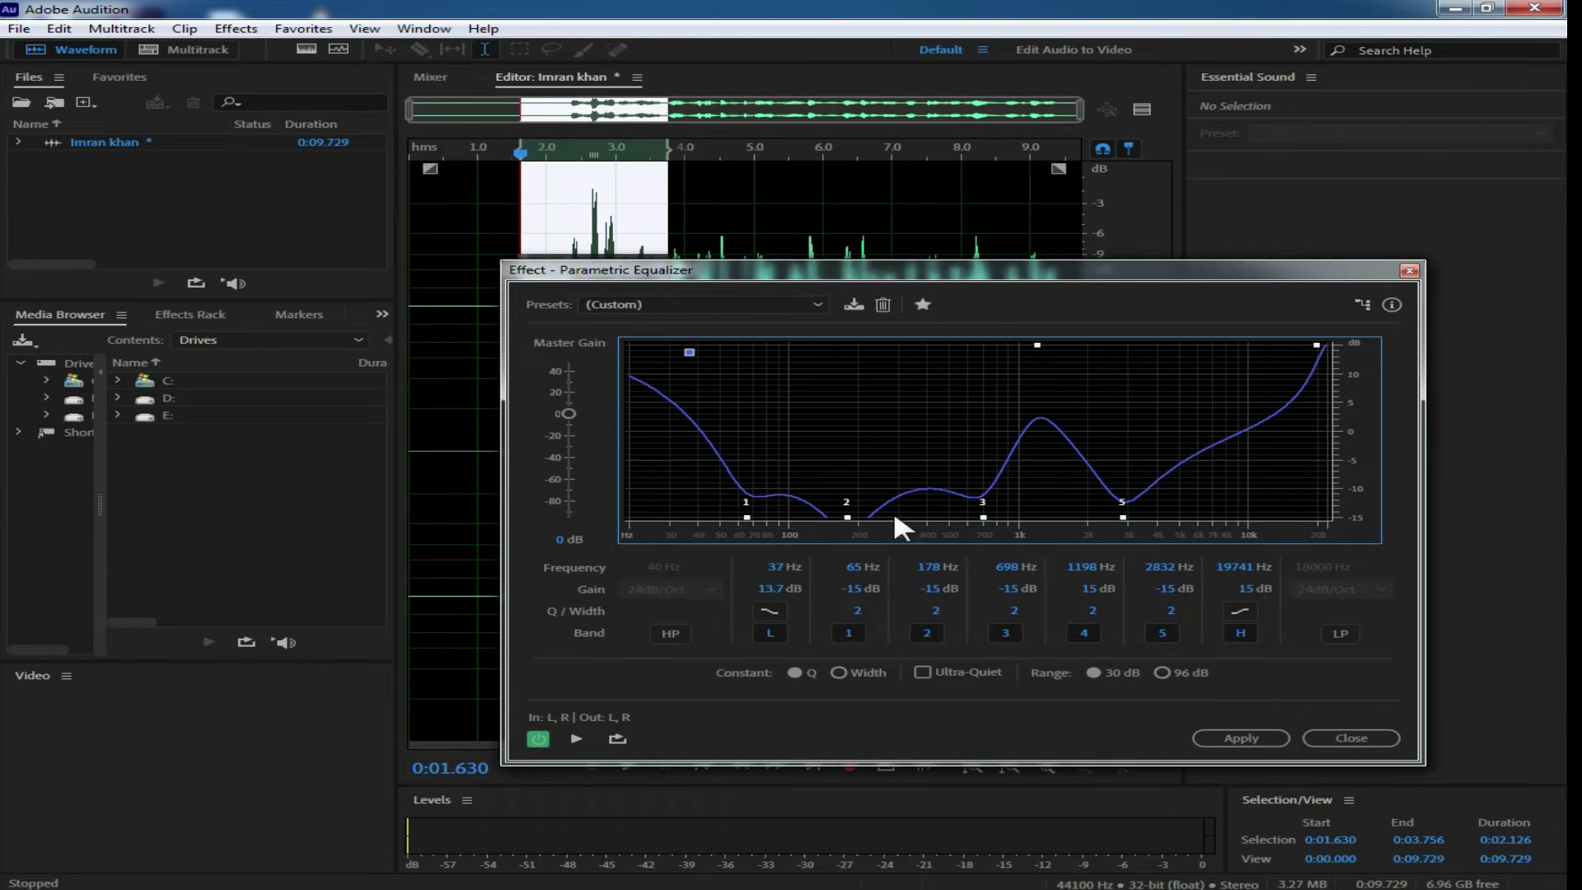
pyautogui.moveTo(747, 501); pyautogui.dragTo(790, 433)
pyautogui.moveTo(844, 516); pyautogui.dragTo(912, 430)
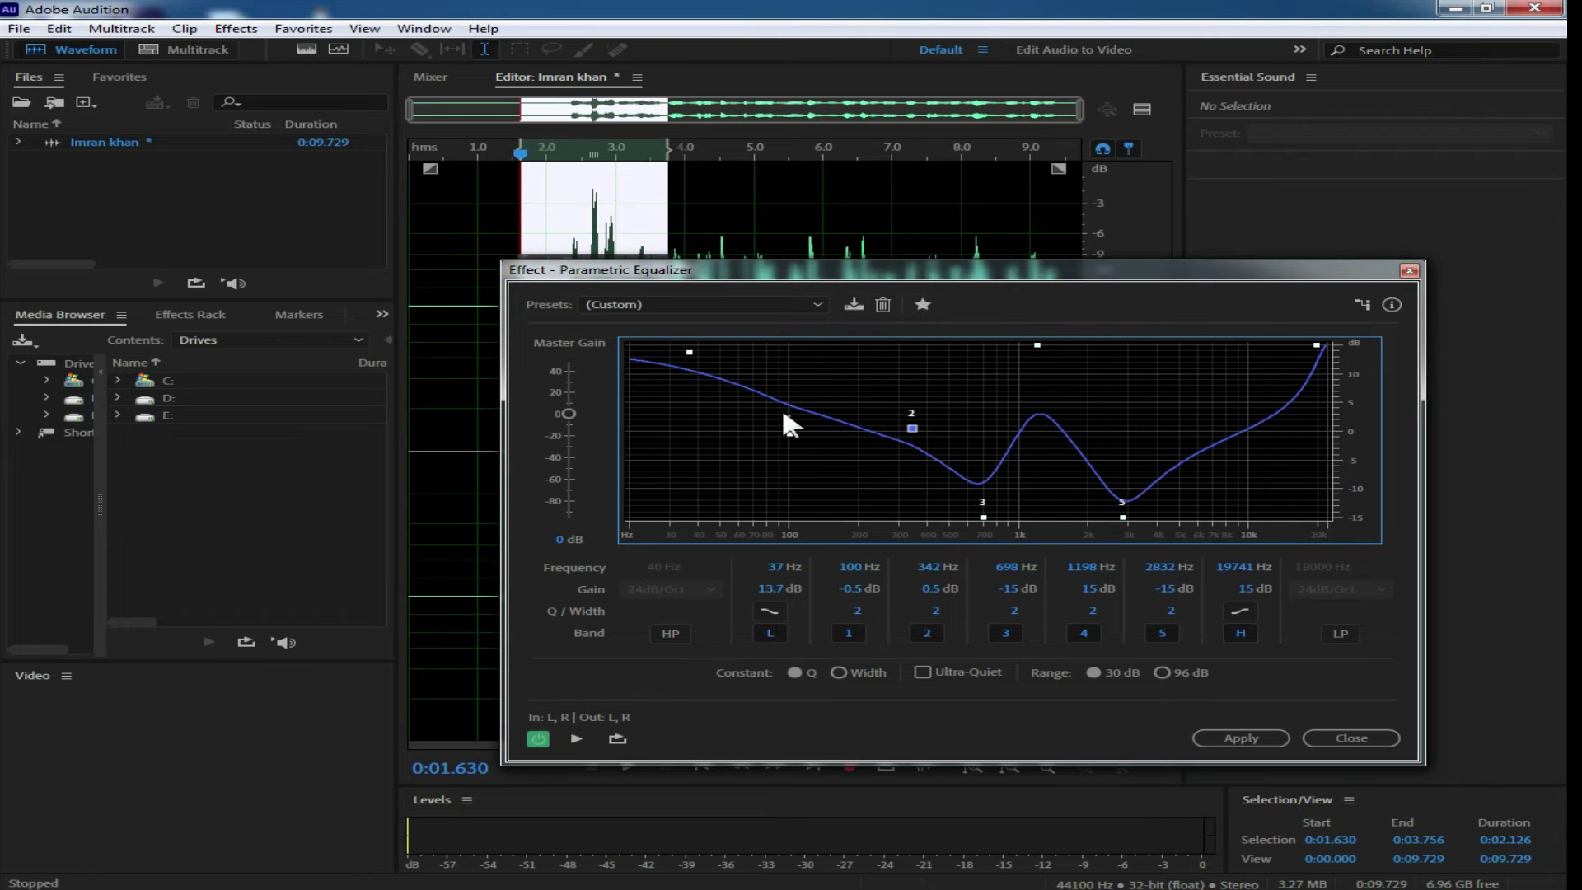
pyautogui.moveTo(690, 353); pyautogui.dragTo(662, 424)
# - Set equalizer band 3 to about 2474 Hz at -0.5 dB, band 4 to 1140 Hz at -0.3 dB, and band 5 to 9798 Hz at -0.6 dB
pyautogui.moveTo(984, 518); pyautogui.dragTo(1069, 514)
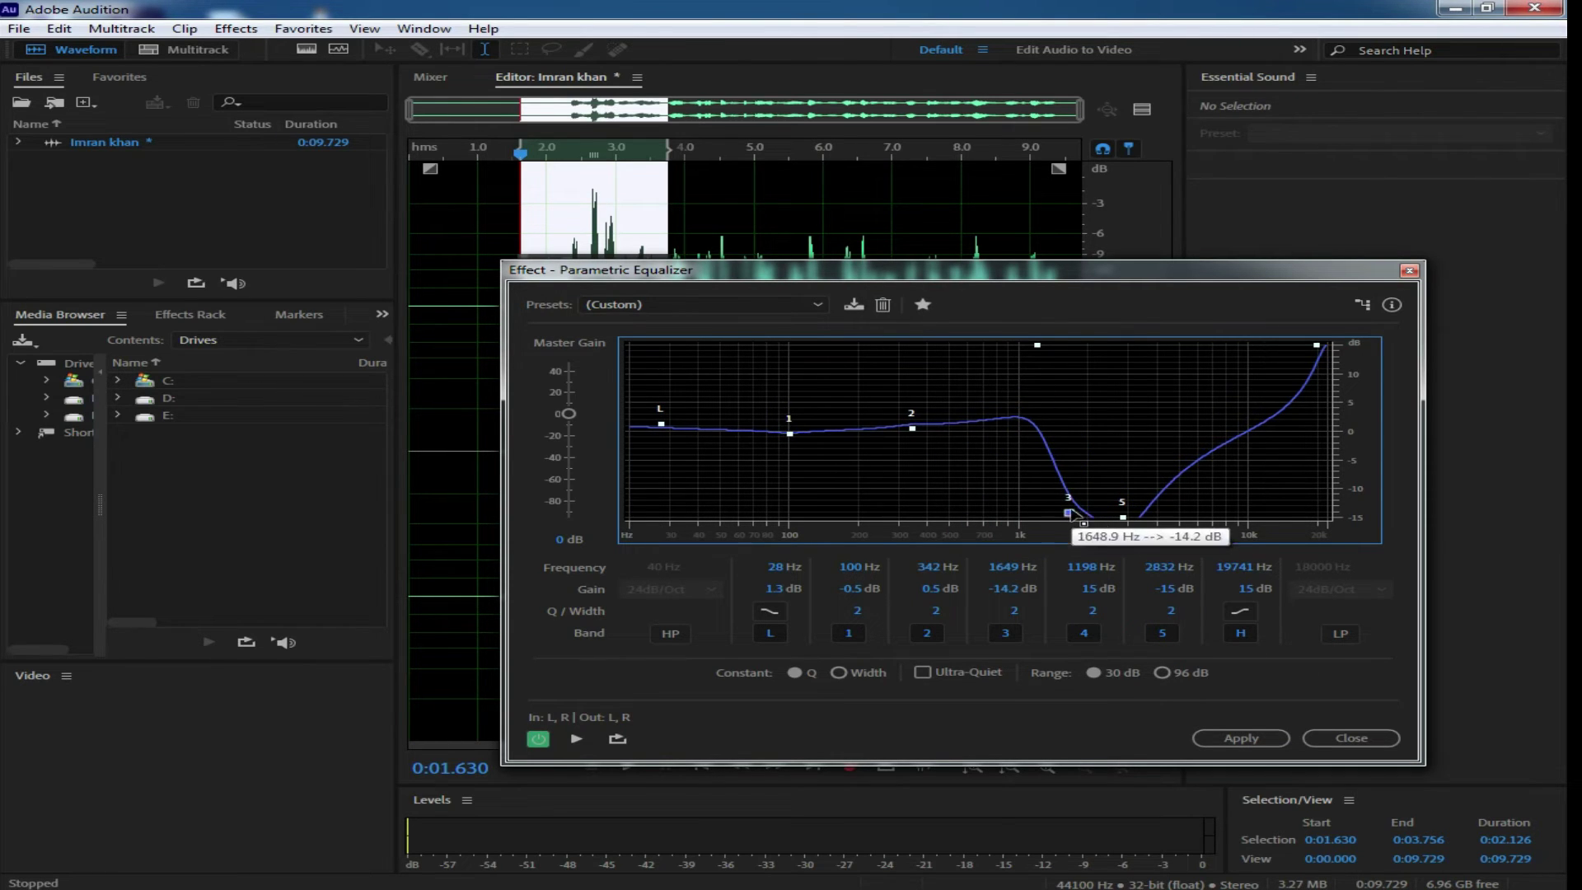
pyautogui.moveTo(1037, 346); pyautogui.dragTo(1033, 433)
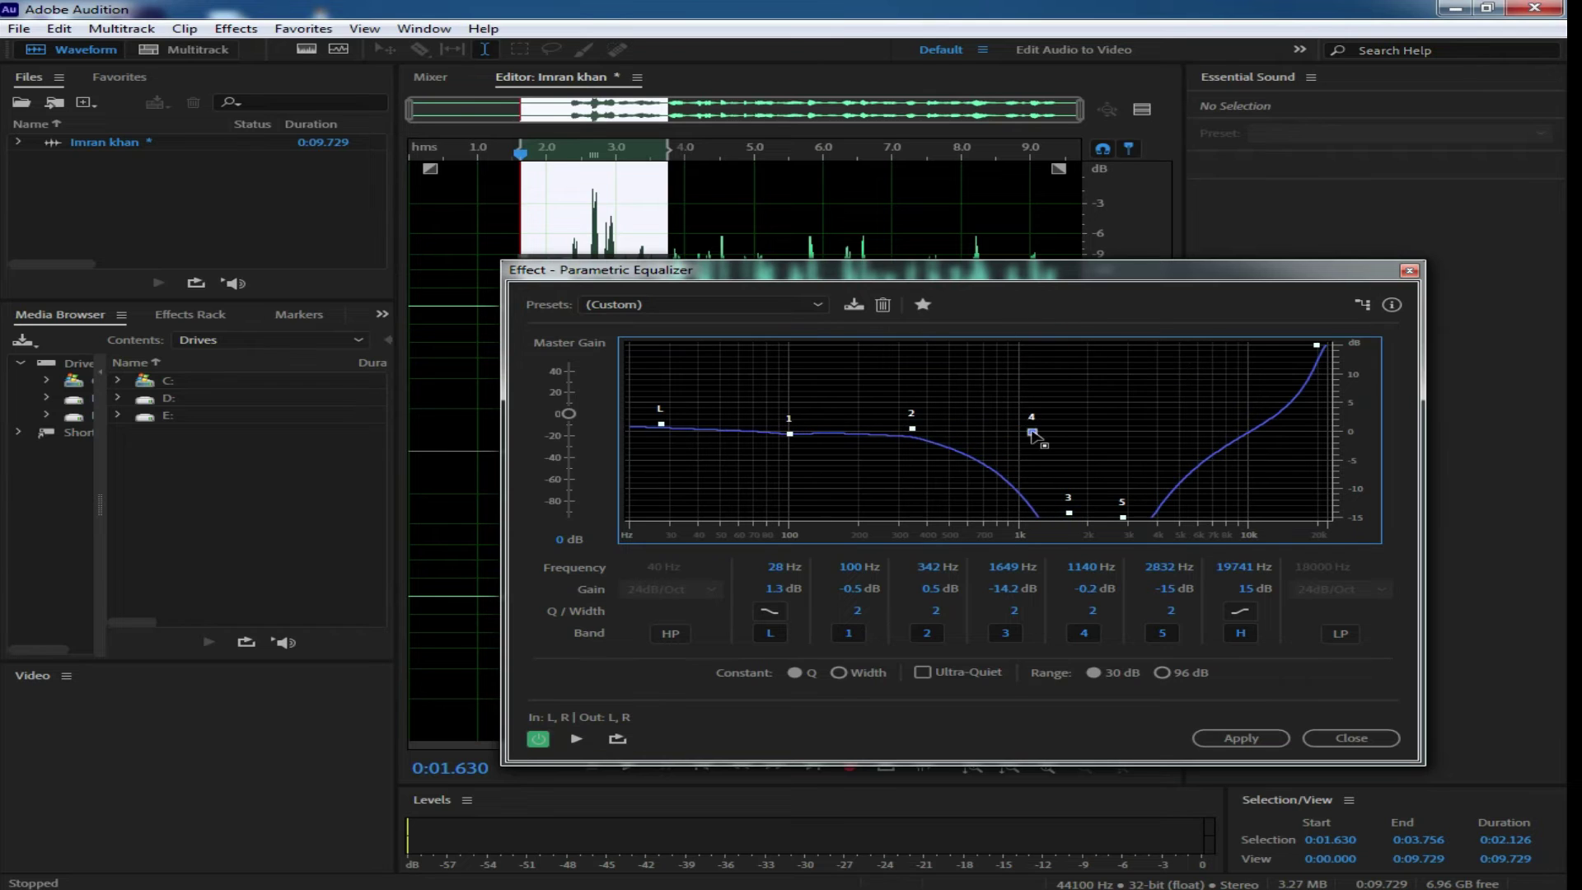
pyautogui.moveTo(1070, 513); pyautogui.dragTo(1109, 434)
pyautogui.moveTo(1122, 517); pyautogui.dragTo(1248, 434)
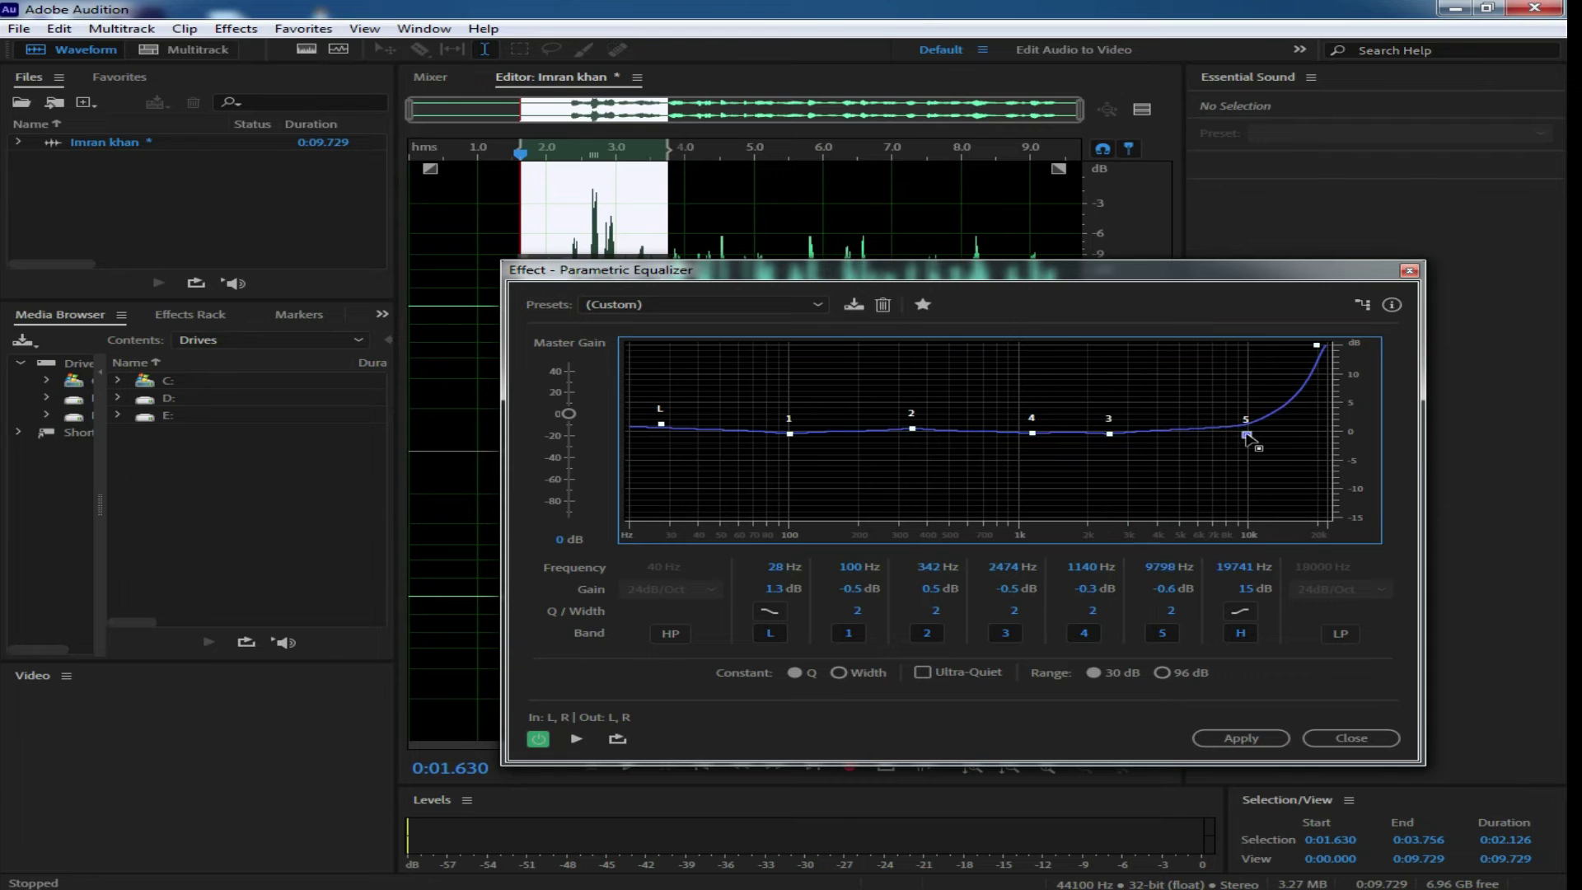
# - Set equalizer band H to 22050 Hz at 0.3 dB, L to 22 Hz at 3.8 dB and band 1 to 105 Hz at -0.5 dB, closing without applying
pyautogui.moveTo(1318, 345); pyautogui.dragTo(1333, 429)
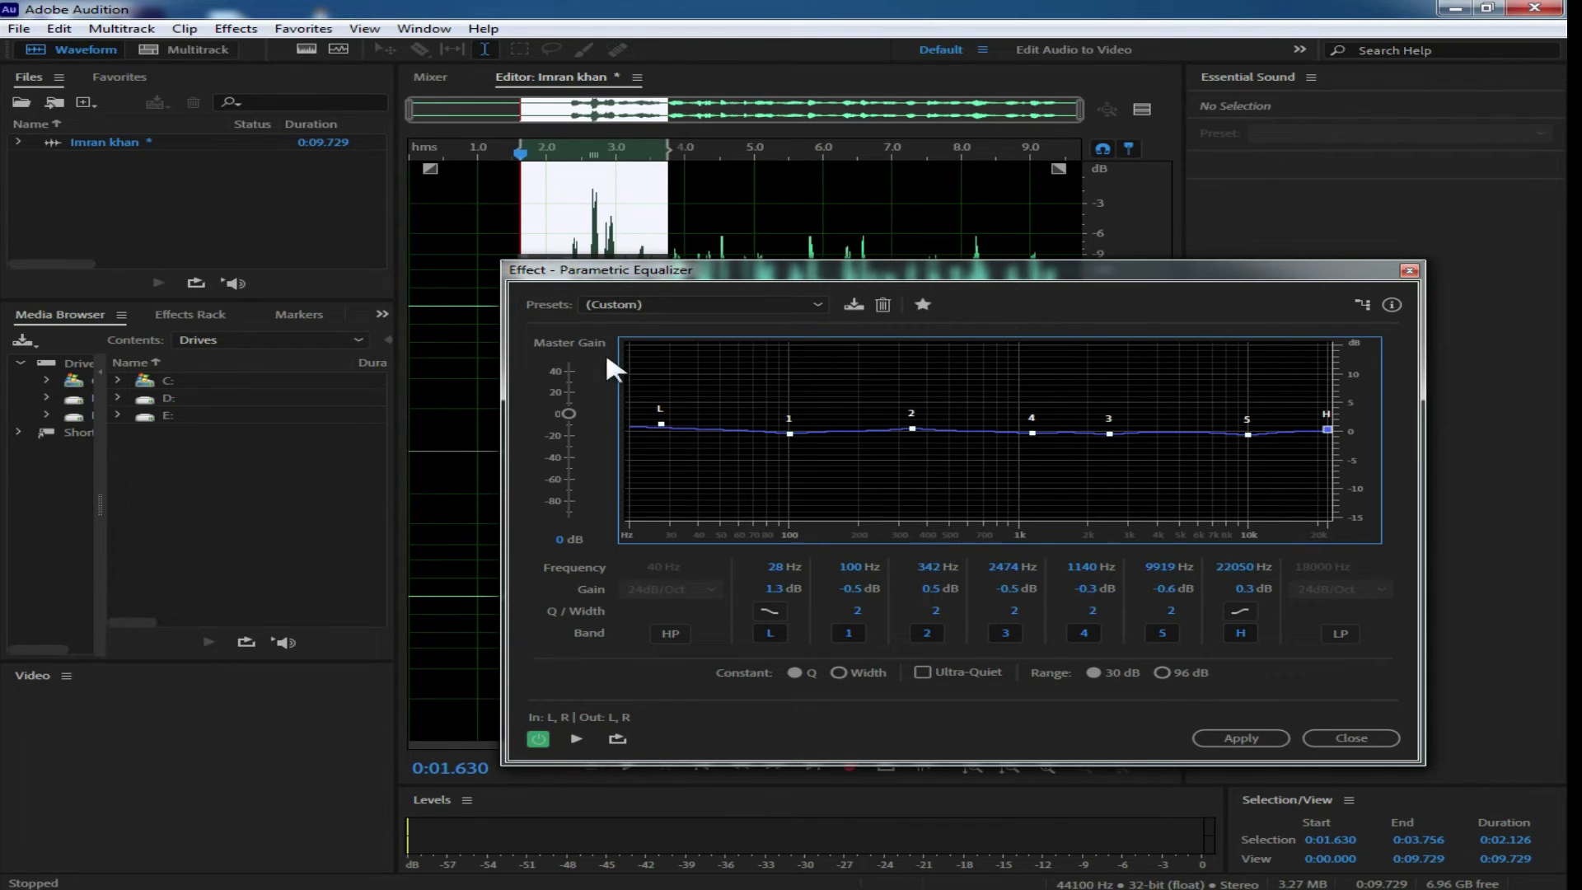
pyautogui.moveTo(660, 424); pyautogui.dragTo(672, 348)
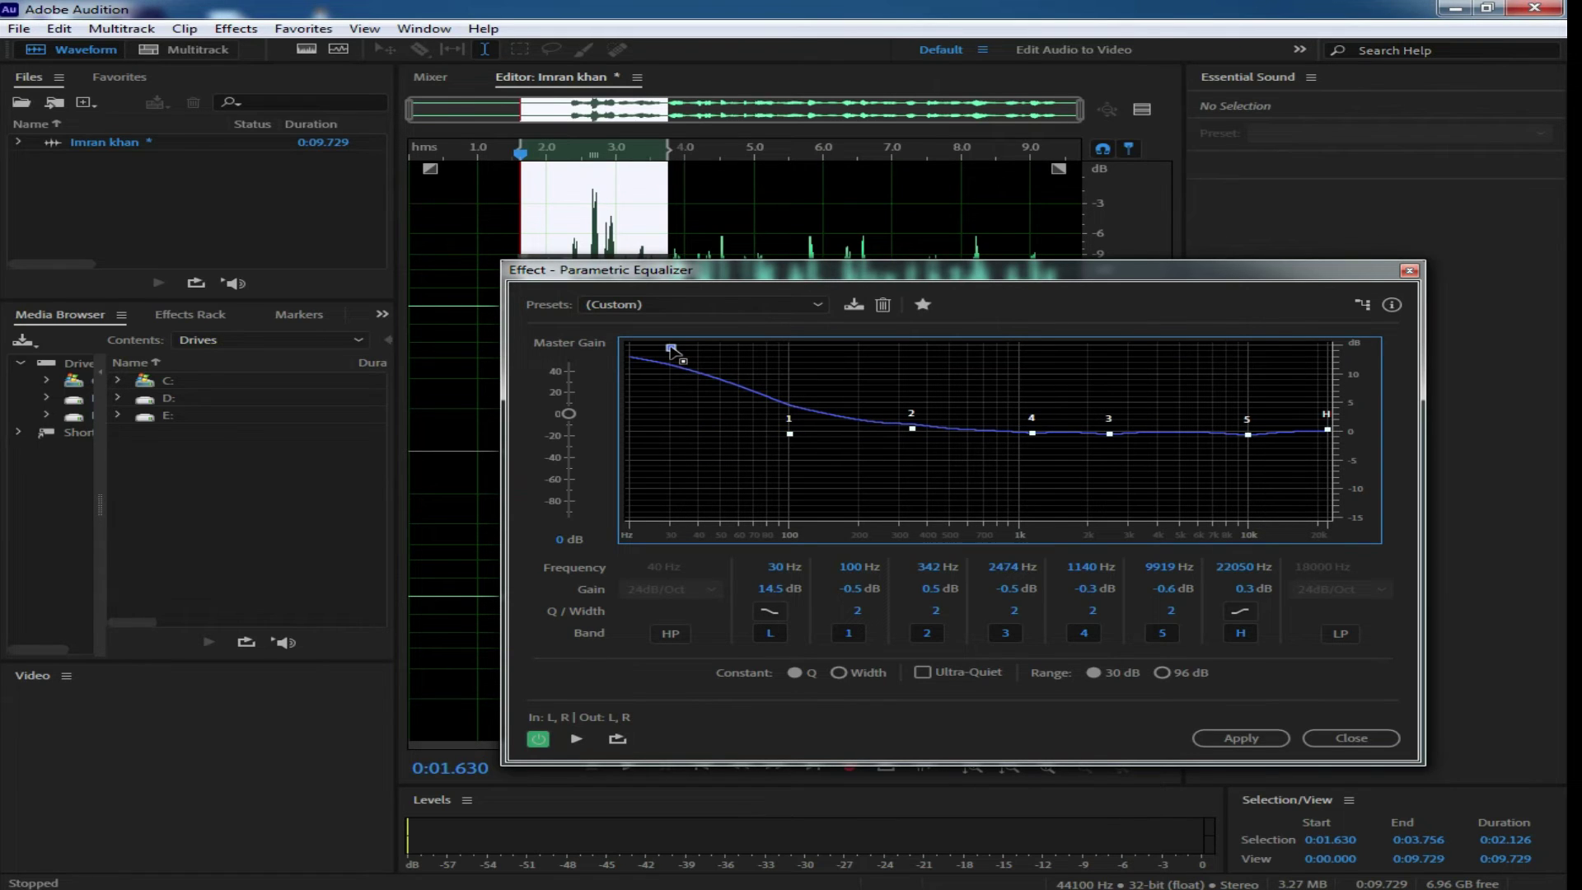
pyautogui.moveTo(790, 433); pyautogui.dragTo(802, 512)
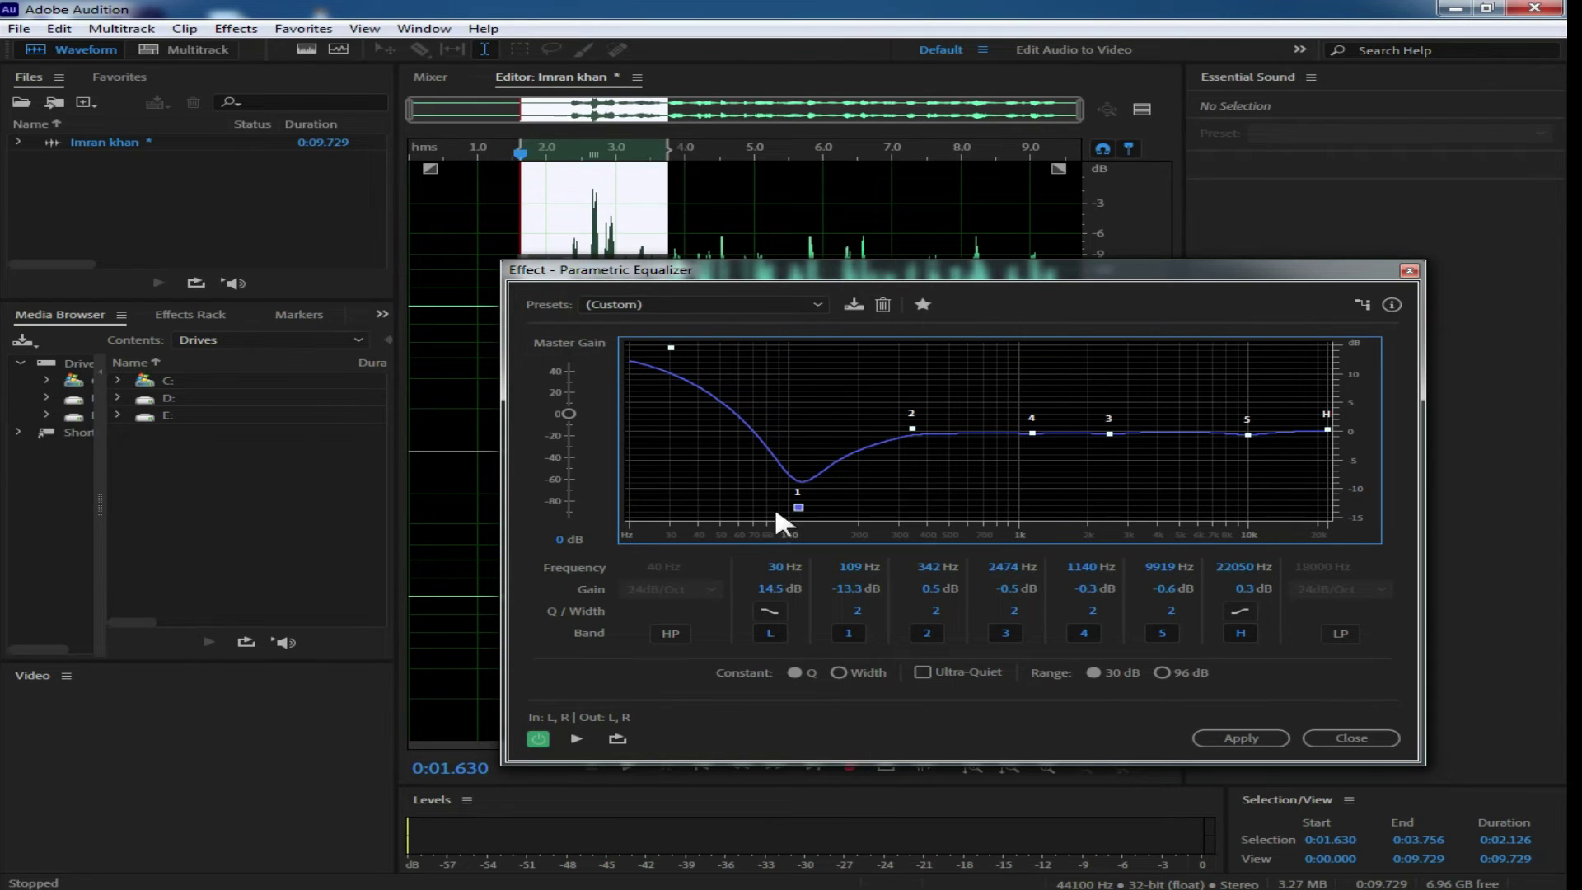
pyautogui.moveTo(800, 509); pyautogui.dragTo(791, 455)
pyautogui.moveTo(671, 348); pyautogui.dragTo(637, 411)
pyautogui.moveTo(790, 454); pyautogui.dragTo(795, 436)
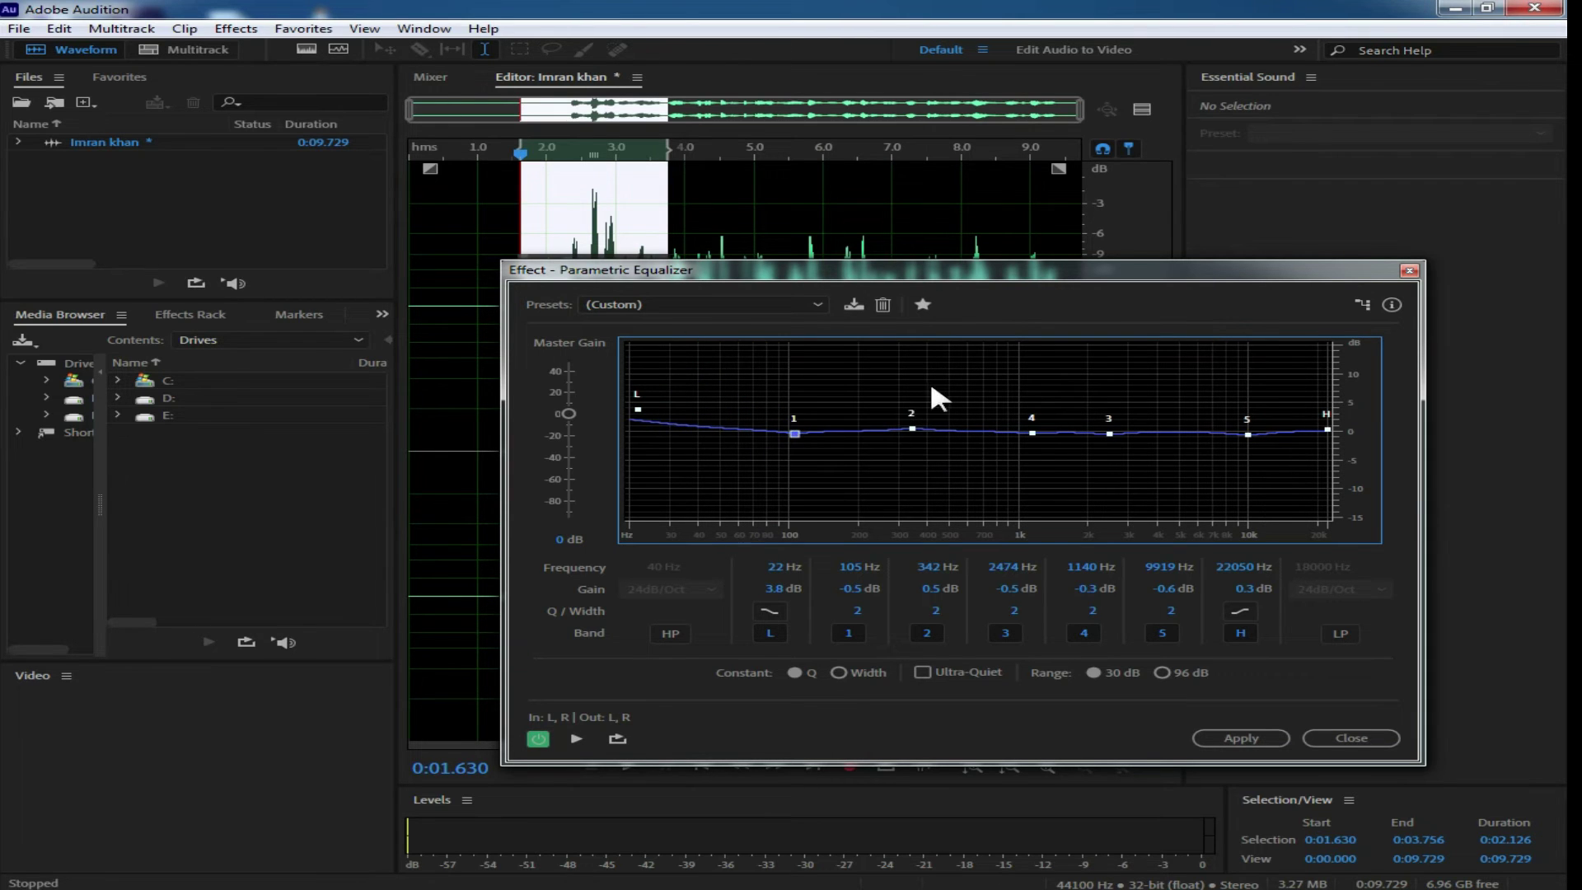
pyautogui.click(1341, 739)
# - Select the audio from 2.303 to 3.792 seconds and apply the default Surround Reverb with the Cathedral impulse to it
pyautogui.click(607, 308)
pyautogui.click(565, 293)
pyautogui.moveTo(568, 292); pyautogui.dragTo(670, 284)
pyautogui.click(237, 29)
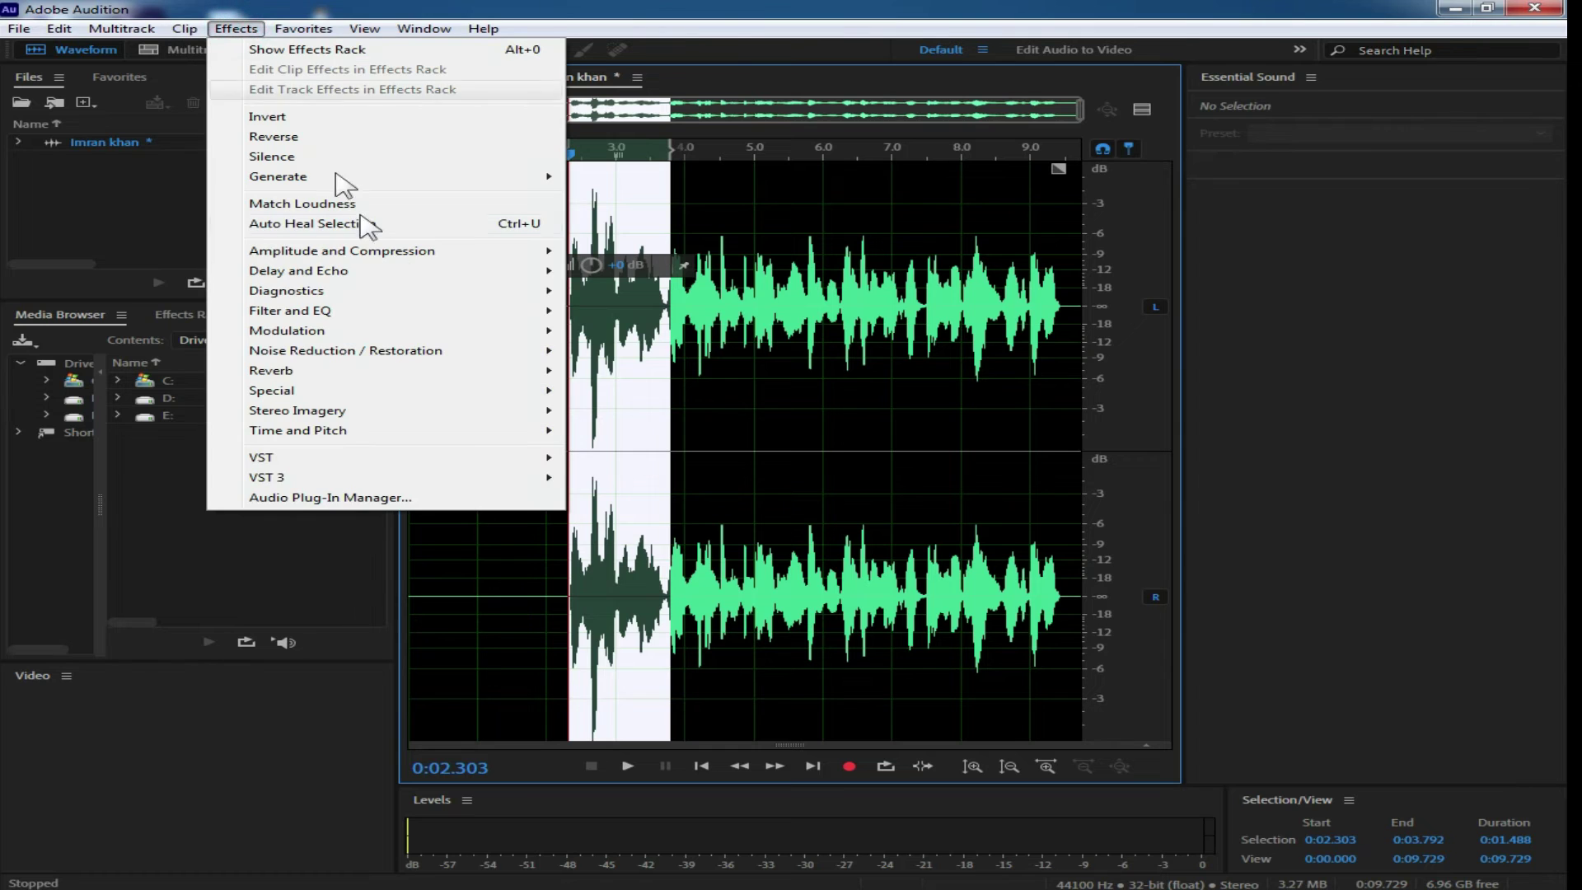
pyautogui.moveTo(417, 323)
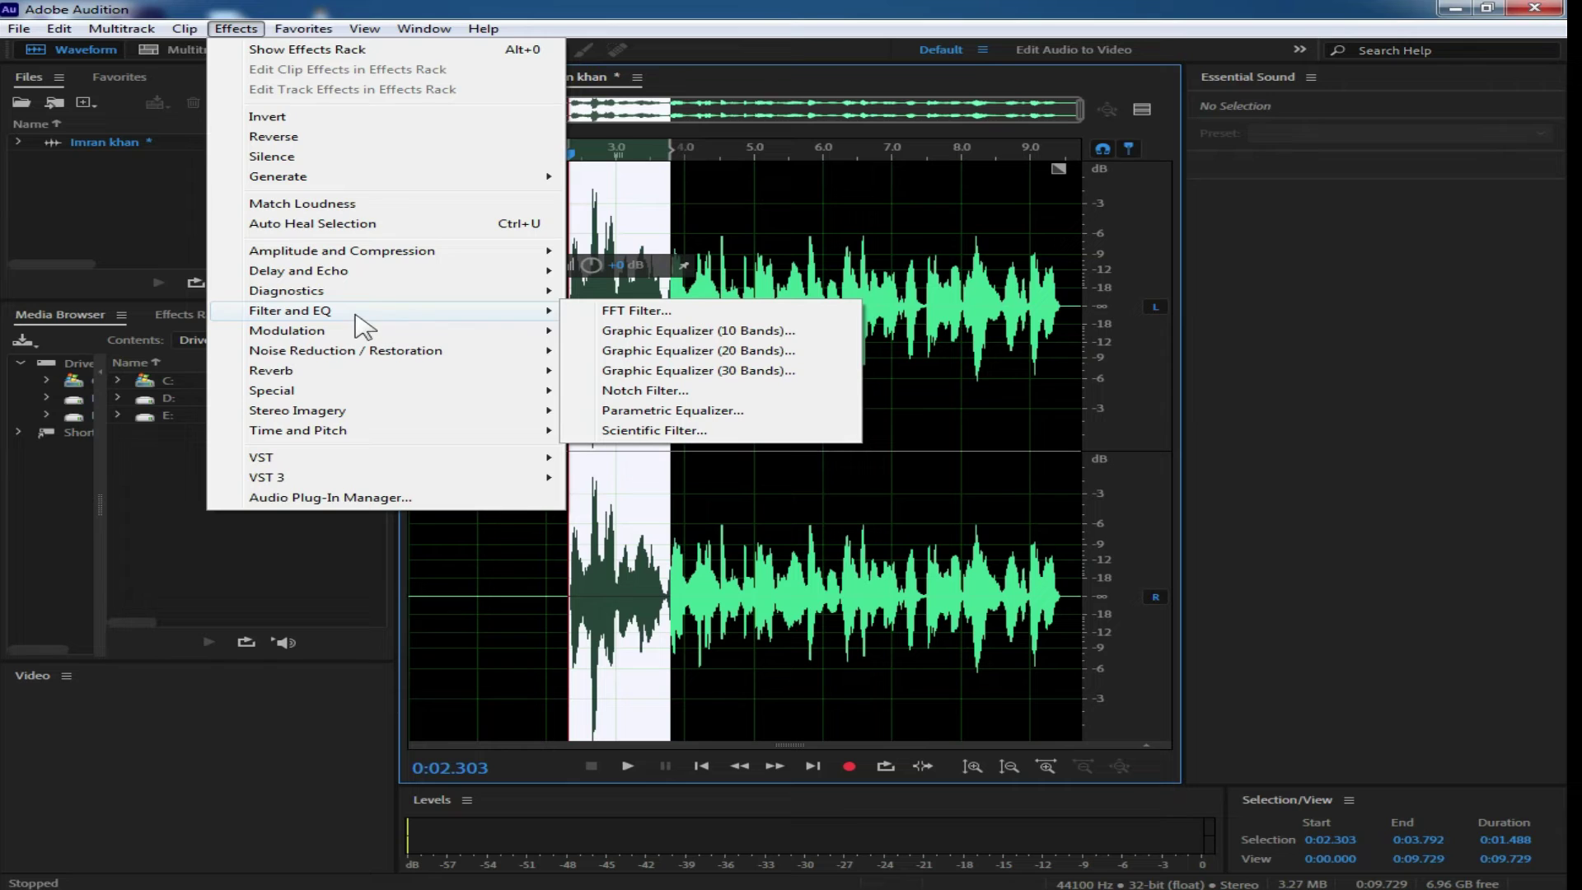
pyautogui.moveTo(347, 337)
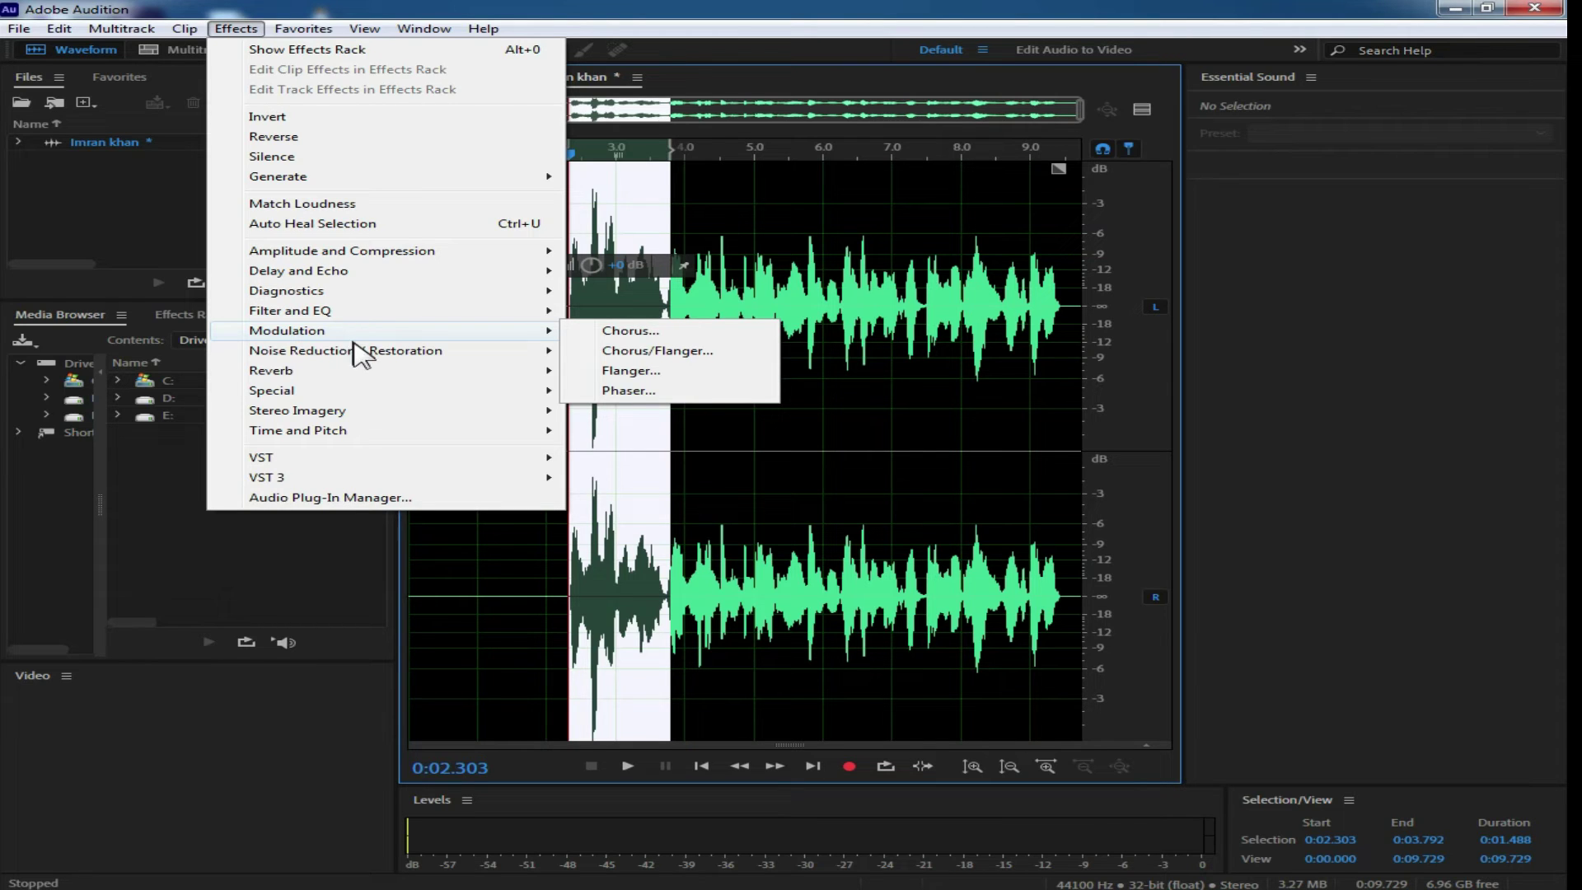
pyautogui.moveTo(387, 359)
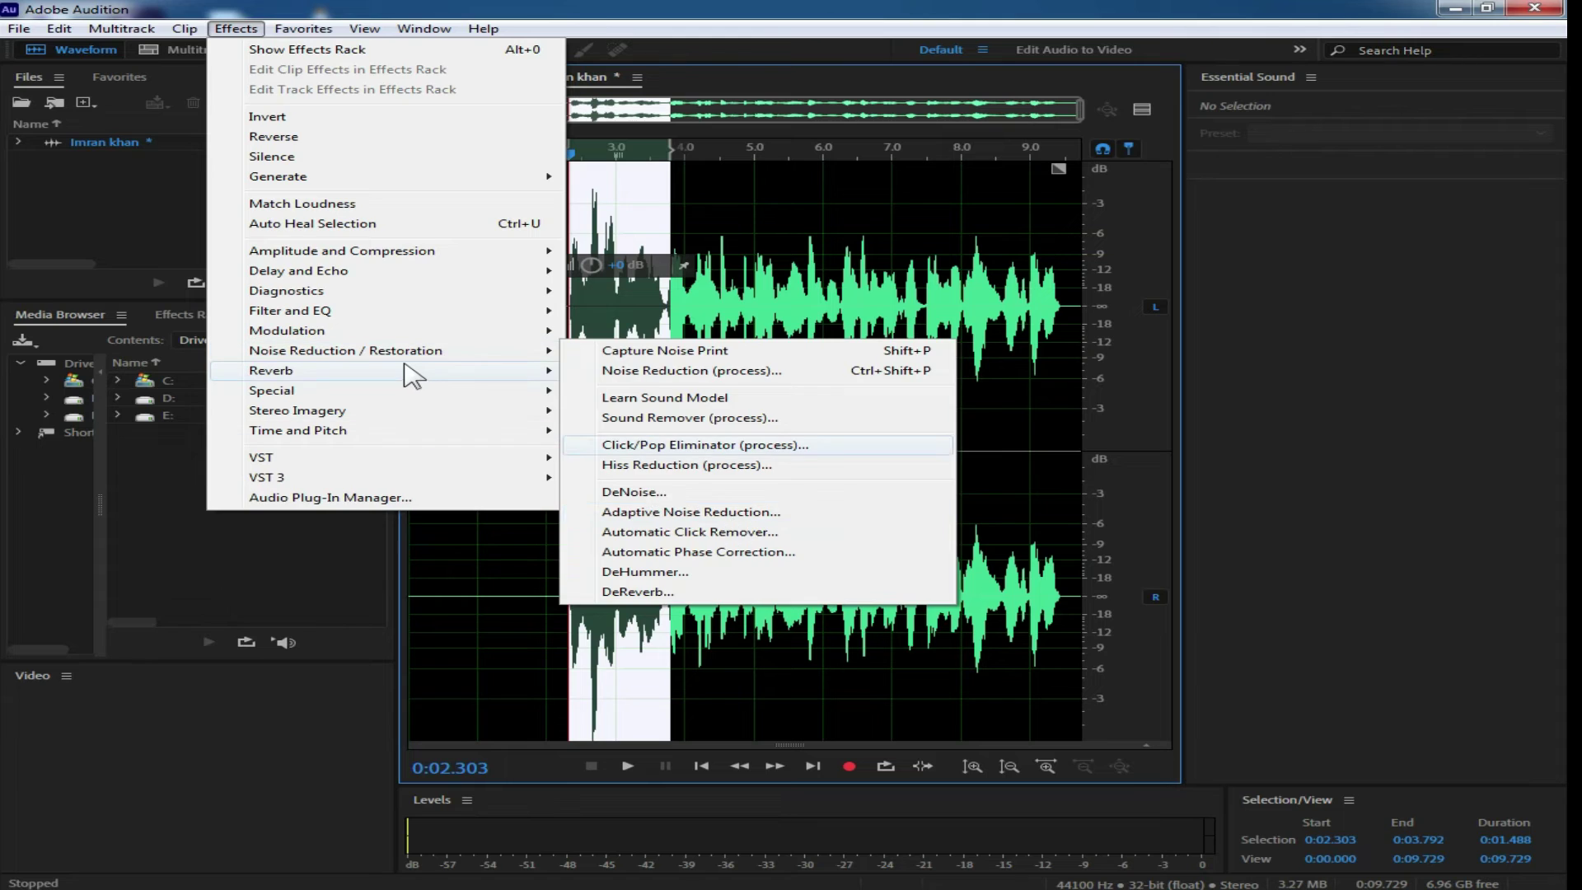
pyautogui.moveTo(409, 377)
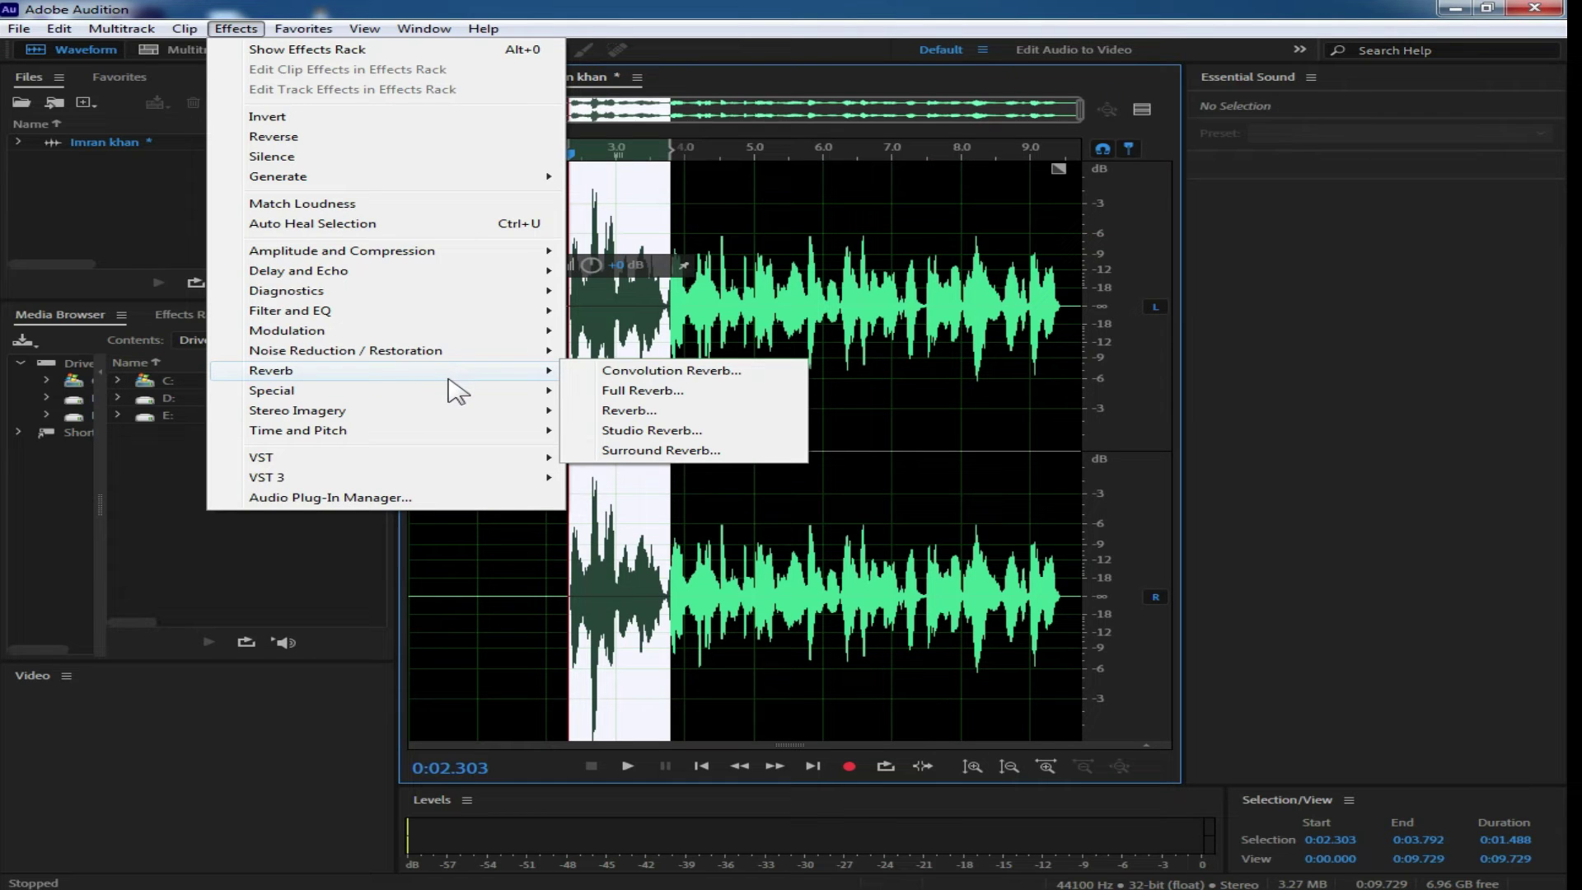
pyautogui.click(692, 450)
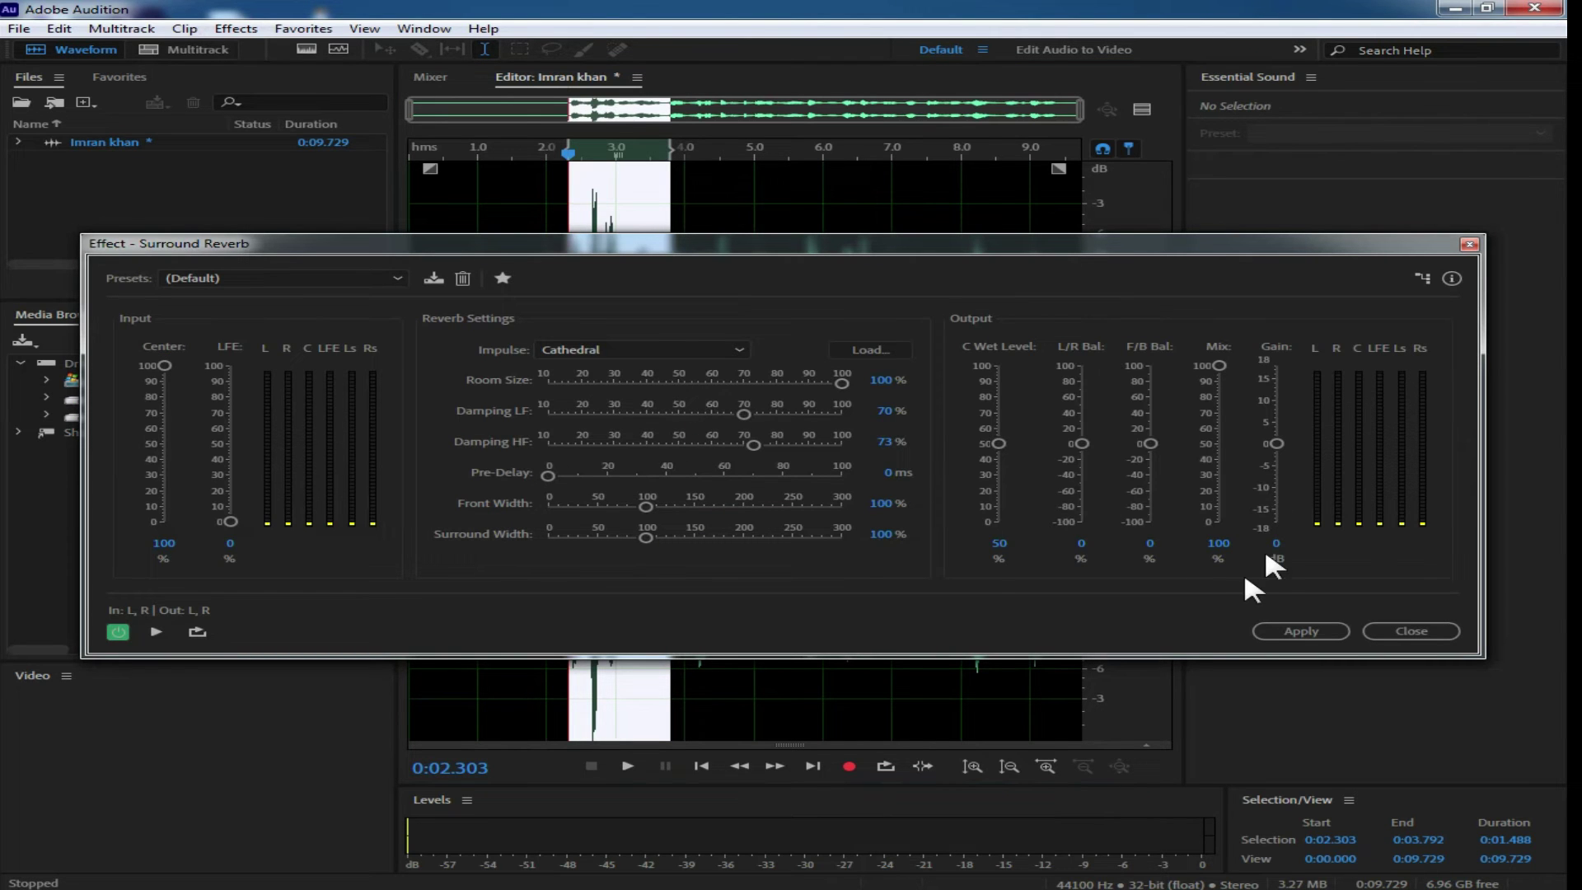
pyautogui.click(1279, 630)
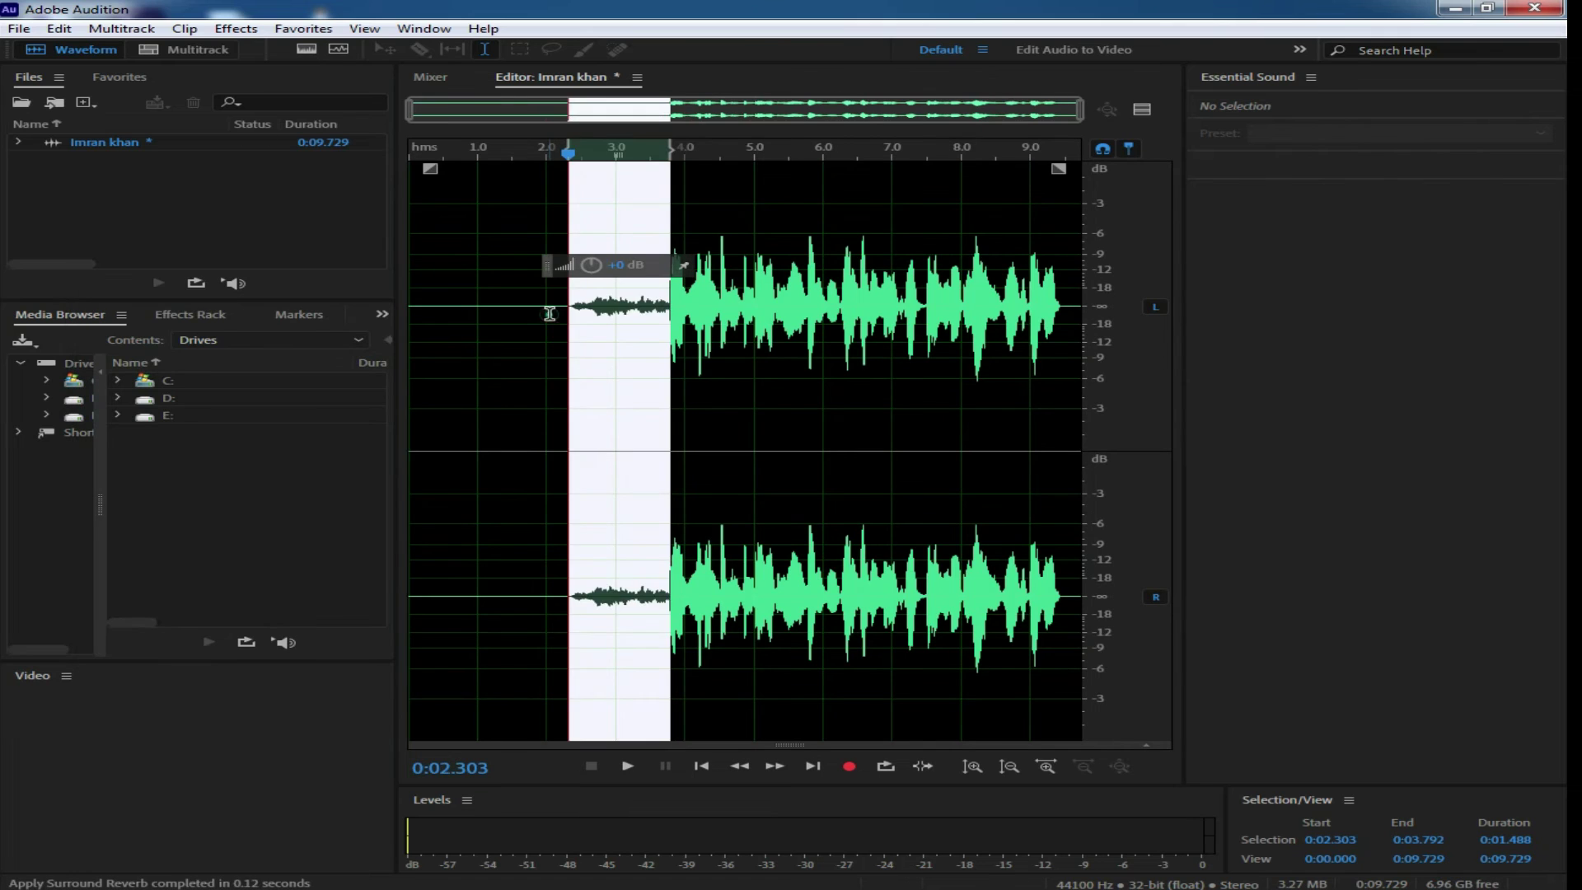
# - Play the clip from 2.000 seconds to listen to the Surround Reverb on the opening words
pyautogui.click(547, 313)
pyautogui.press('space')
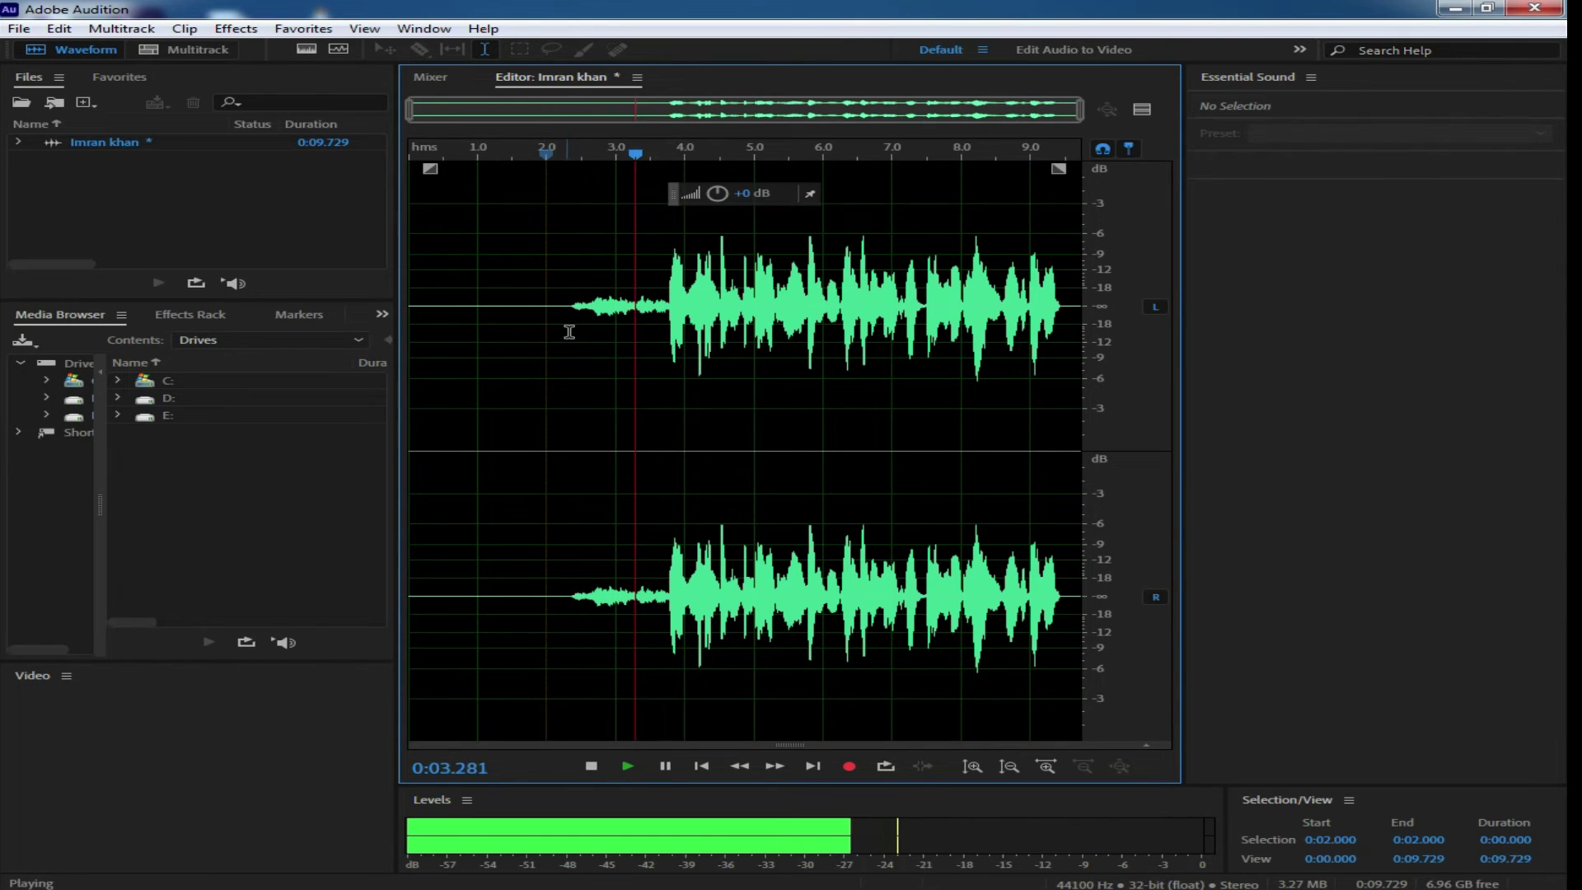
pyautogui.press('space')
pyautogui.press('space')
pyautogui.press('space')
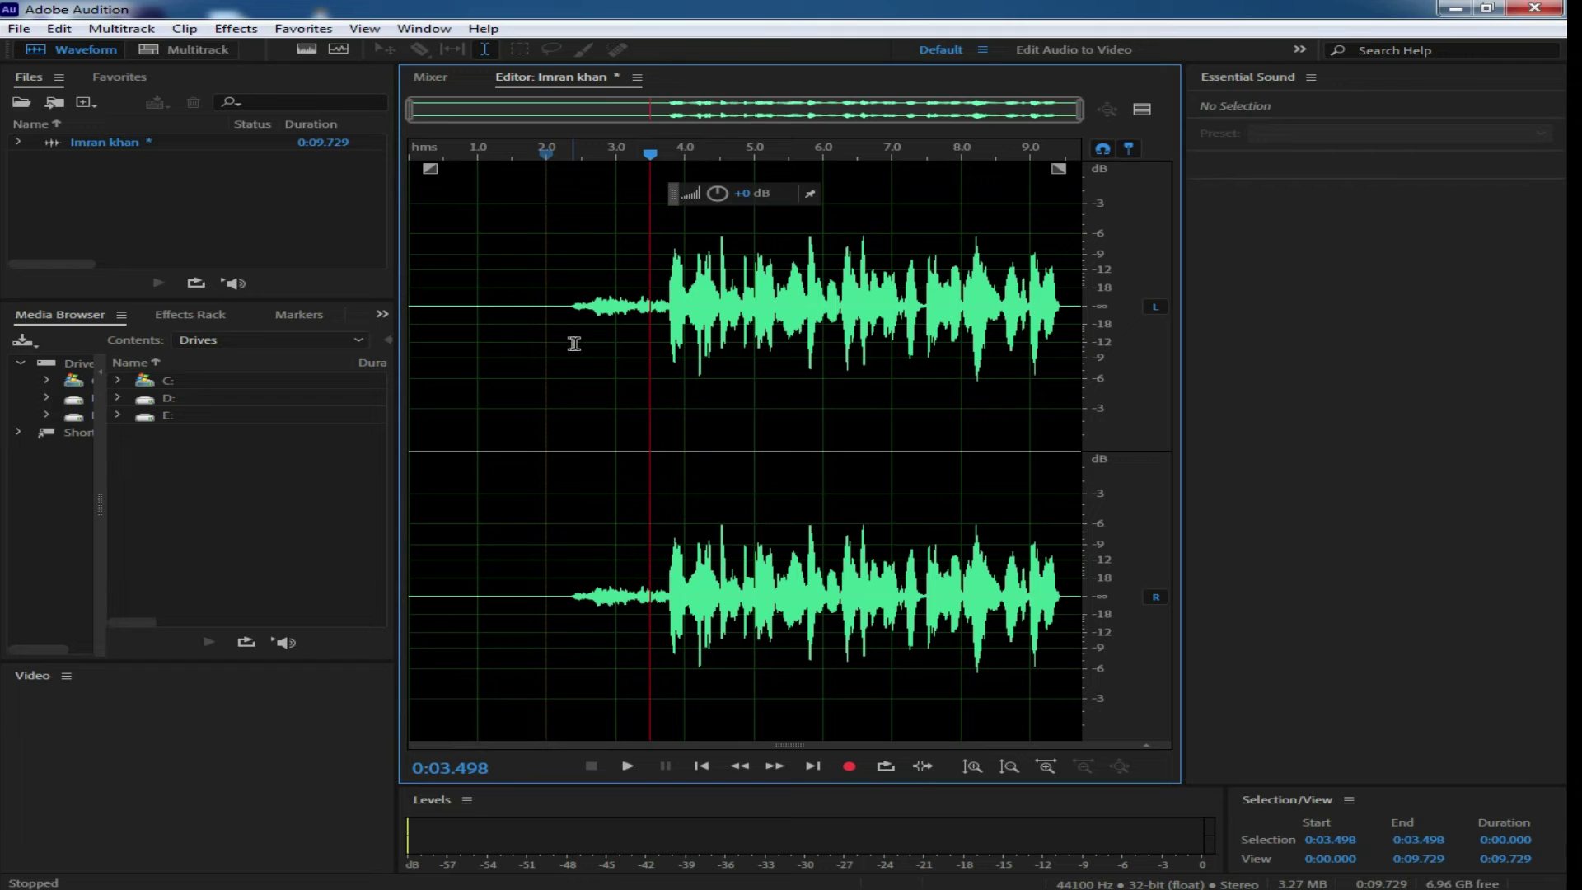
# - Undo the Surround Reverb and select the audio from 2.232 to 3.756 seconds
pyautogui.moveTo(569, 305); pyautogui.dragTo(669, 304)
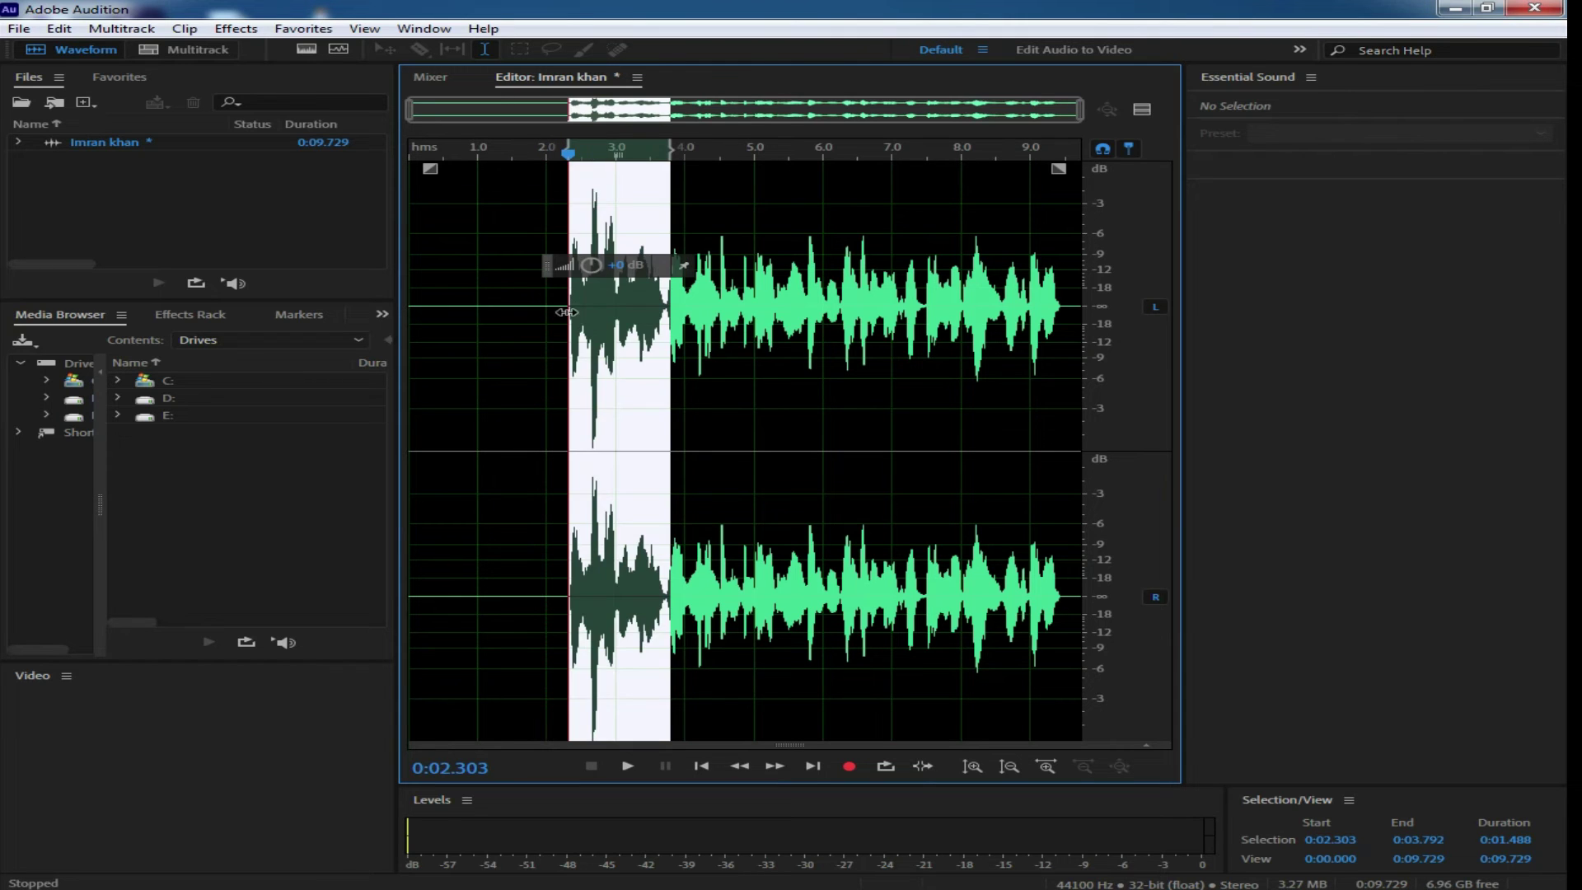
pyautogui.click(563, 310)
pyautogui.moveTo(563, 292); pyautogui.dragTo(668, 295)
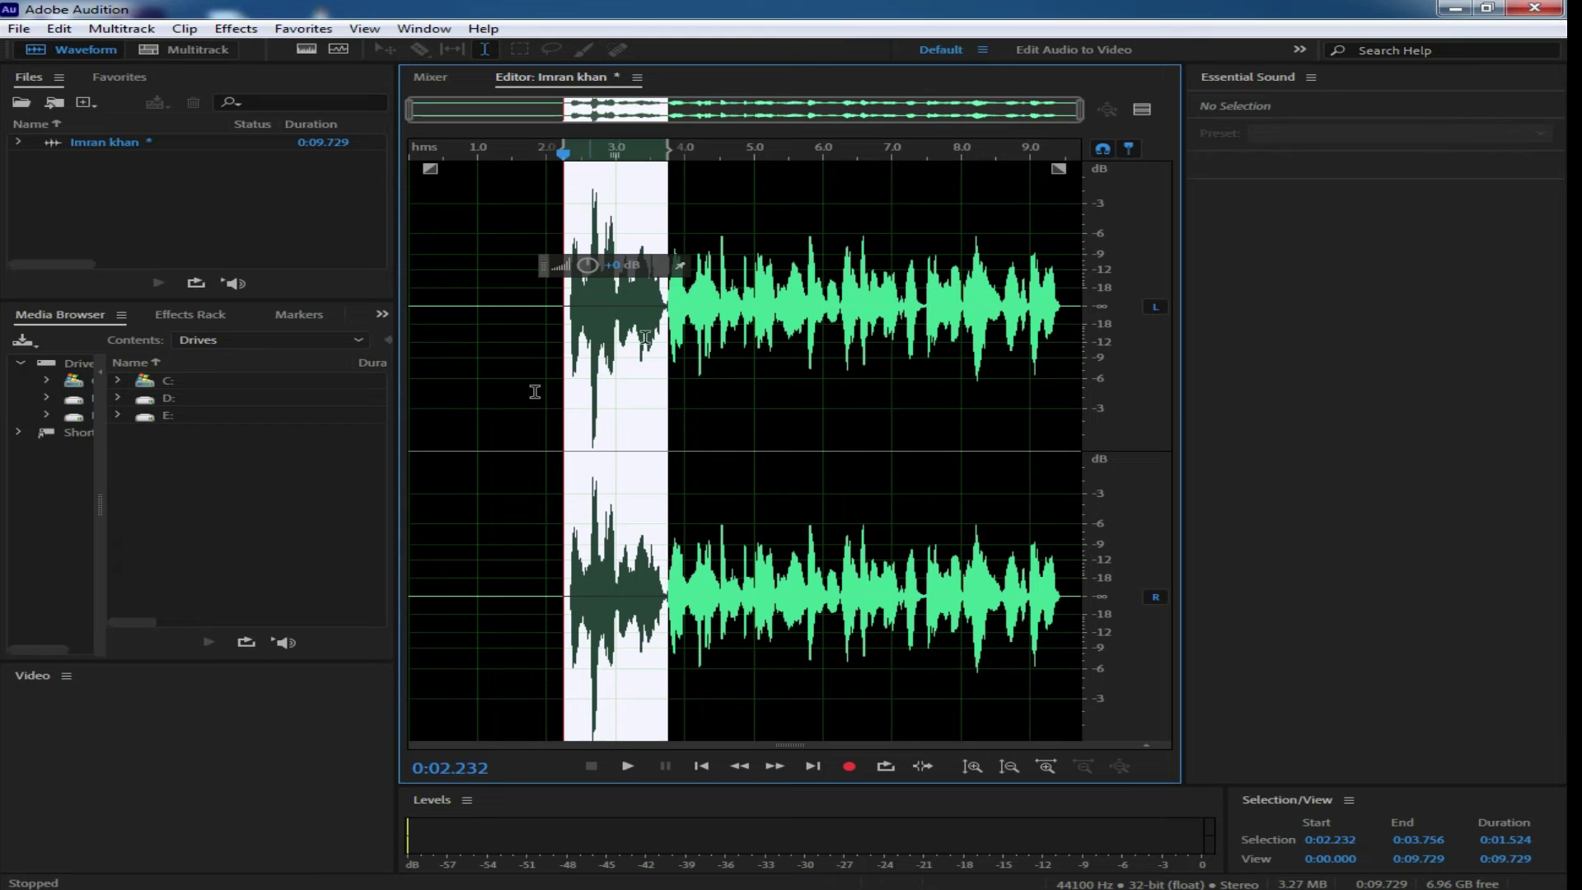
# - Apply the Studio Reverb effect to the selected opening words without changing its settings
pyautogui.click(237, 28)
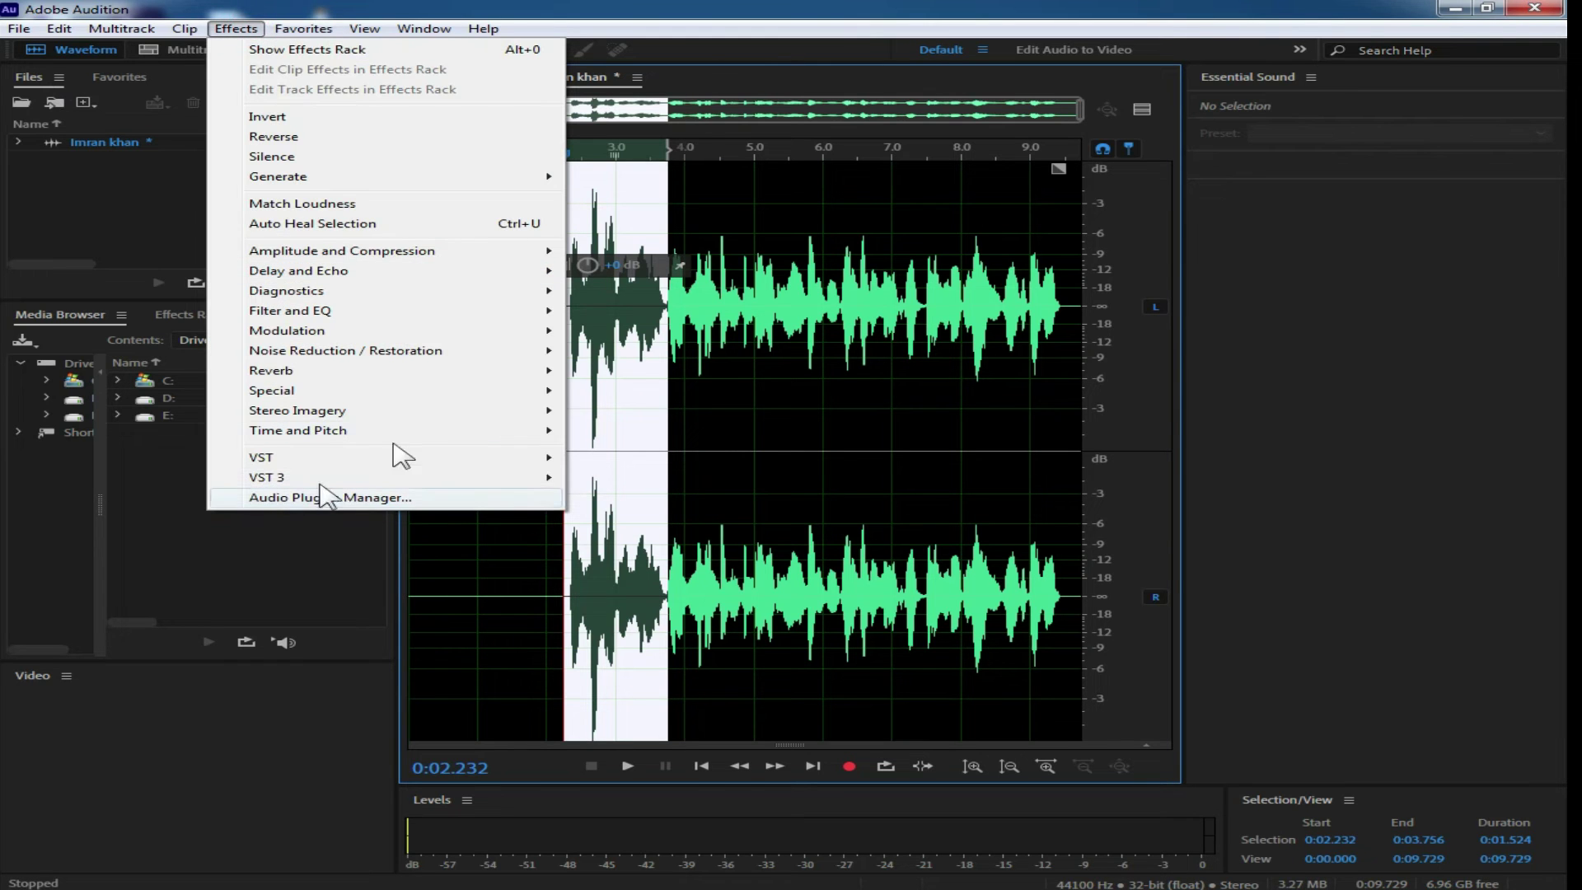
pyautogui.moveTo(364, 370)
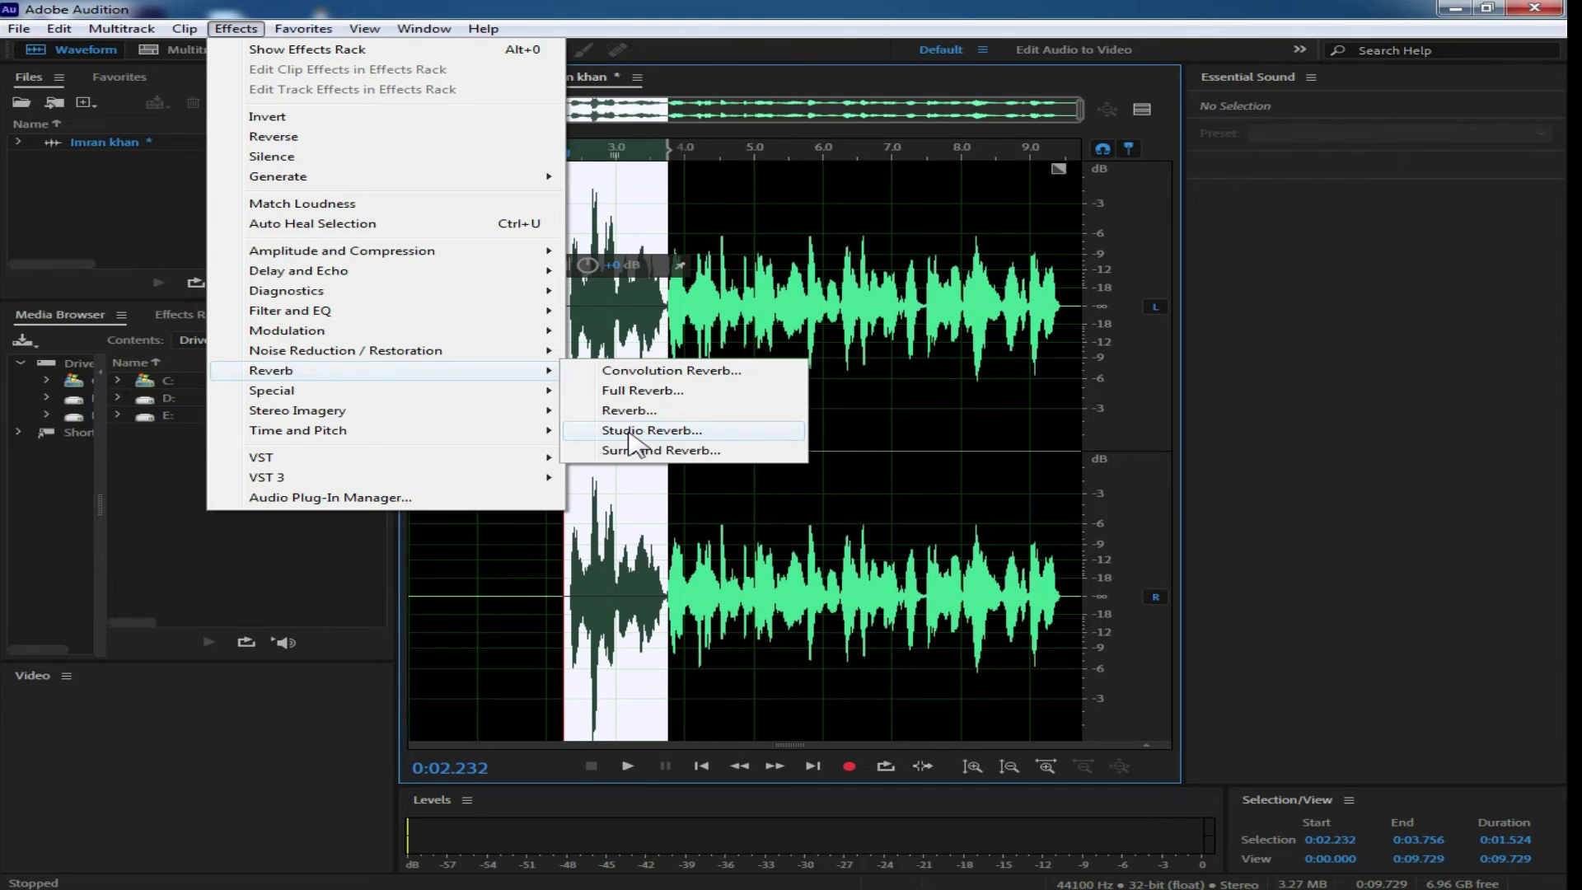
pyautogui.click(633, 432)
pyautogui.click(857, 650)
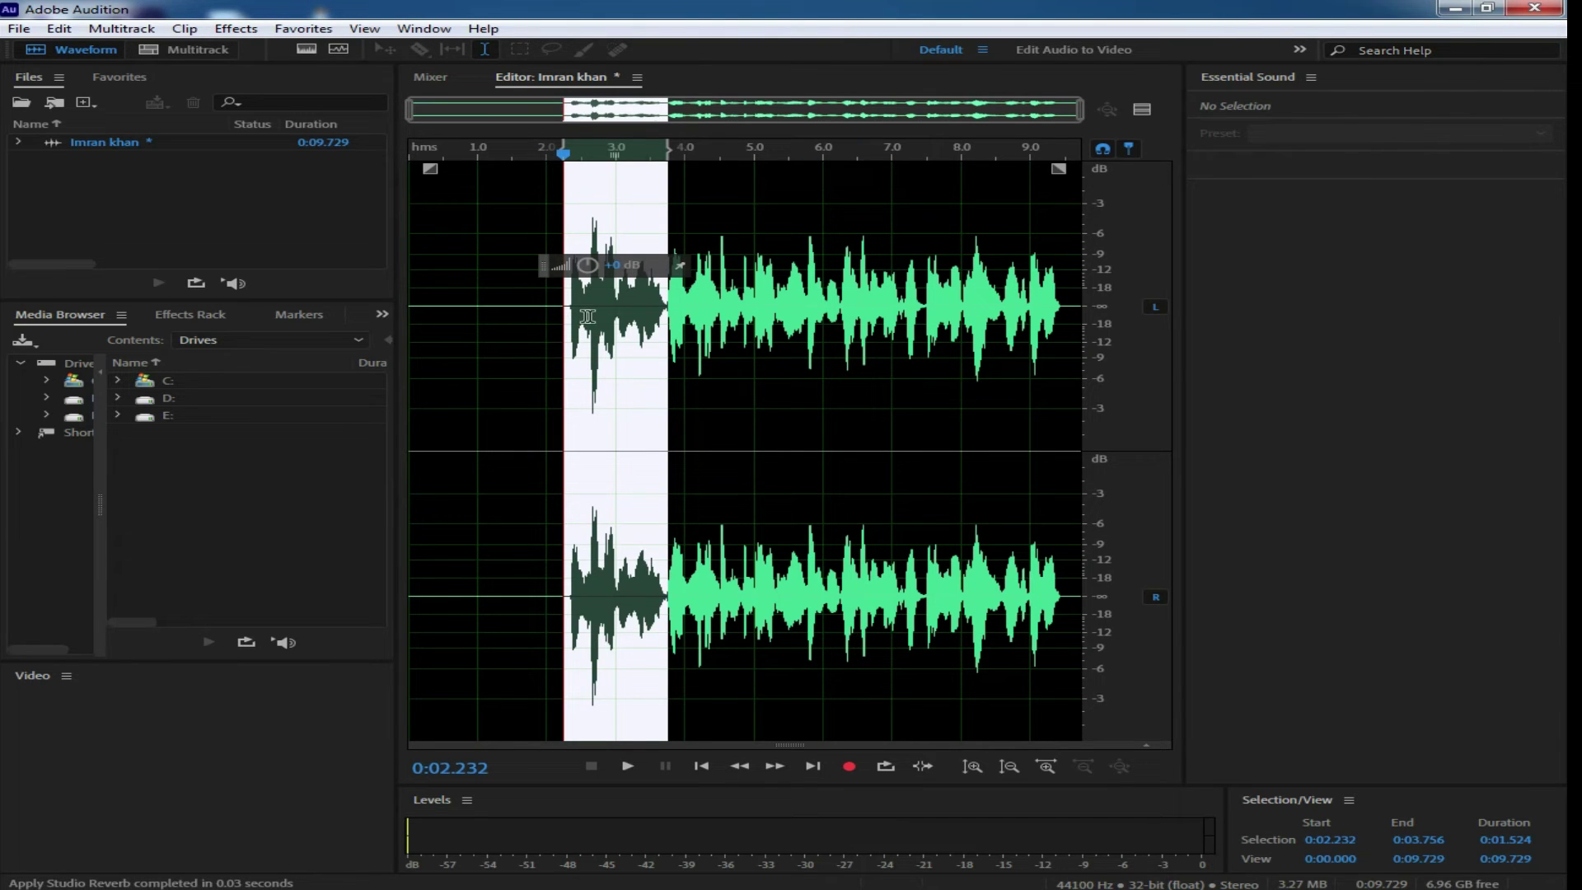
# - Play the clip from 2.000 seconds to listen to the Studio Reverb, and undo that effect
pyautogui.click(547, 301)
pyautogui.press('space')
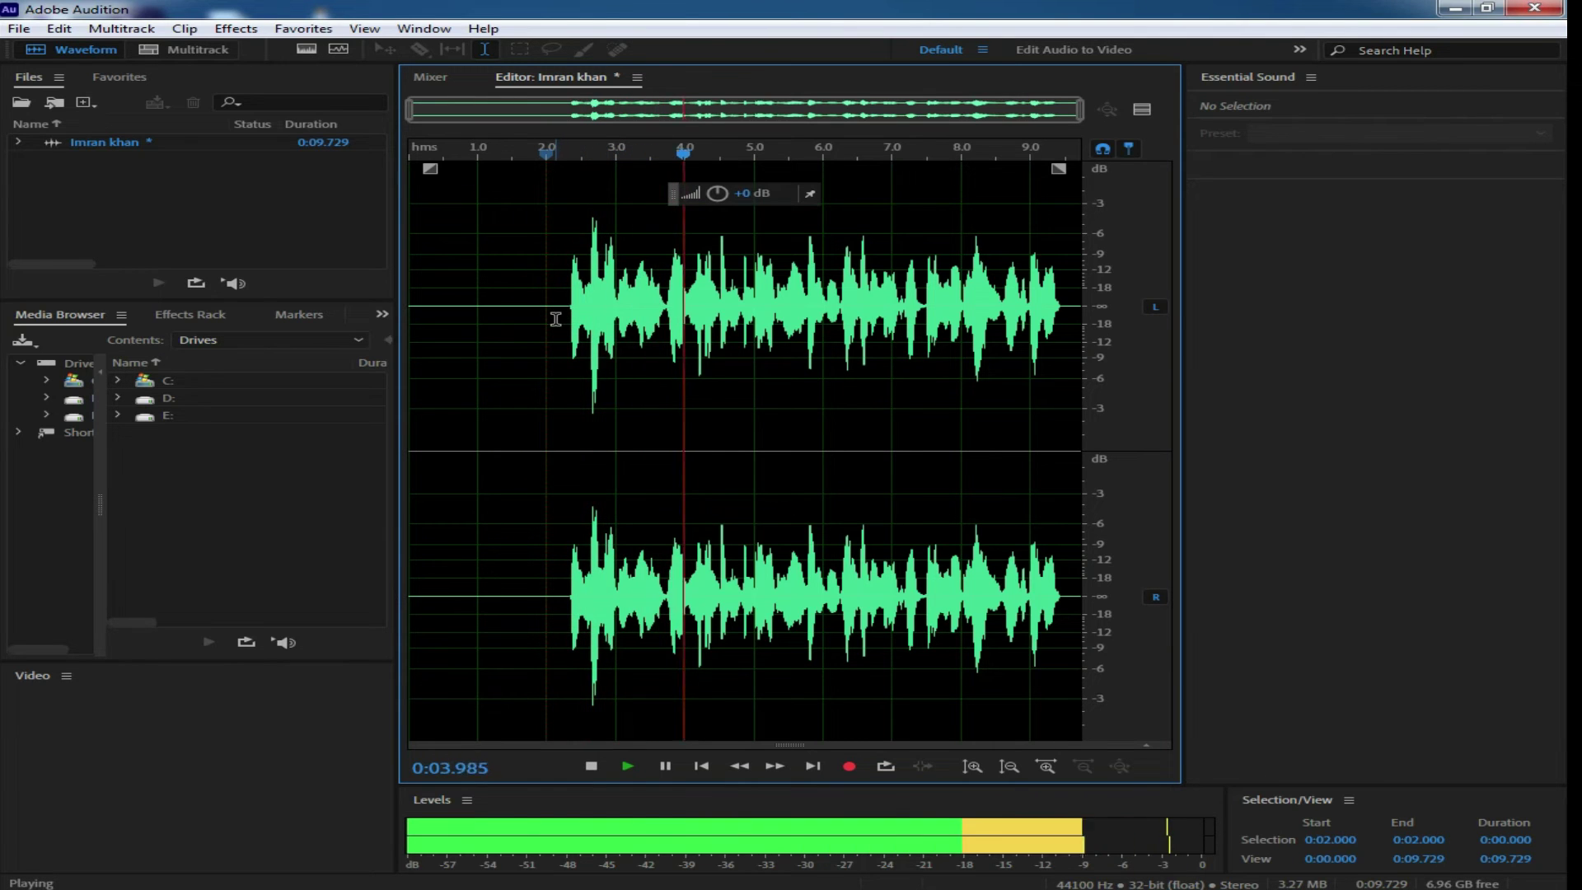
pyautogui.click(568, 299)
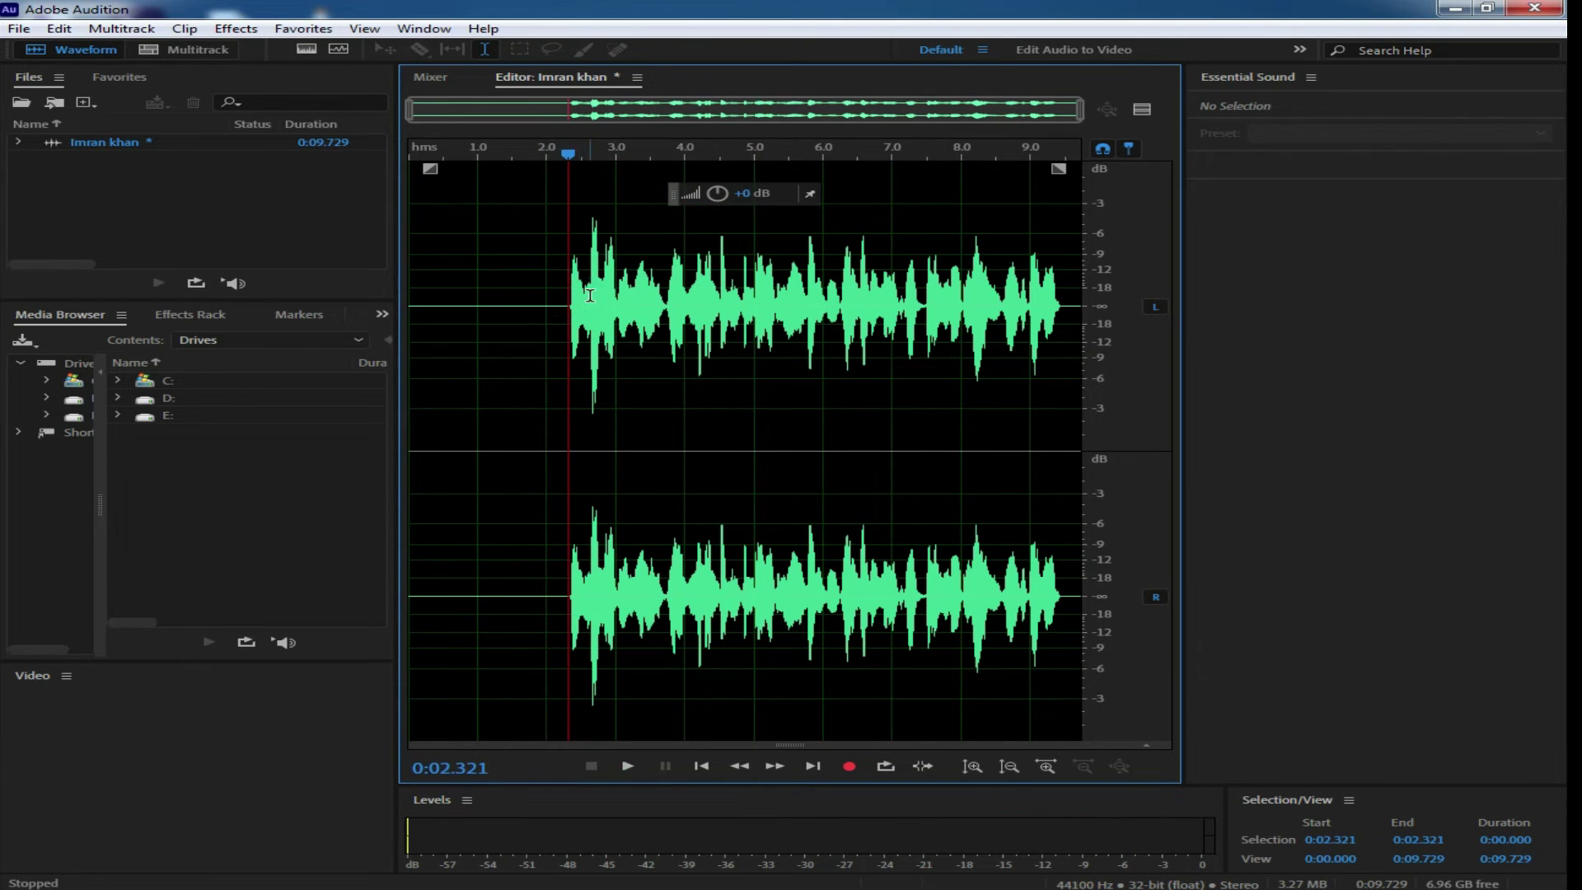
pyautogui.moveTo(667, 306); pyautogui.dragTo(565, 306)
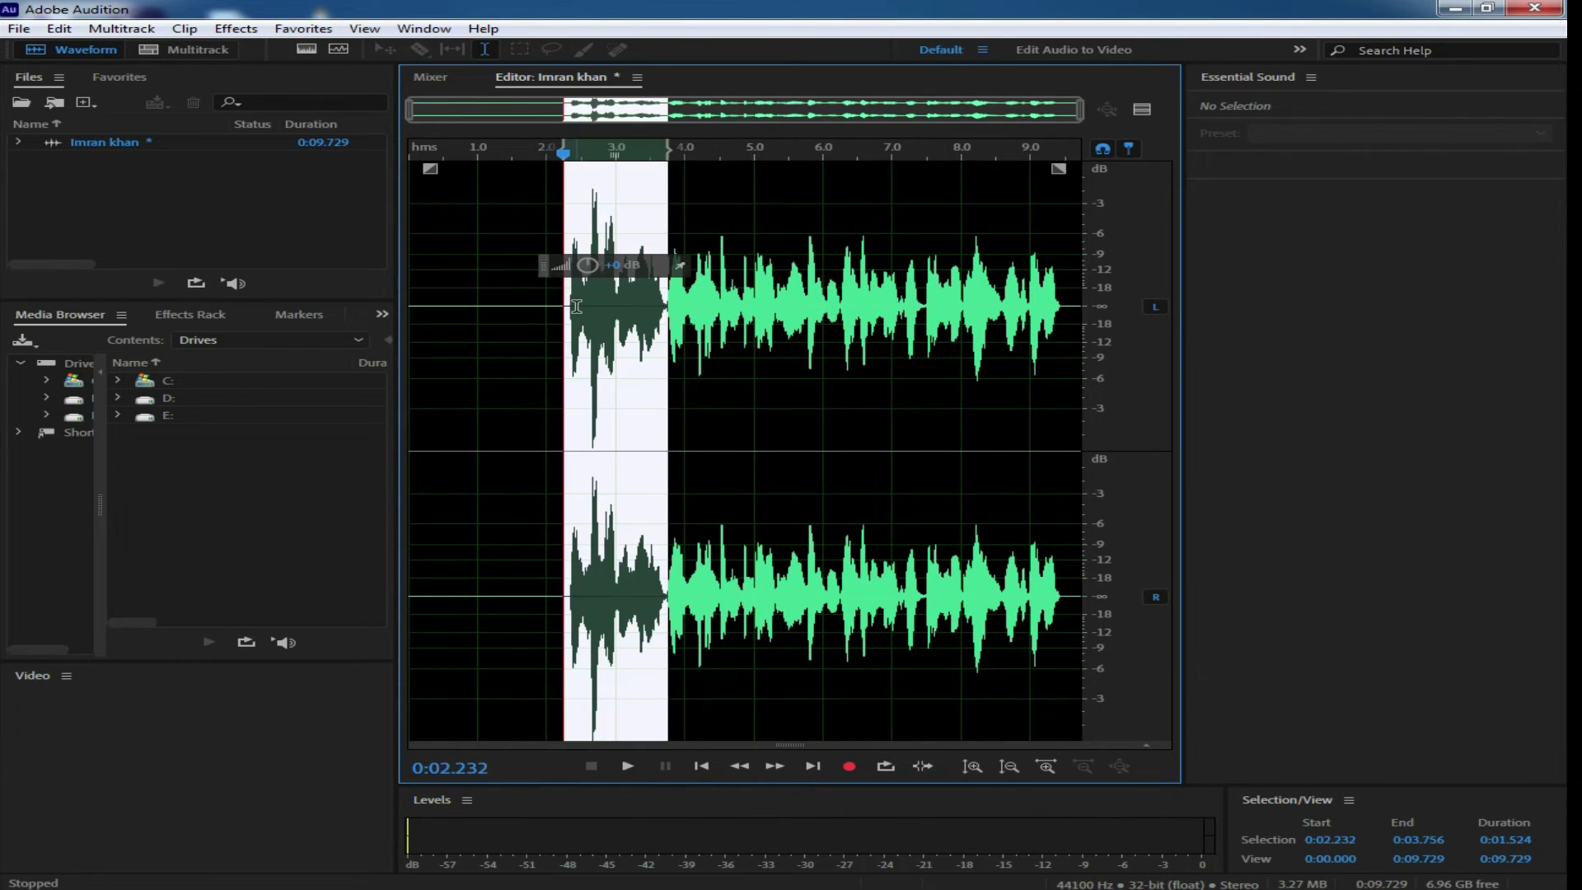
# - Apply the plain Reverb effect to the selection from 2.232 to 3.756 seconds without changing its settings
pyautogui.click(247, 31)
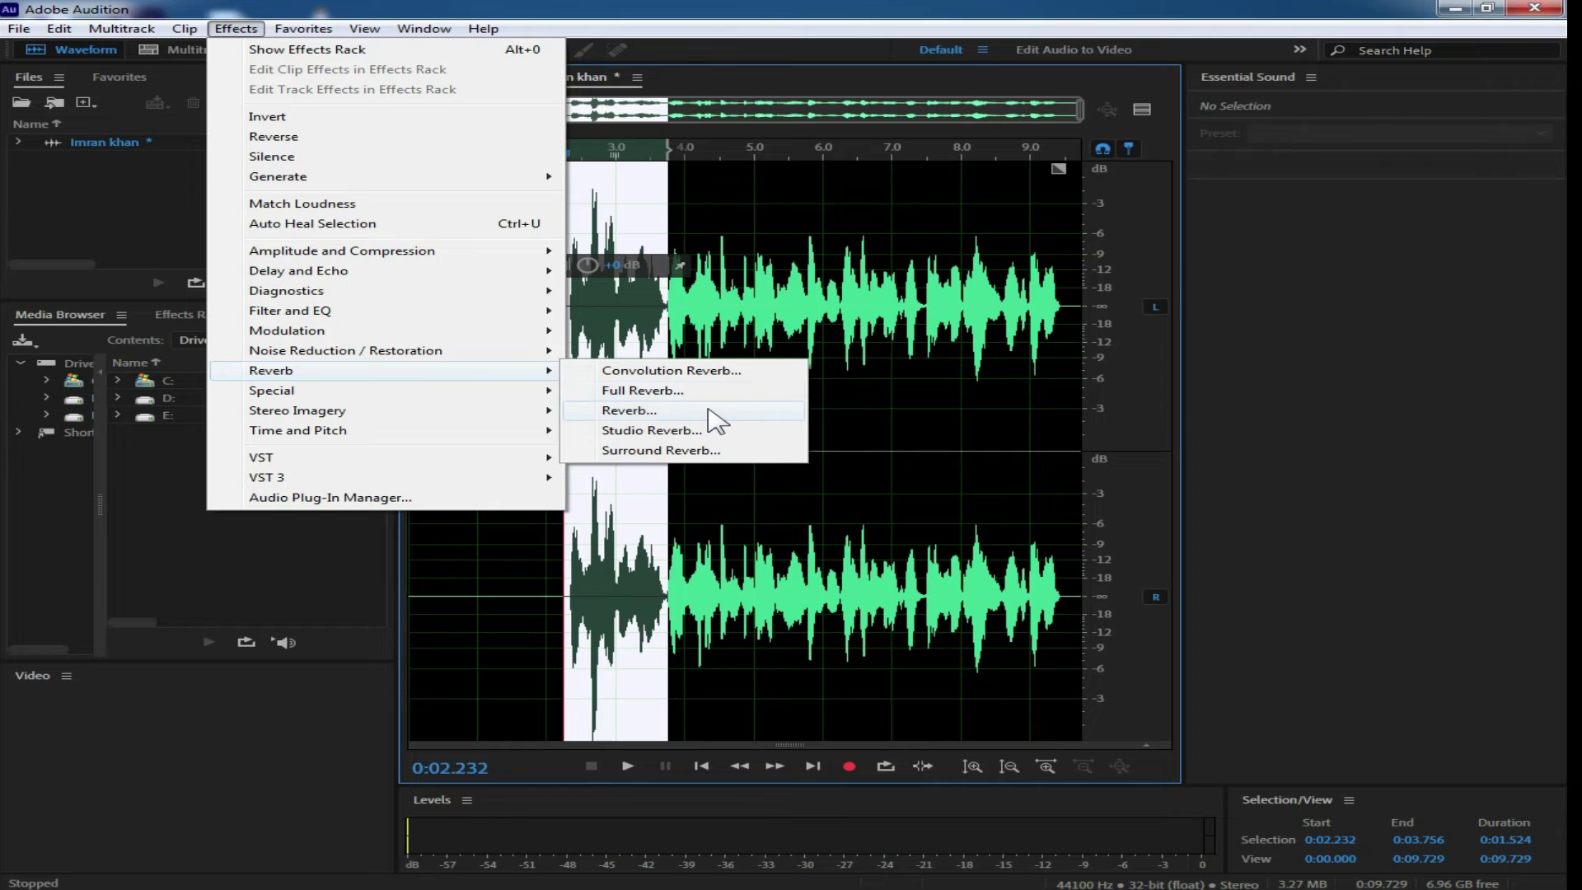
pyautogui.click(707, 412)
pyautogui.click(867, 640)
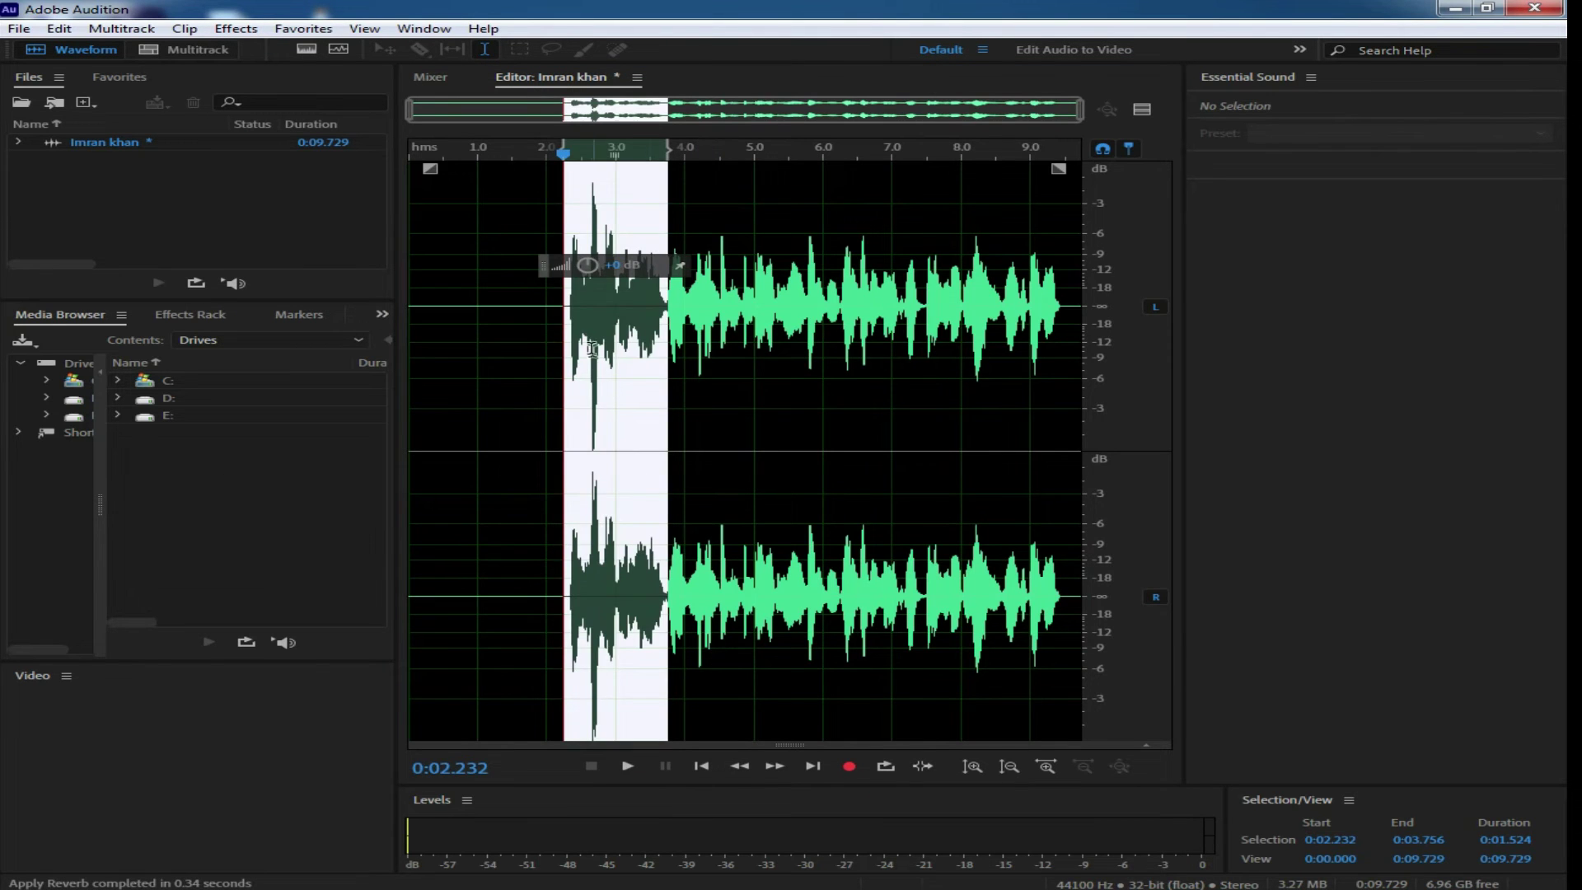
# - Play the clip from 2.268 and again from 2.197 seconds to listen to the plain Reverb, and undo that effect
pyautogui.click(564, 307)
pyautogui.press('space')
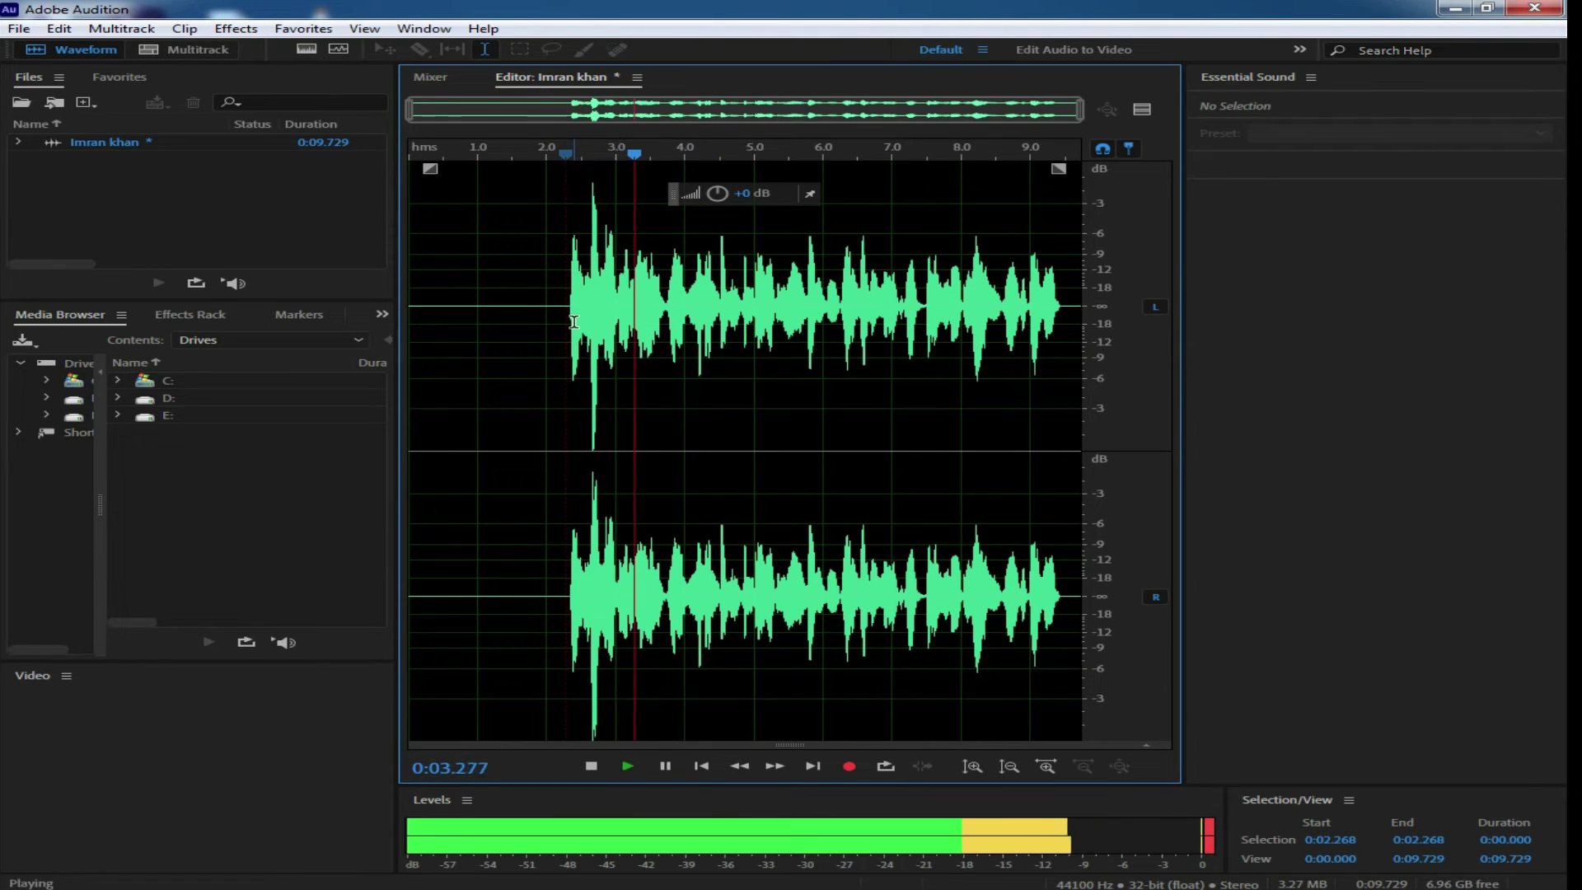
pyautogui.press('space')
pyautogui.click(560, 308)
pyautogui.press('space')
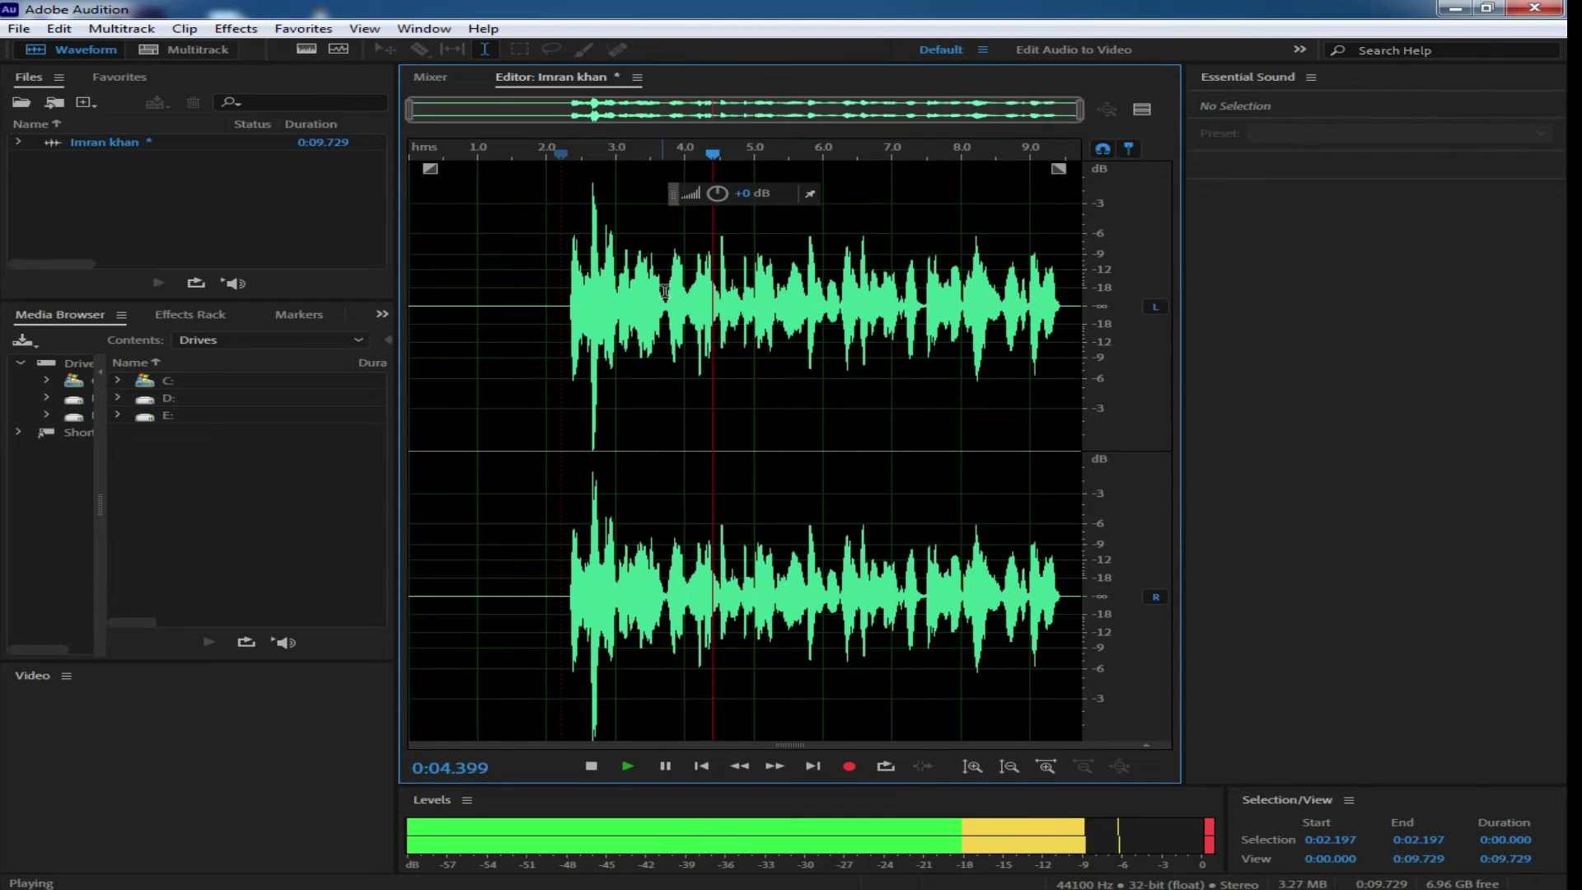
pyautogui.press('space')
pyautogui.moveTo(661, 287); pyautogui.dragTo(564, 278)
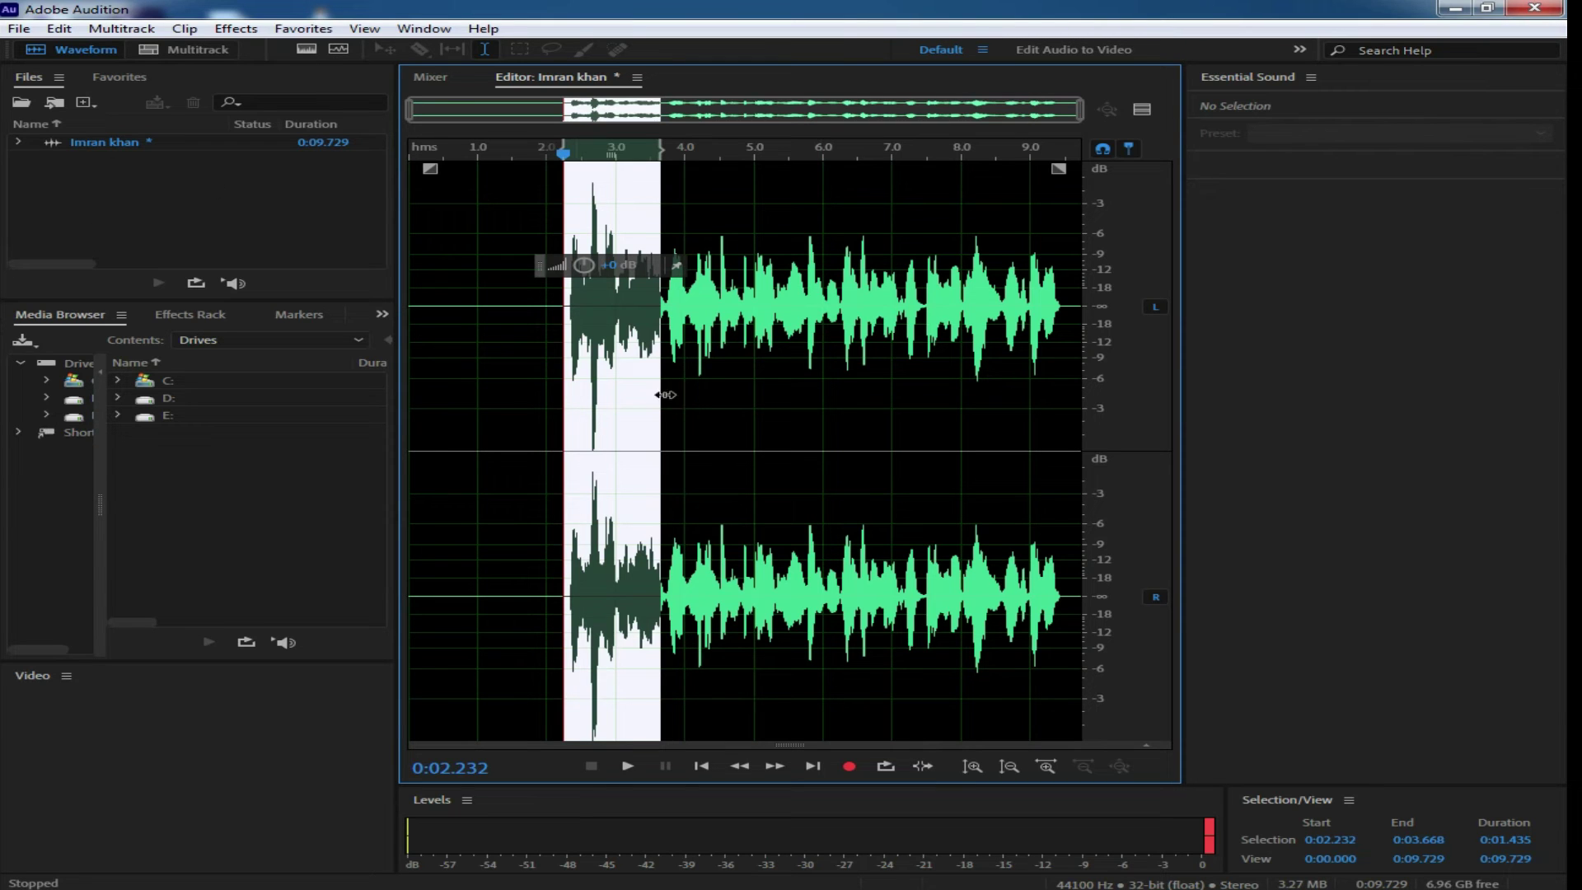
pyautogui.keyDown('shift'); pyautogui.click(667, 428); pyautogui.keyUp('shift')
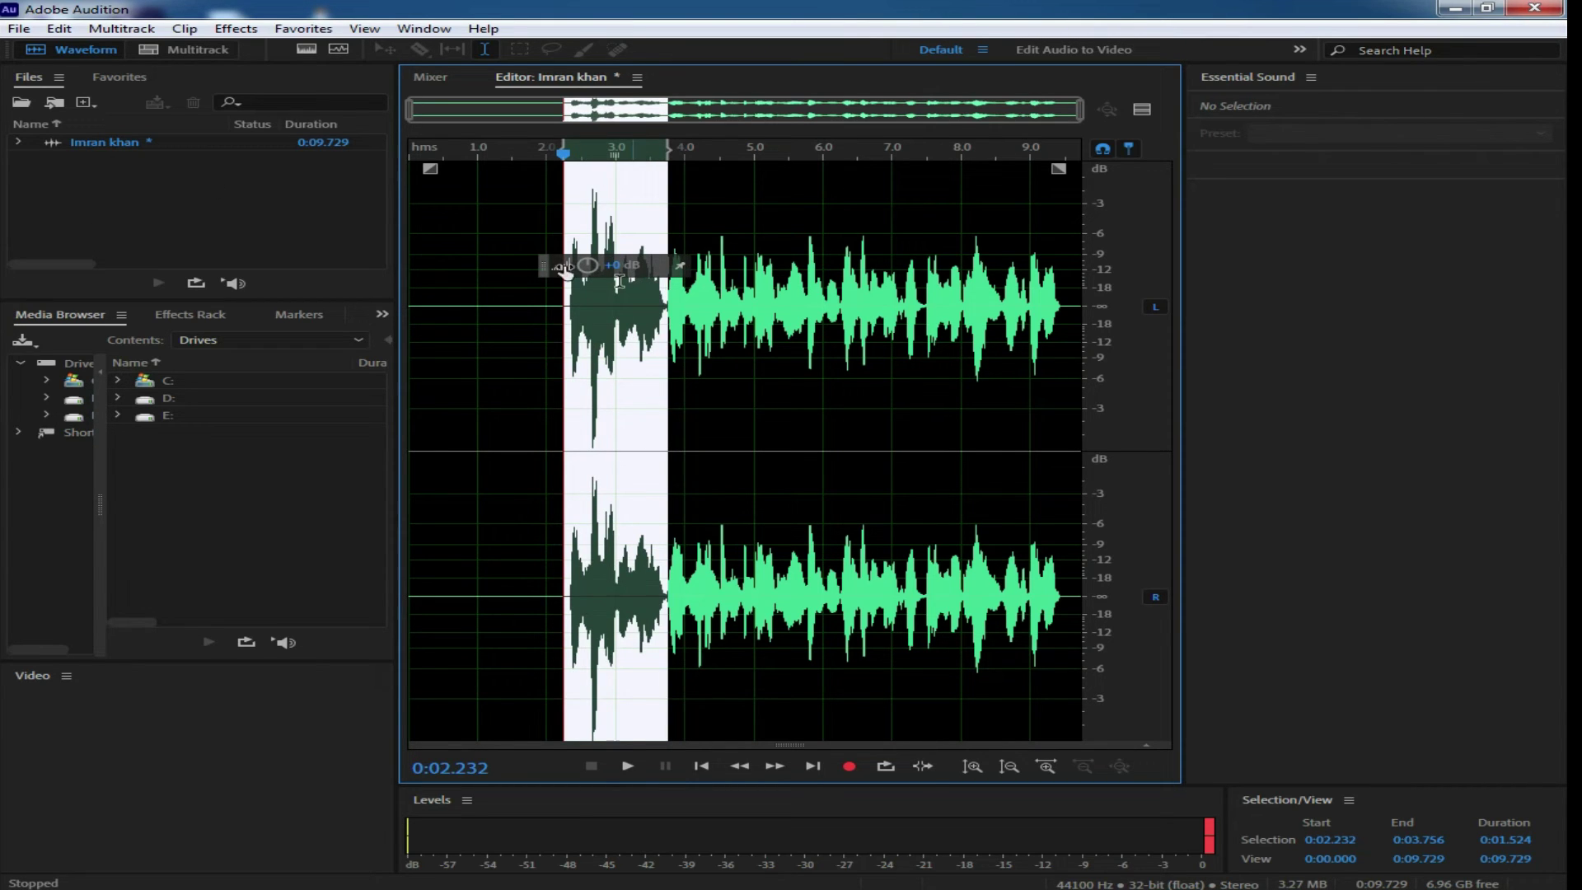
# - Apply the default Convolution Reverb with the Classroom impulse to the selection from 2.232 to 3.756 seconds
pyautogui.click(237, 30)
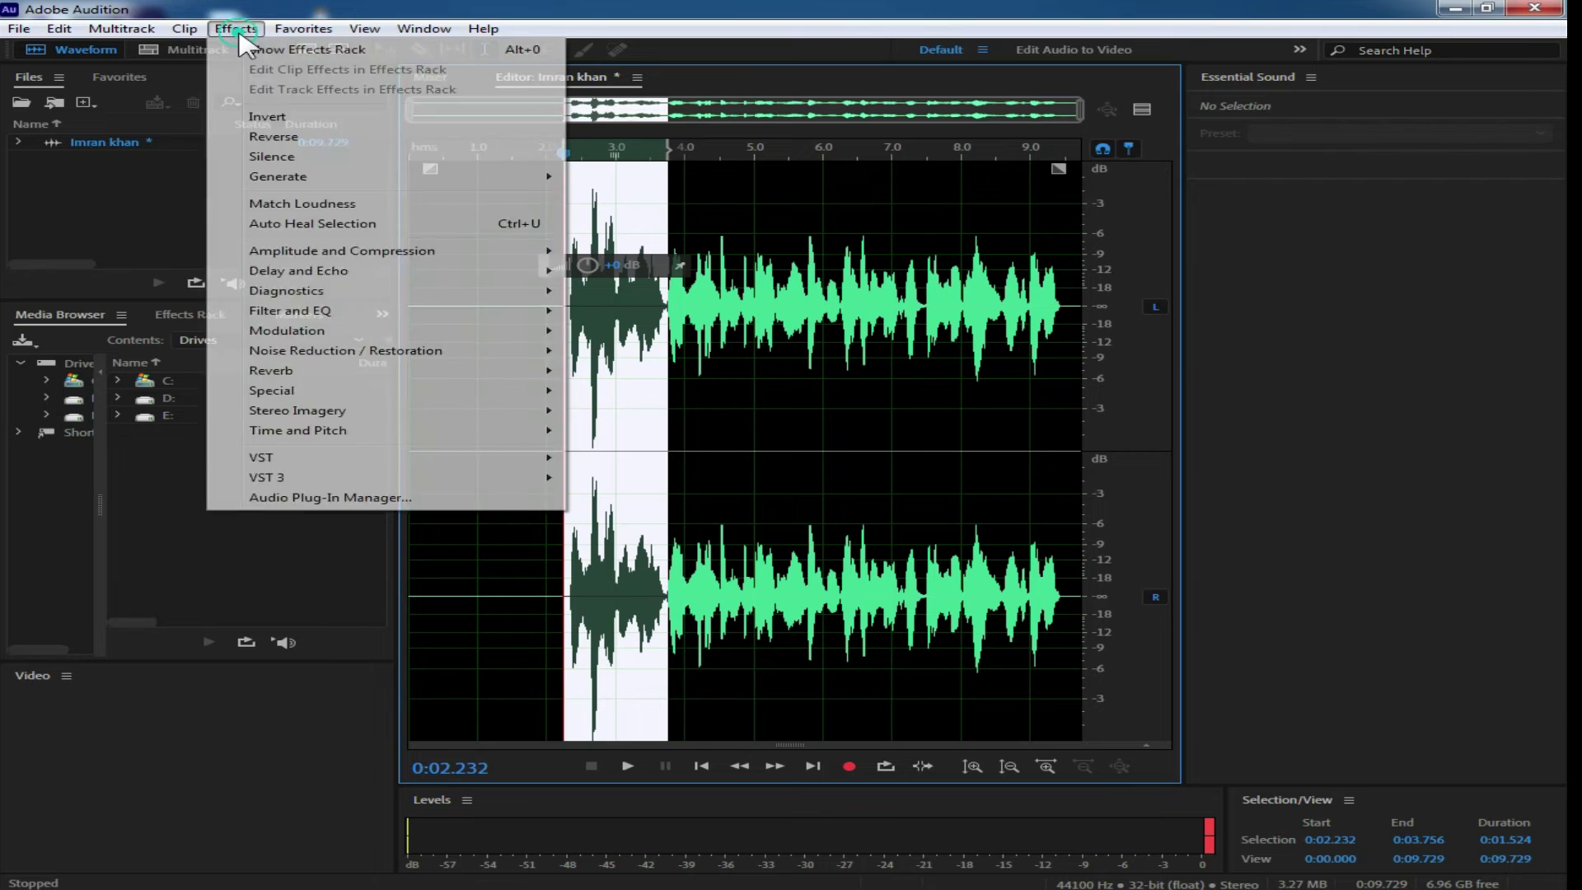
pyautogui.moveTo(308, 379)
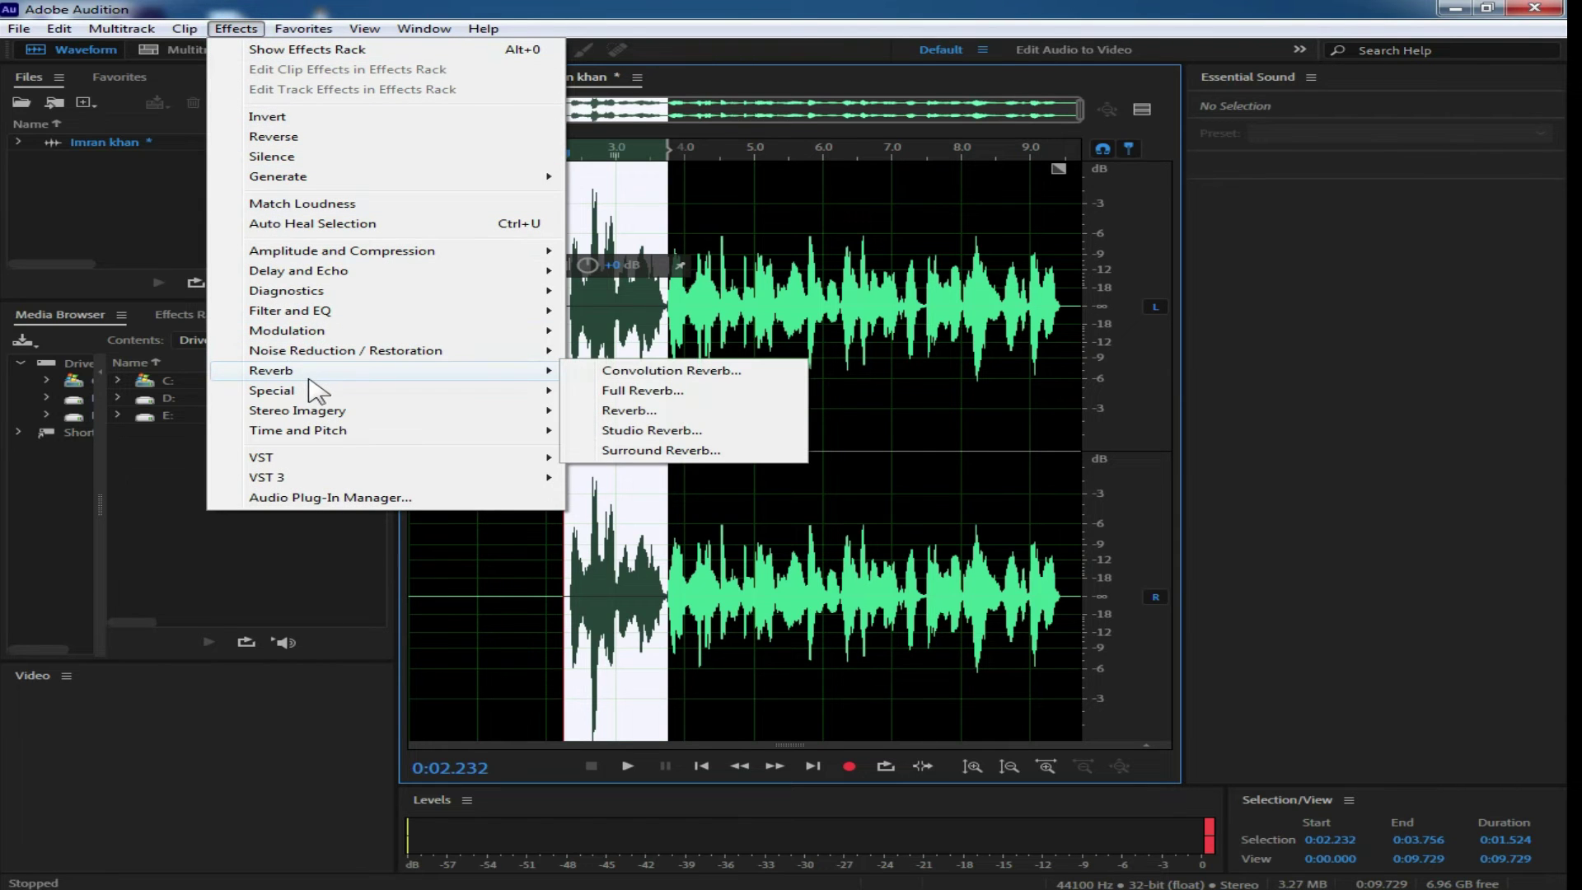
pyautogui.click(741, 373)
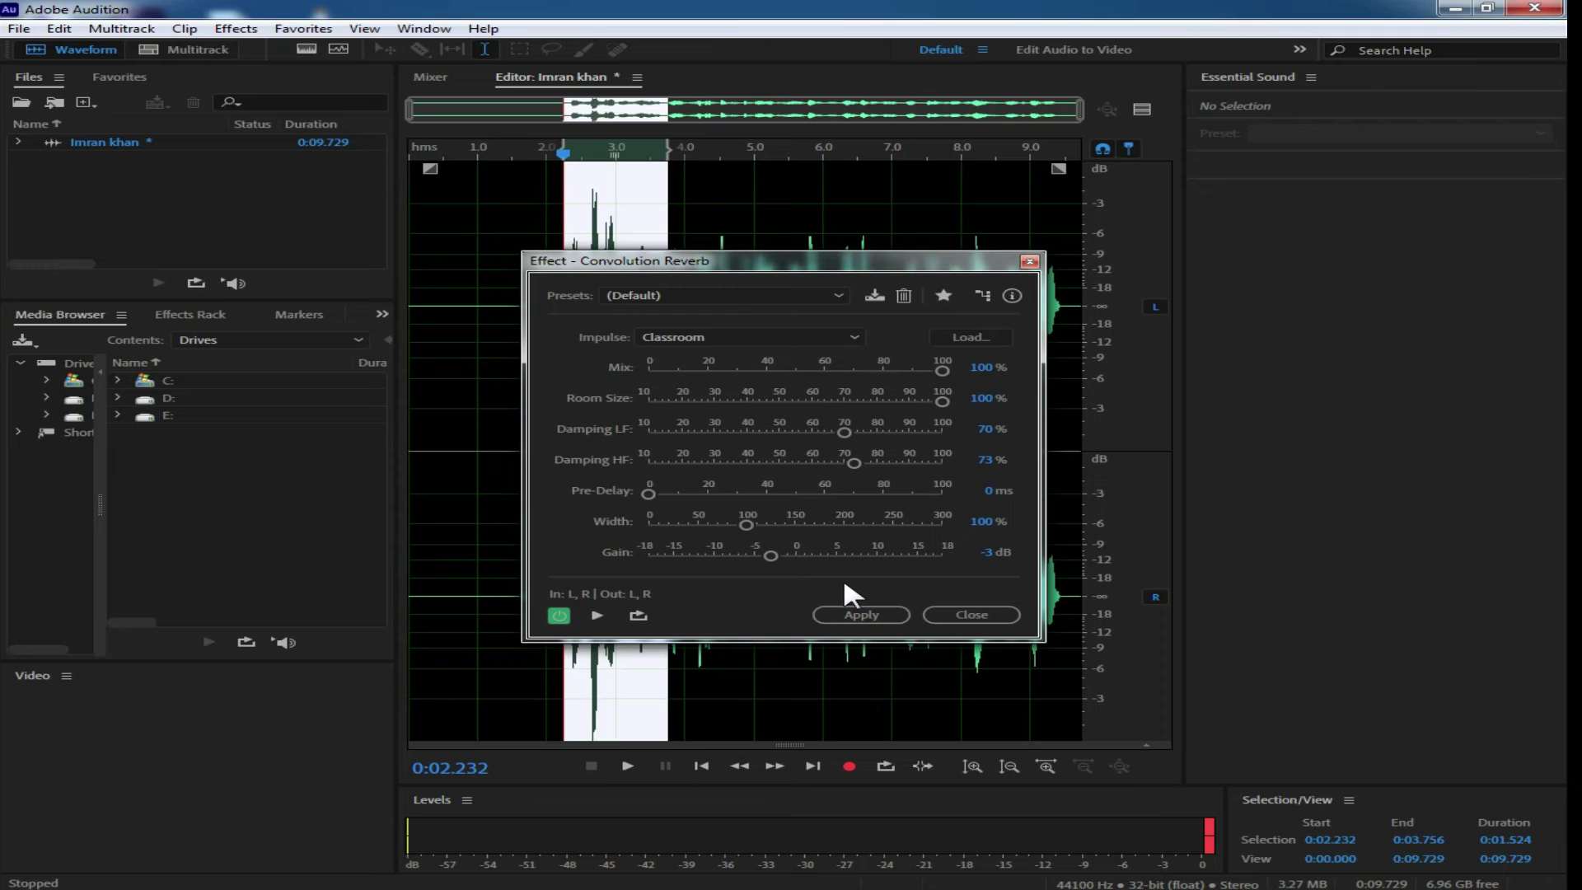
pyautogui.click(846, 613)
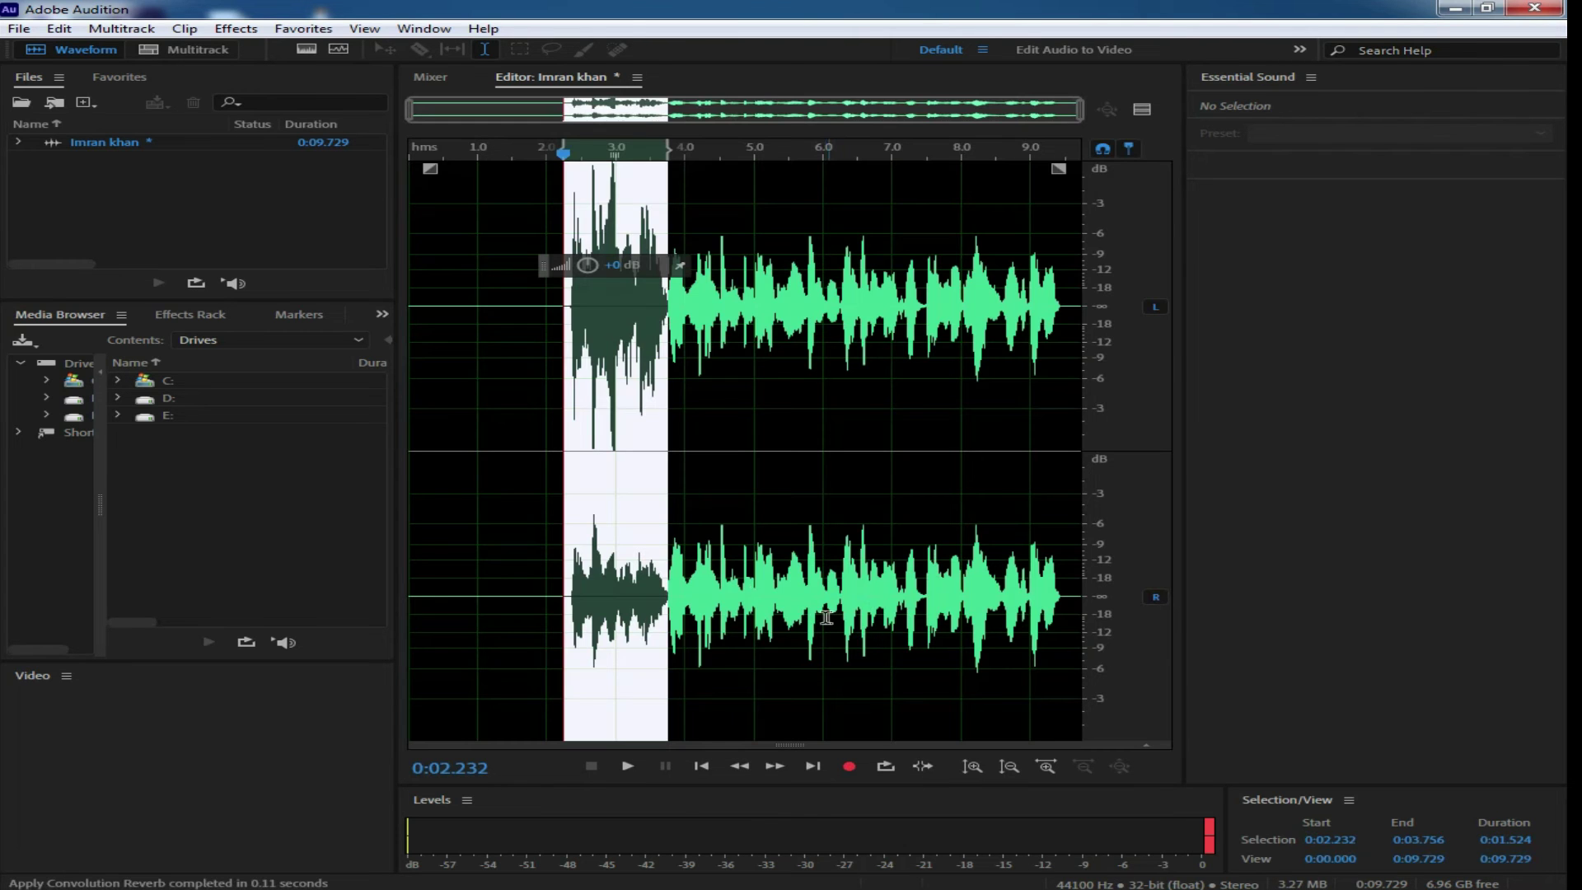
# - Play the selection and the clip from 2.000 seconds to listen to the Convolution Reverb, and undo that effect
pyautogui.press('space')
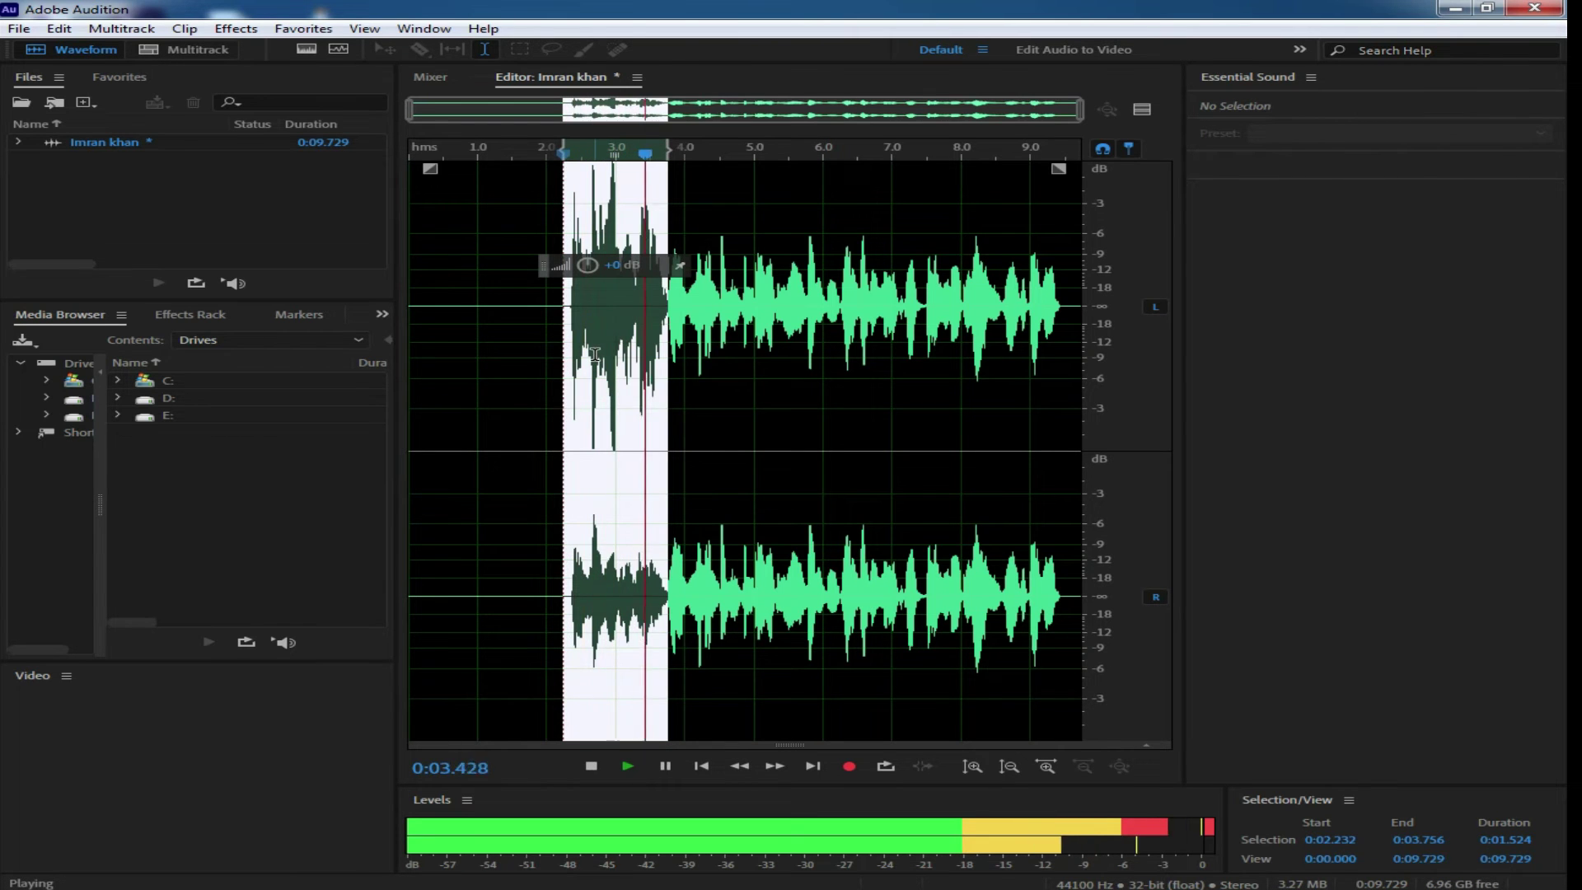
pyautogui.click(547, 325)
pyautogui.press('space')
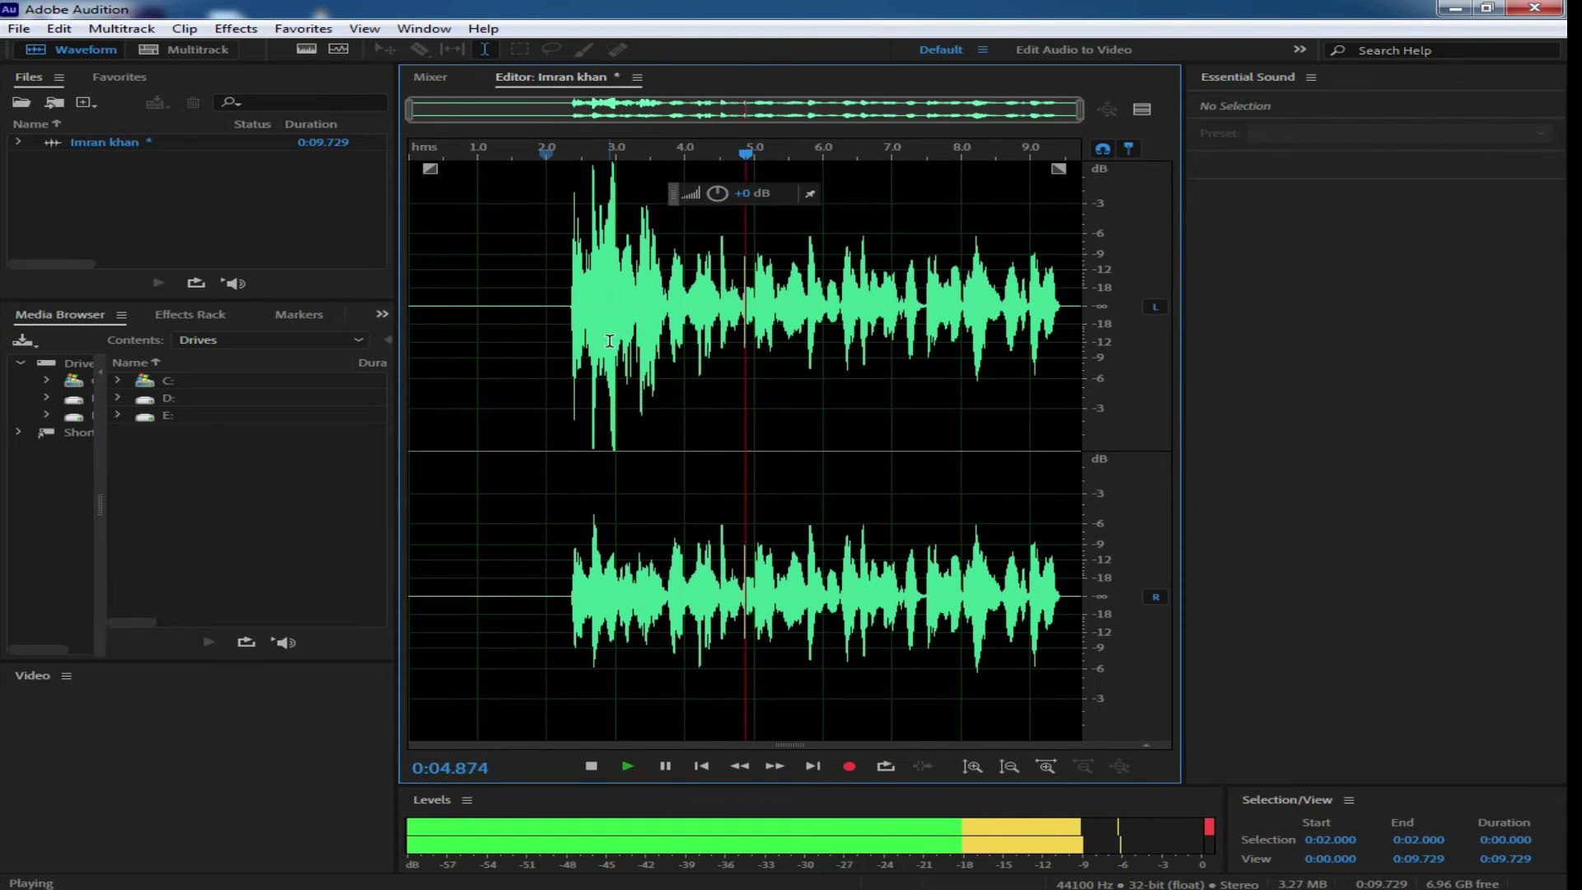
pyautogui.press('space')
pyautogui.hotkey('ctrl', 'z')
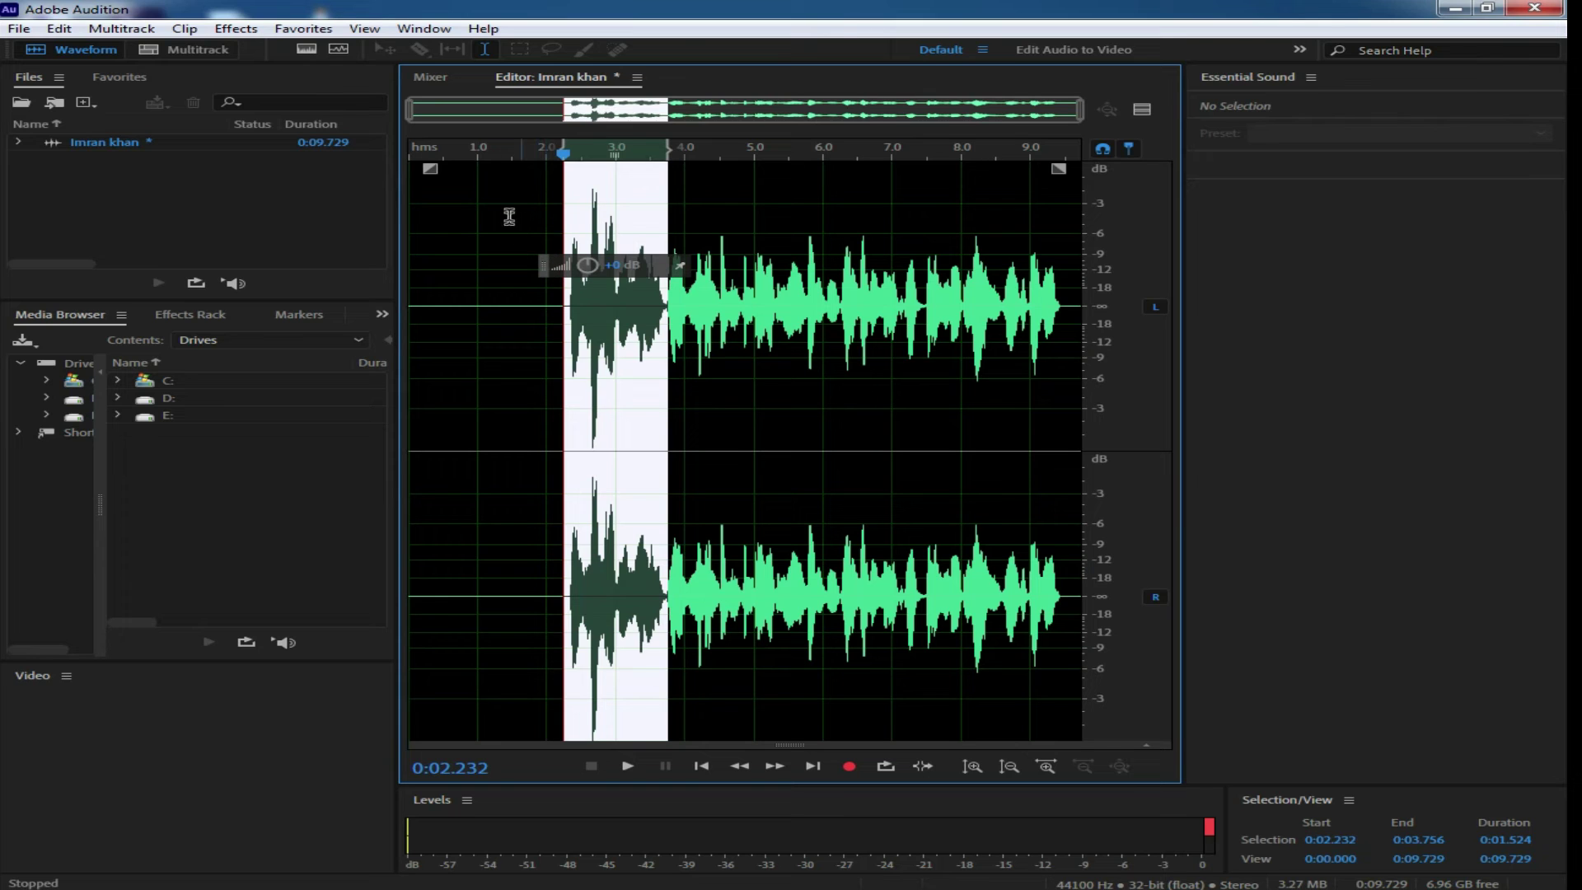
pyautogui.click(218, 30)
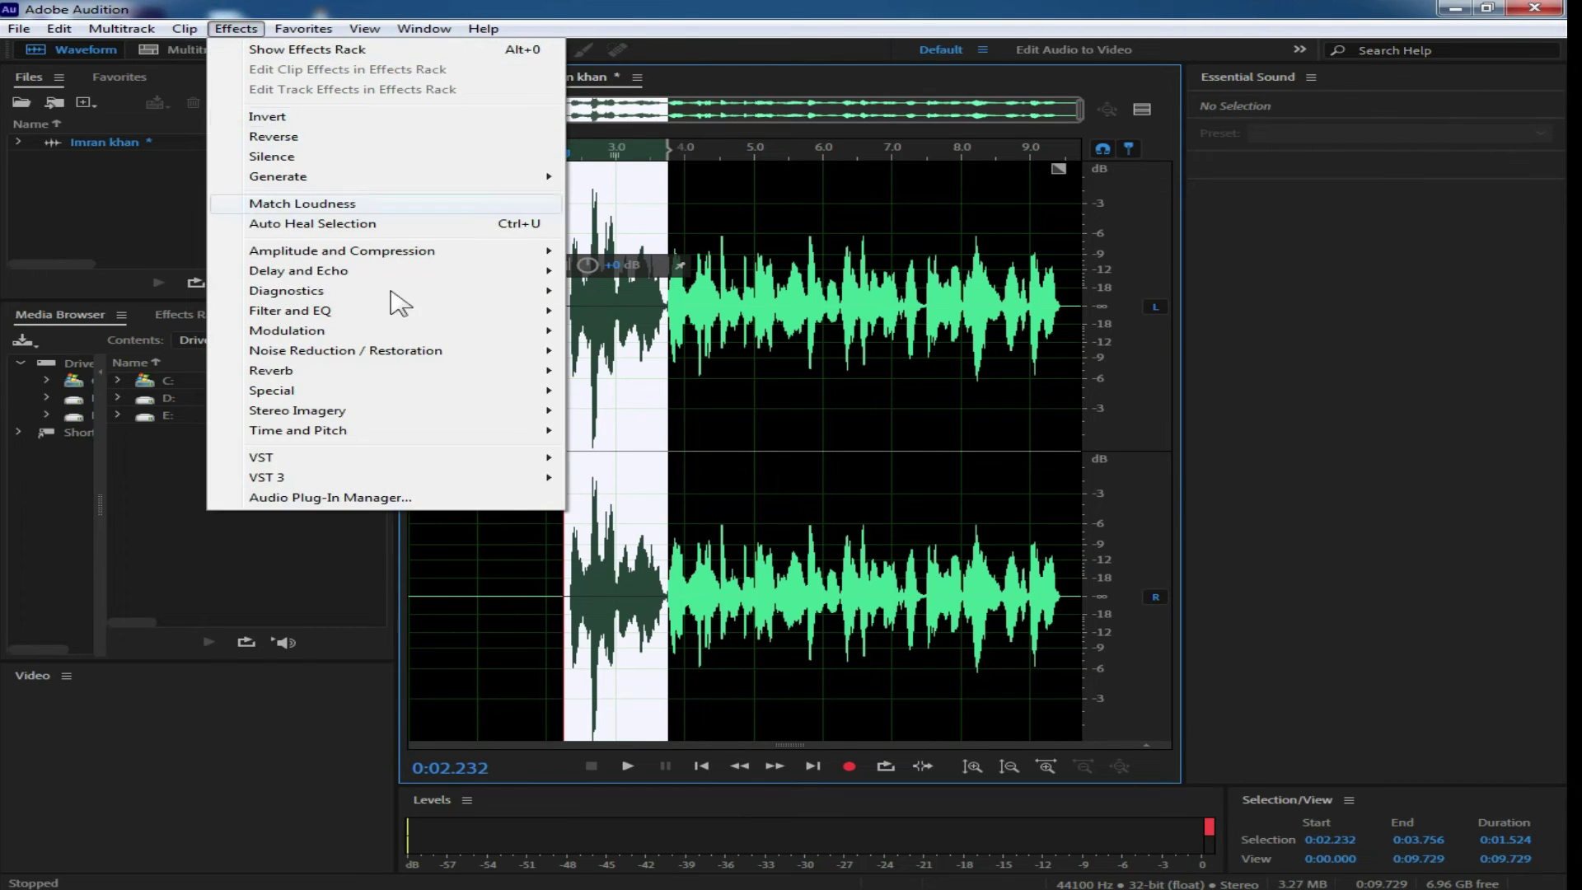
pyautogui.moveTo(478, 389)
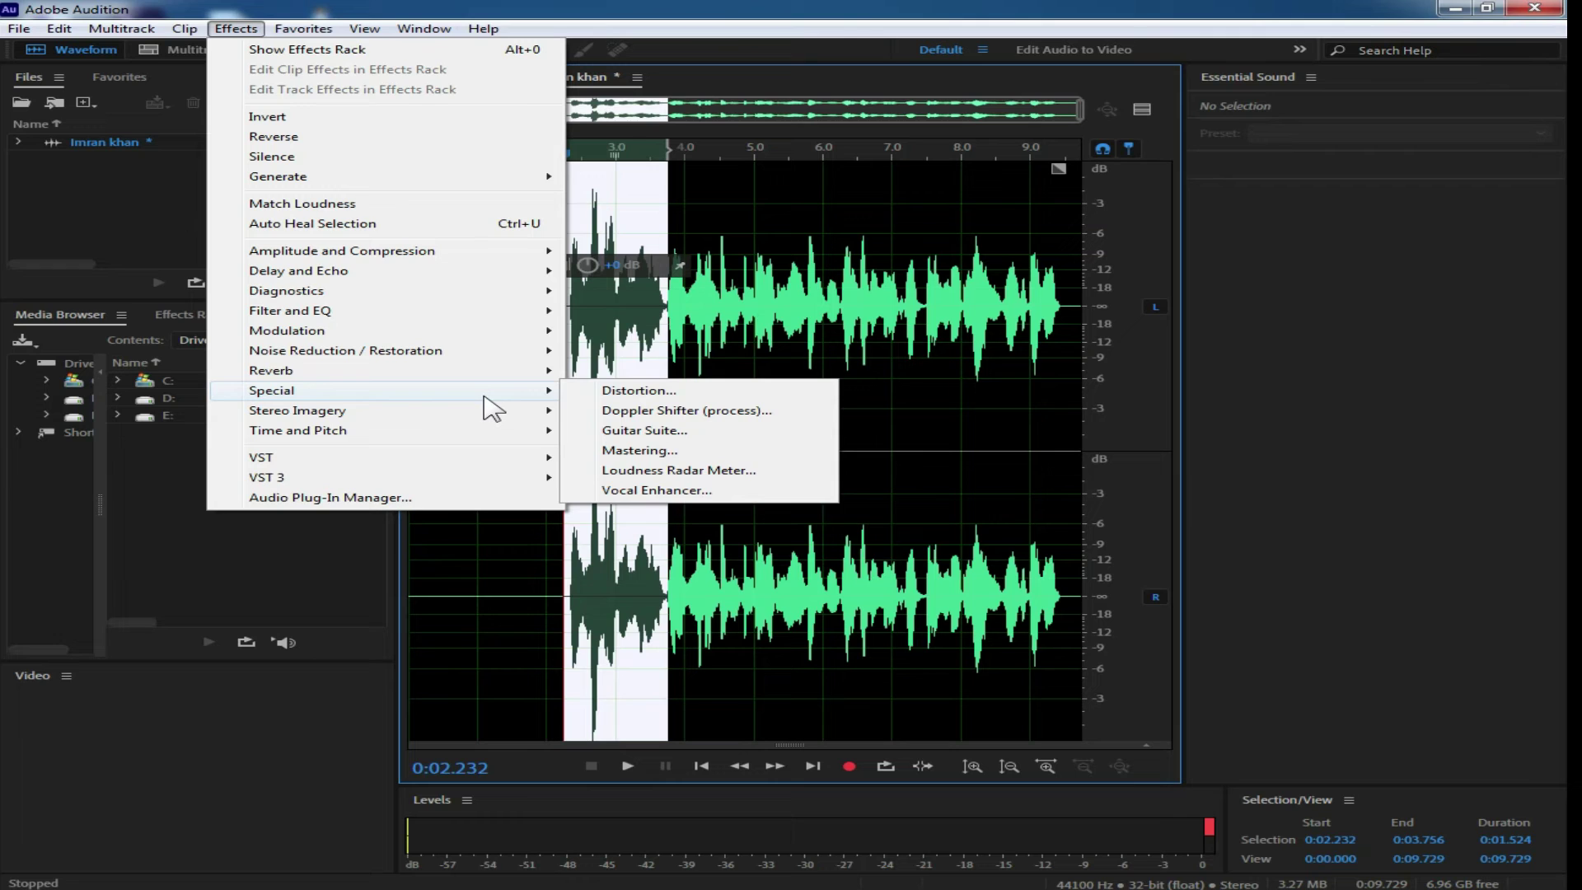
pyautogui.moveTo(478, 424)
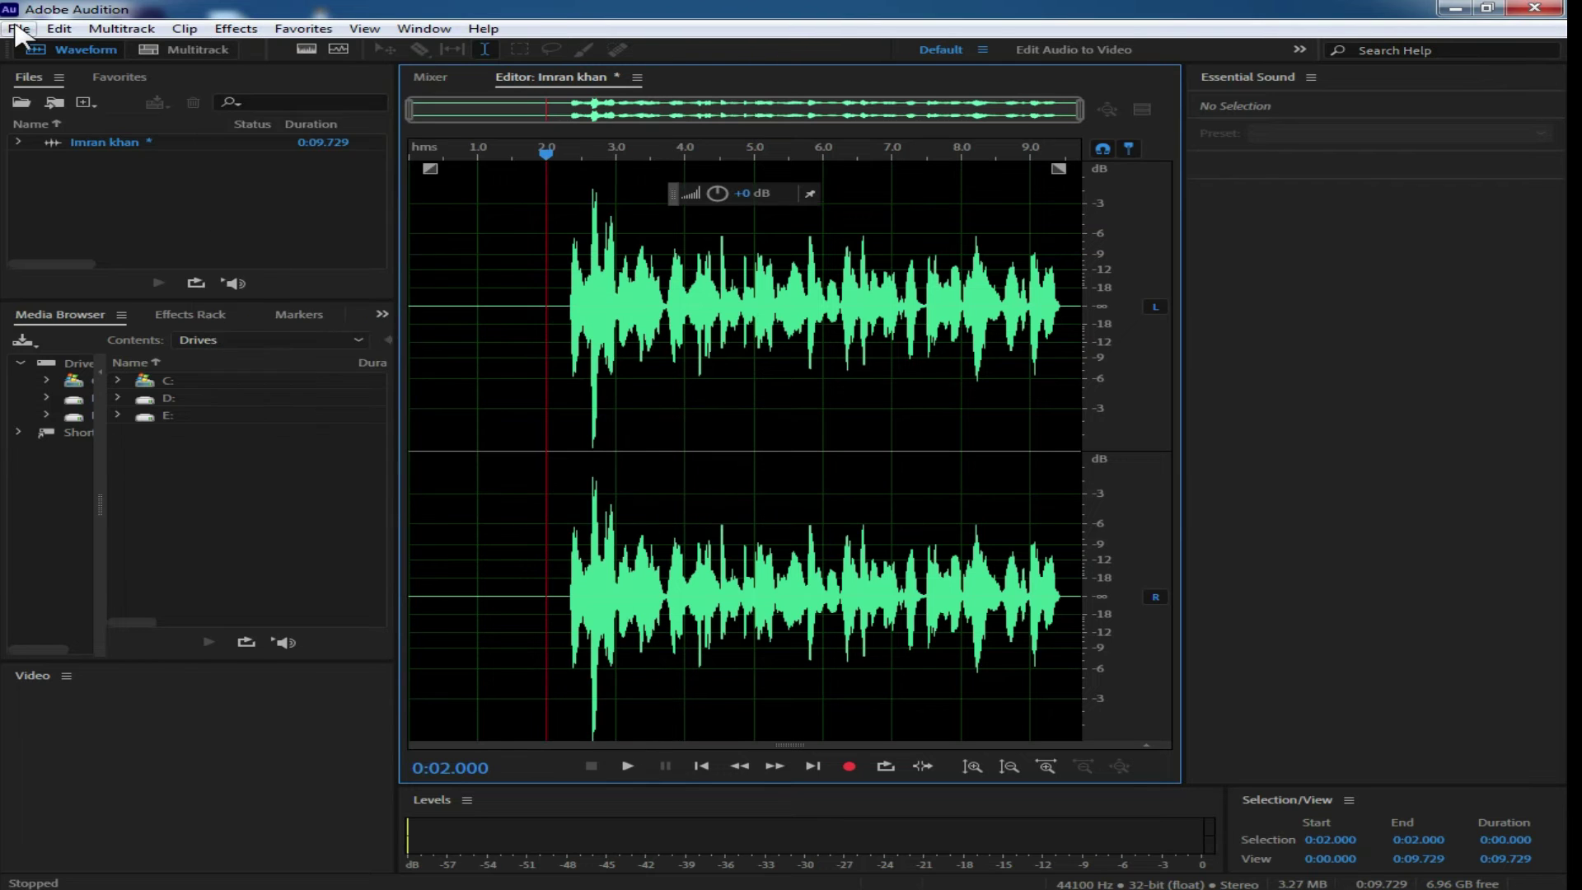
pyautogui.click(18, 29)
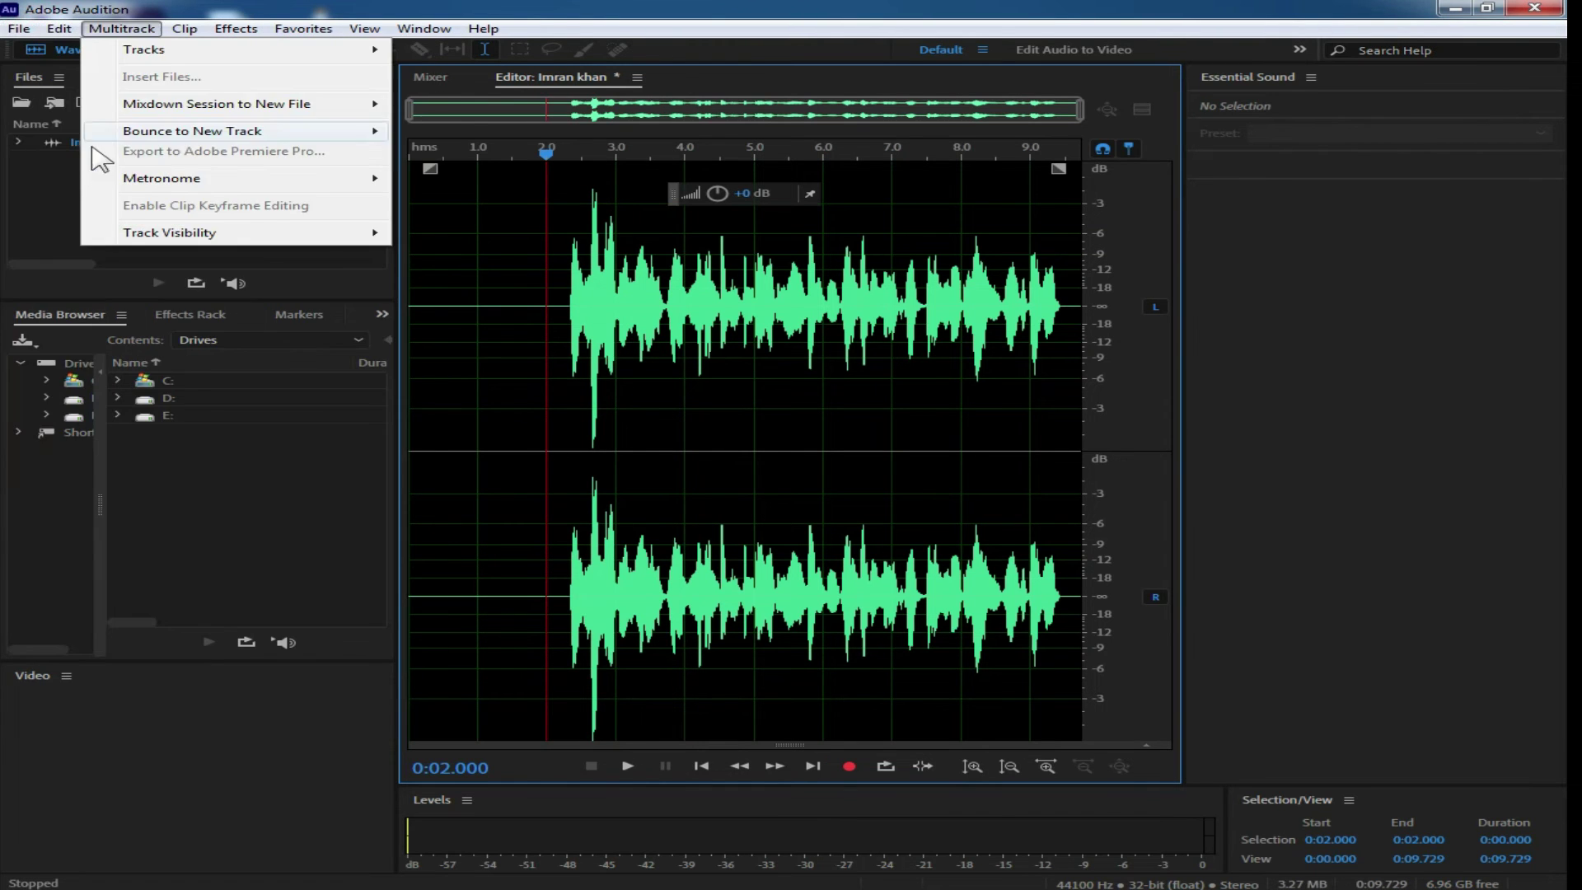
pyautogui.press('Escape')
pyautogui.moveTo(791, 301); pyautogui.dragTo(561, 297)
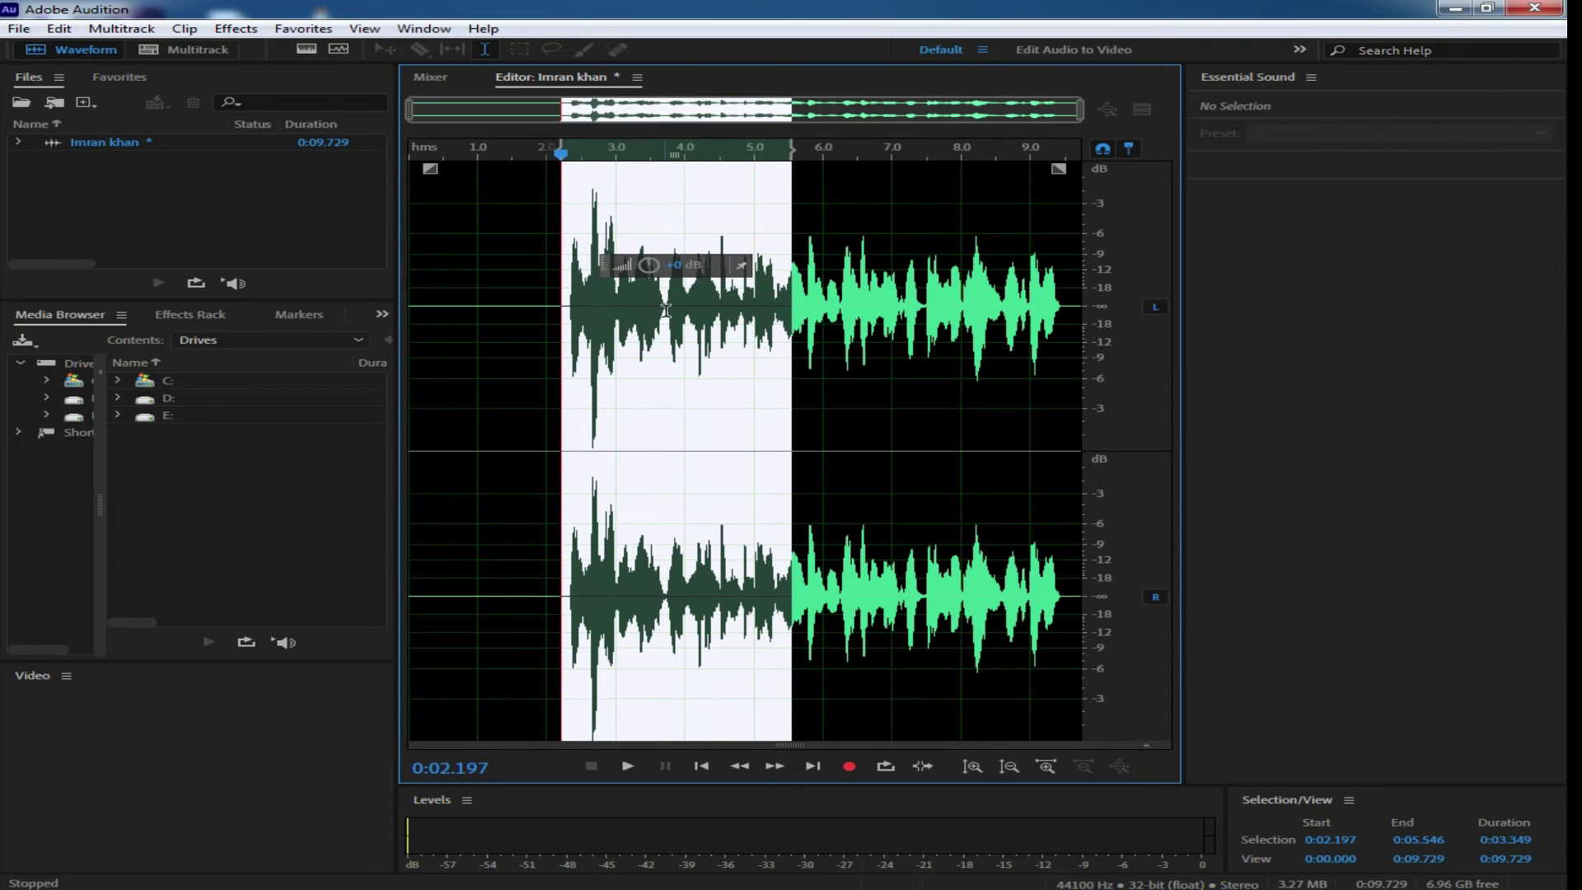
pyautogui.moveTo(795, 288); pyautogui.dragTo(1081, 289)
pyautogui.click(18, 28)
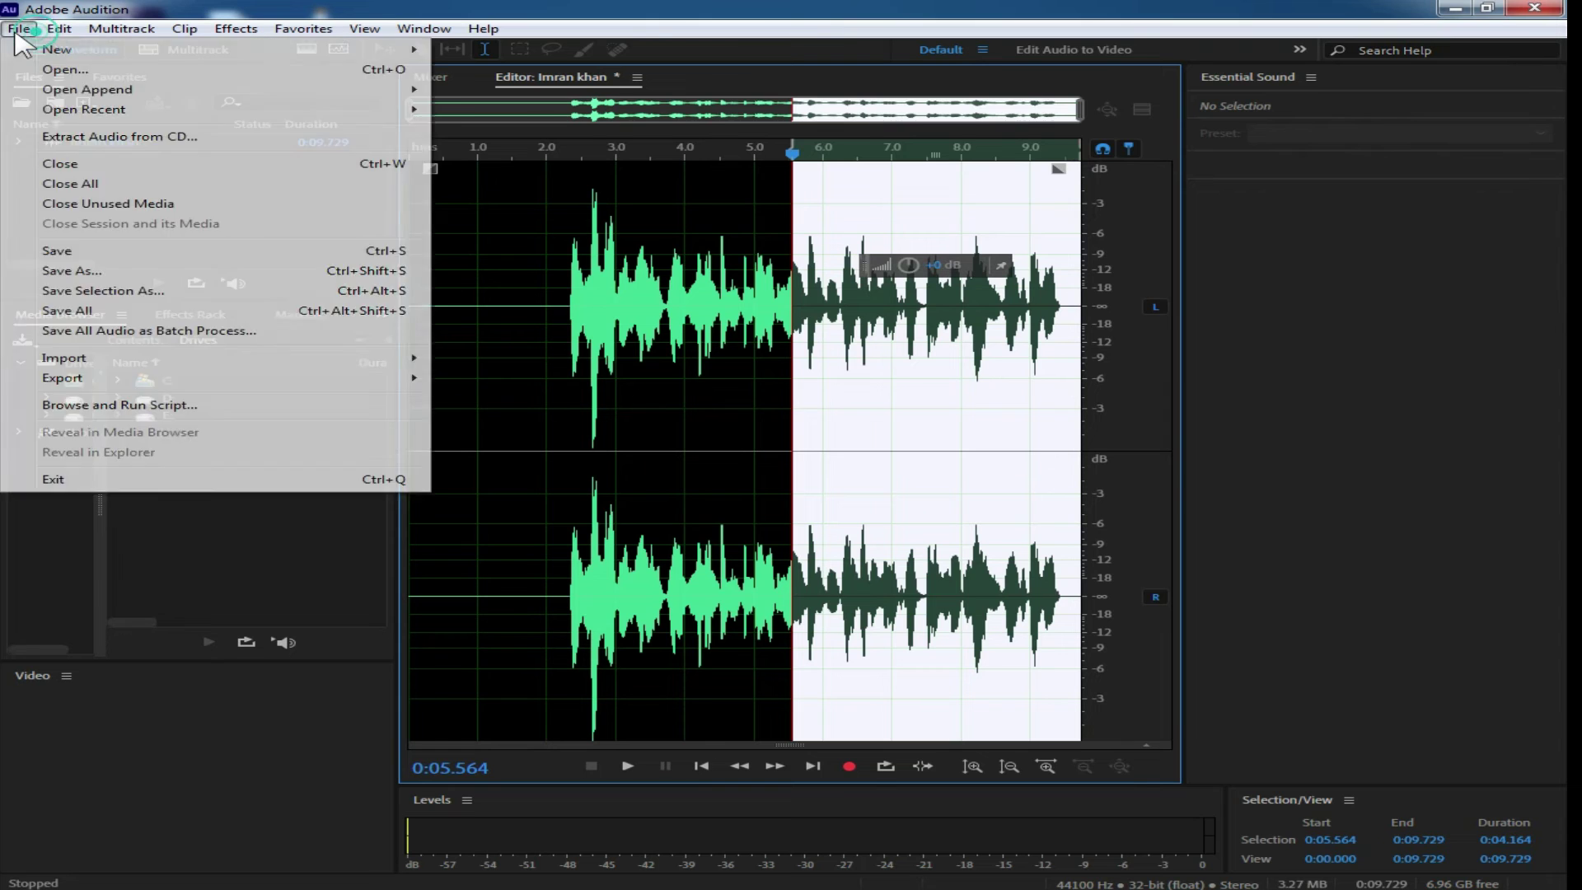
pyautogui.click(71, 251)
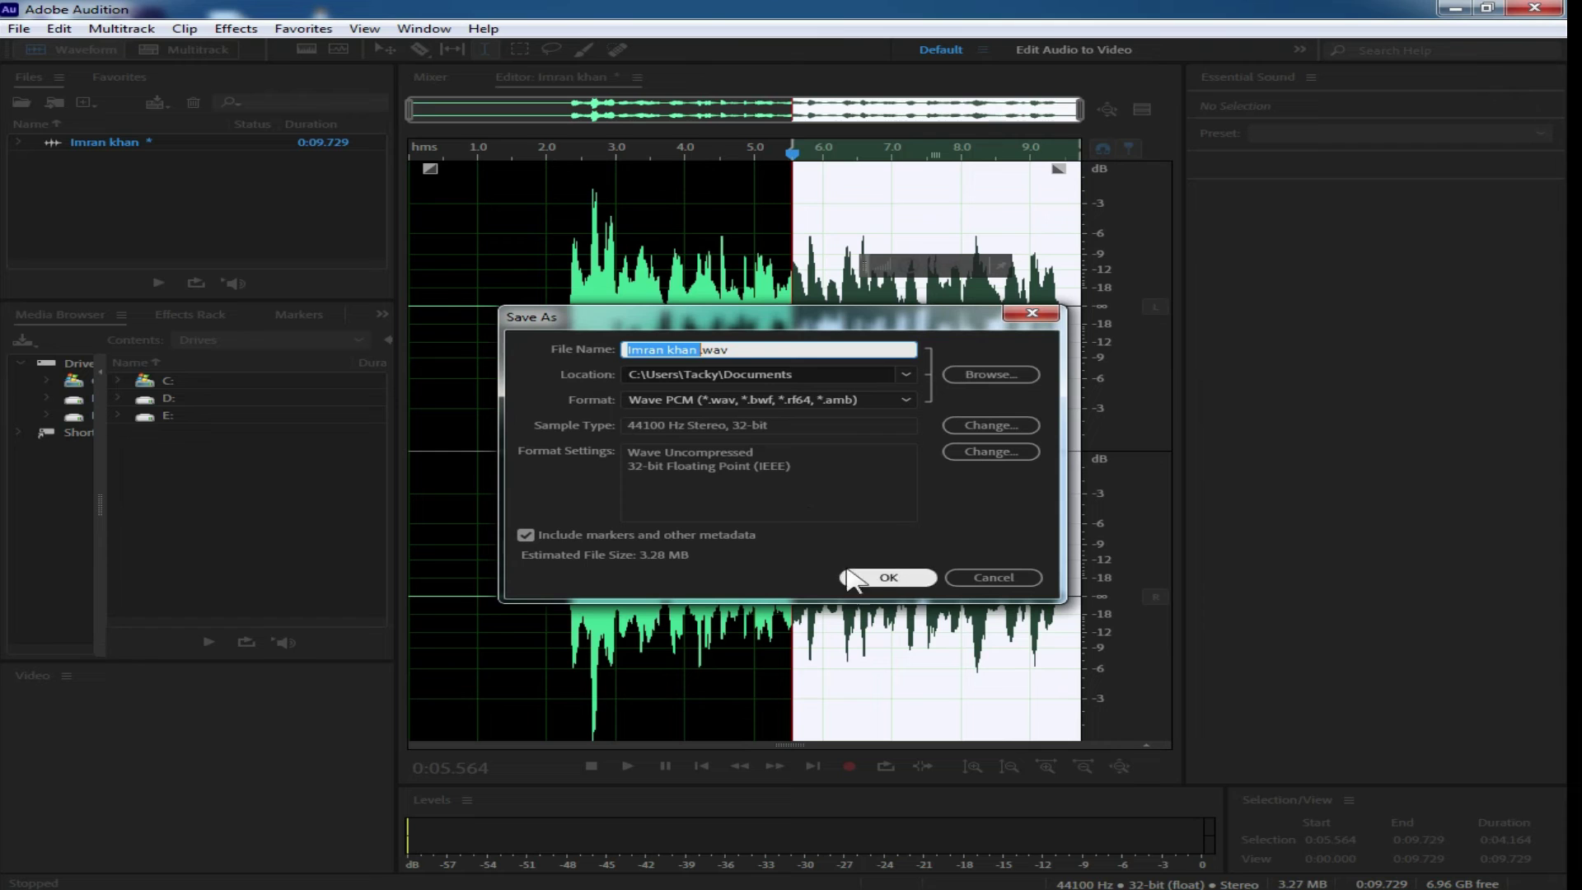
pyautogui.click(966, 581)
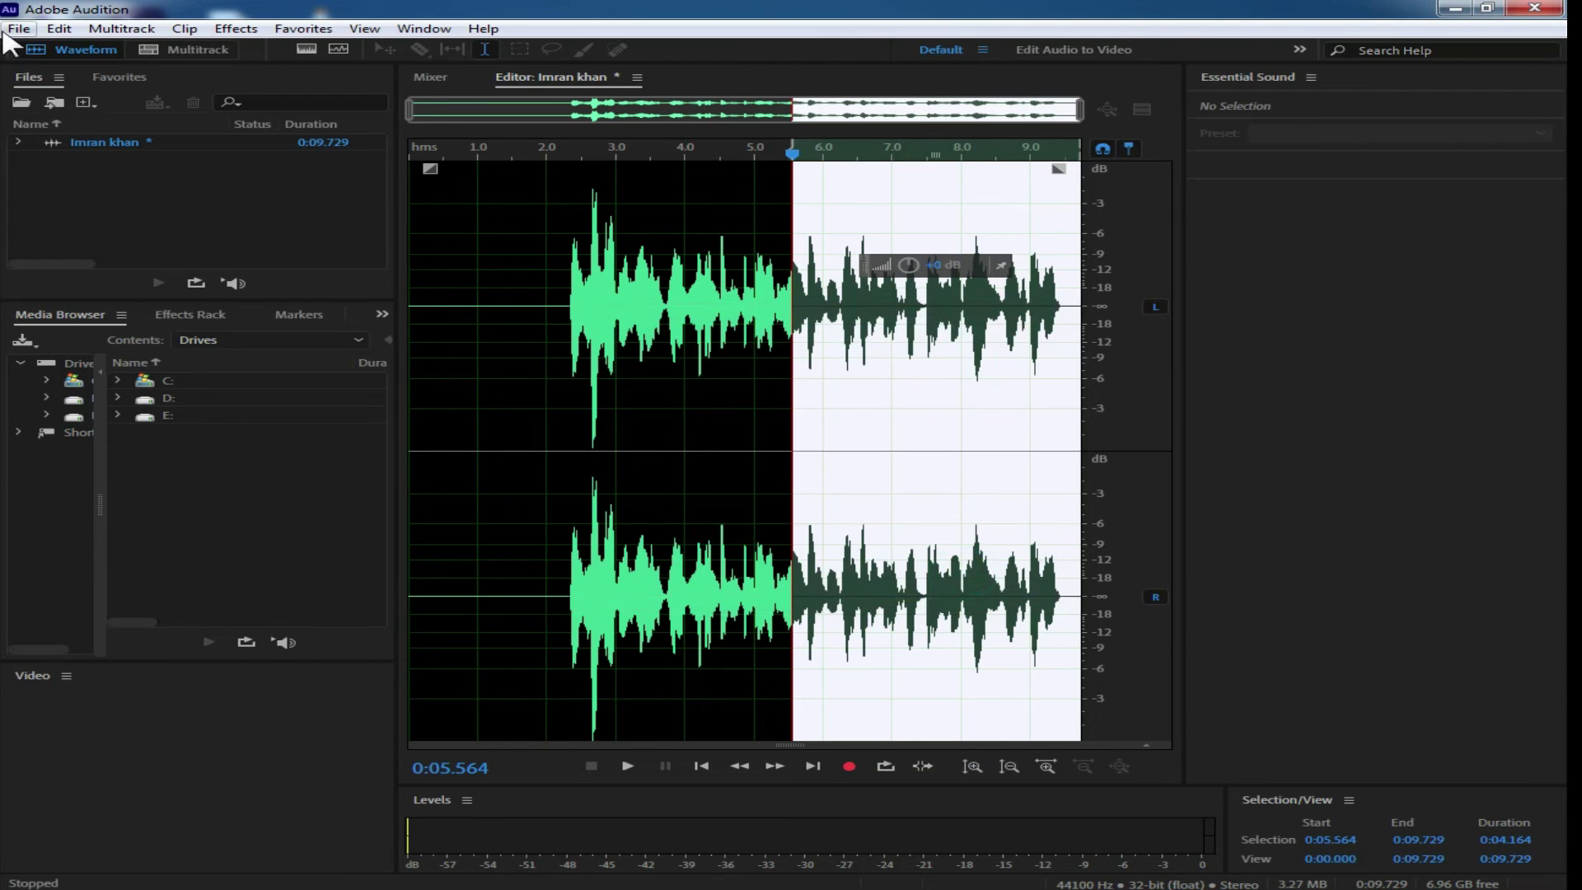
# - Look through the Adobe, Audition and 13.0 folders in the Documents library for a file to open, and cancel opening
pyautogui.click(18, 28)
pyautogui.click(83, 70)
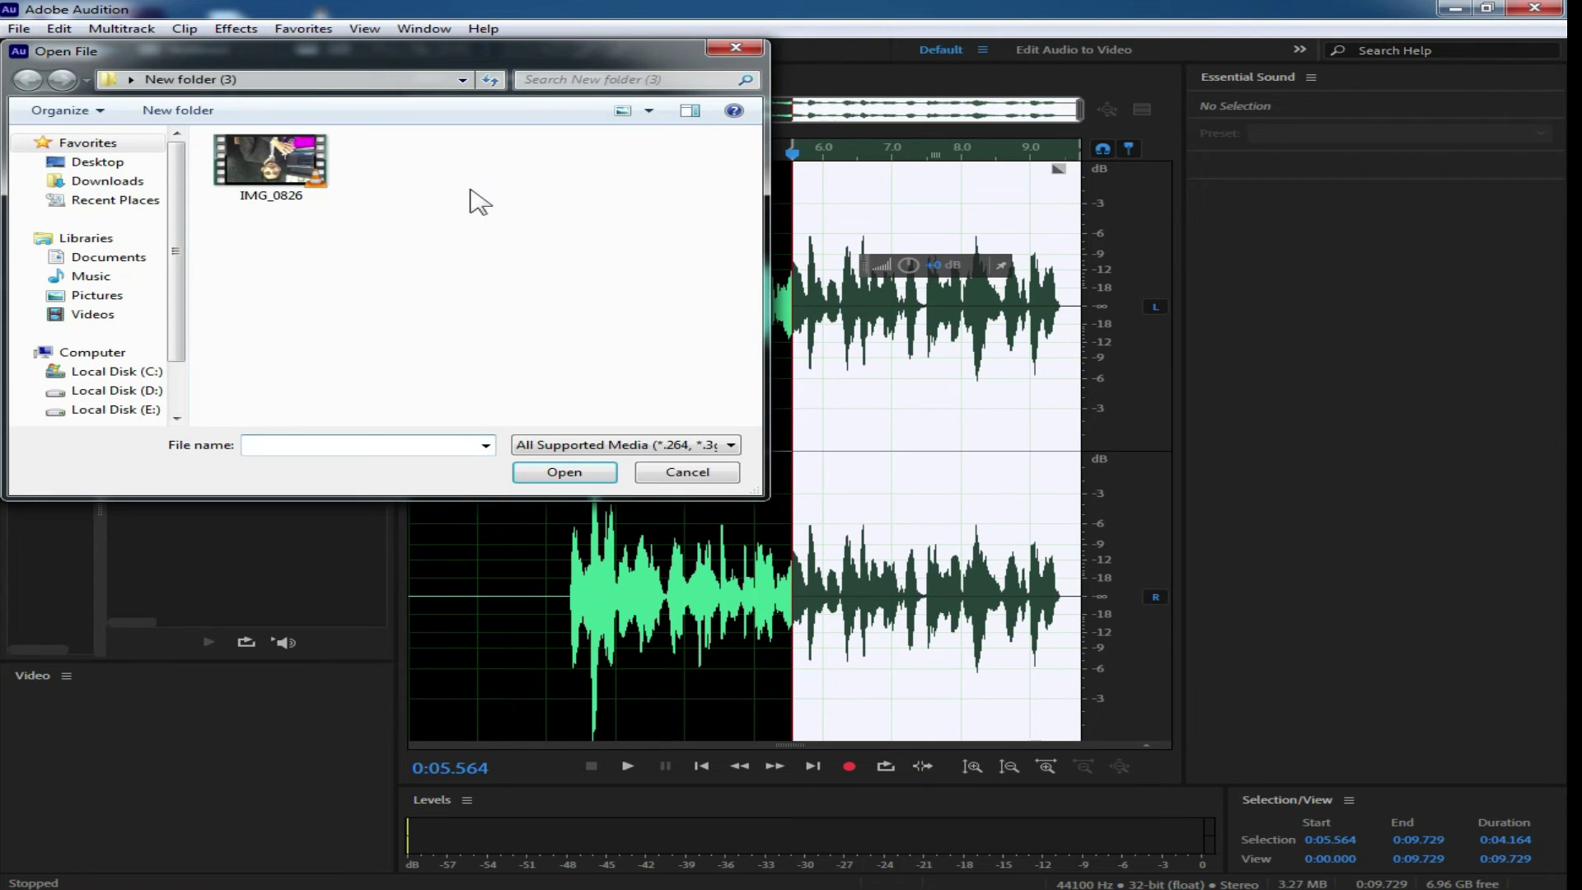
pyautogui.click(127, 256)
pyautogui.doubleClick(262, 229)
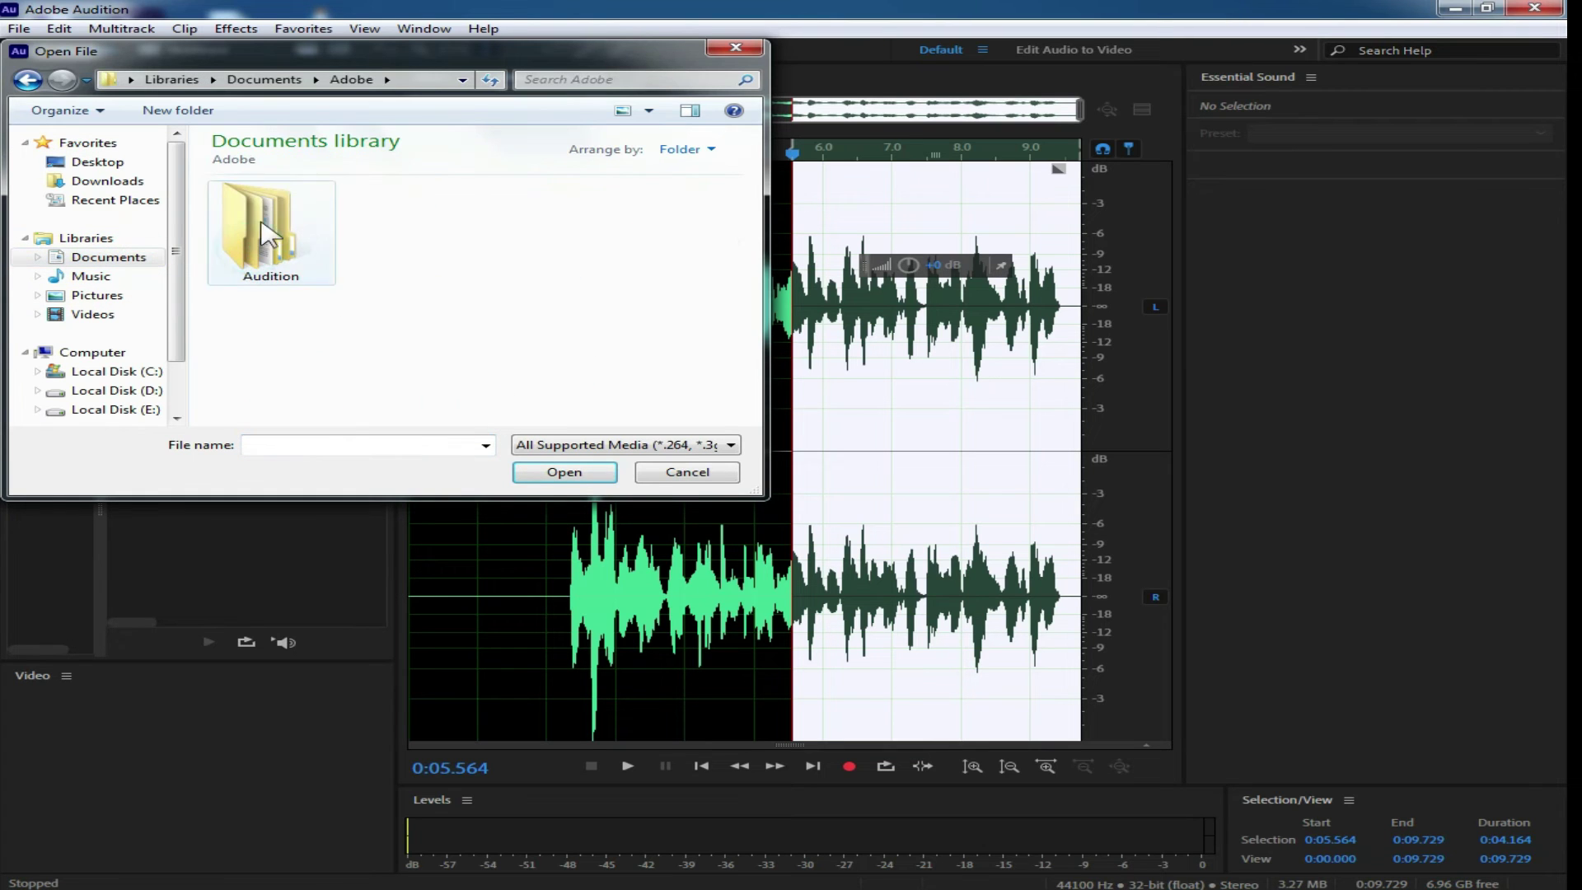
pyautogui.doubleClick(259, 226)
pyautogui.doubleClick(266, 262)
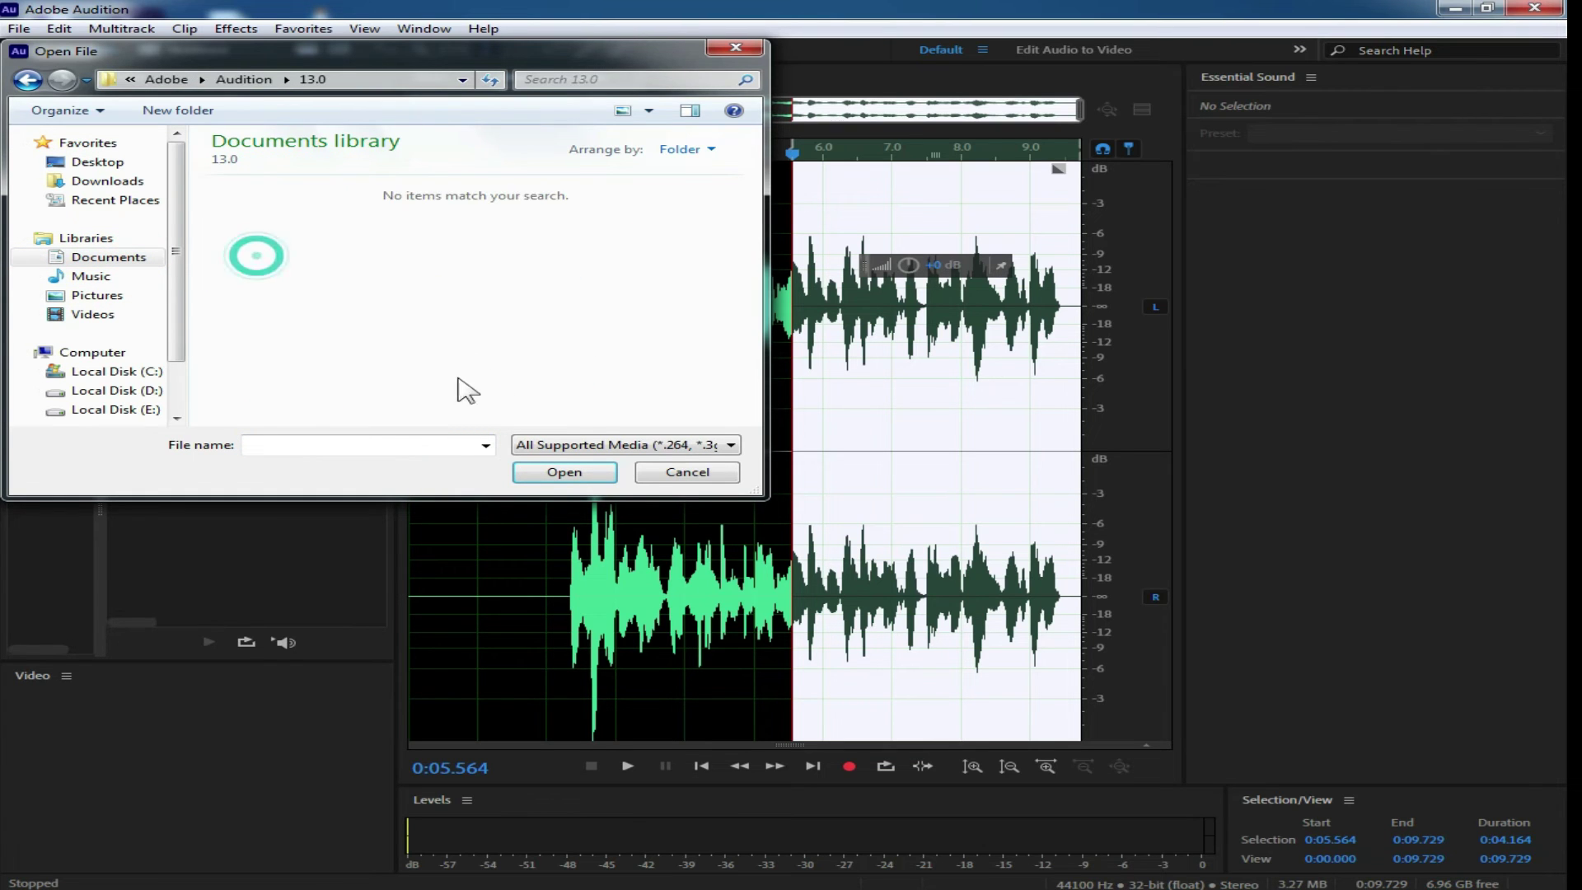
pyautogui.click(686, 472)
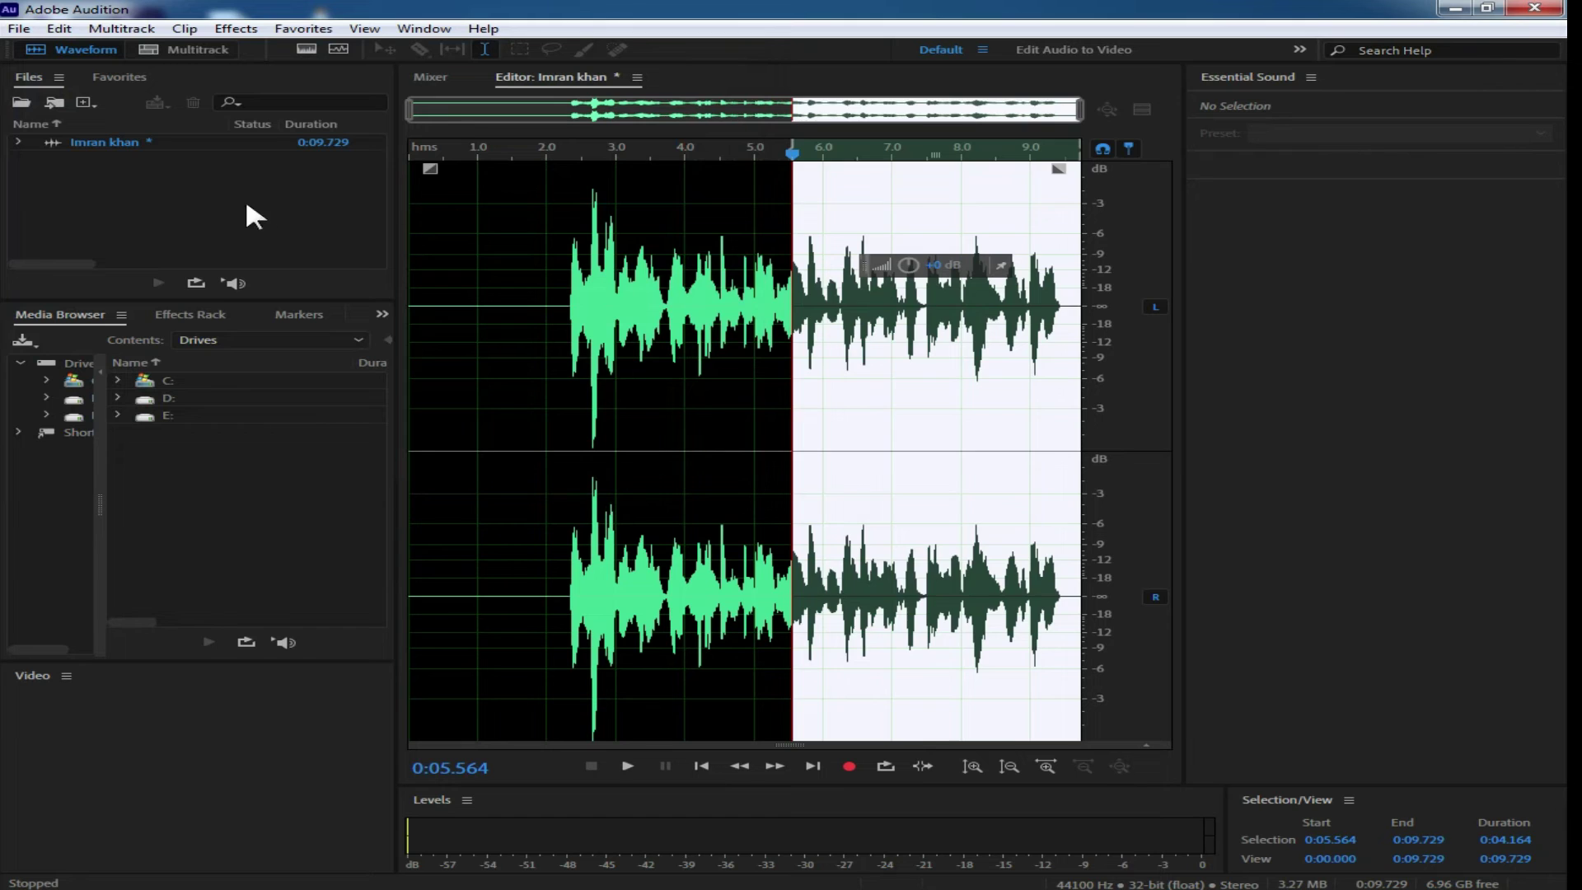
# - Select the whole clip and prepare a file export of it in the MP3 Audio (*.mp3) format
pyautogui.click(741, 332)
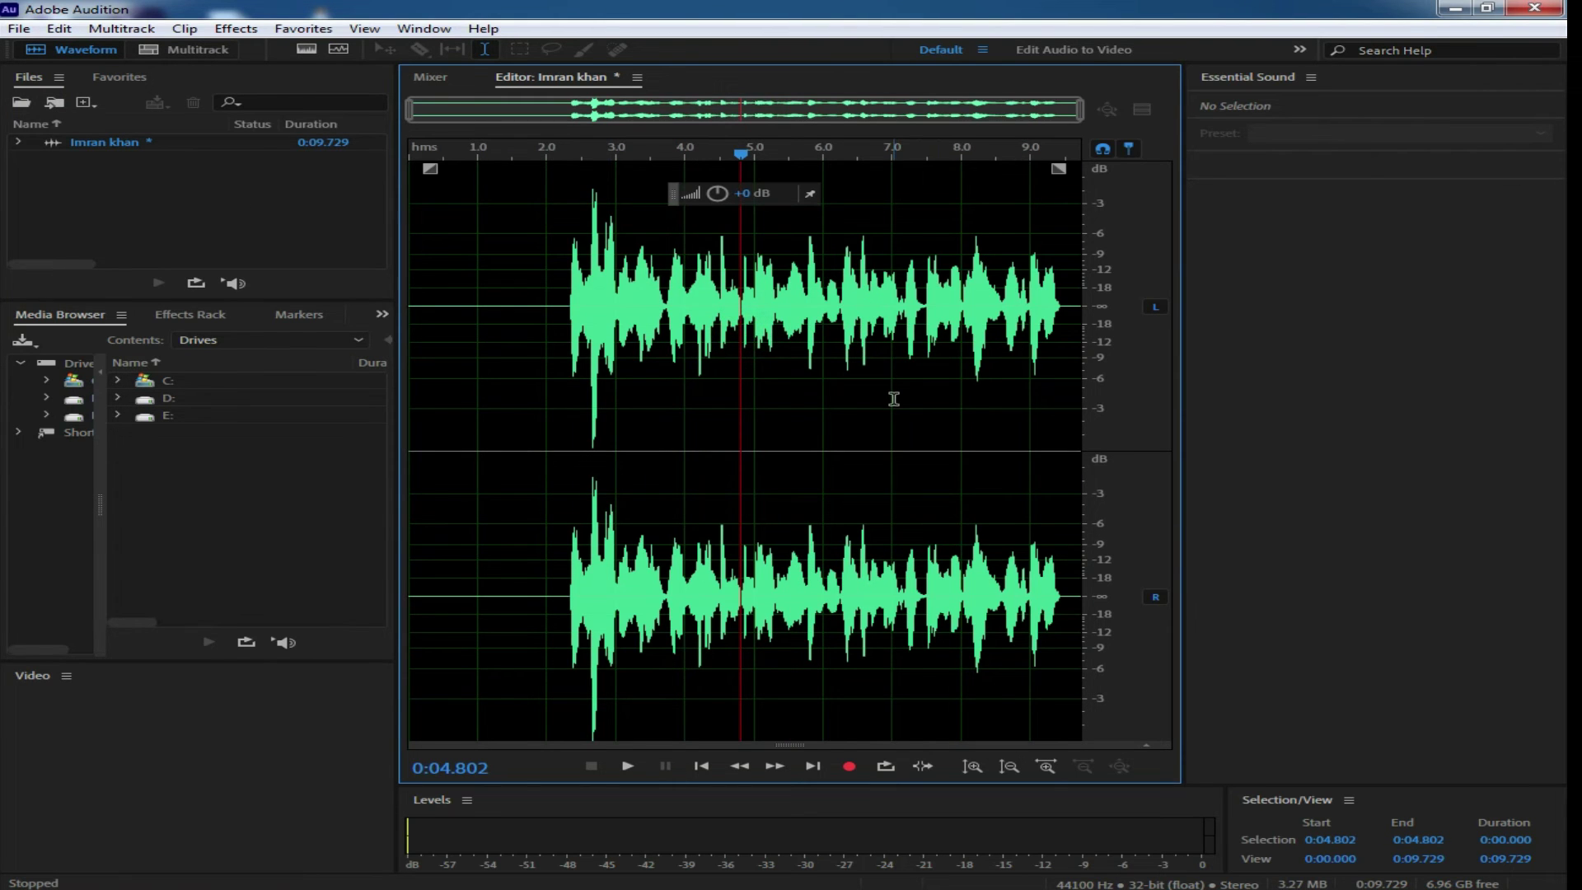
pyautogui.hotkey('ctrl', 'a')
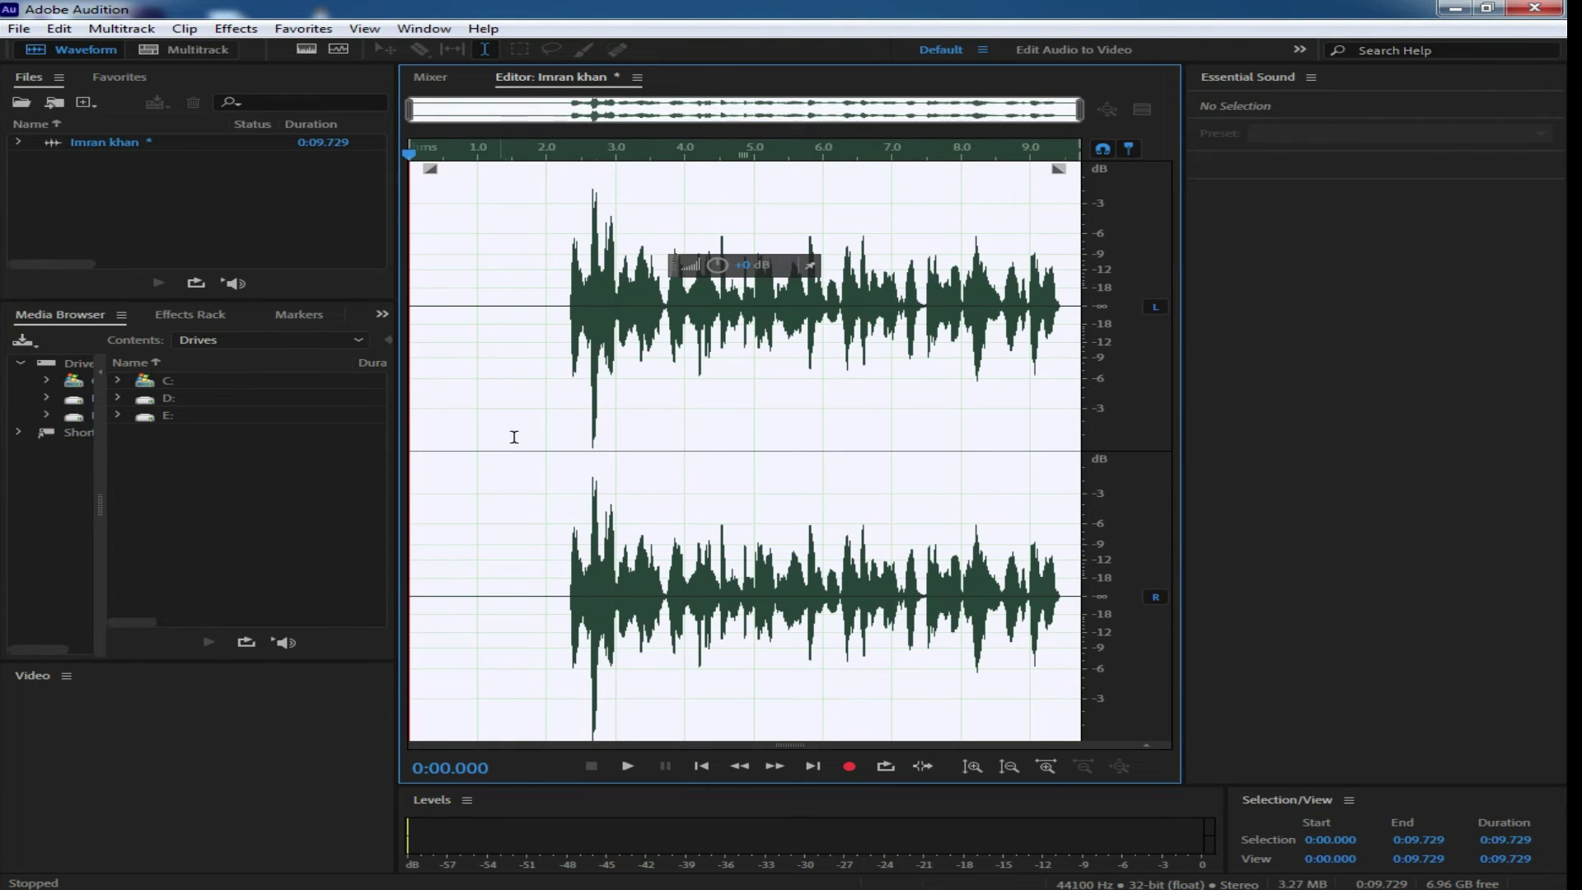
pyautogui.click(18, 28)
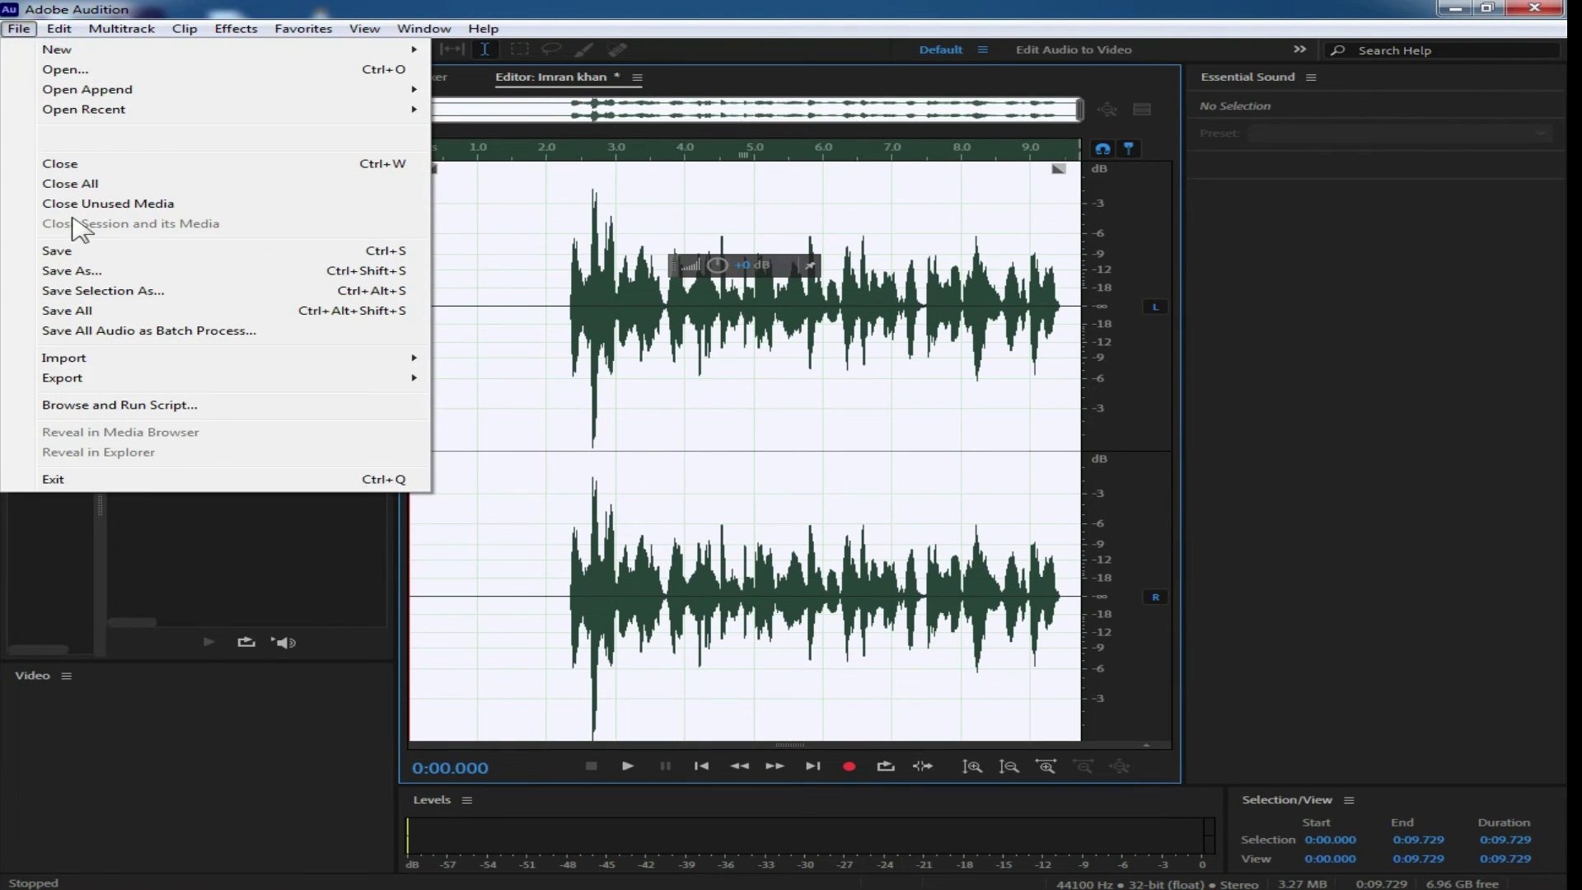
pyautogui.moveTo(144, 378)
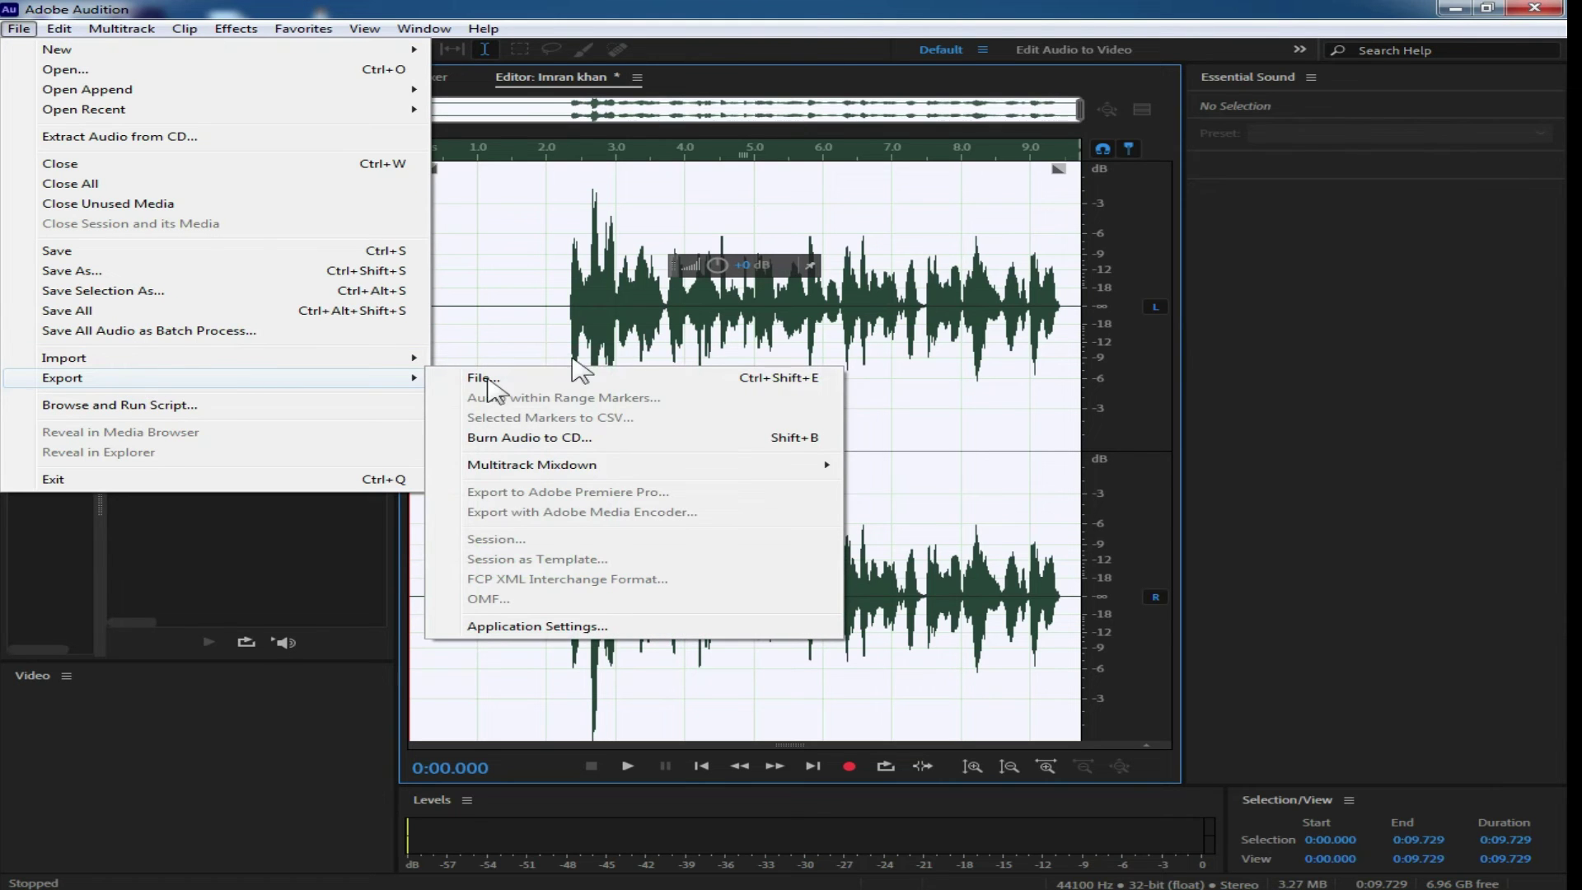
pyautogui.click(611, 379)
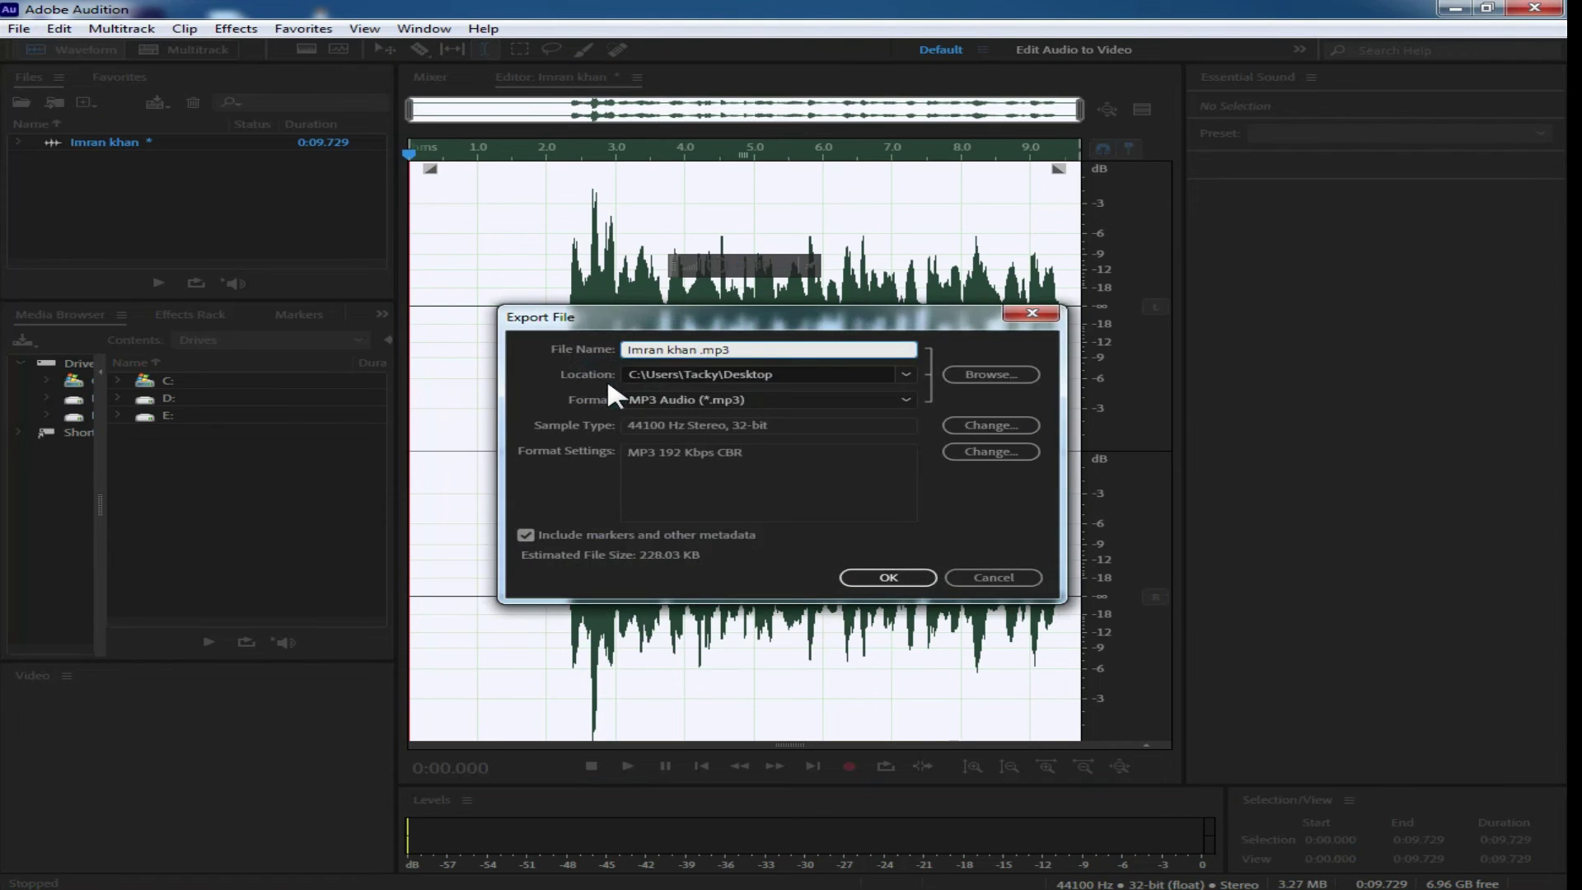
pyautogui.click(716, 400)
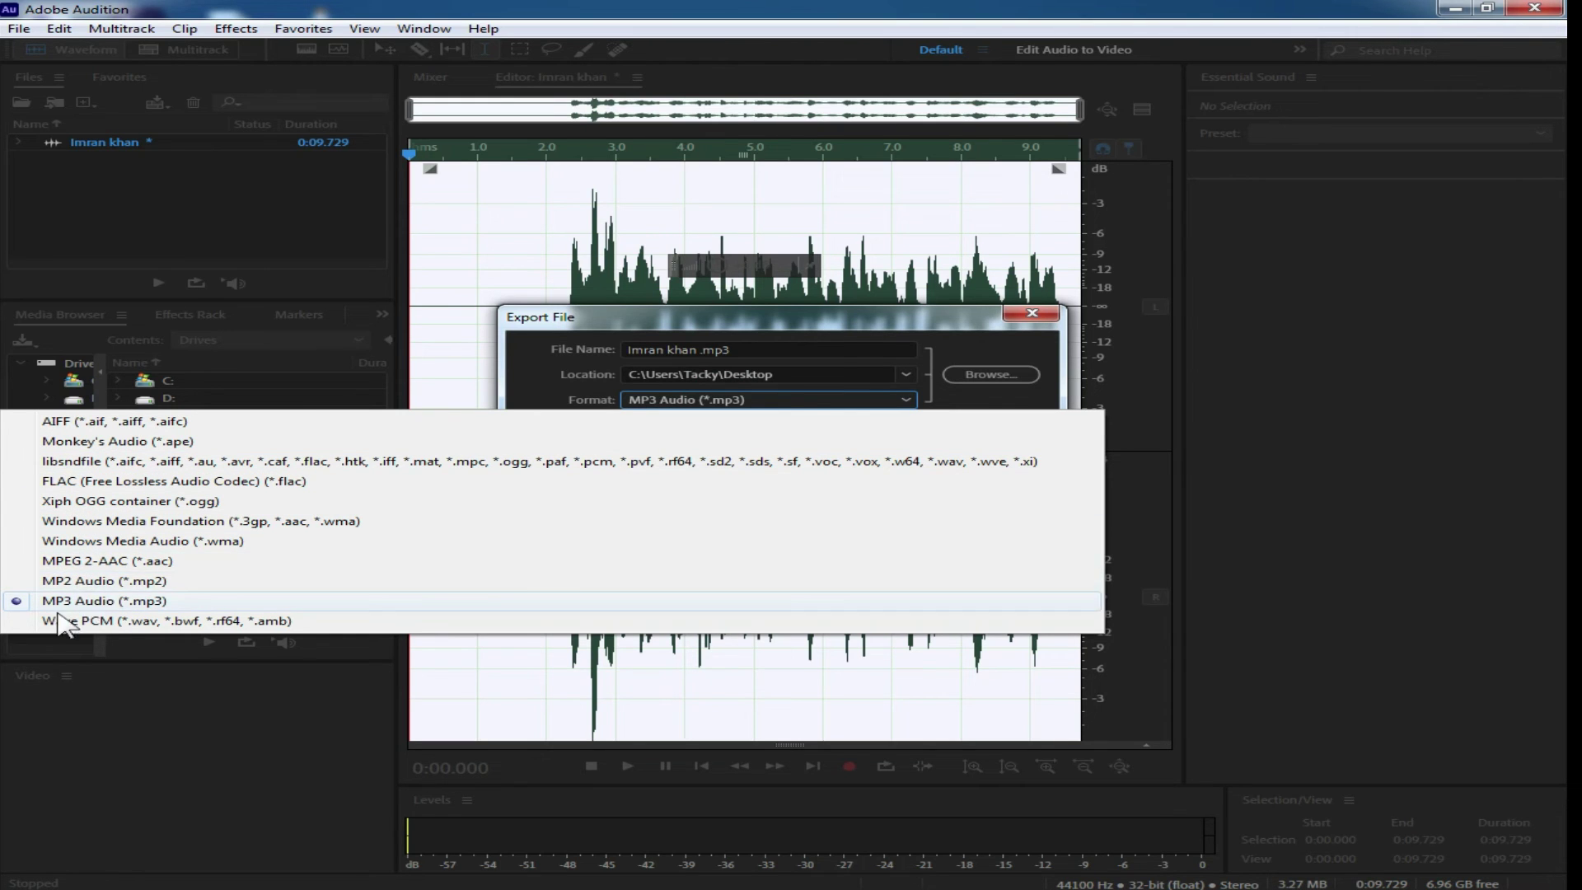
pyautogui.click(126, 601)
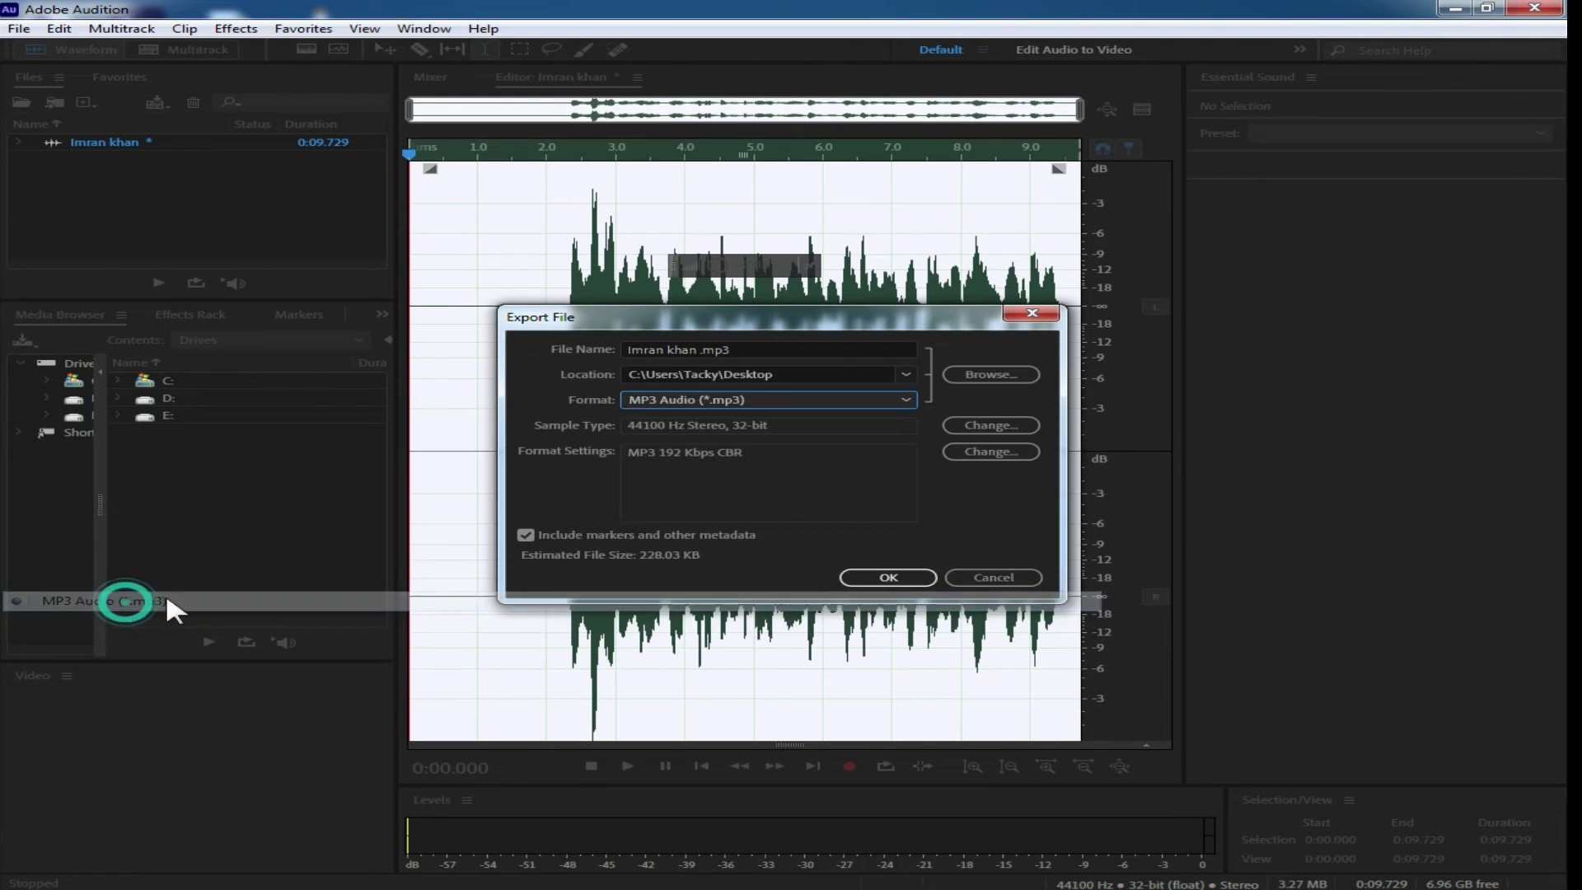
# - Choose Desktop as the location for Imran khan .mp3 and export the file, accepting the compressed format
pyautogui.click(987, 376)
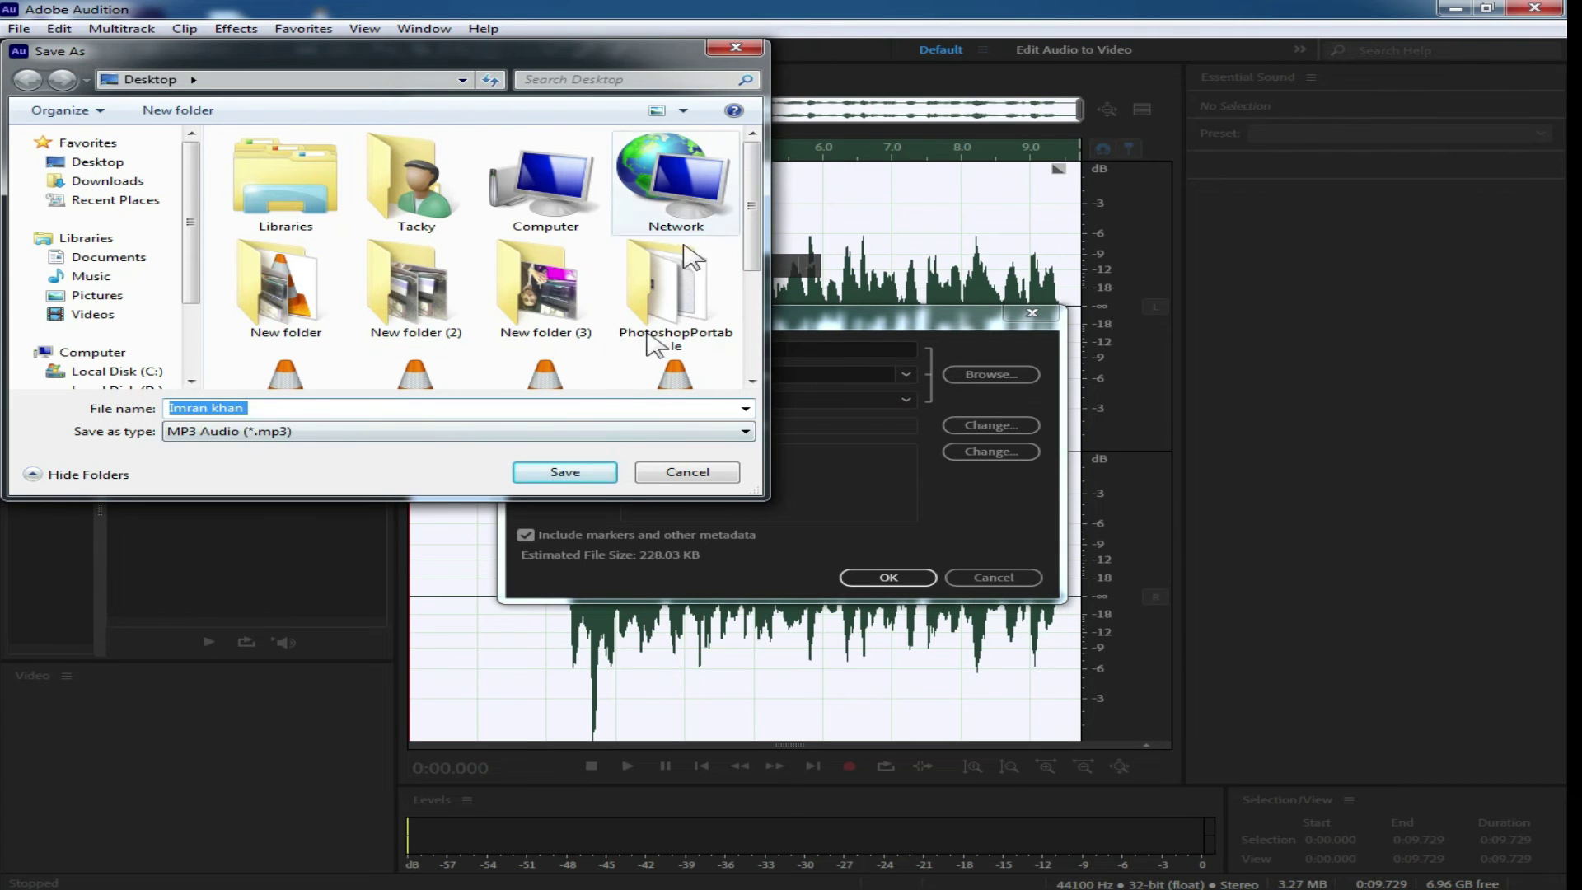
pyautogui.moveTo(751, 221); pyautogui.dragTo(755, 294)
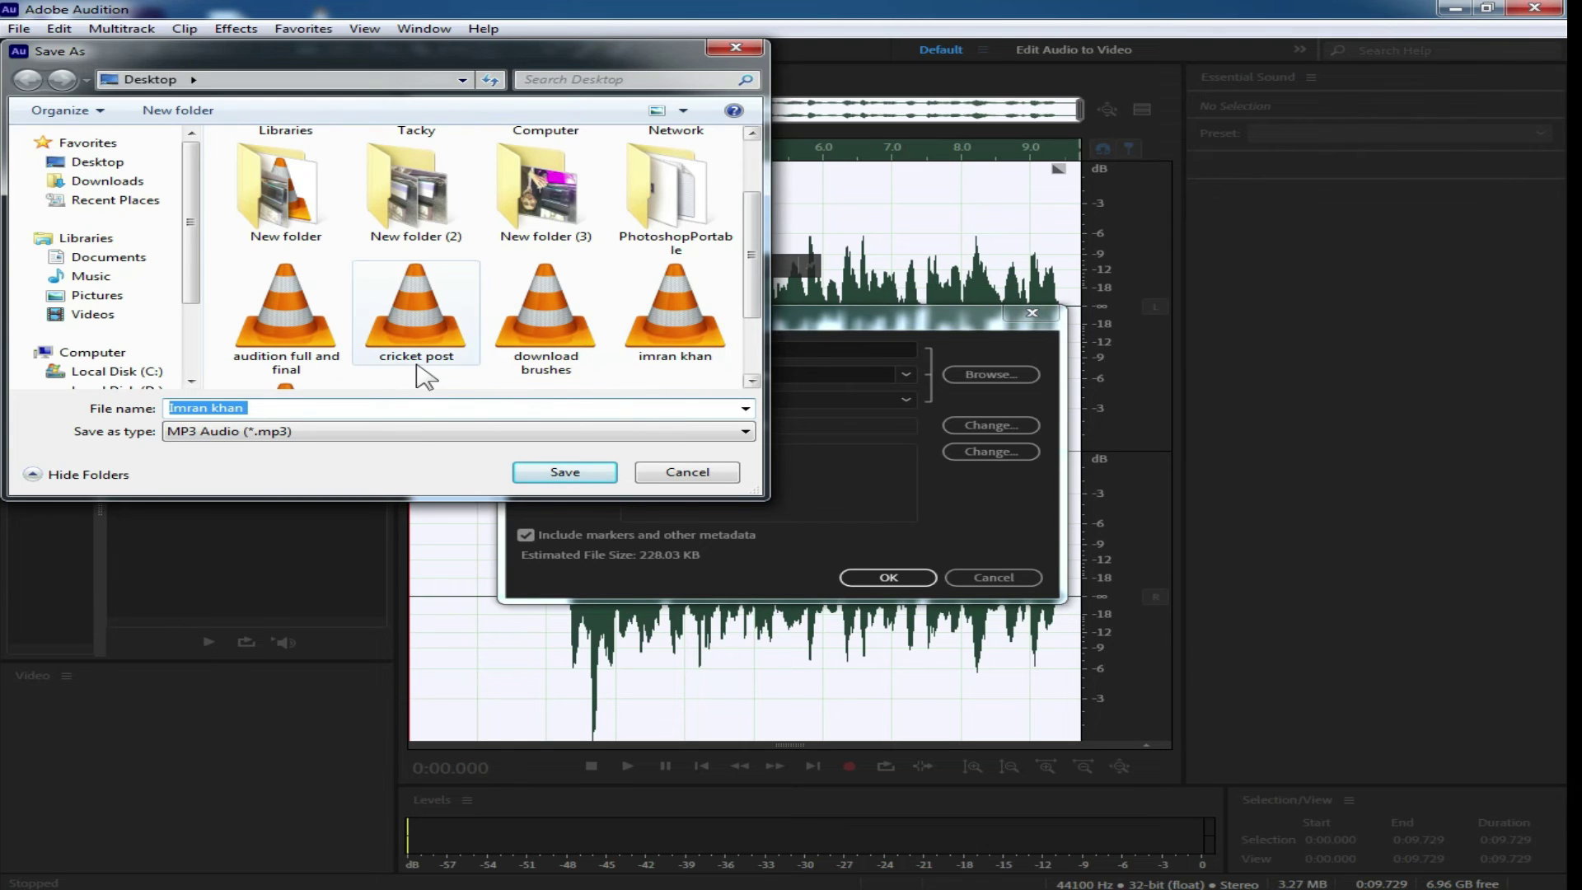
pyautogui.moveTo(756, 257); pyautogui.dragTo(751, 247)
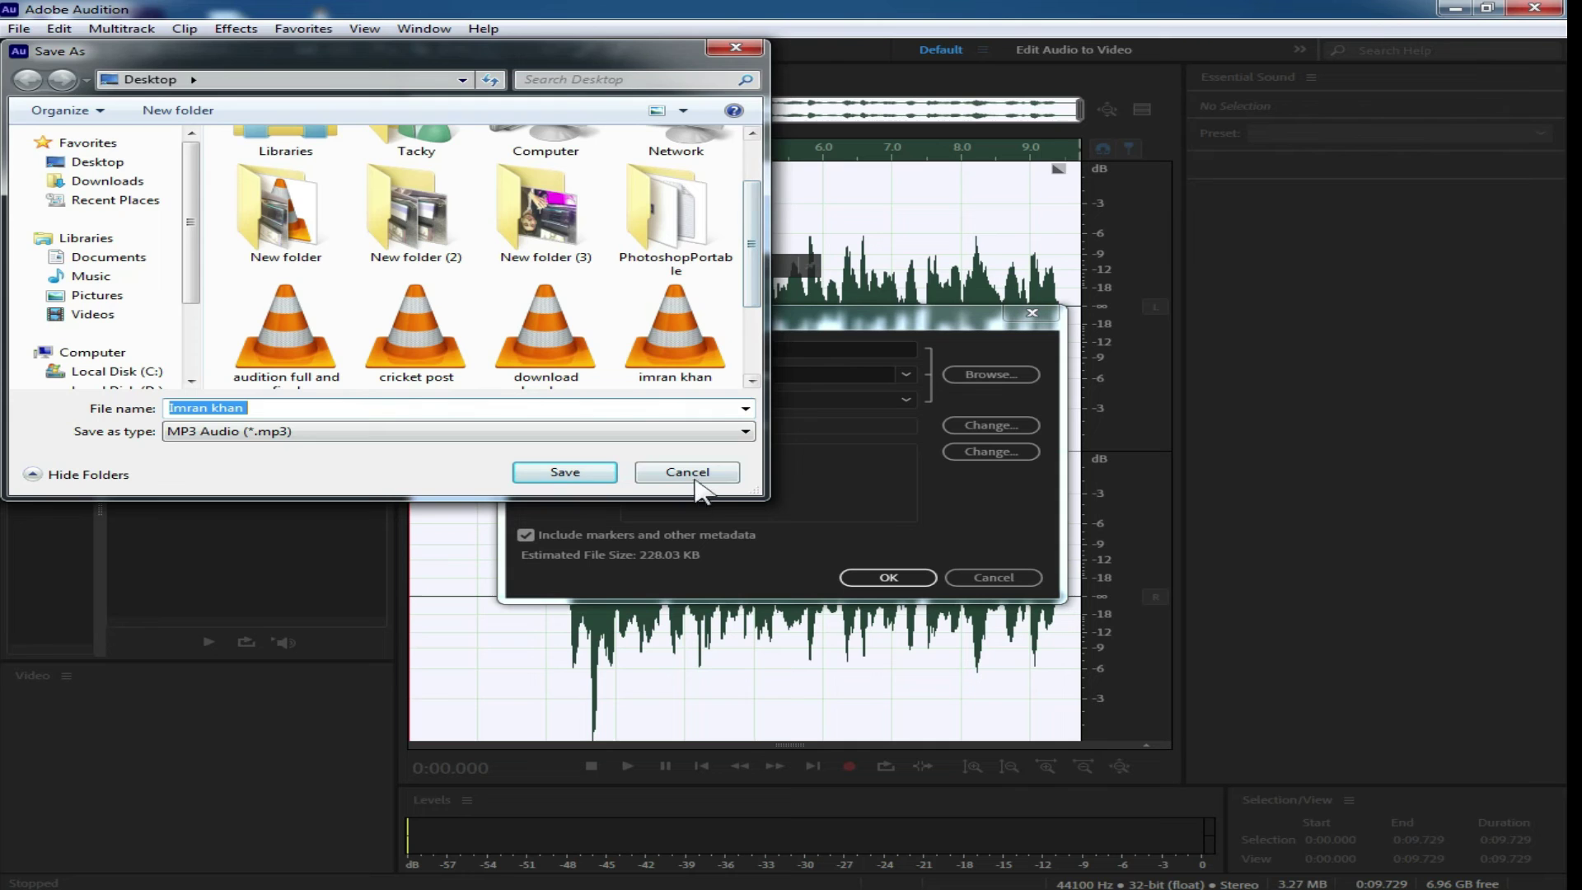
pyautogui.click(567, 471)
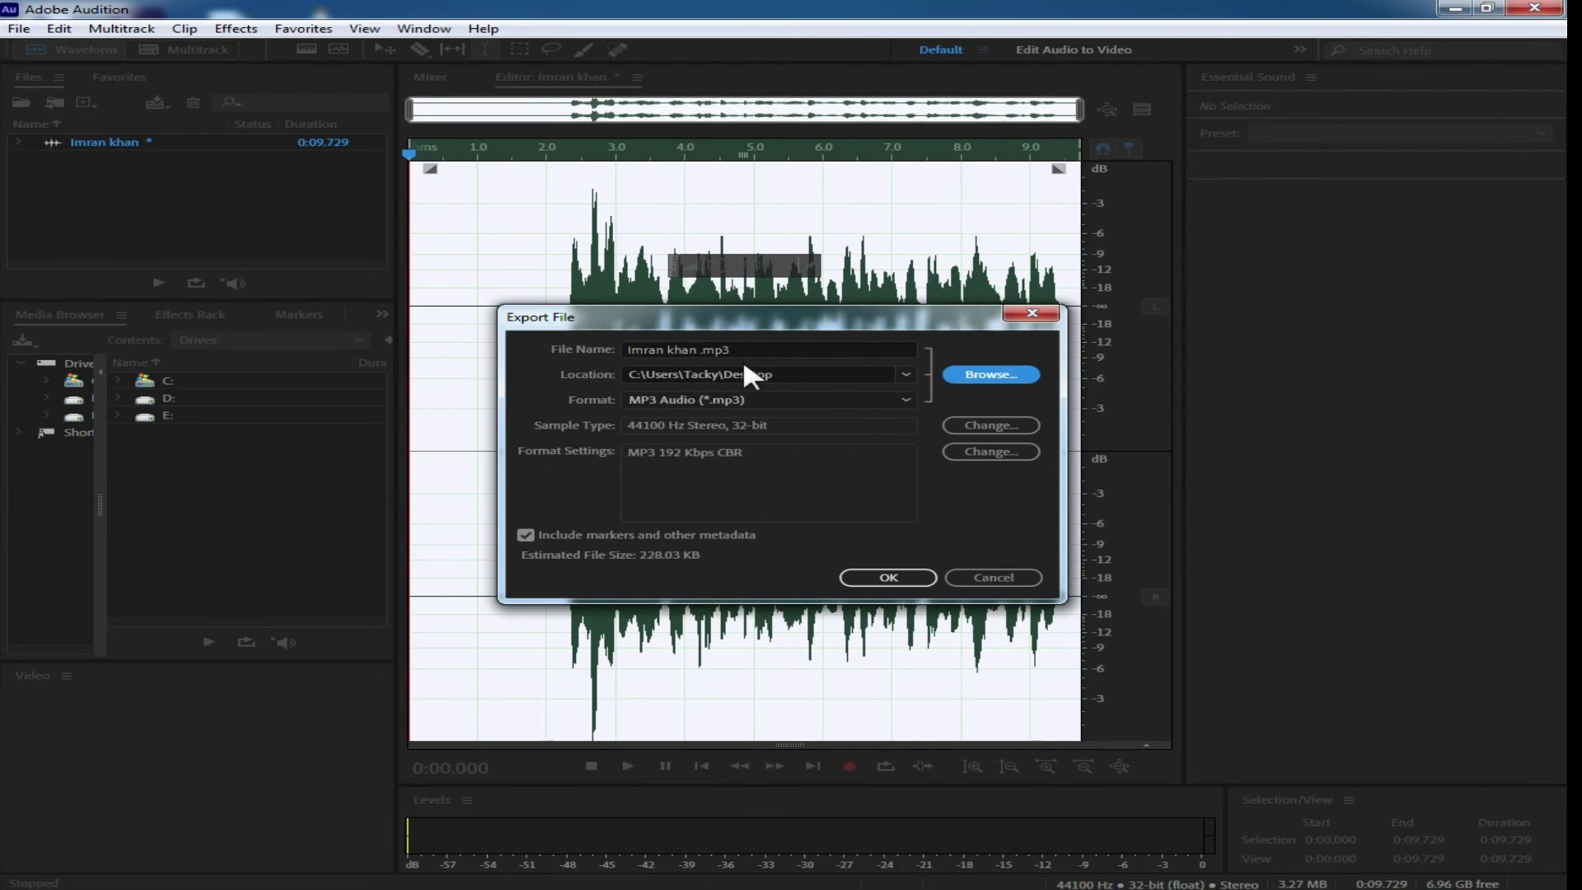
pyautogui.click(888, 575)
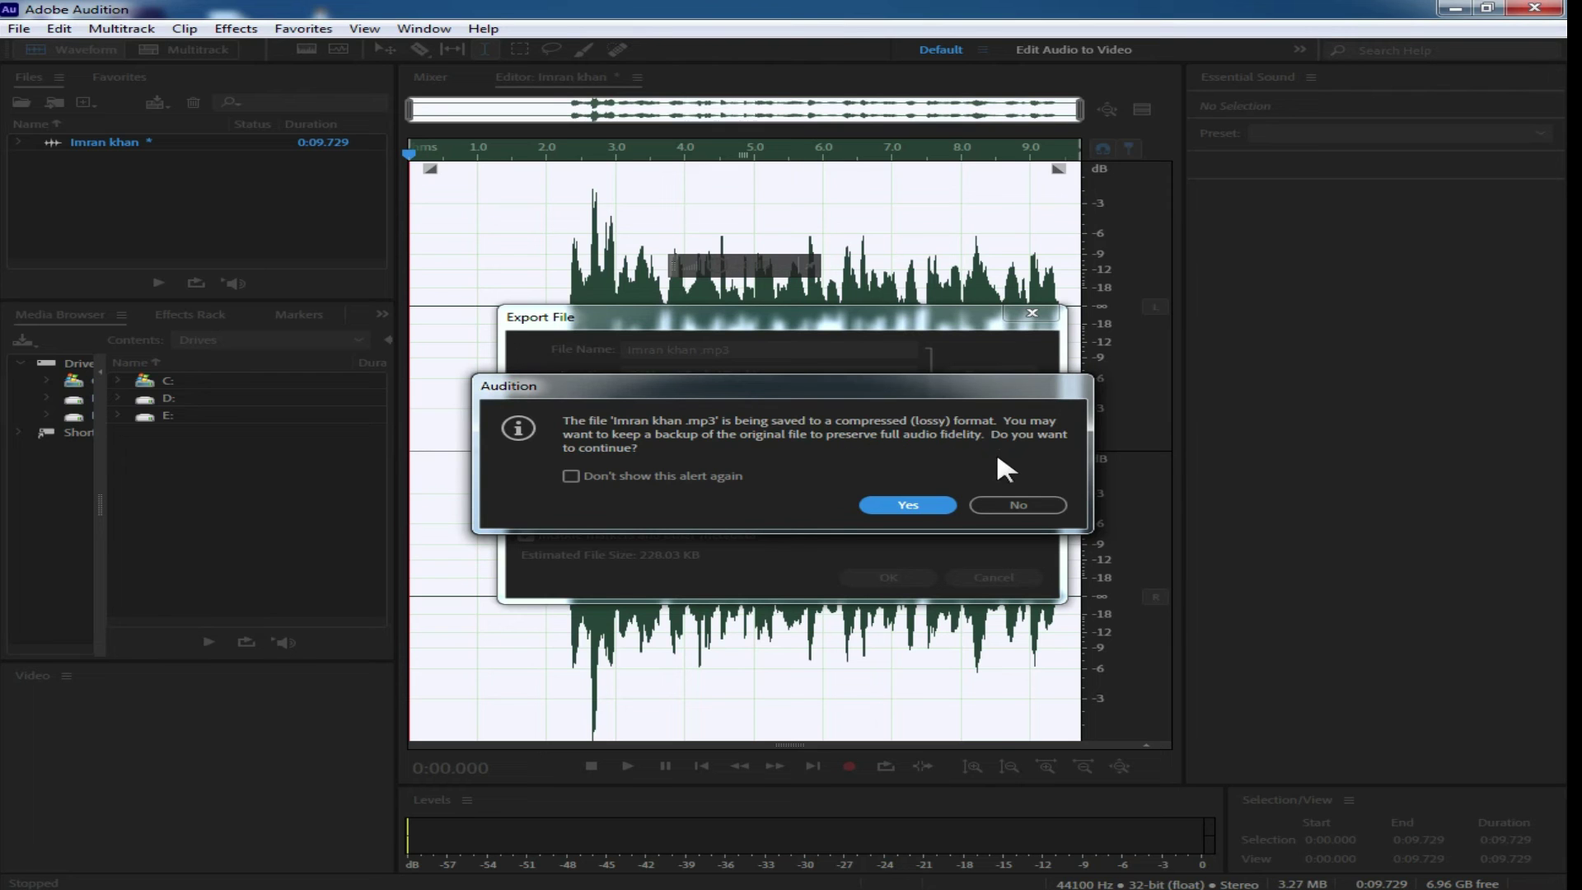
pyautogui.click(929, 505)
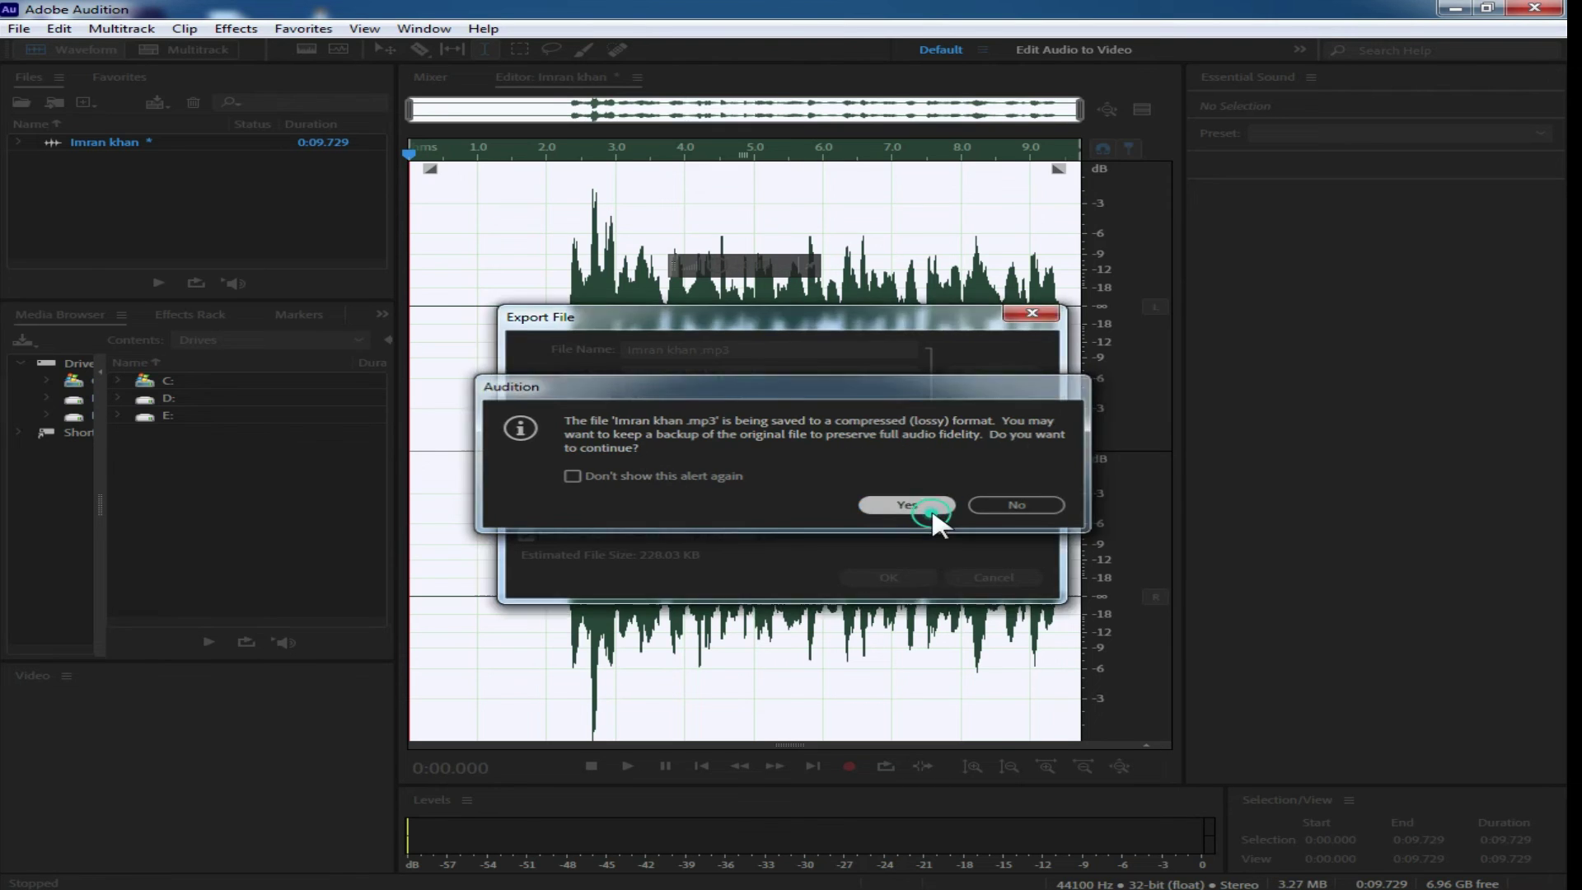
# - Switch to the desktop, play the exported Imran khan file in VLC media player, and close the player
pyautogui.click(1454, 8)
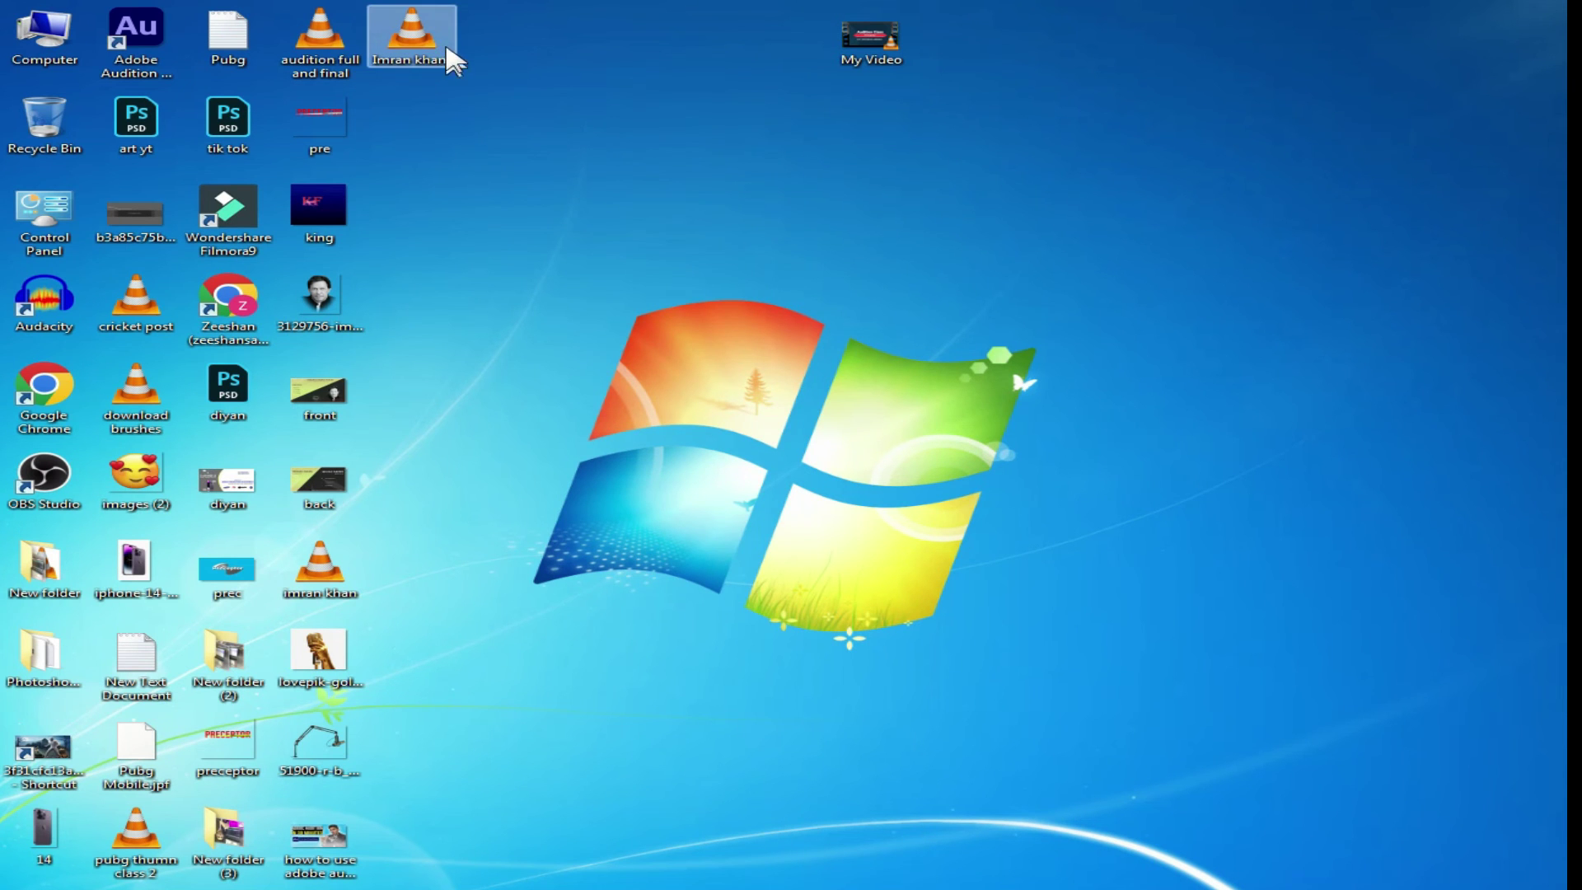
pyautogui.doubleClick(446, 48)
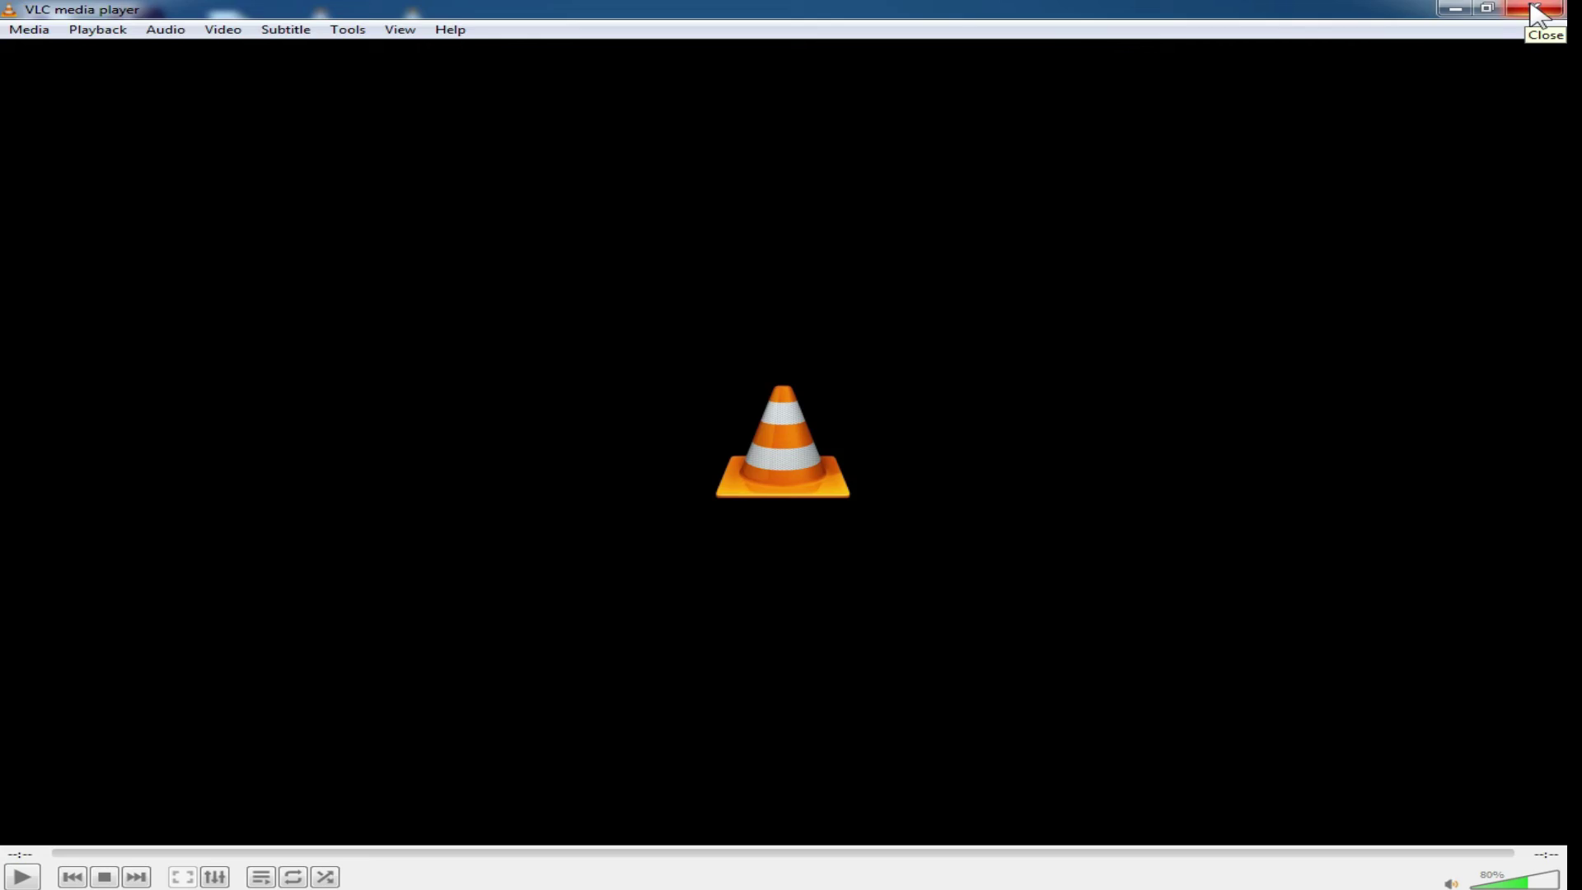
pyautogui.click(1538, 10)
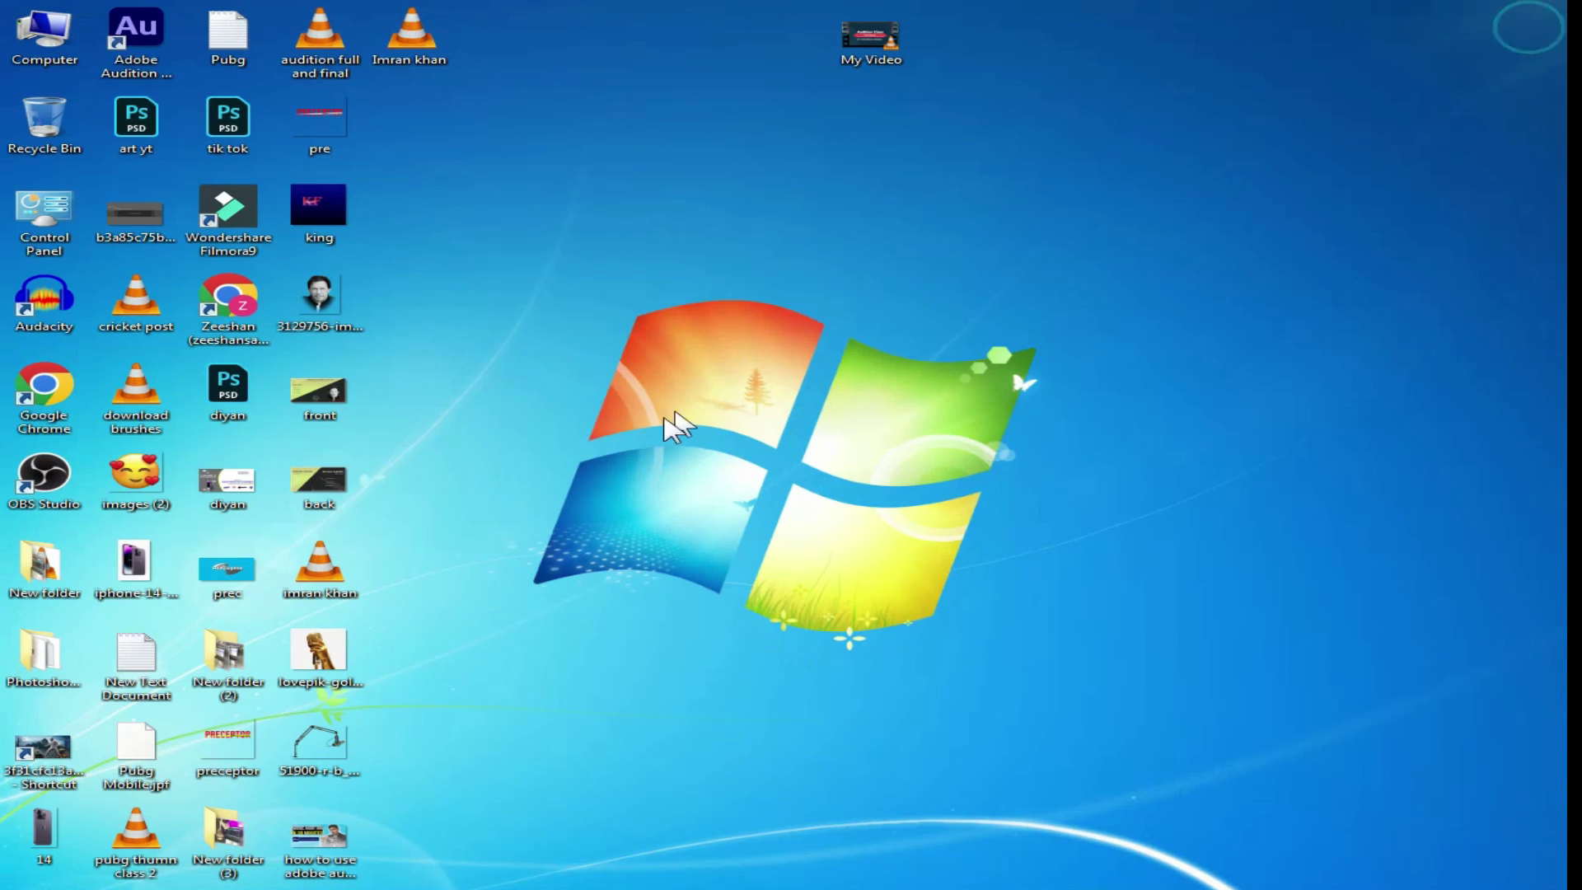
# - View the desktop image named front in a maximized Windows Photo Viewer window and close it
pyautogui.doubleClick(338, 397)
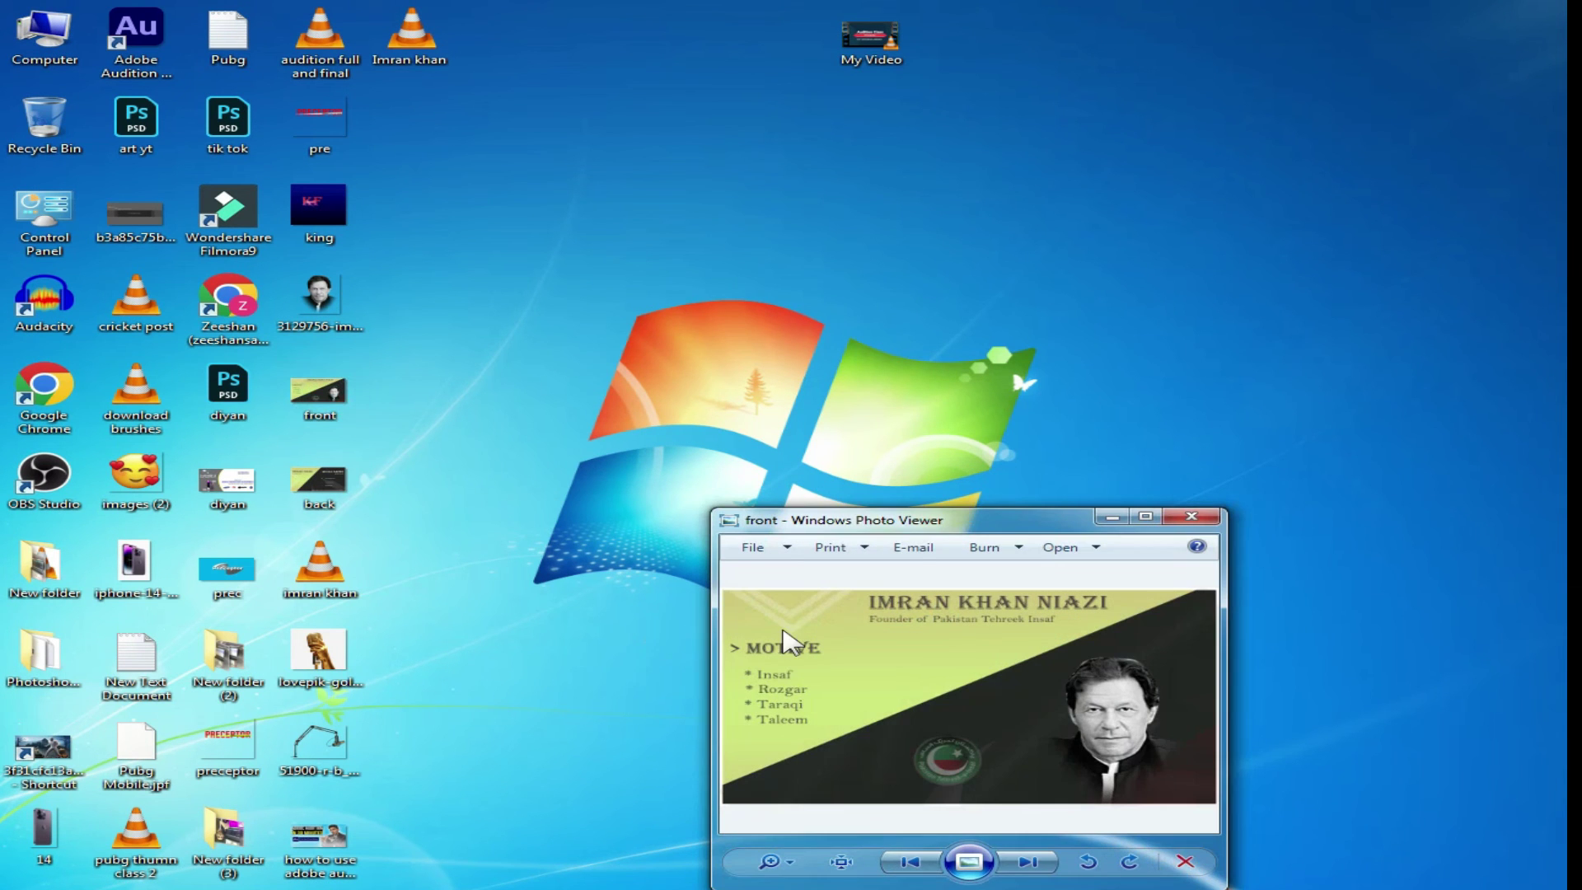
pyautogui.moveTo(1040, 519); pyautogui.dragTo(912, 318)
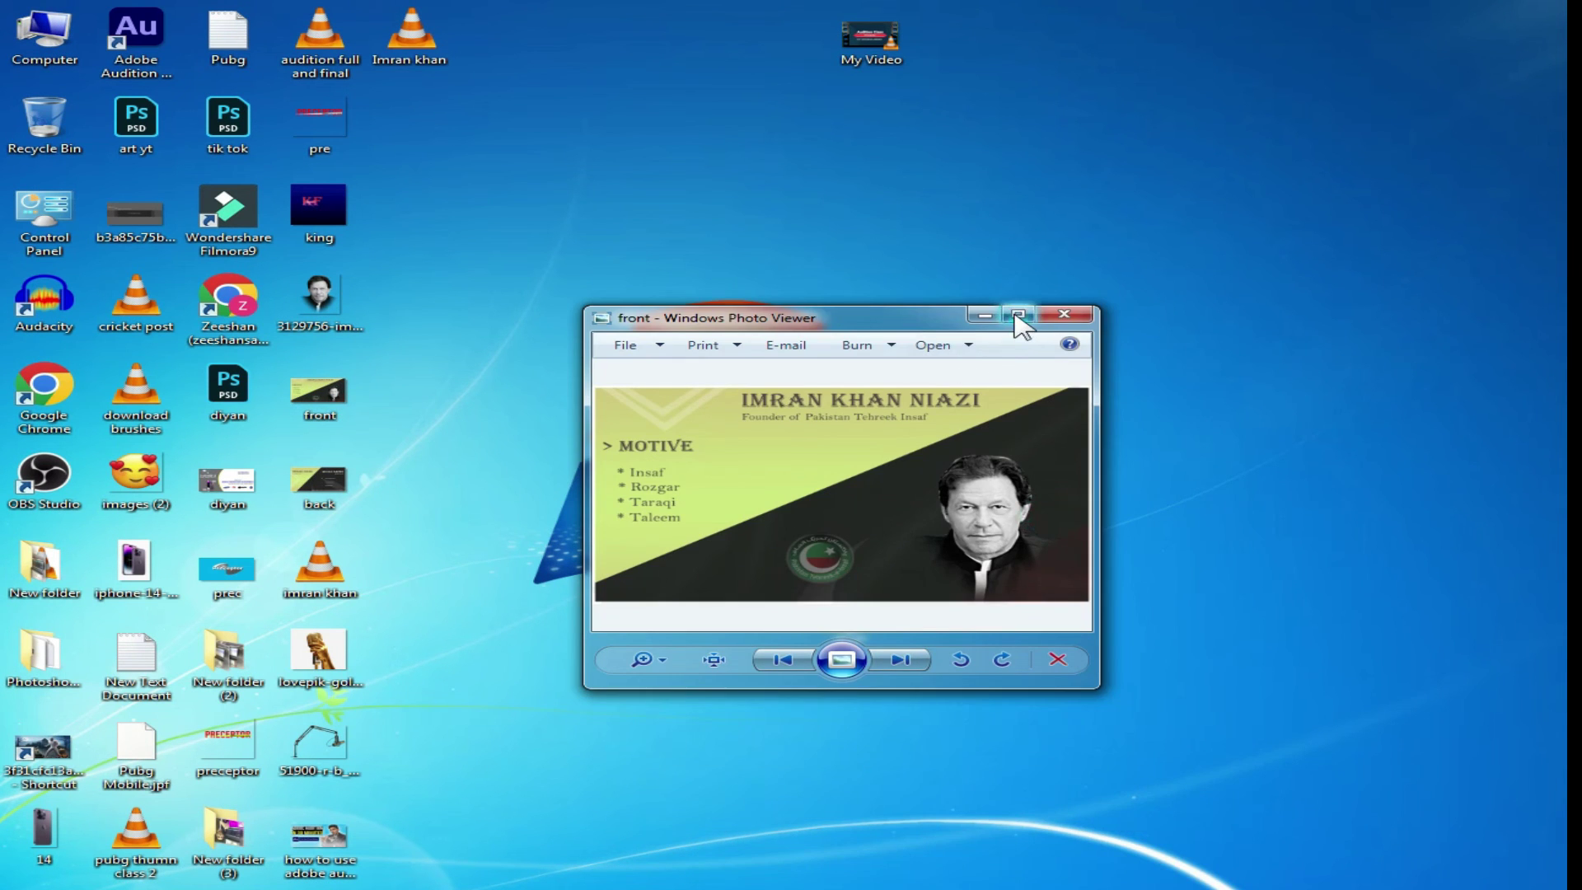
pyautogui.click(1018, 315)
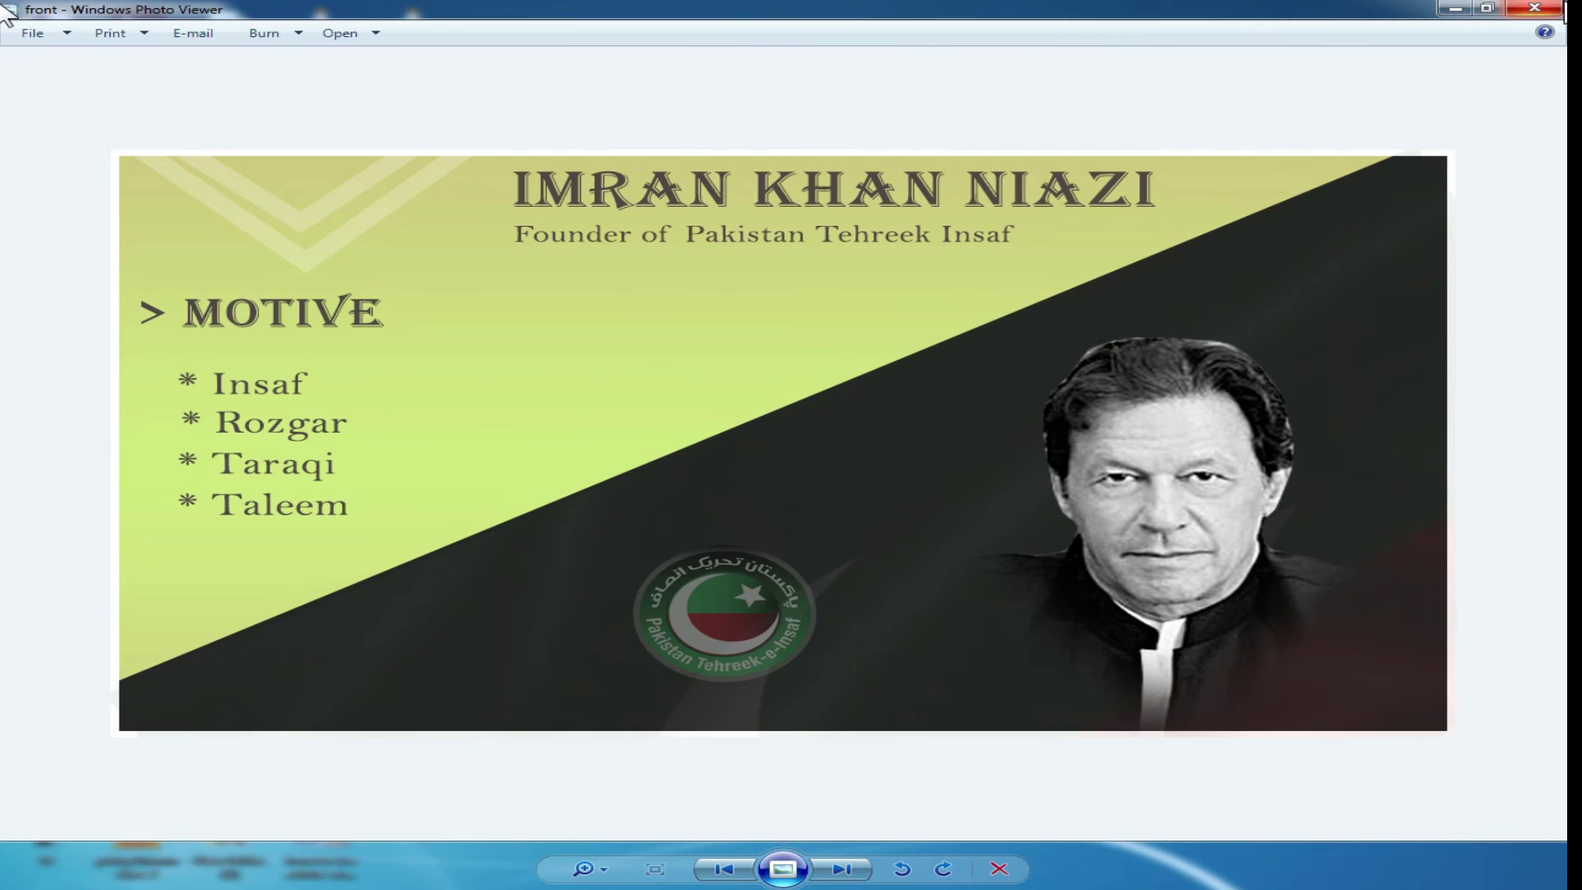
pyautogui.click(1538, 8)
# - Play the other desktop file, imran khan.mp3, in VLC media player, pause and close it, and return to Adobe Audition
pyautogui.doubleClick(330, 581)
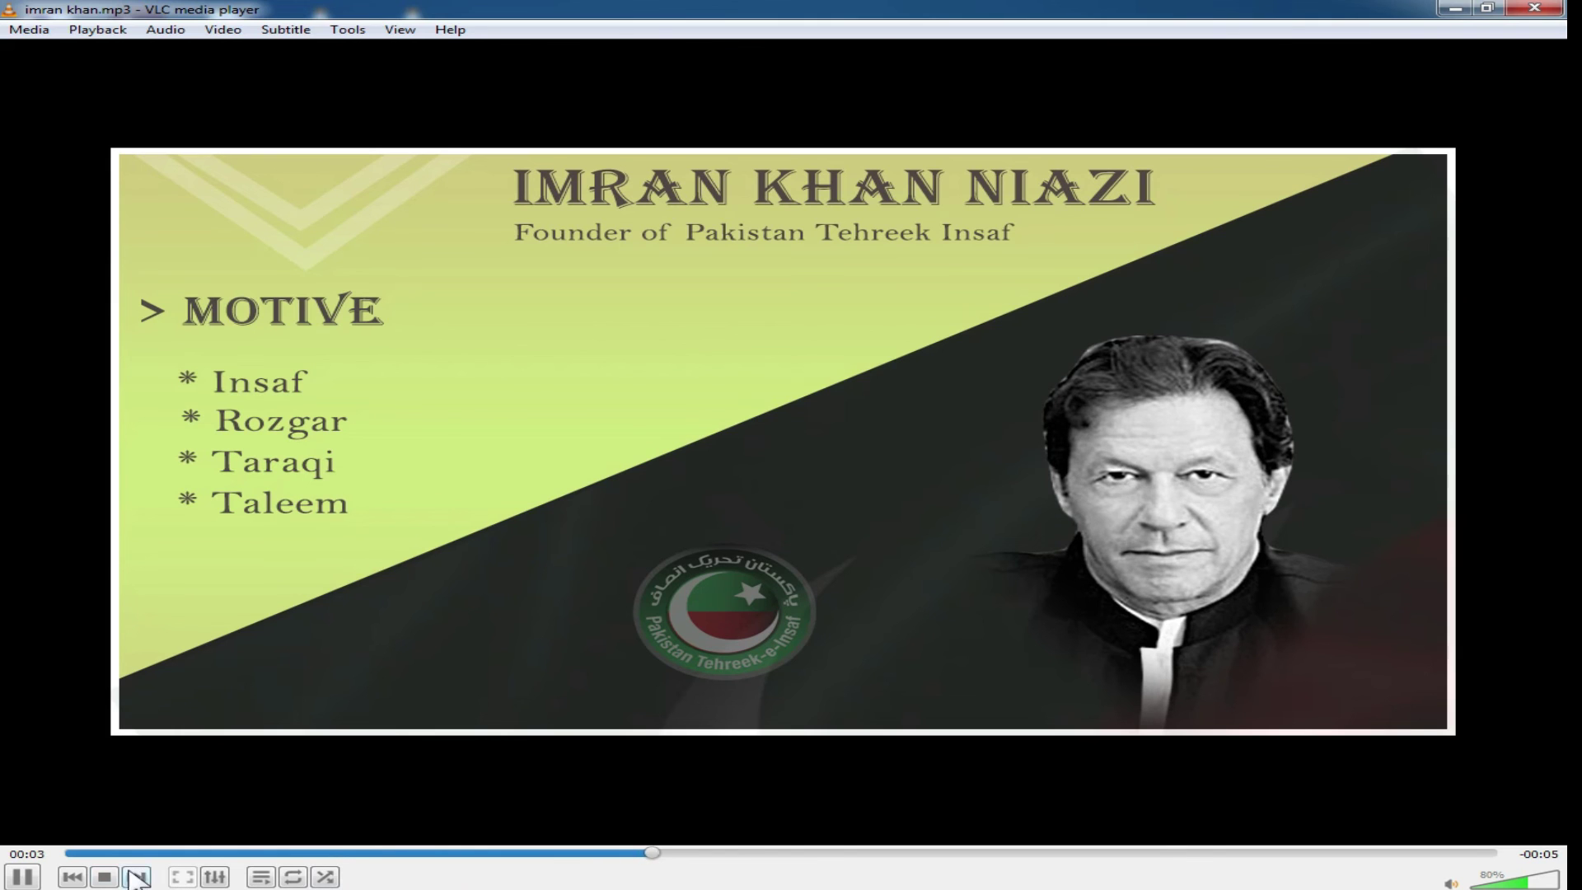
pyautogui.click(22, 877)
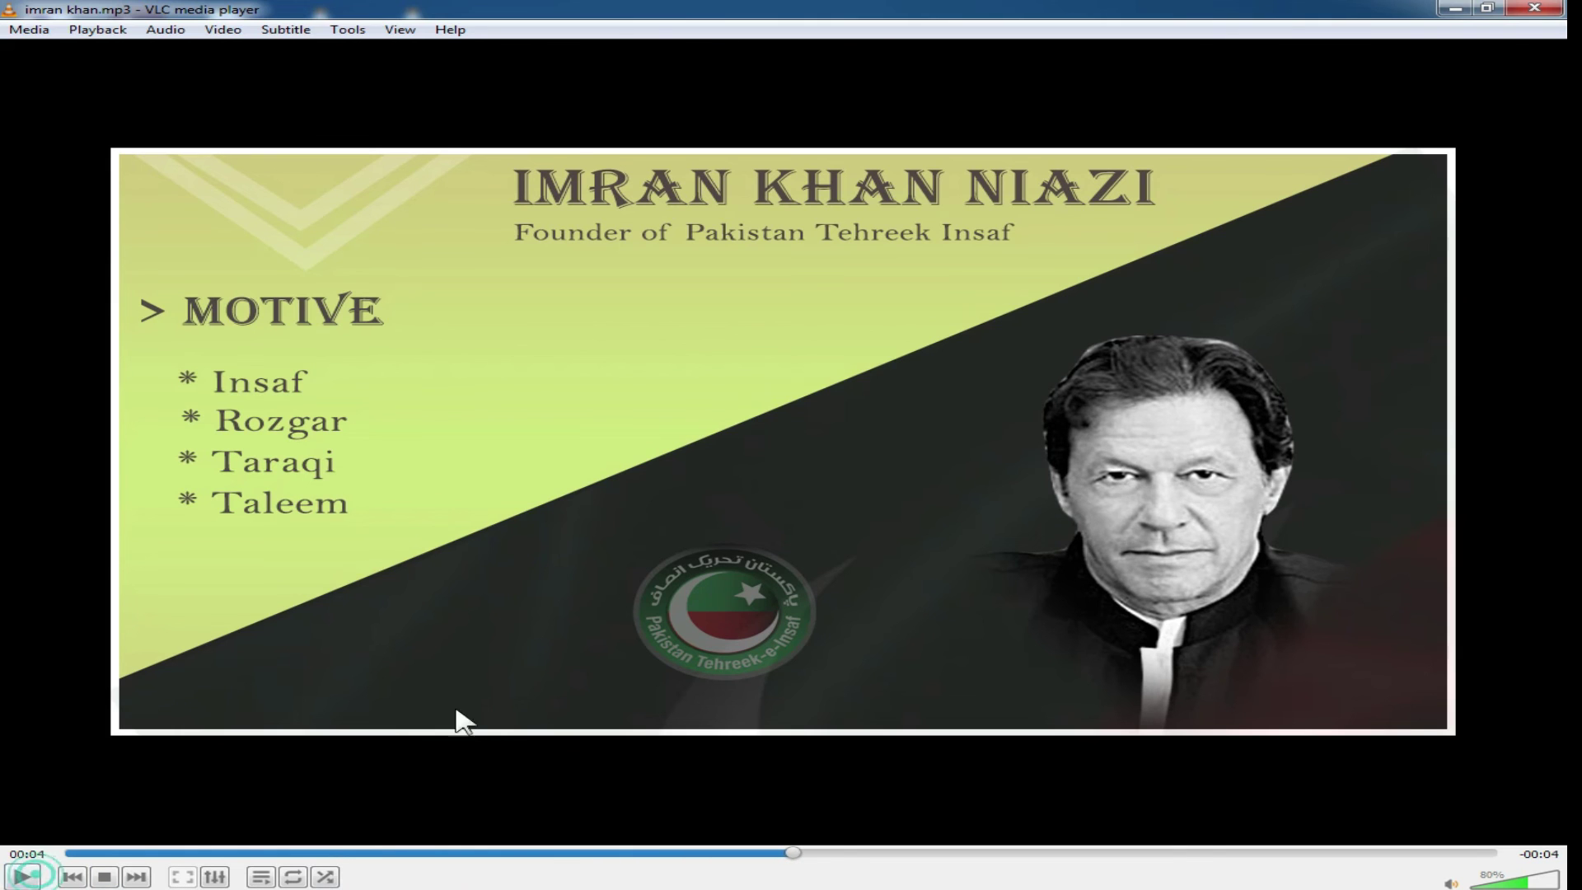
pyautogui.doubleClick(5, 10)
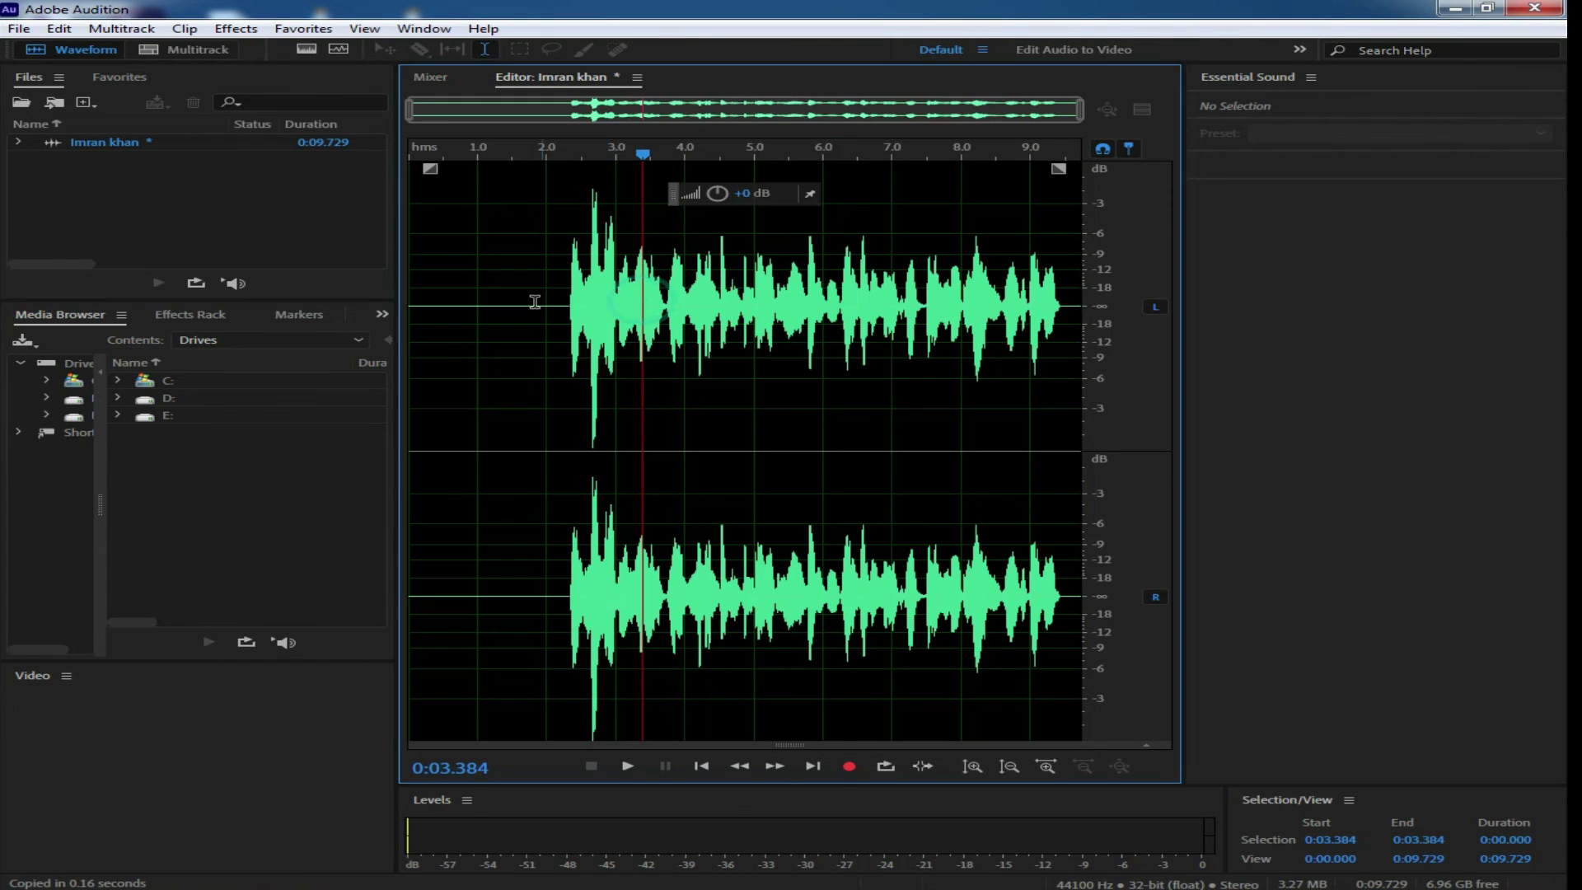
pyautogui.click(534, 298)
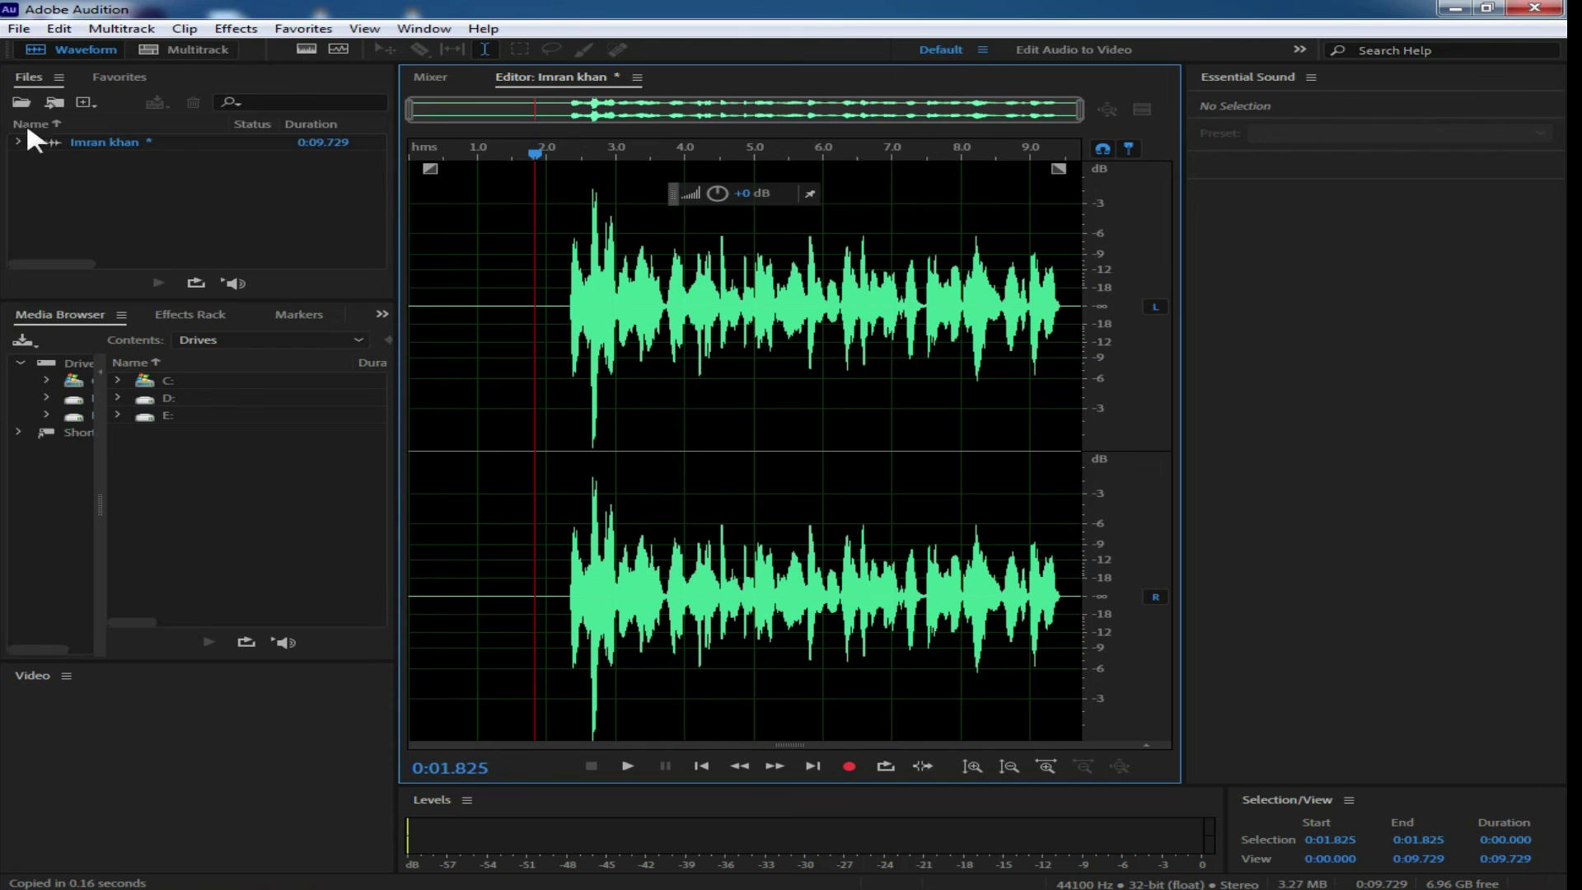
# - Try to export the clip to the desktop as imran khan .mp3, declining to overwrite the existing file
pyautogui.click(18, 28)
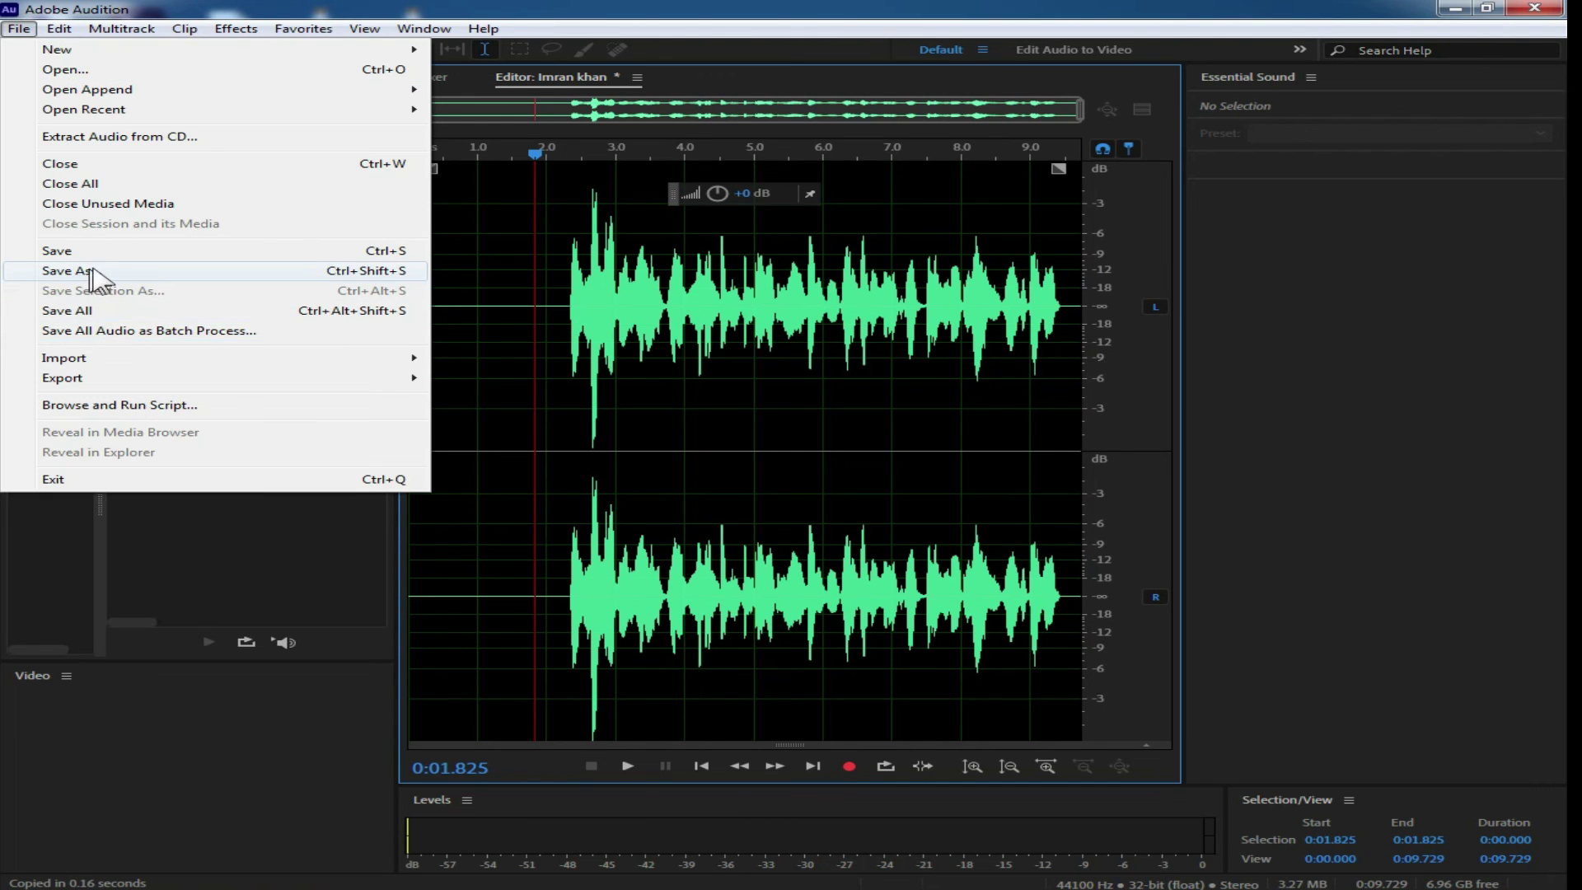
pyautogui.click(107, 378)
pyautogui.click(464, 376)
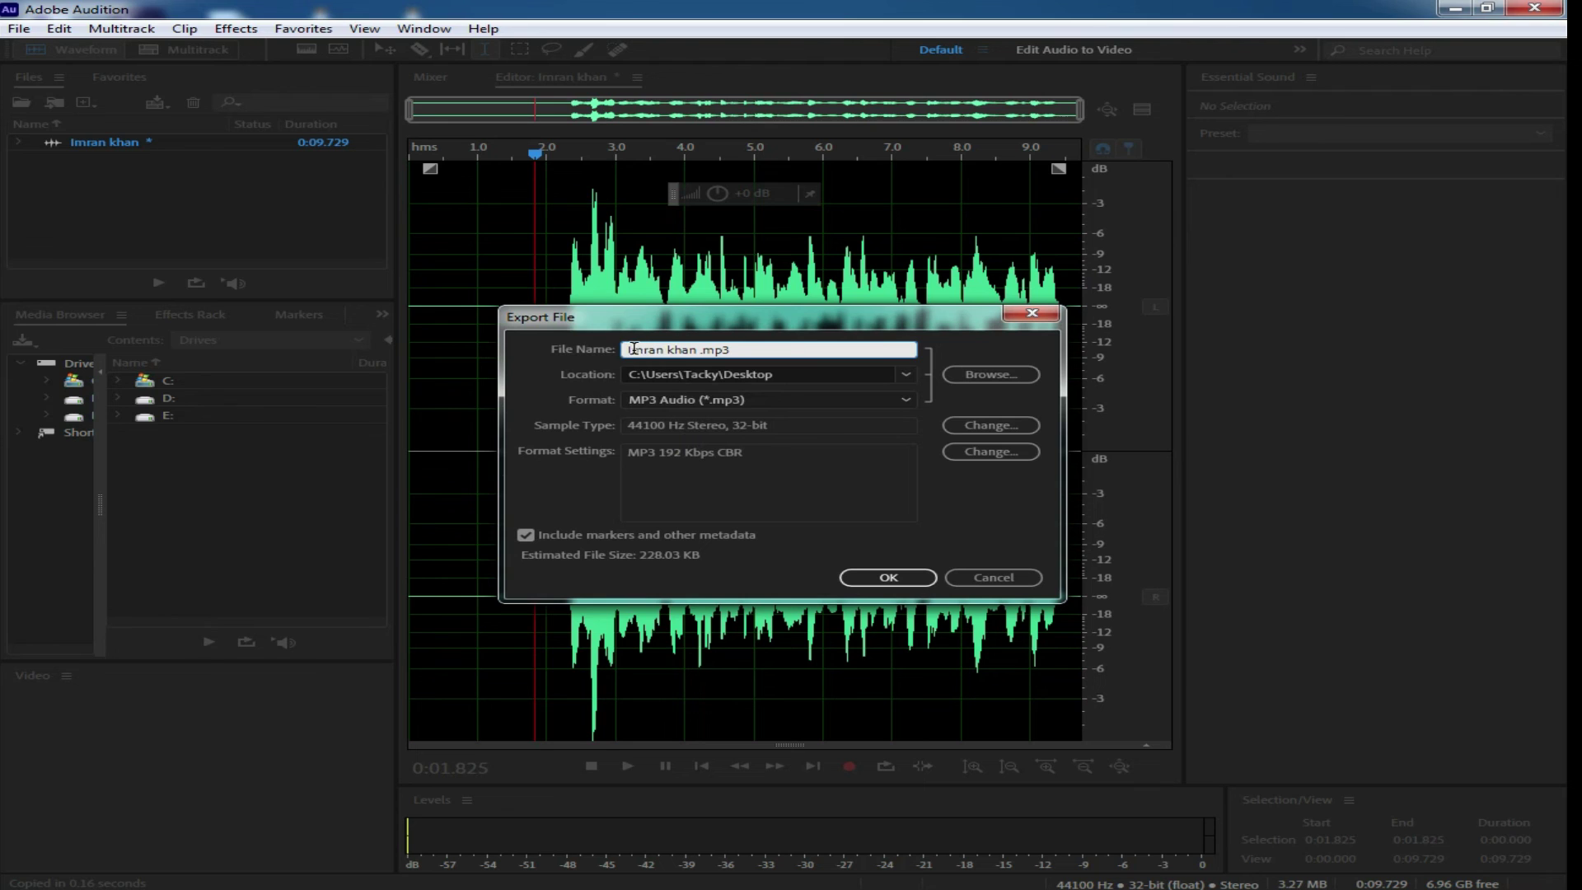
pyautogui.write('i')
pyautogui.click(896, 583)
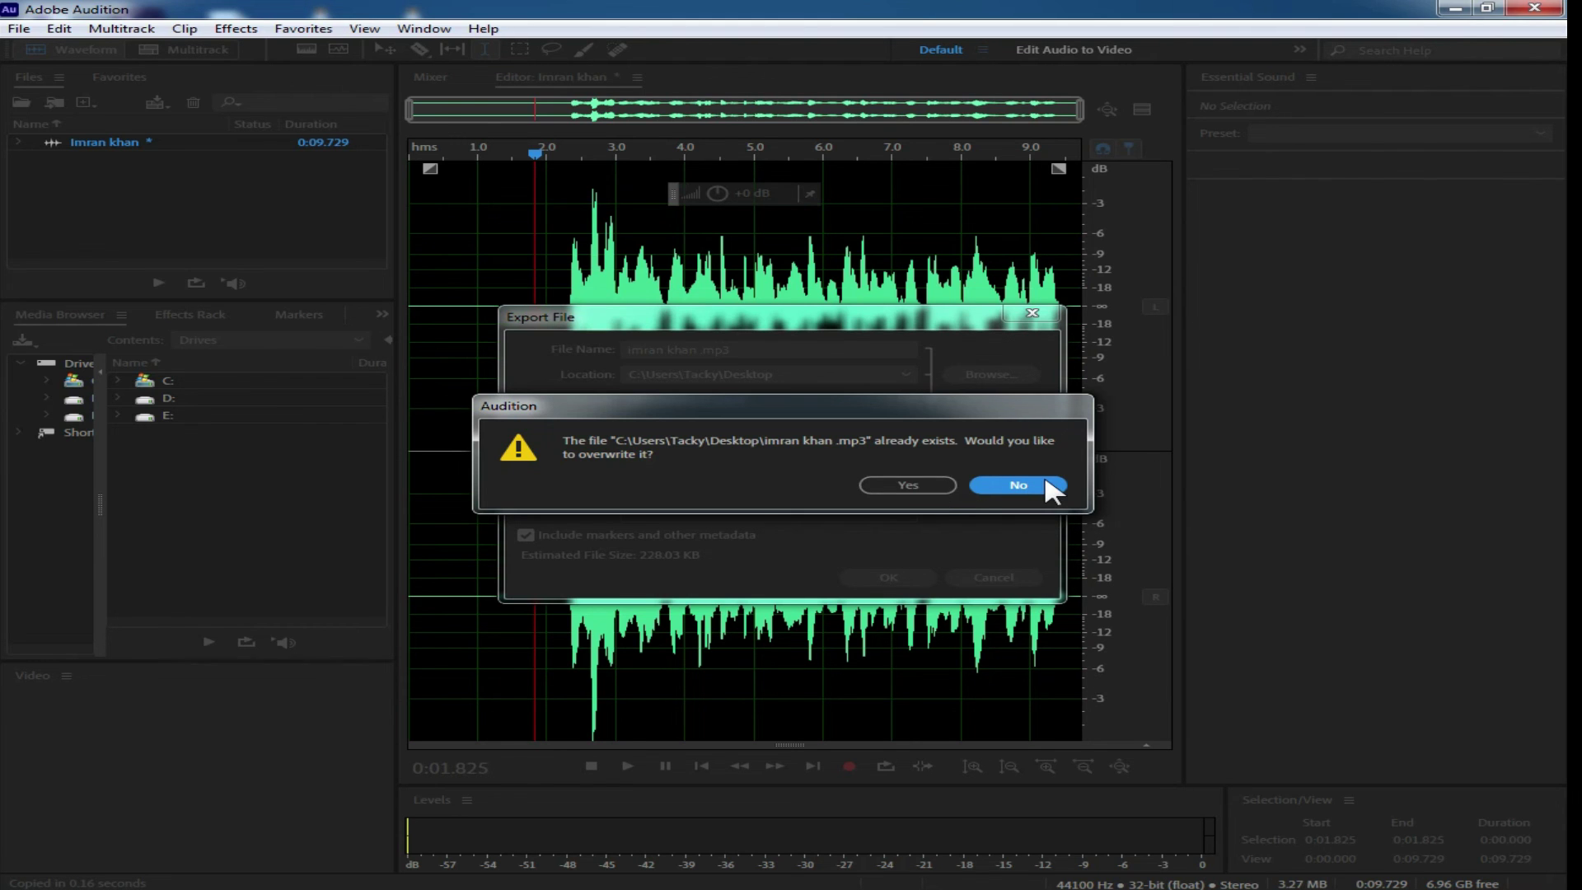
pyautogui.click(1018, 485)
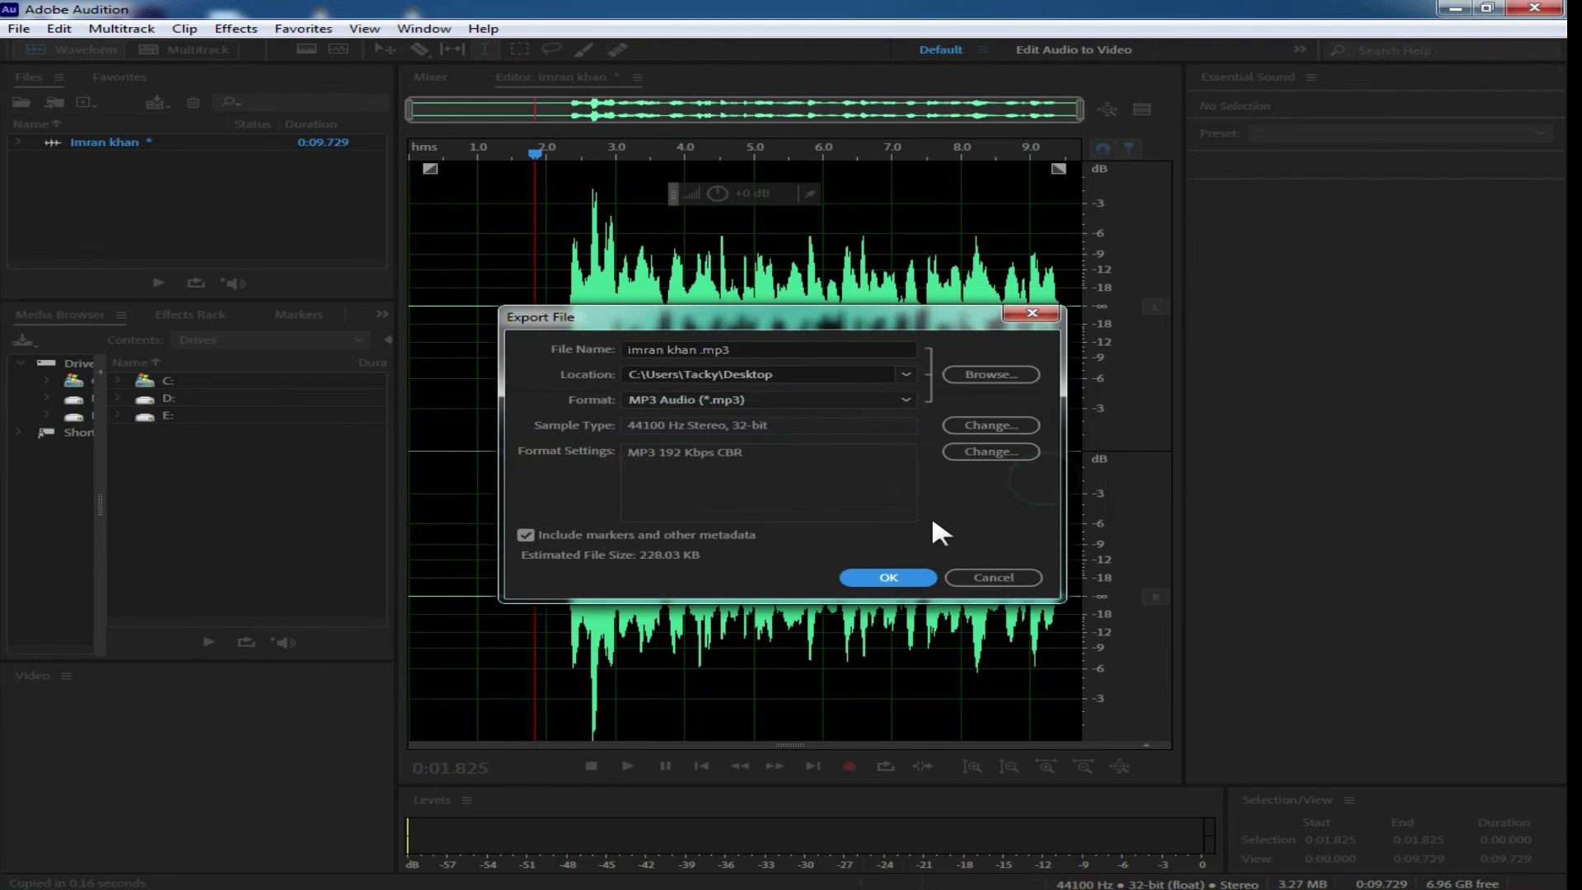
# - Change the export file name to imran khan 2 .mp3 and cancel the export
pyautogui.click(699, 349)
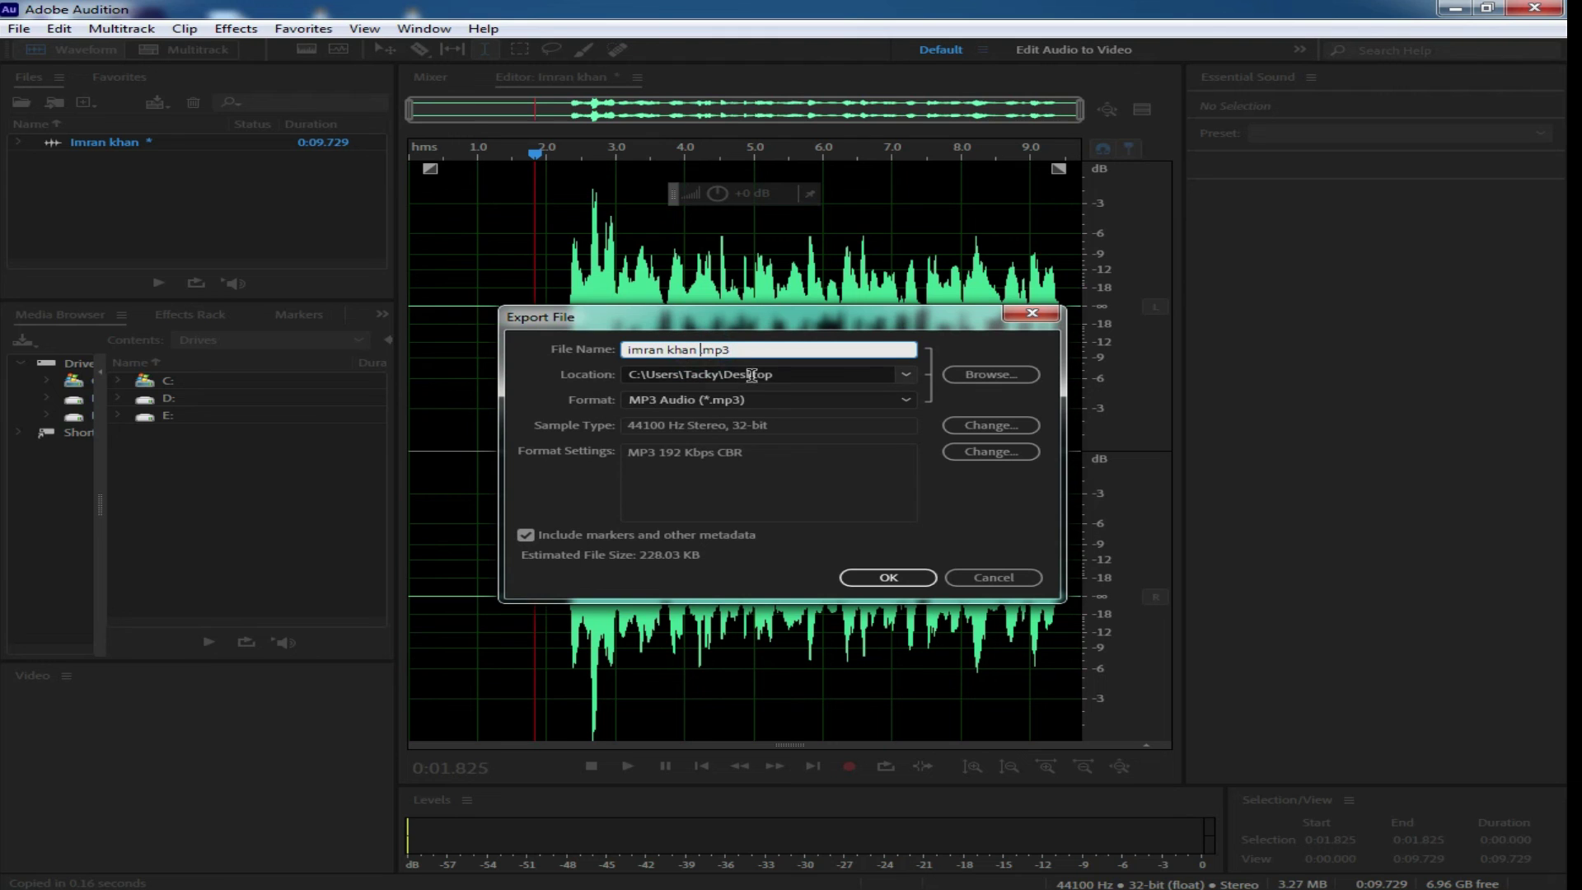
pyautogui.write('2')
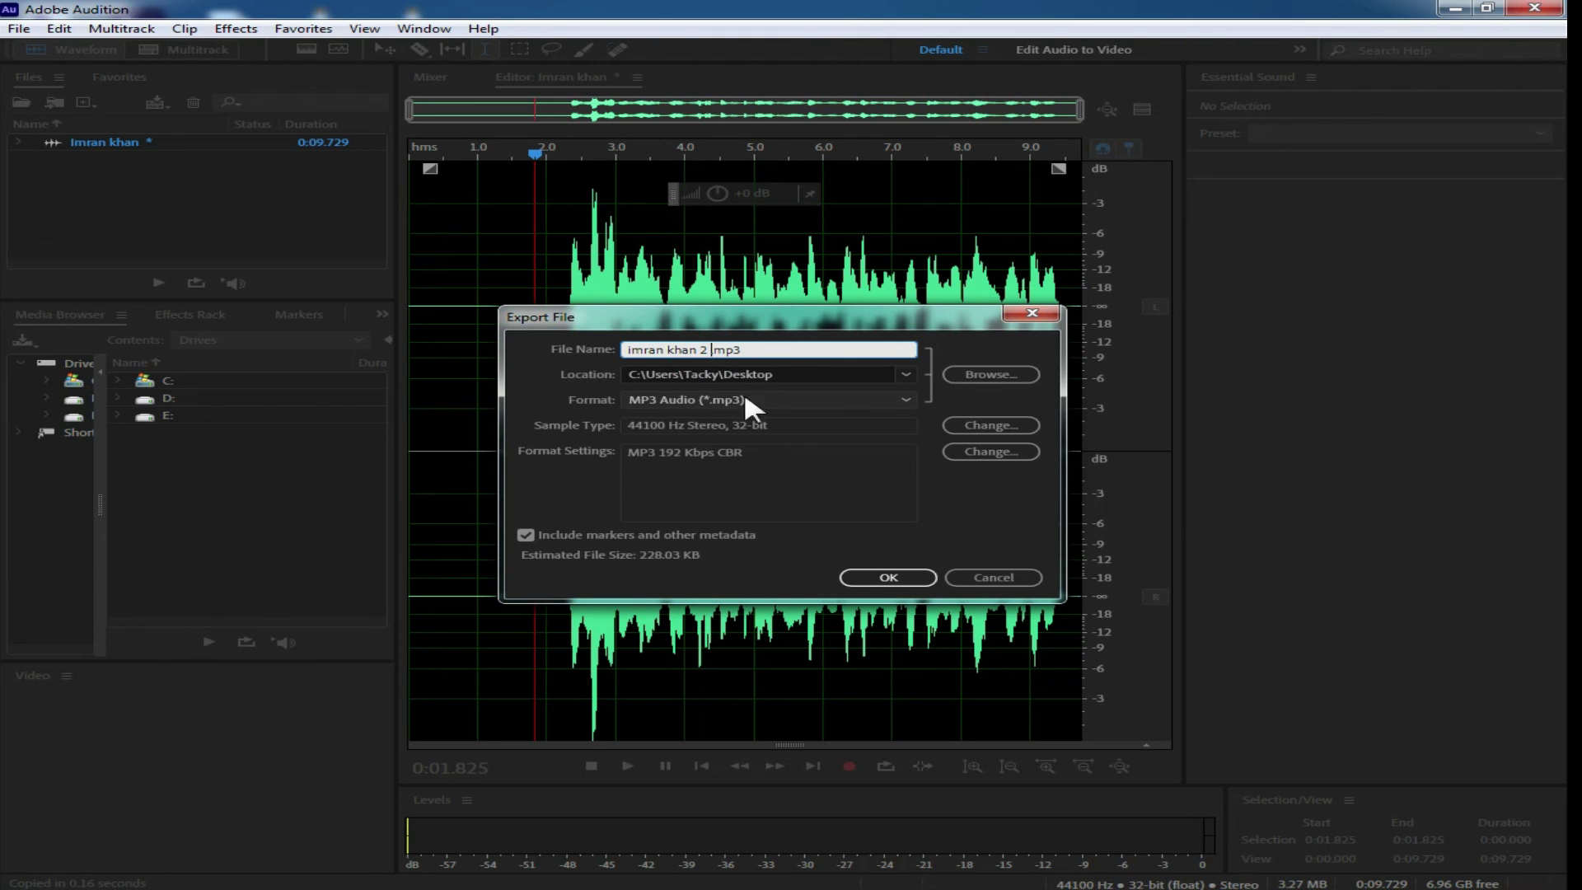
pyautogui.click(986, 579)
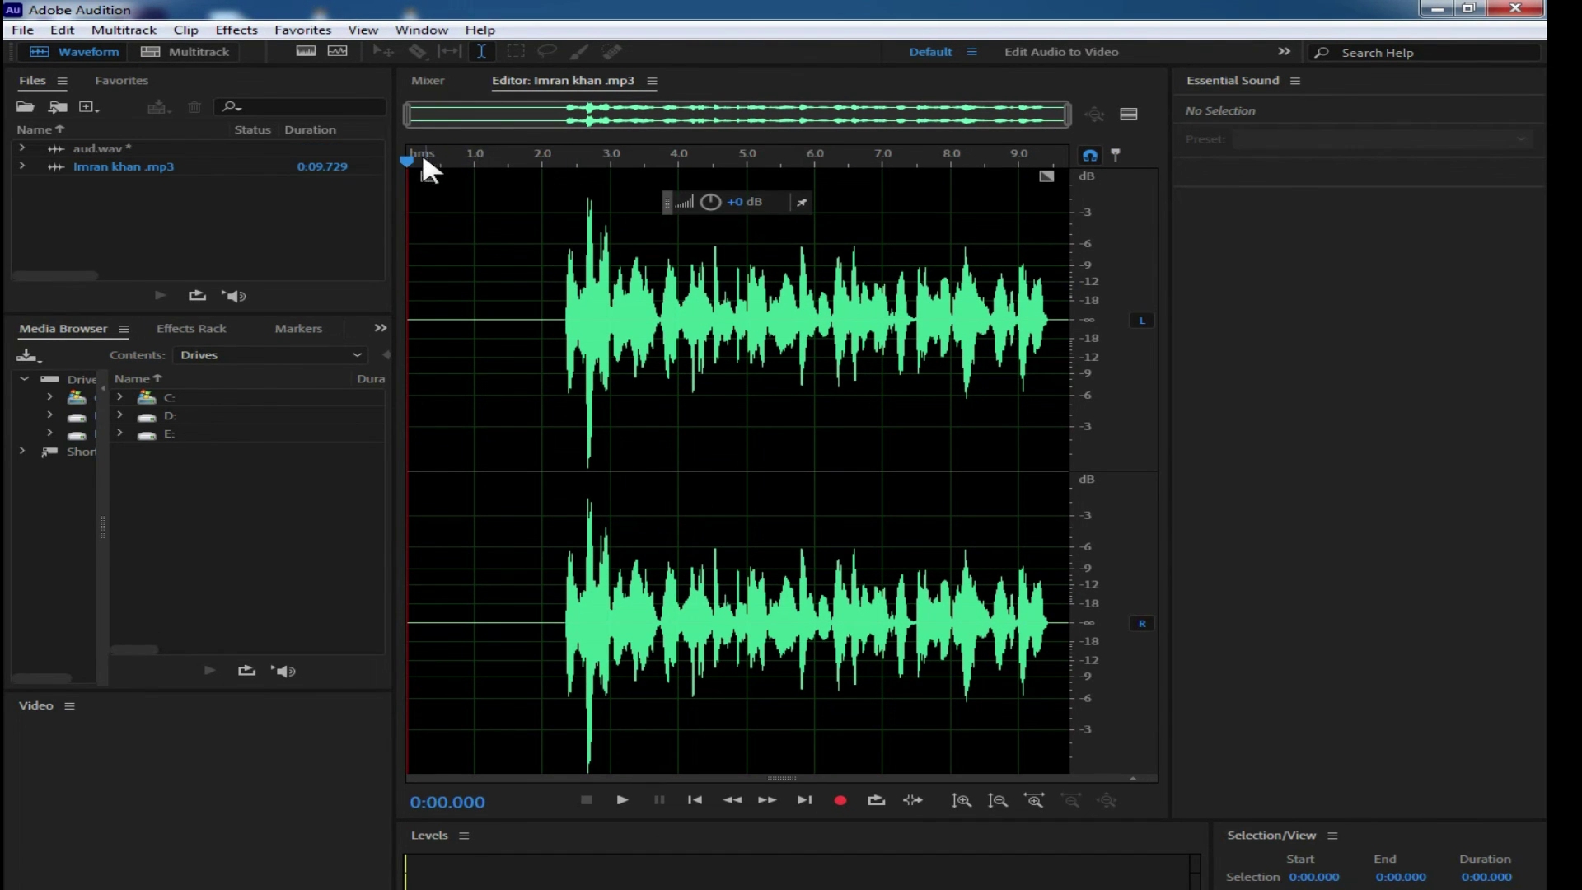
# - Mark part of the opening silence and the closing stretch of the waveform in turn, clearing each selection
pyautogui.moveTo(455, 320); pyautogui.dragTo(540, 318)
pyautogui.click(500, 319)
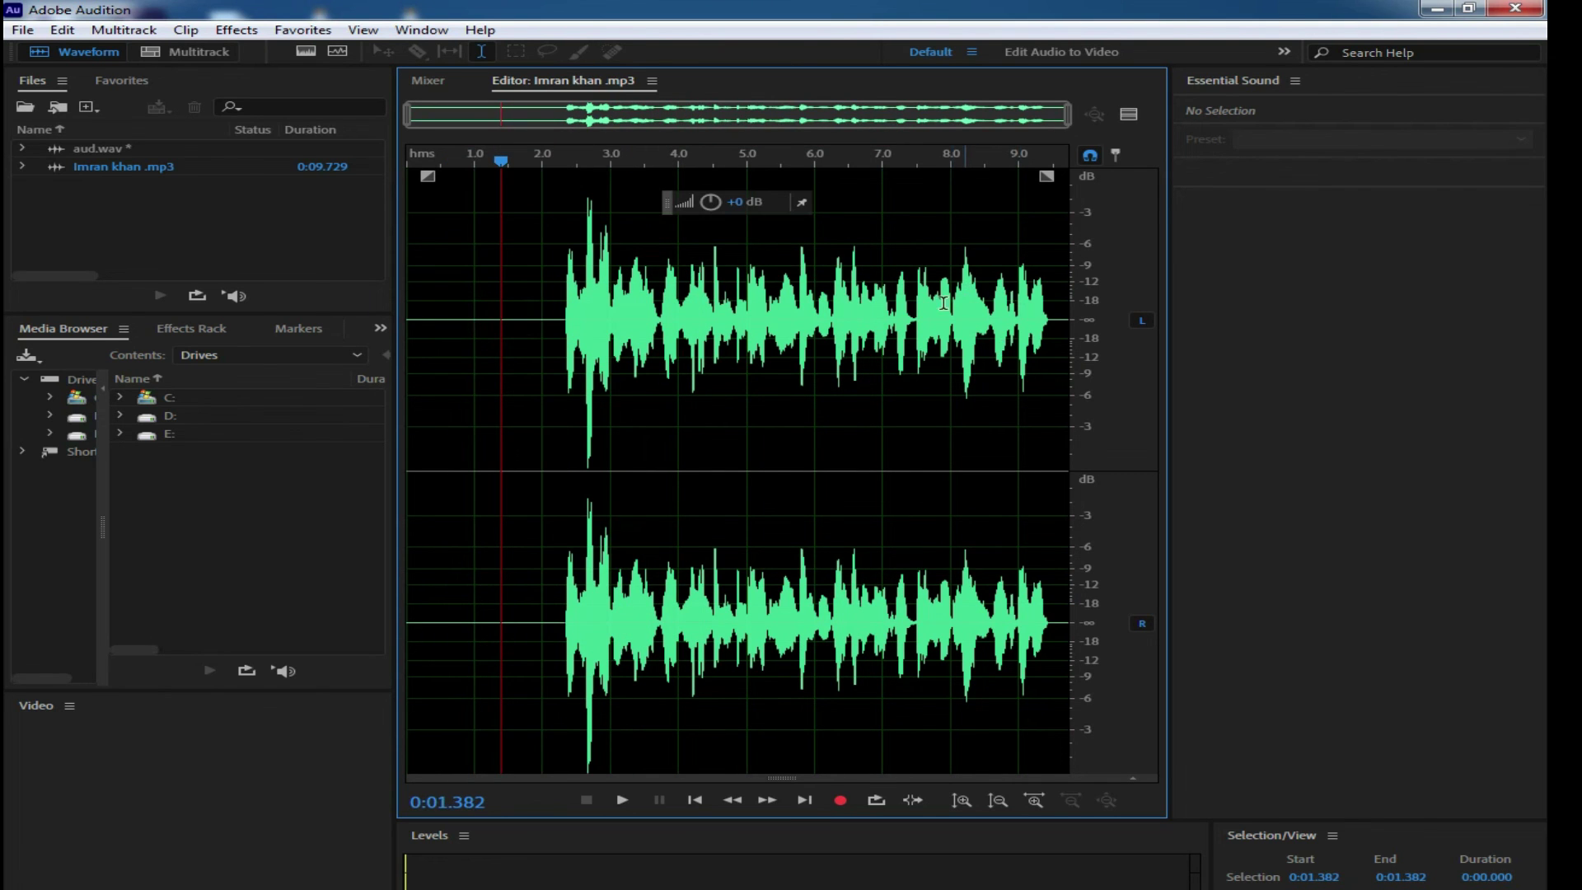
pyautogui.moveTo(894, 307); pyautogui.dragTo(1098, 295)
pyautogui.click(922, 356)
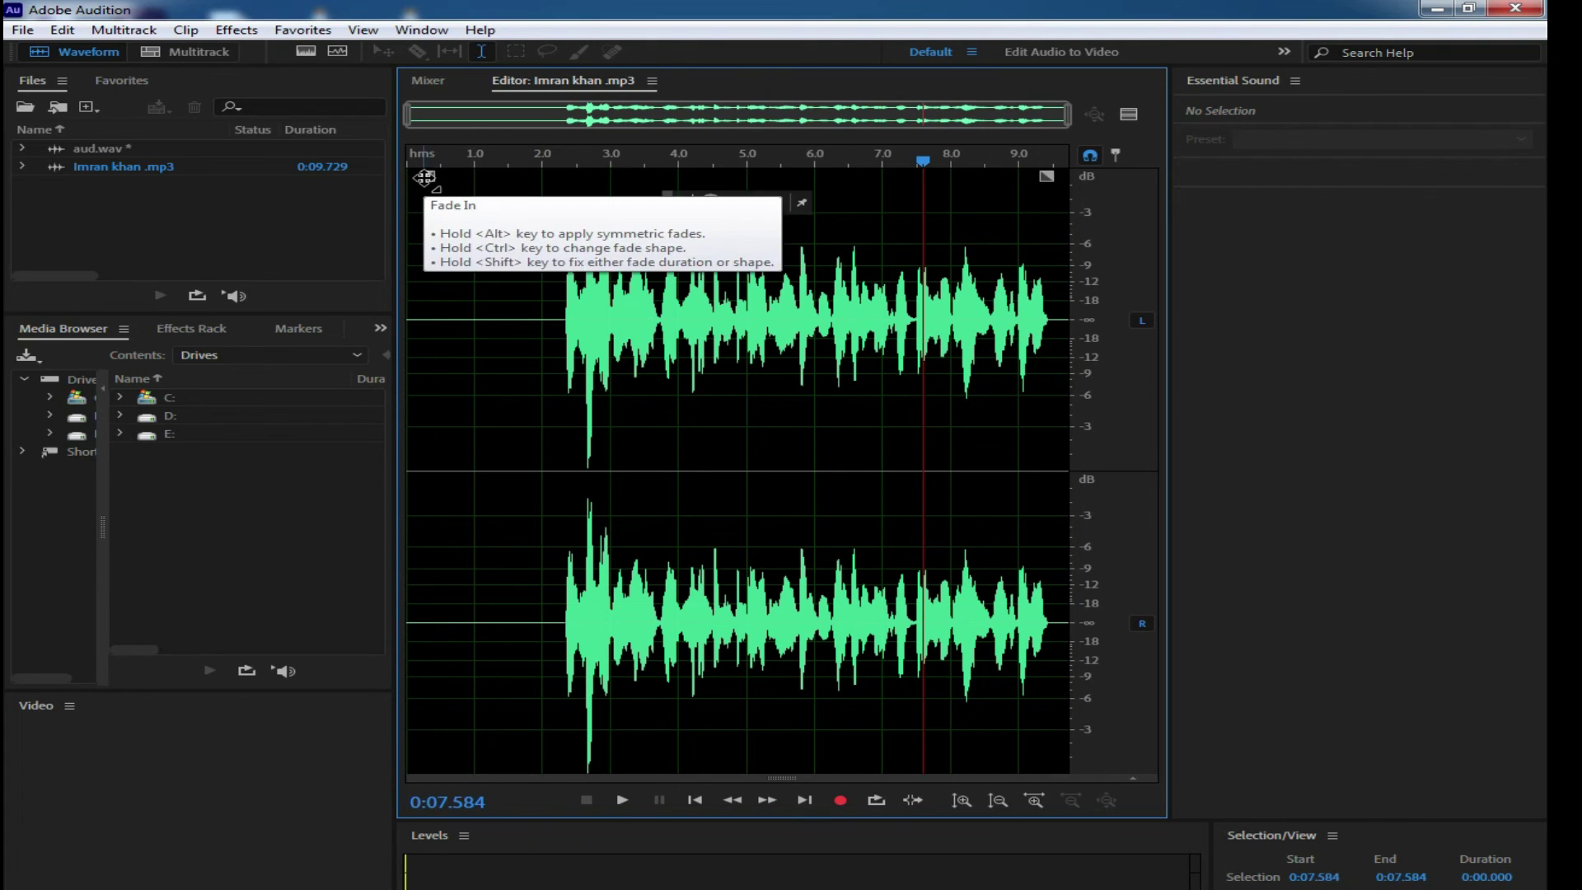
# - Delete the silence before the speech, including the short remainder at the clip's very start
pyautogui.moveTo(557, 305); pyautogui.dragTo(275, 364)
pyautogui.press('Delete')
pyautogui.moveTo(418, 313); pyautogui.dragTo(404, 314)
pyautogui.press('Delete')
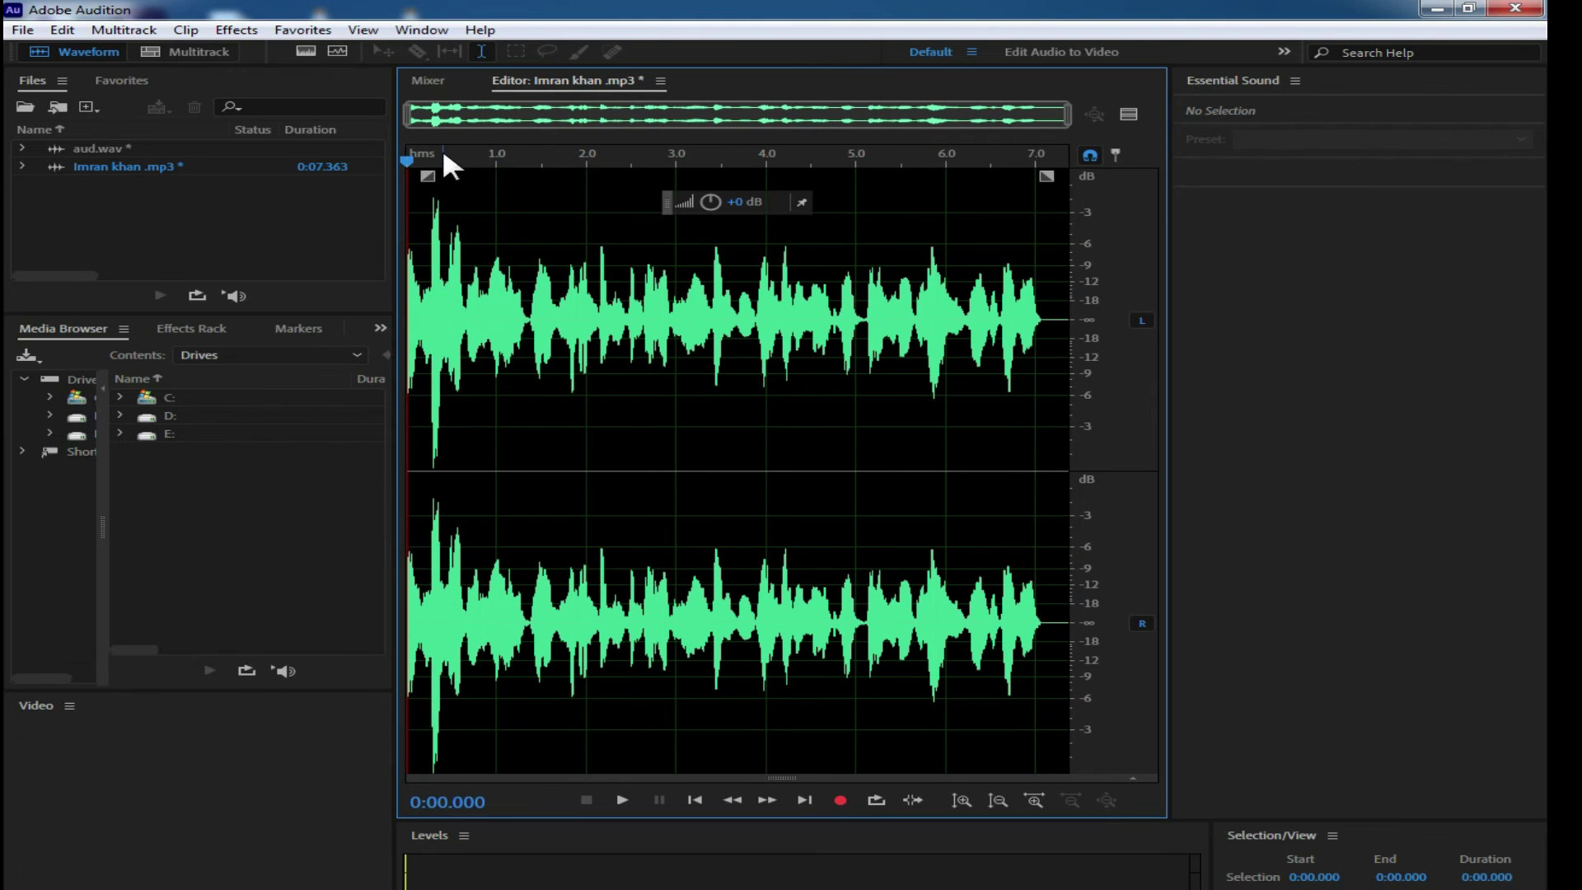
# - Apply a fade-in over about the first 3.9 seconds of the clip with a linear value of -17
pyautogui.moveTo(427, 174); pyautogui.dragTo(783, 193)
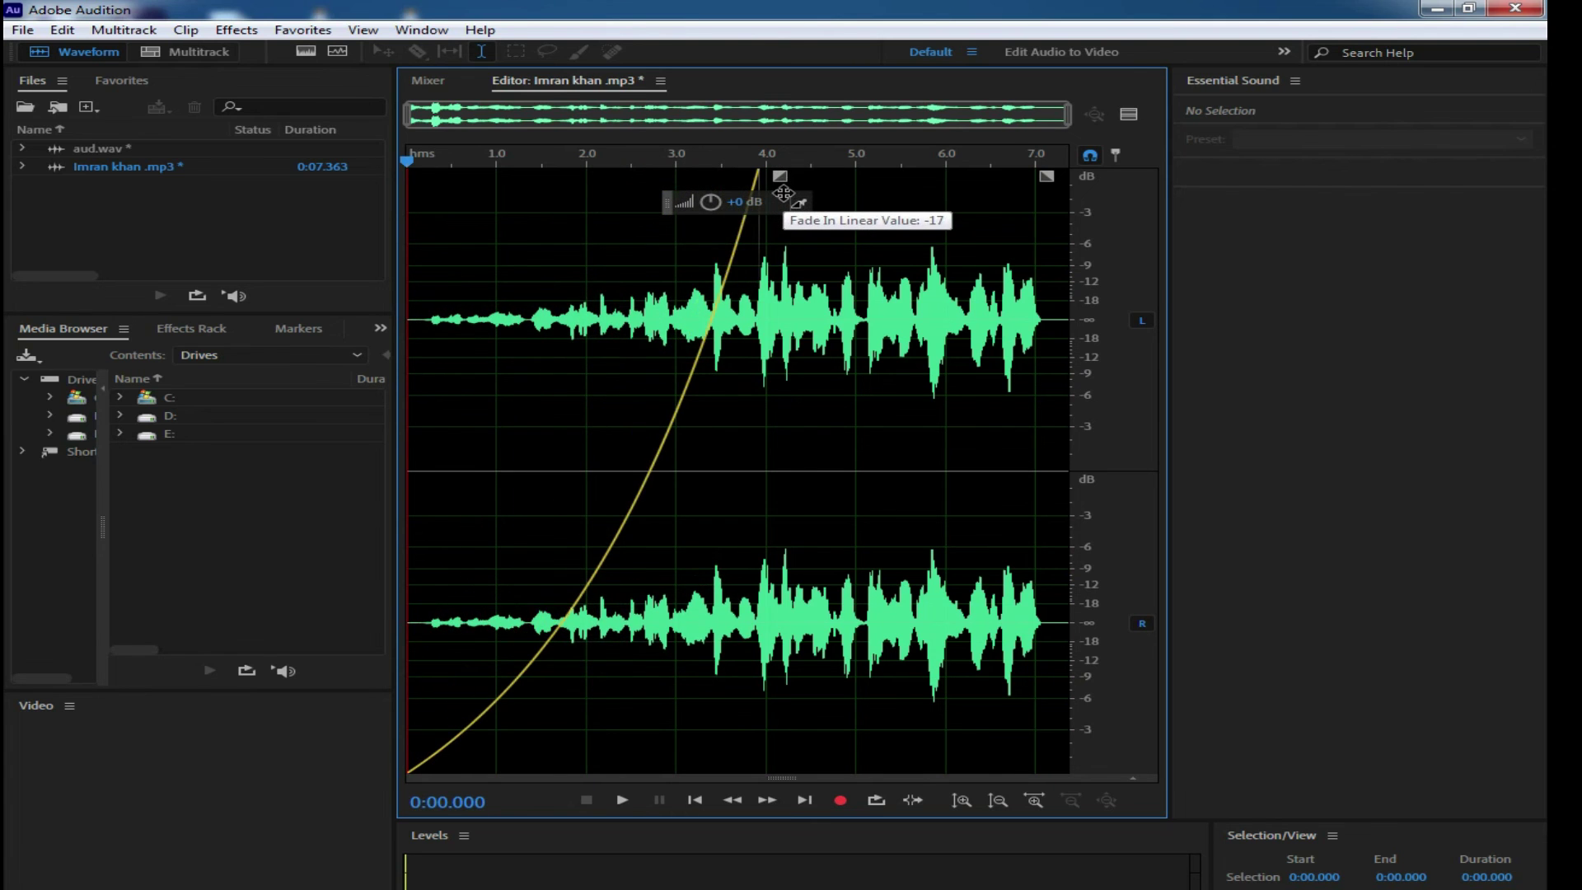
pyautogui.hotkey('ctrl', 'z')
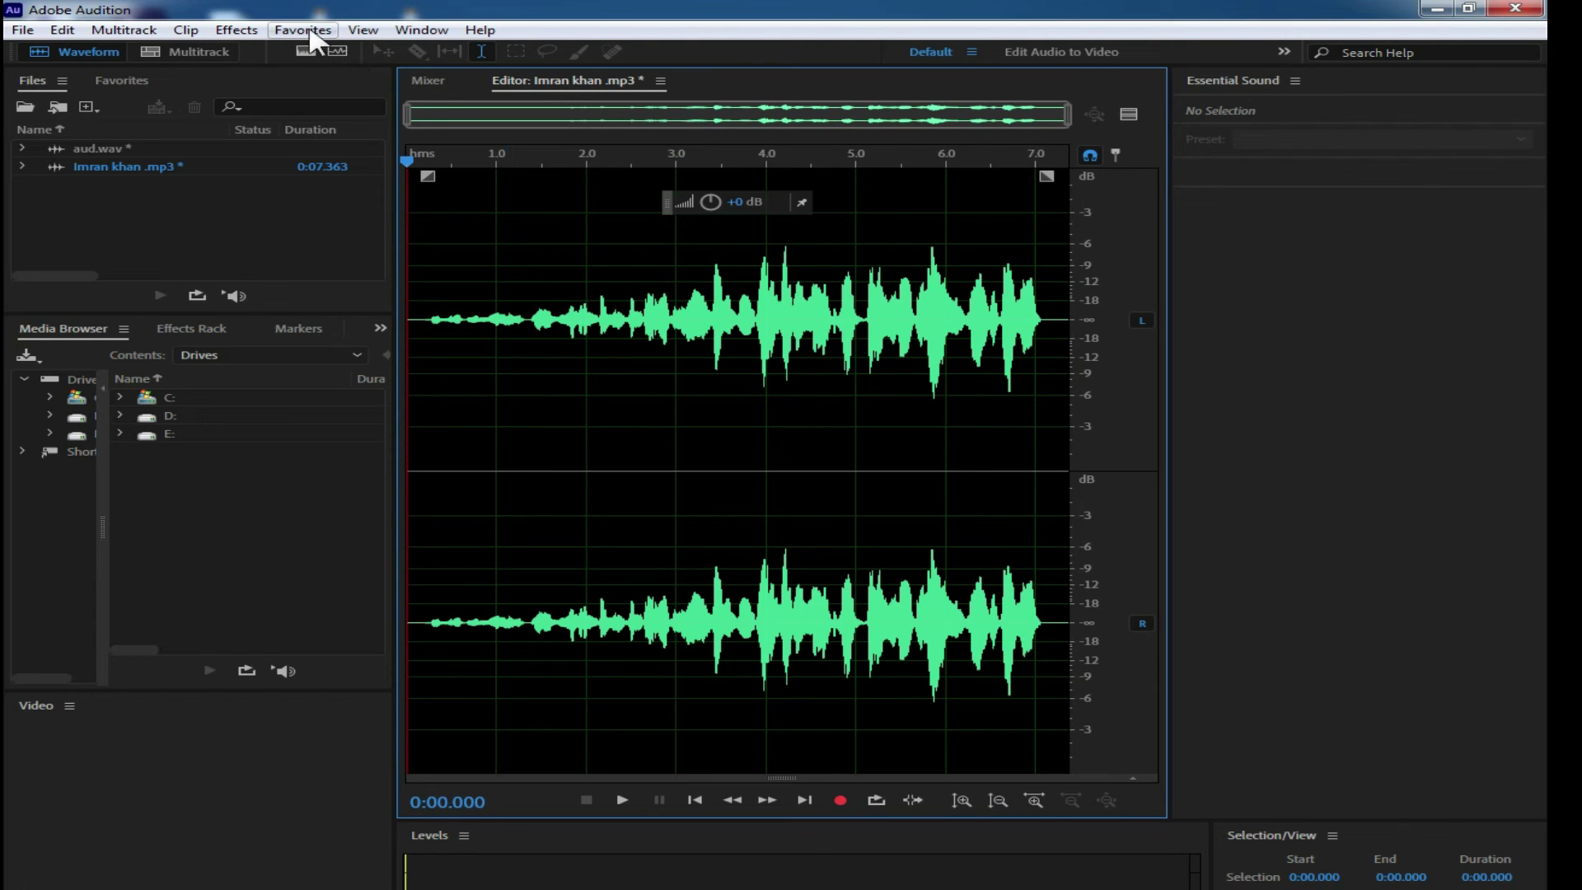
pyautogui.click(237, 30)
pyautogui.moveTo(302, 30)
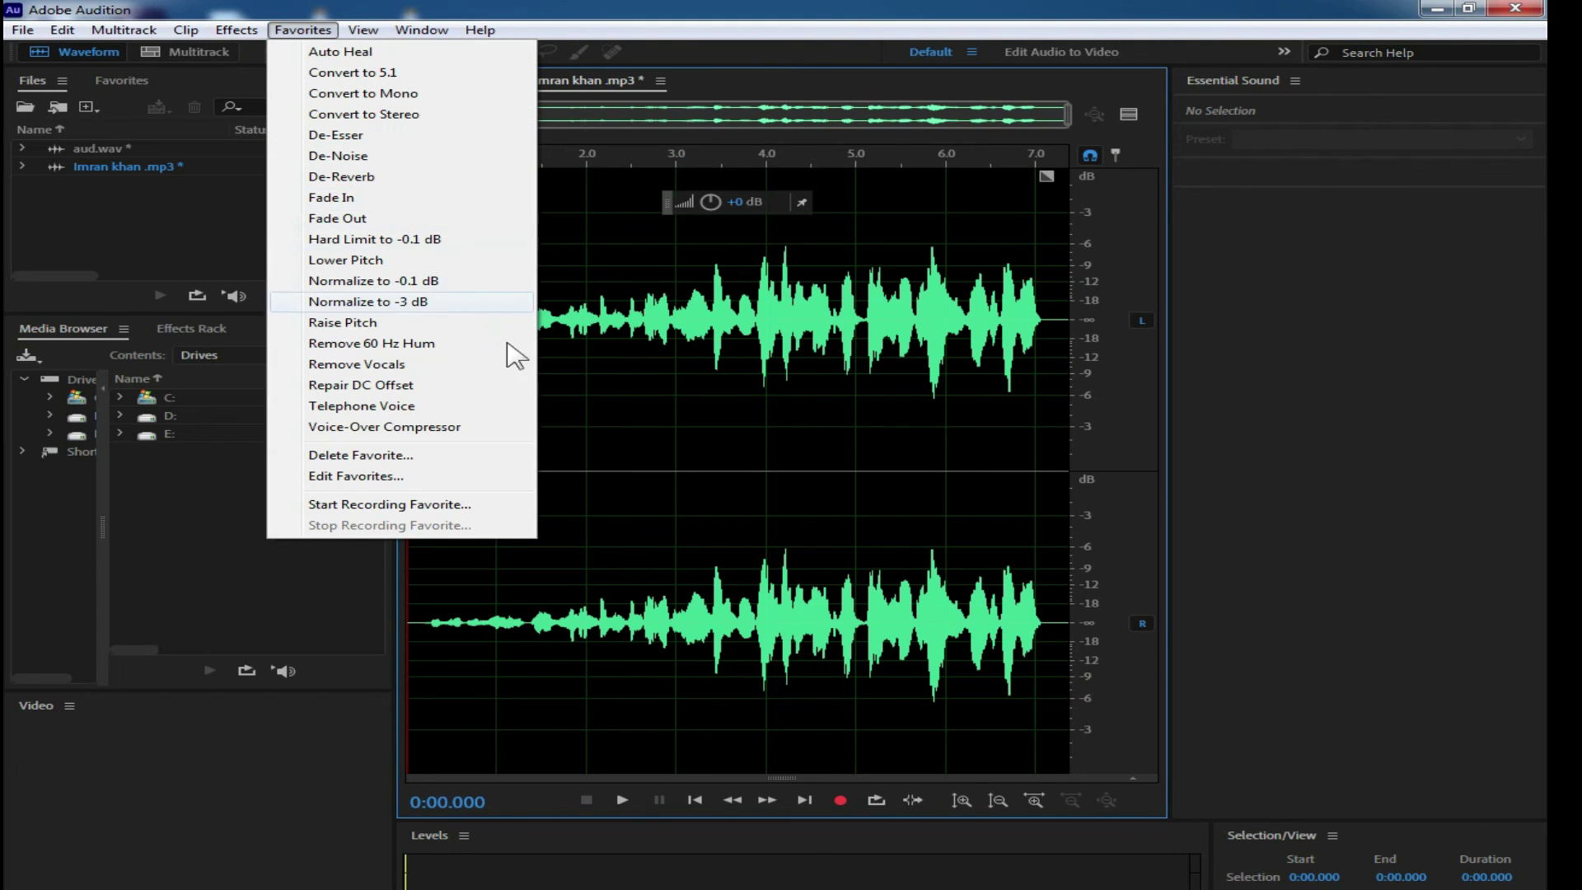
pyautogui.click(568, 233)
# - Play the clip from its start to hear the fade-in, stop it, and briefly mark the faded opening section
pyautogui.click(411, 295)
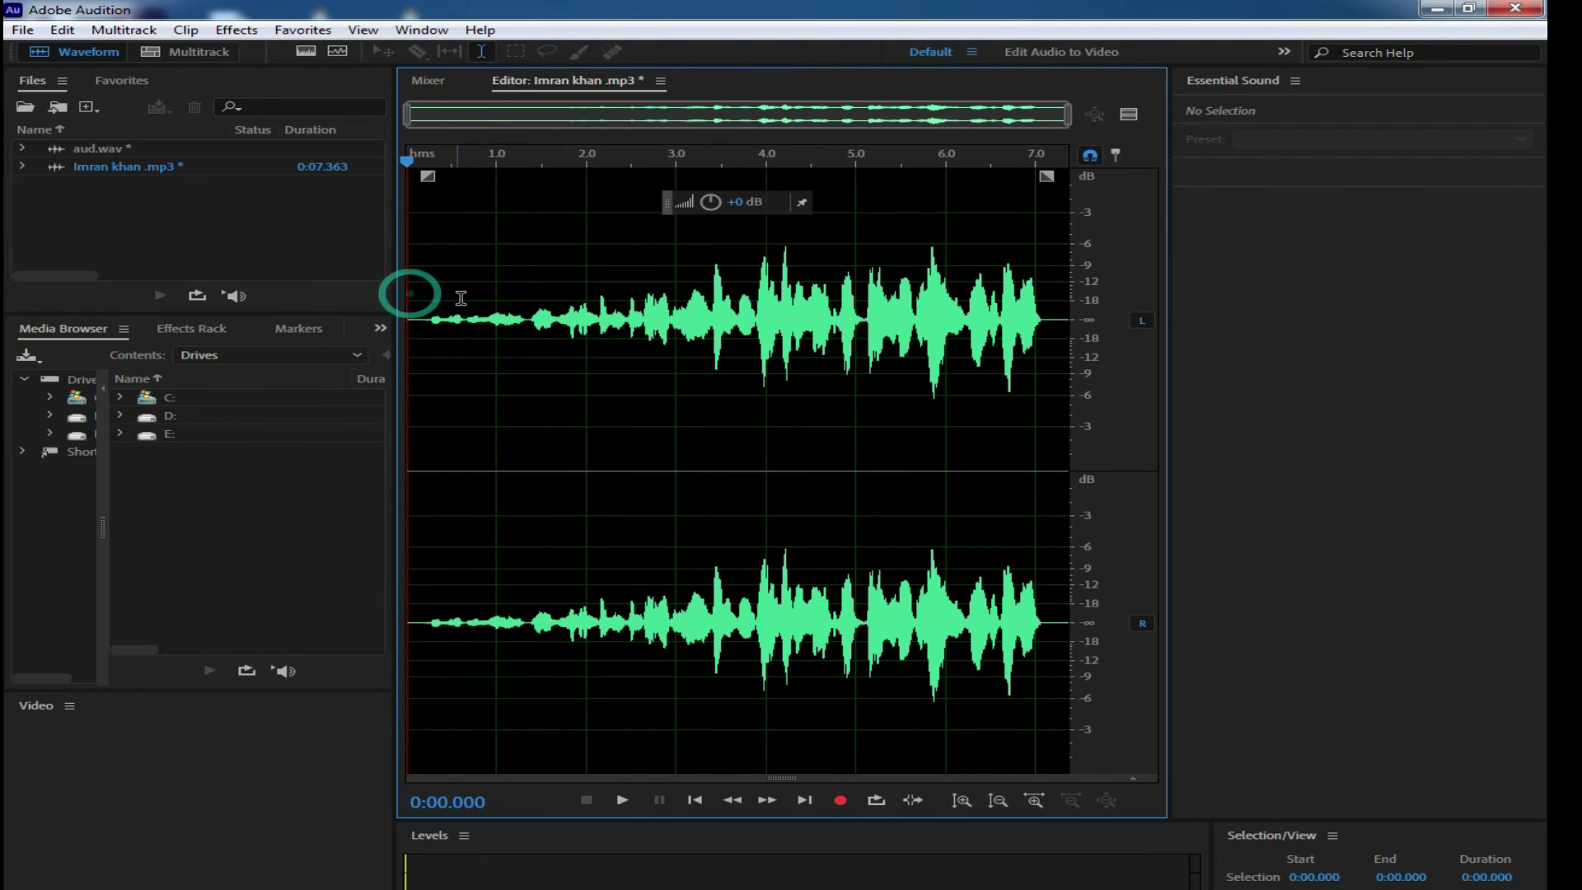
pyautogui.press('space')
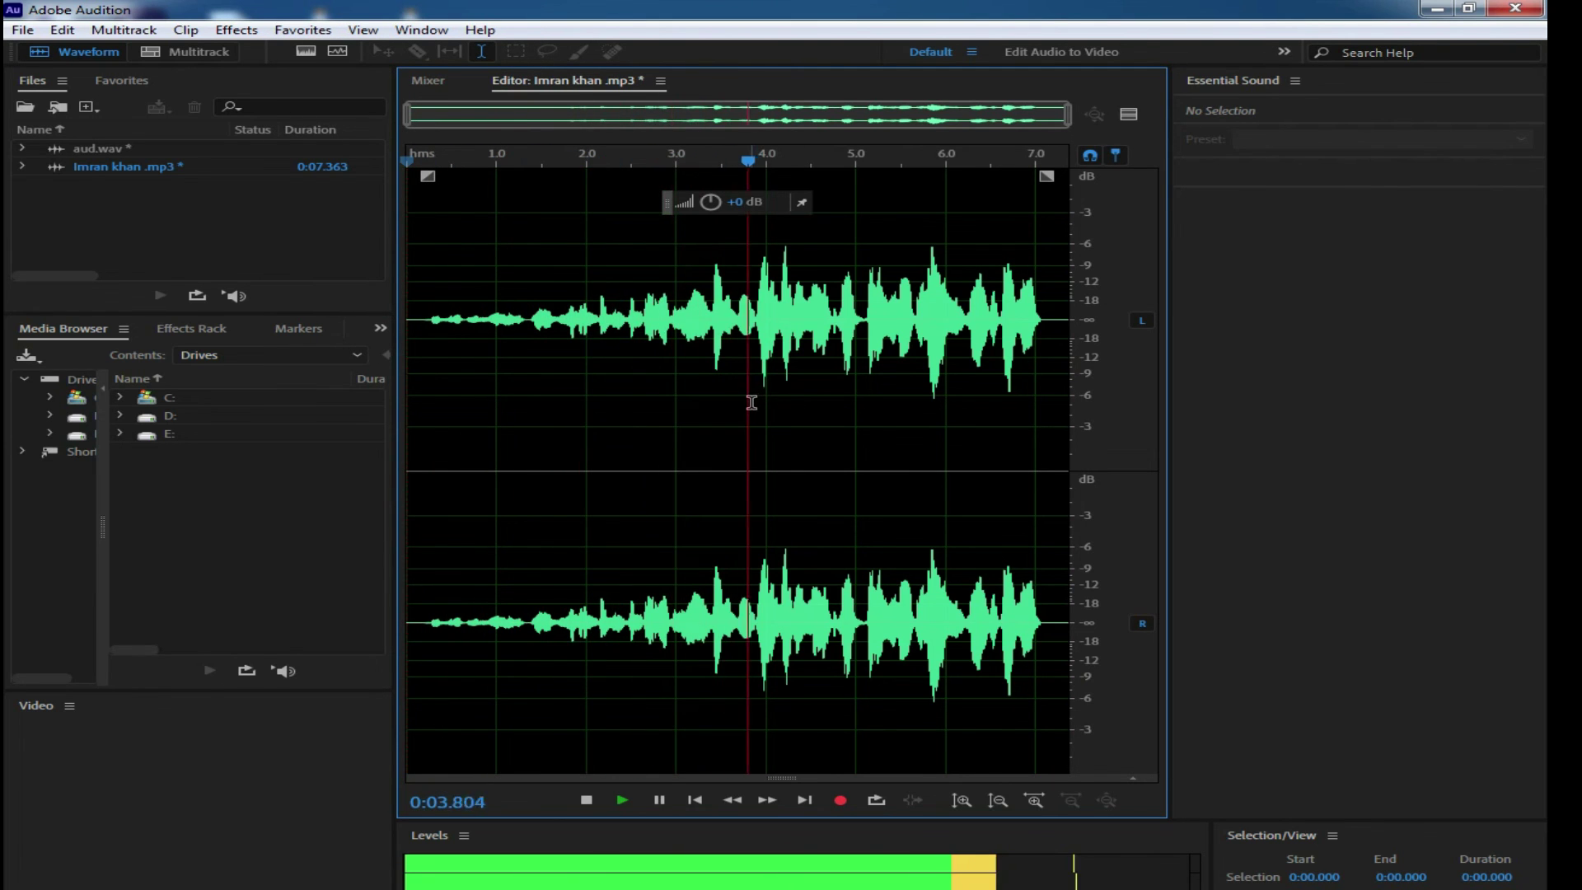
pyautogui.press('space')
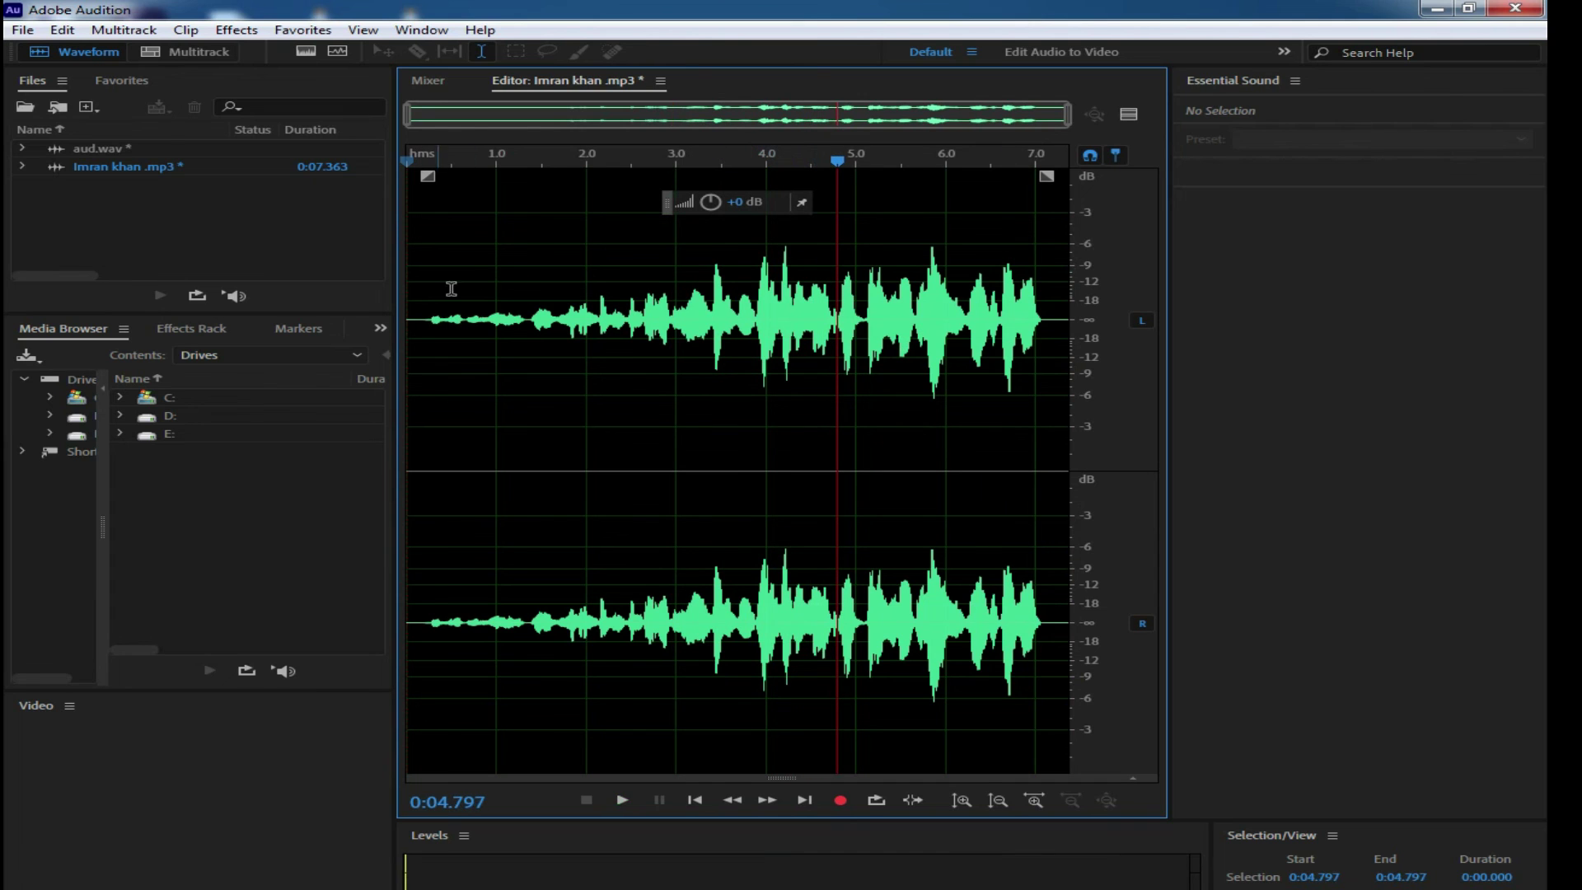
pyautogui.moveTo(419, 313); pyautogui.dragTo(766, 290)
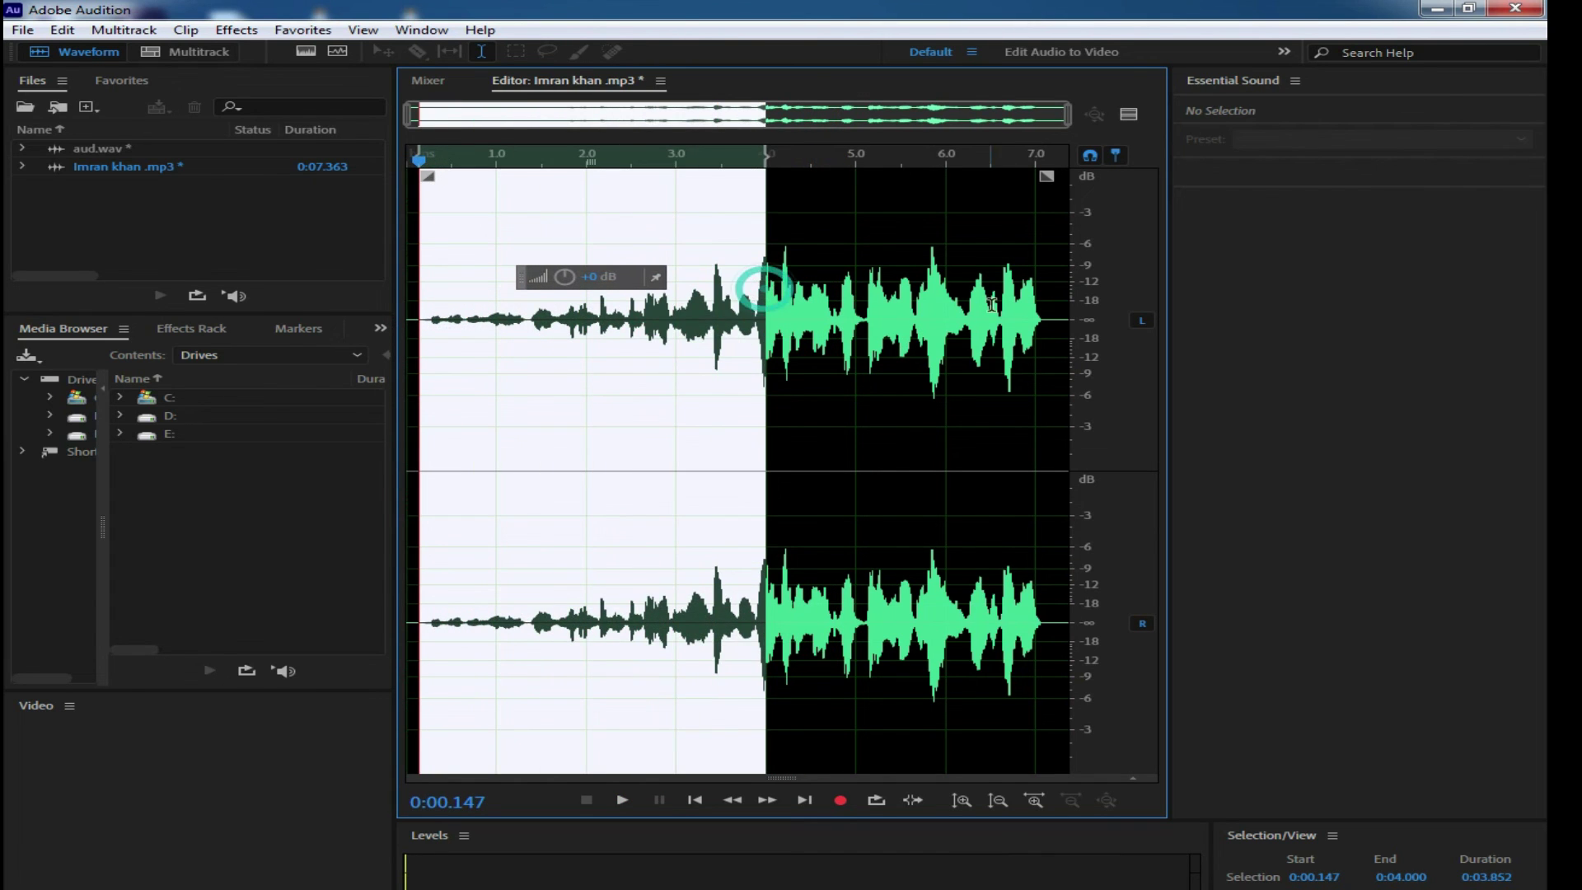
pyautogui.click(954, 285)
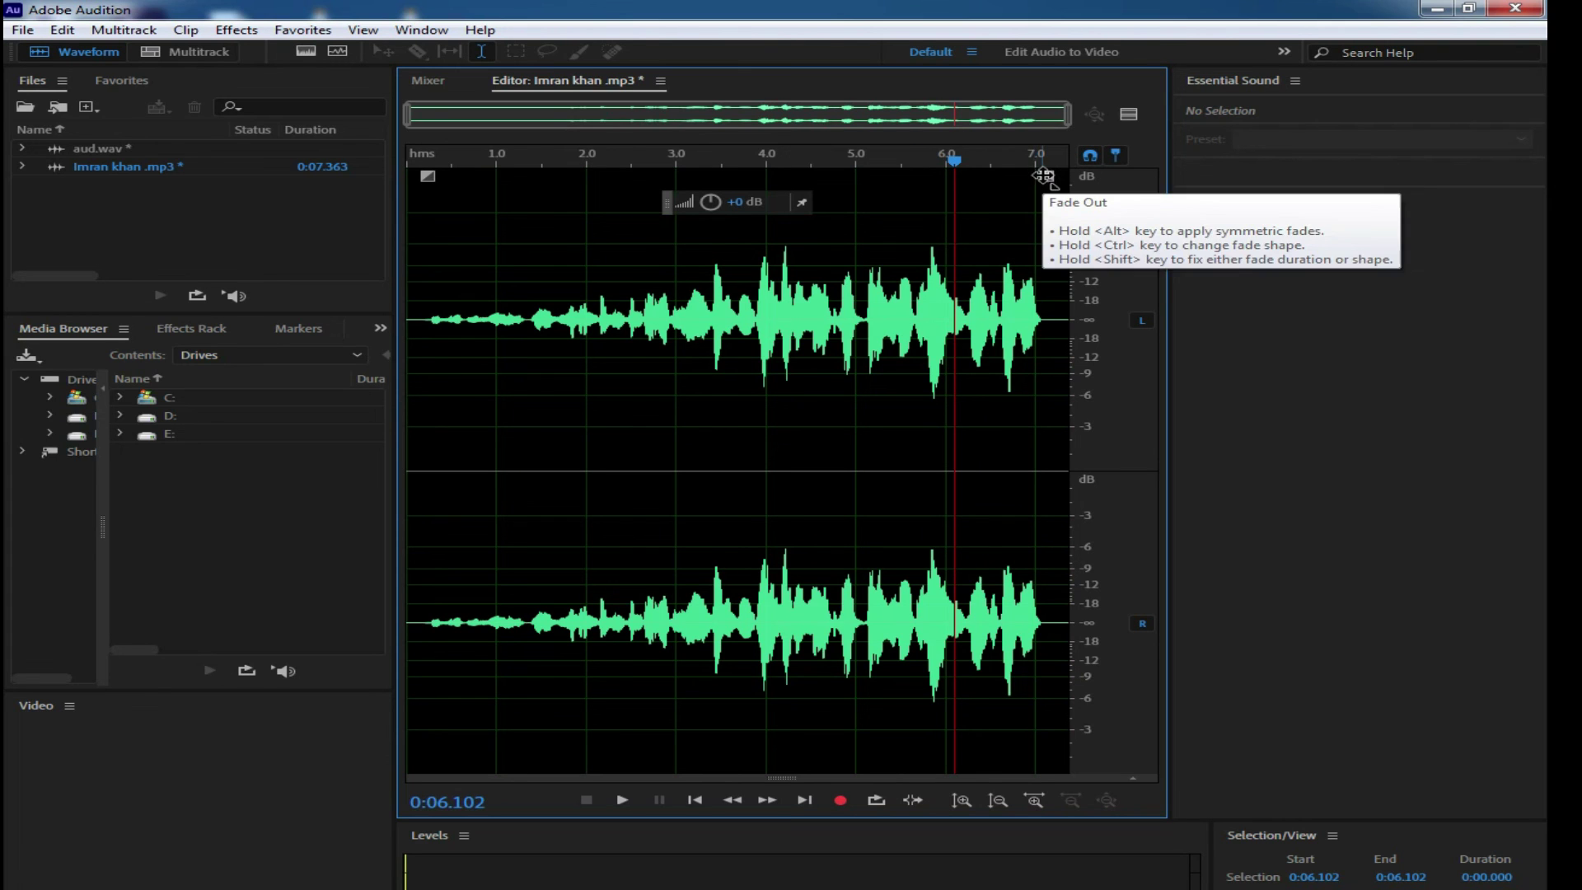
# - Apply a fade-out from about 4.5 seconds to the clip's end with a linear value of -100, and play the faded ending
pyautogui.moveTo(1043, 175); pyautogui.dragTo(794, 289)
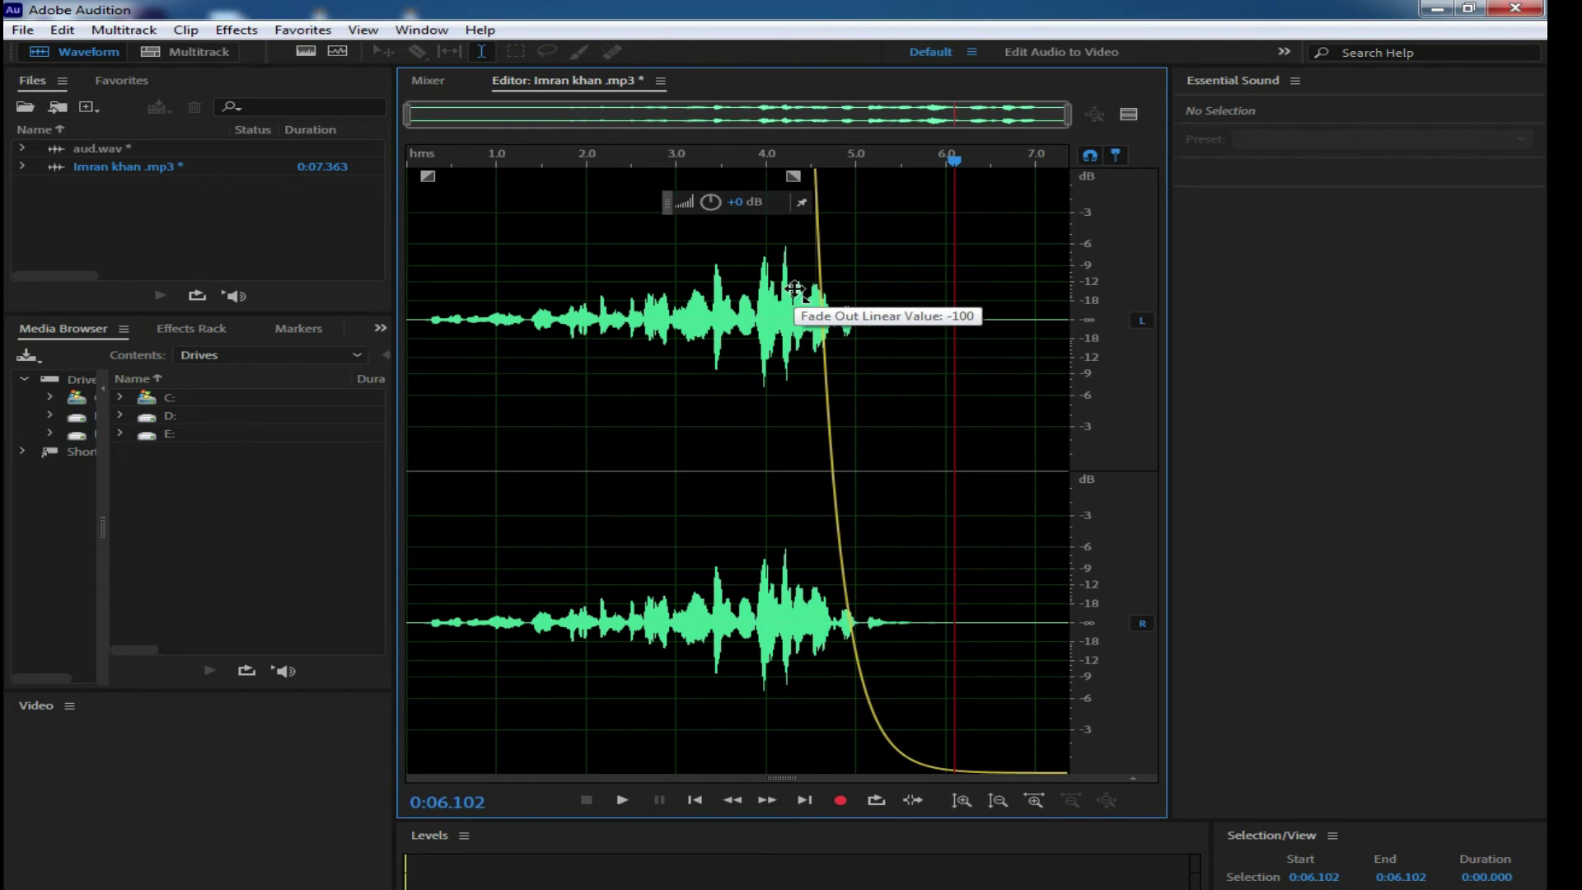
pyautogui.hotkey('ctrl', 'z')
pyautogui.click(702, 288)
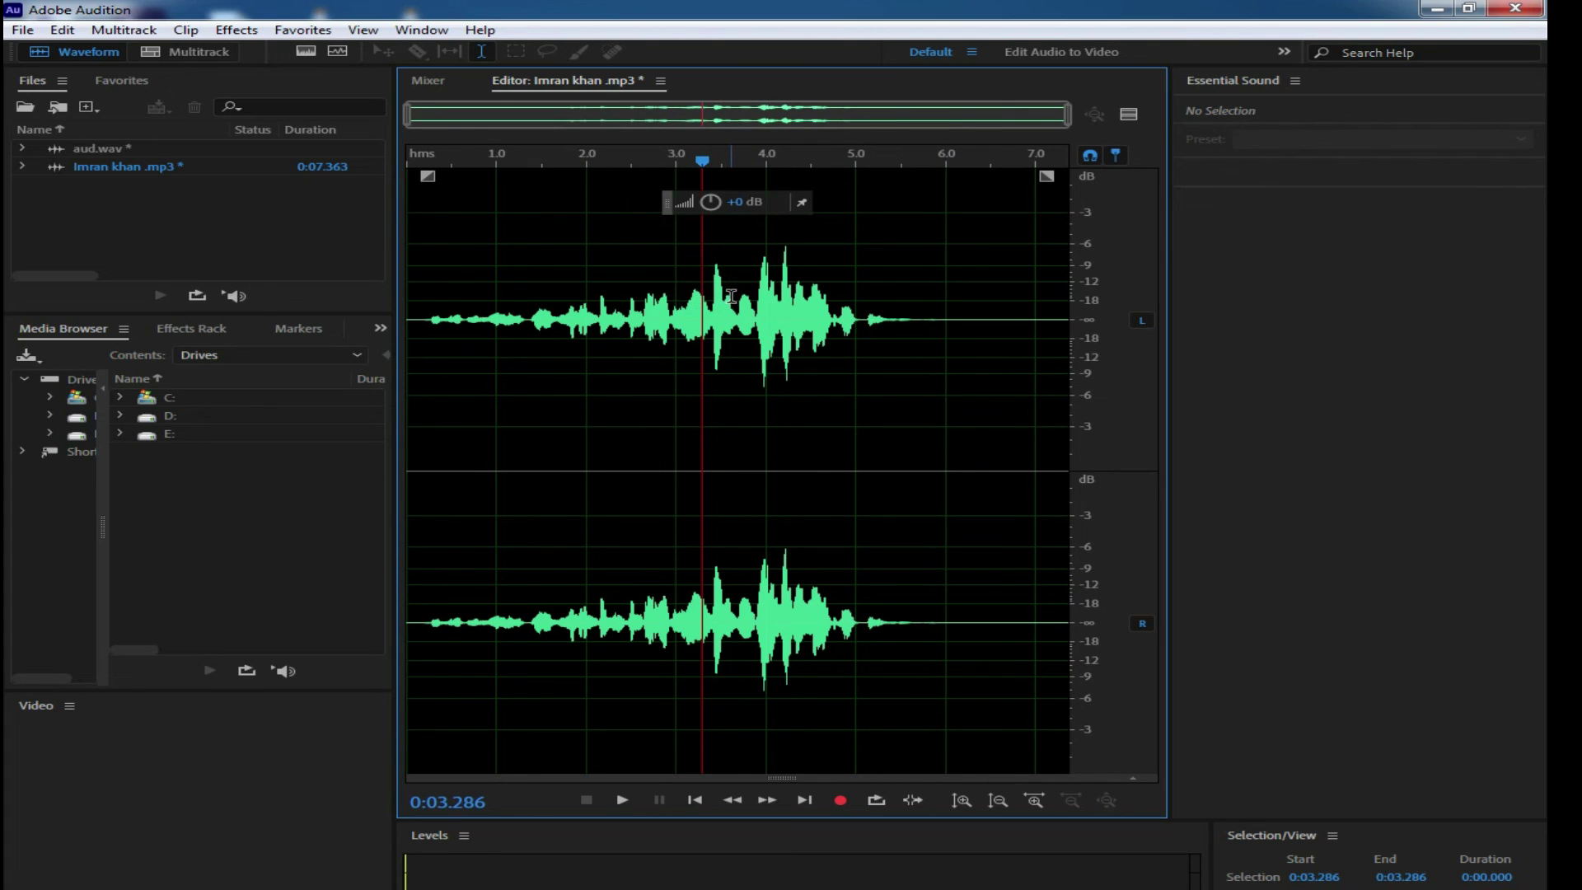
pyautogui.click(801, 285)
pyautogui.press('space')
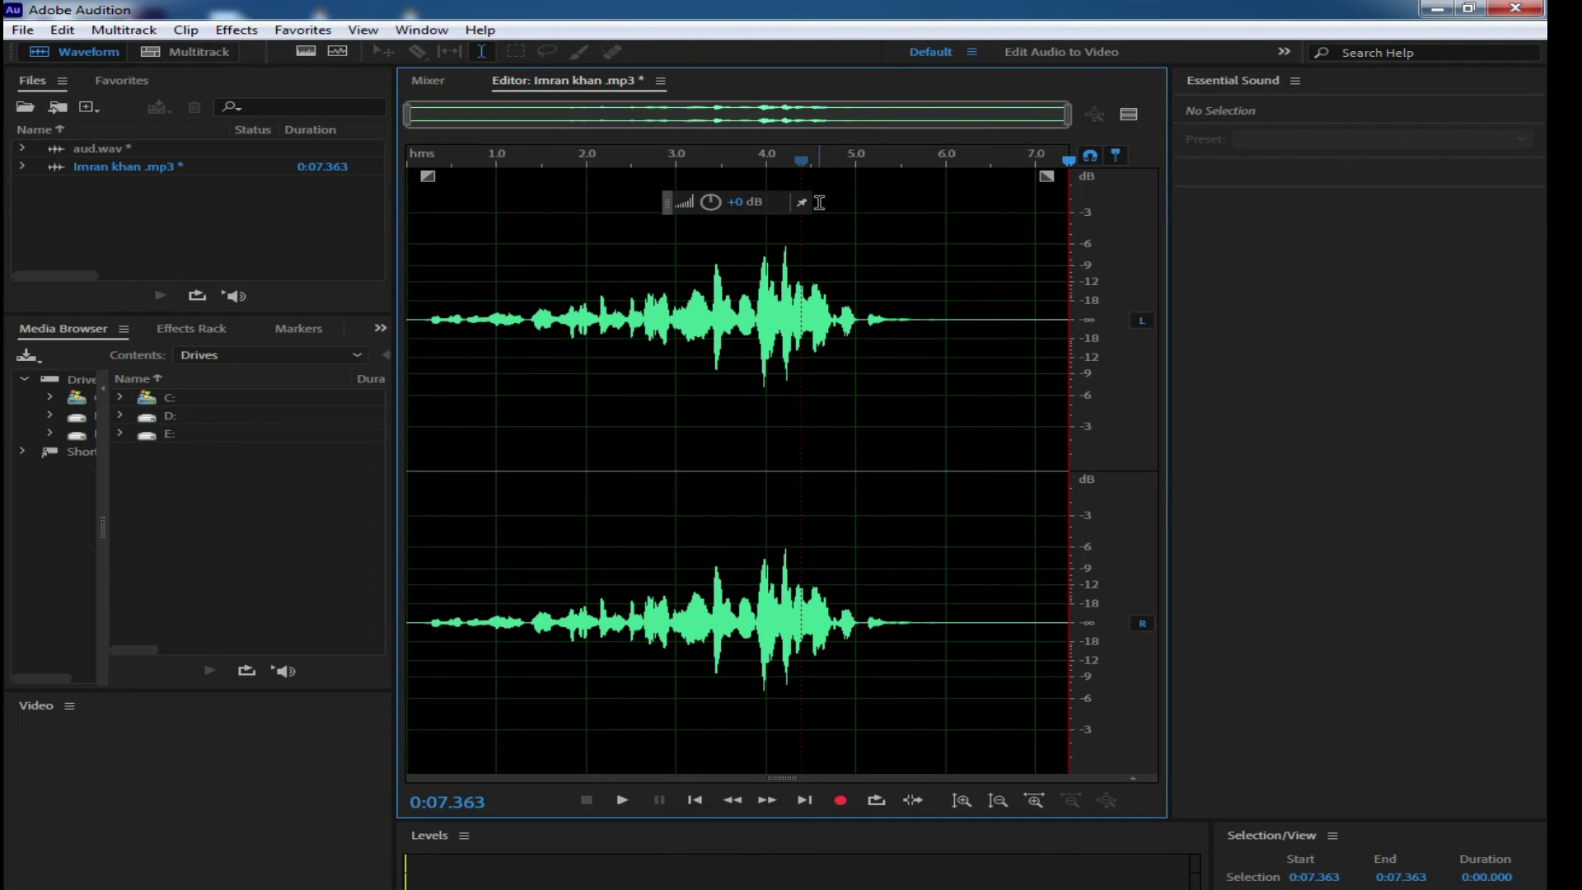
# - Apply another fade-out over the last part of the clip, starting at about 4.4 seconds
pyautogui.moveTo(1047, 176); pyautogui.dragTo(783, 133)
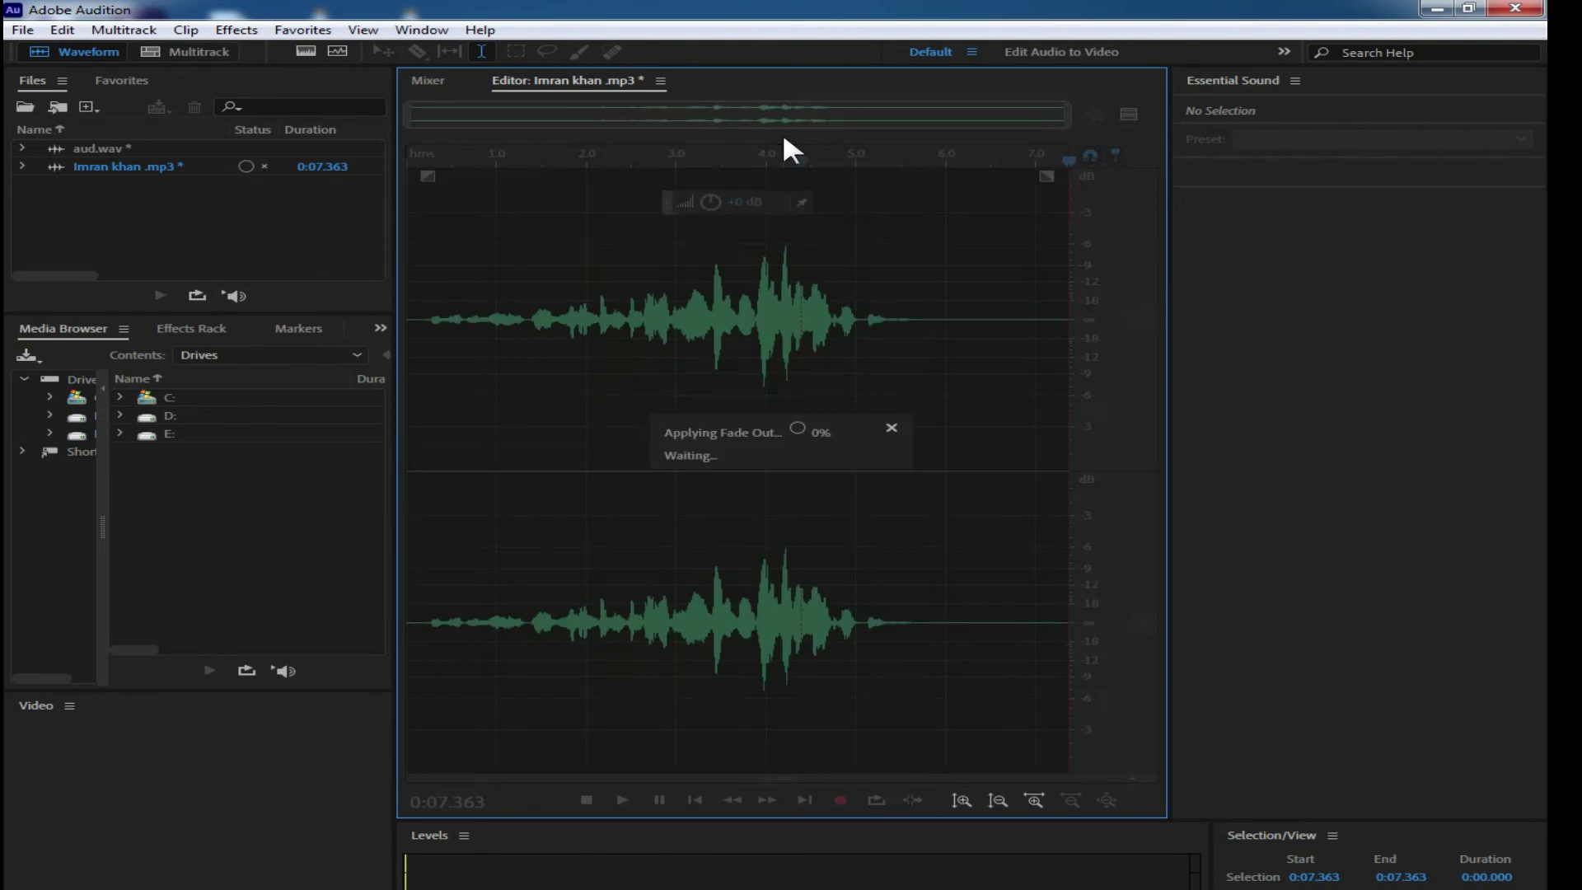